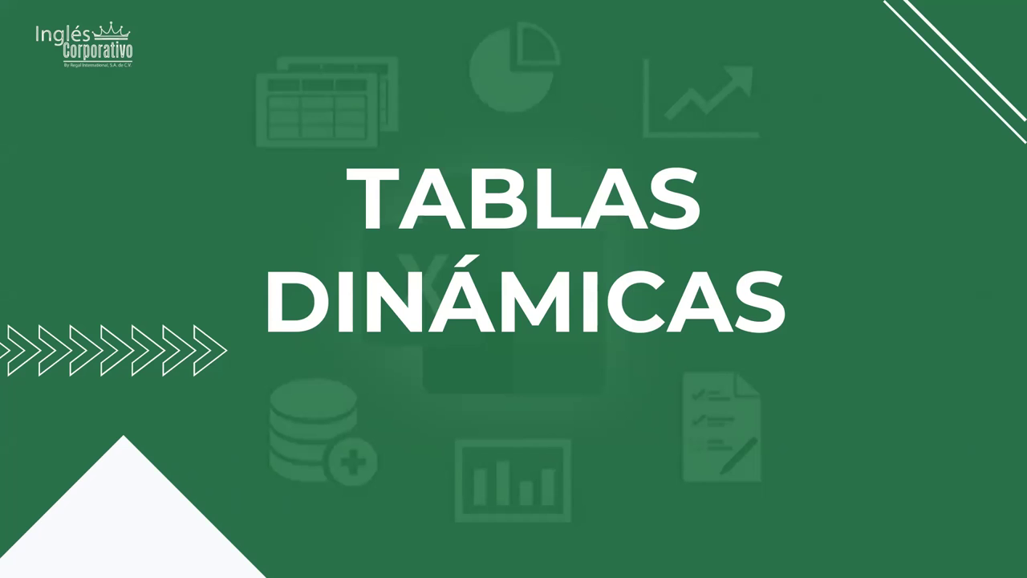
- Advance the slideshow to the slide listing the six steps for creating a pivot table
{"action": "left_click", "coordinate": [656, 386]}
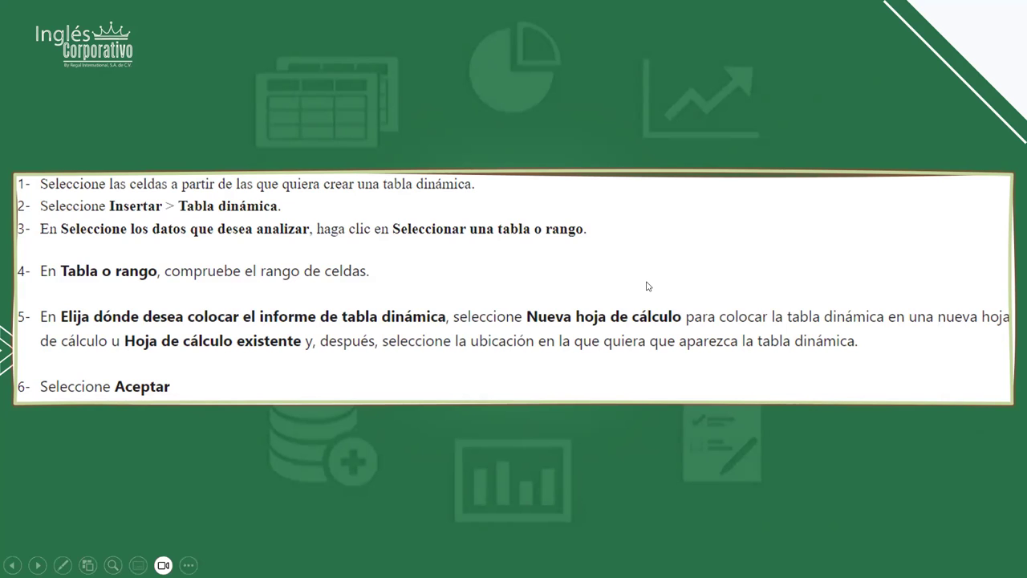
- Advance the slideshow past the 'Tablas dinámicas continuación' title slide
{"action": "left_click", "coordinate": [453, 369]}
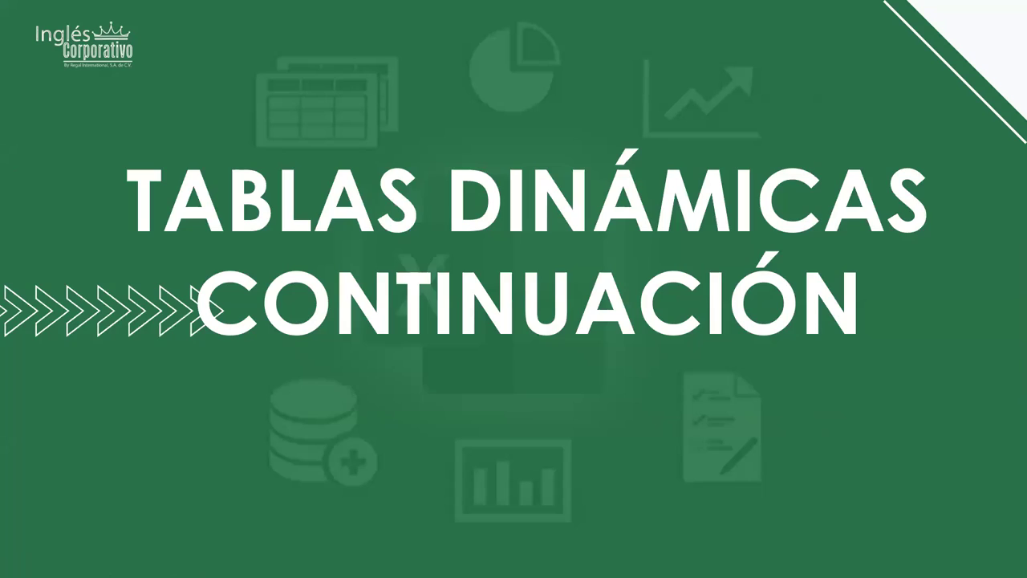
{"action": "left_click", "coordinate": [453, 368]}
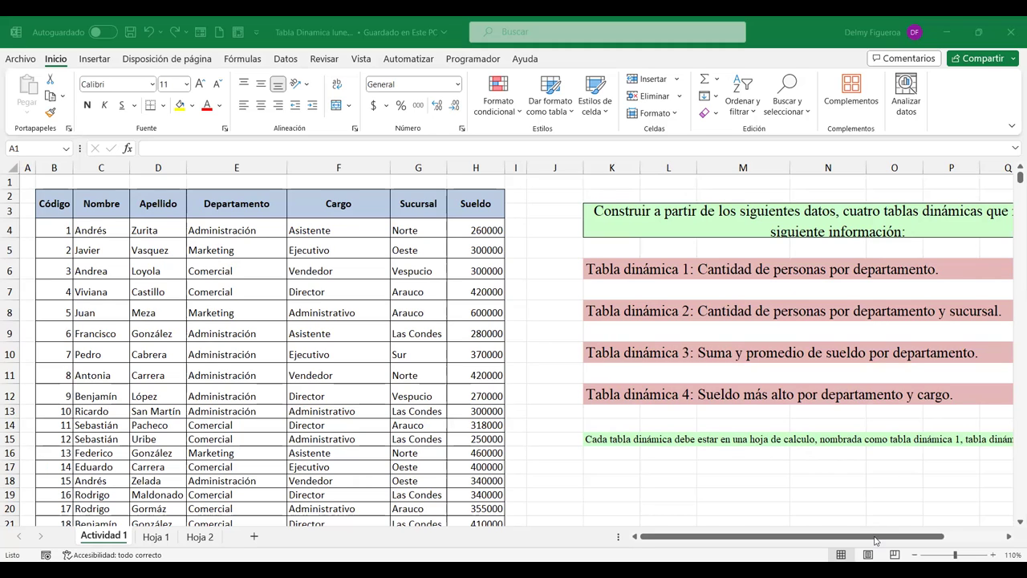
- Focus the Excel workbook, read the Actividad 1 instructions, and return to cell A1
{"action": "left_click", "coordinate": [969, 535]}
{"action": "scroll", "coordinate": [943, 504], "scroll_direction": "right", "scroll_amount": 5}
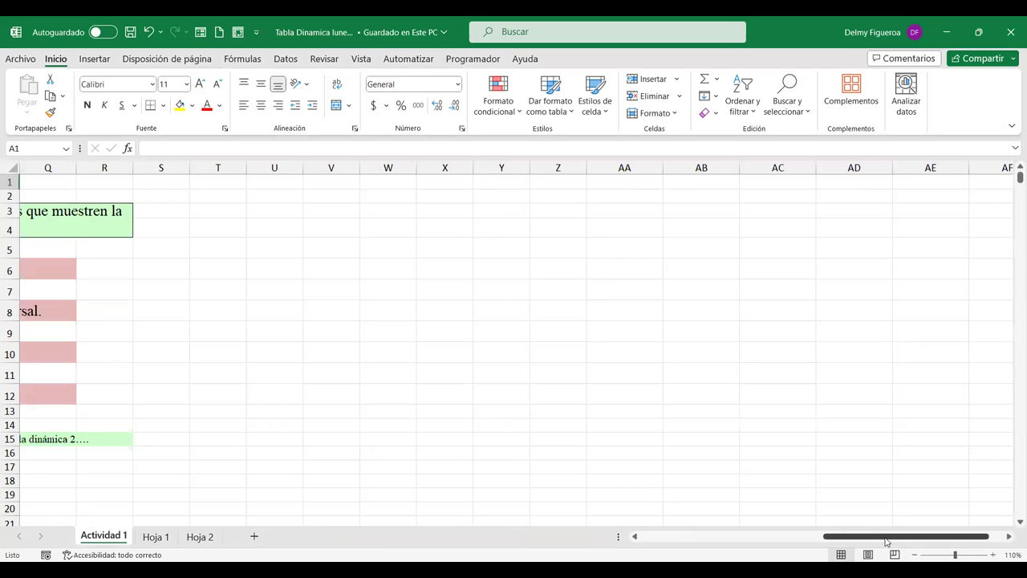
{"action": "key", "text": "ctrl+Home"}
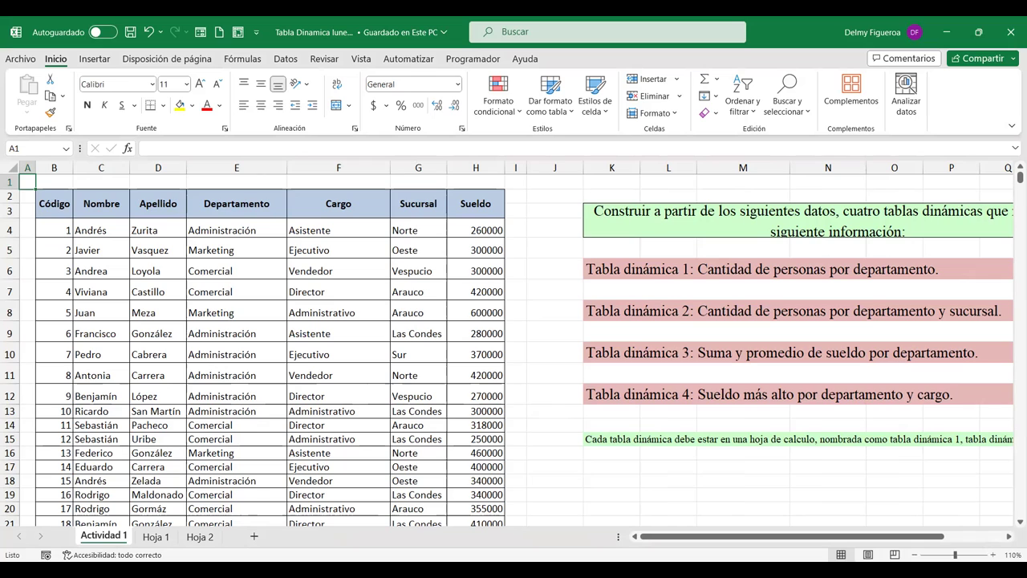
- Start a pivot table from range $B$2:$H$153 with a new worksheet as destination
{"action": "left_click", "coordinate": [95, 58]}
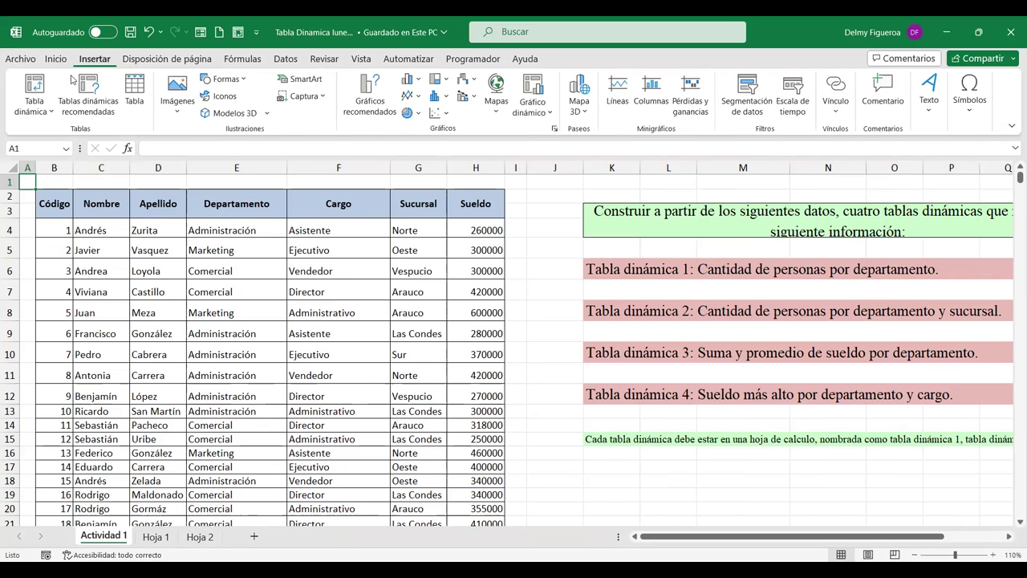
{"action": "left_click", "coordinate": [43, 118]}
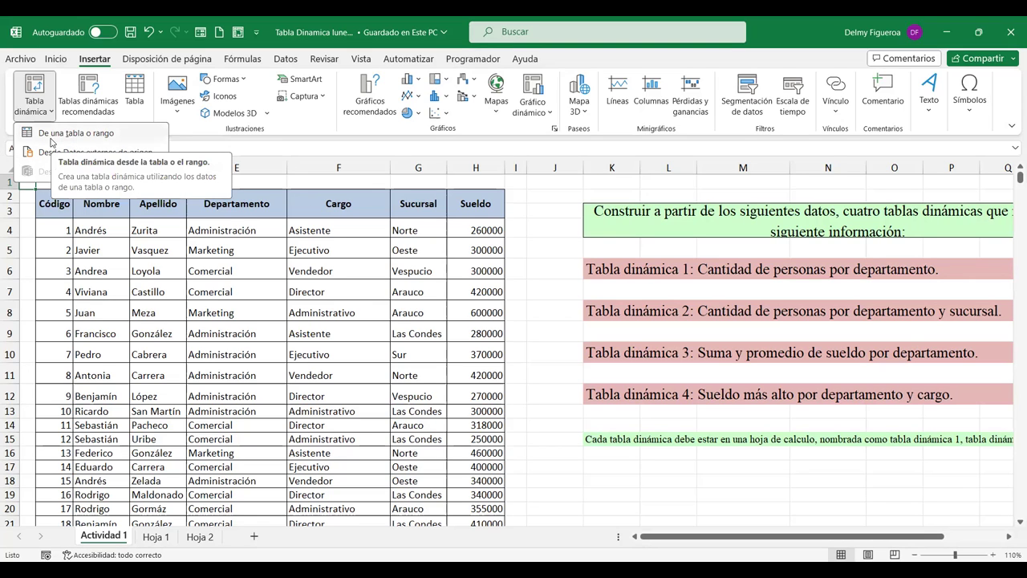
{"action": "left_click", "coordinate": [53, 134]}
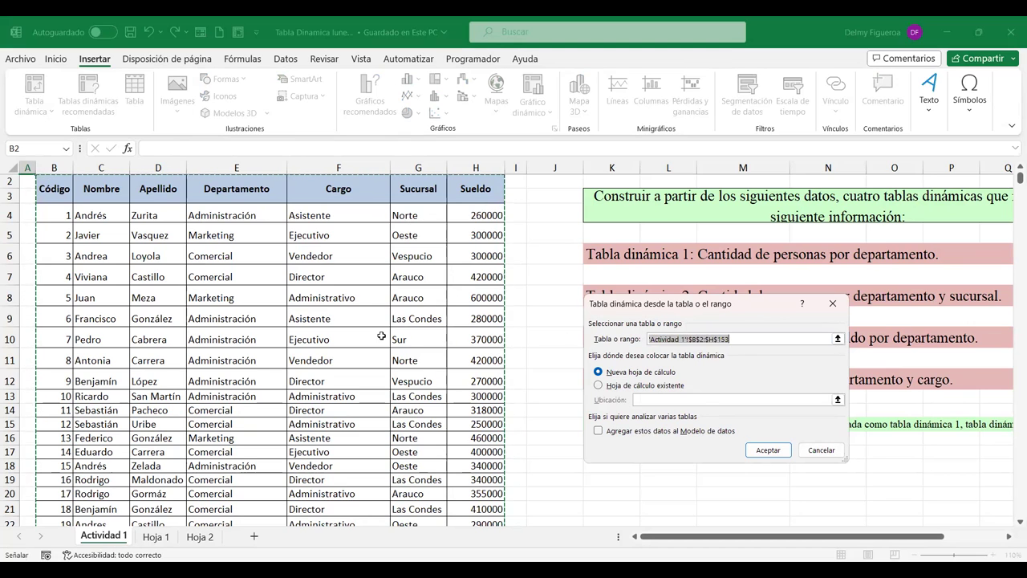
{"action": "scroll", "coordinate": [436, 323], "scroll_direction": "up", "scroll_amount": 1}
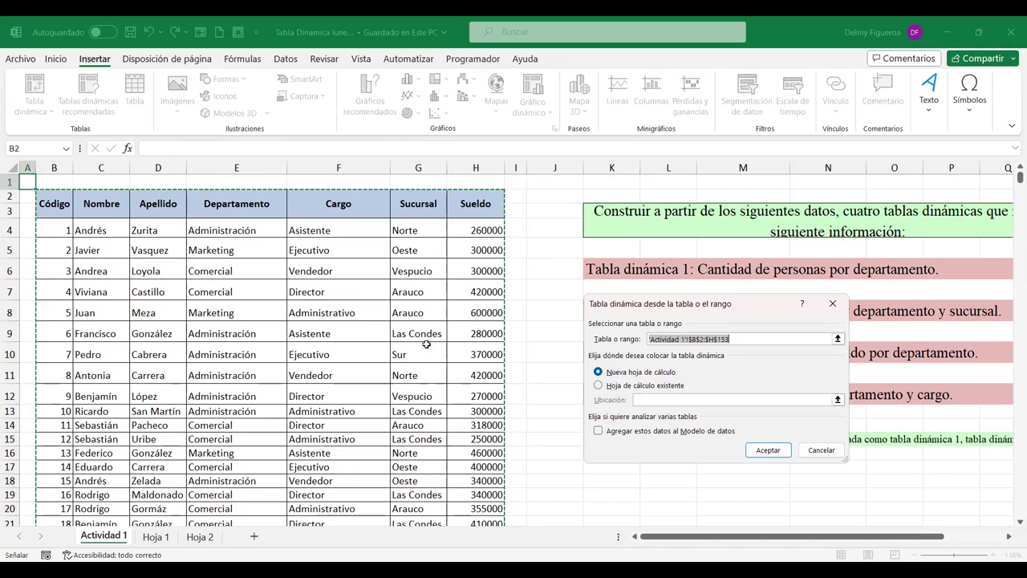
{"action": "scroll", "coordinate": [436, 388], "scroll_direction": "down", "scroll_amount": 1}
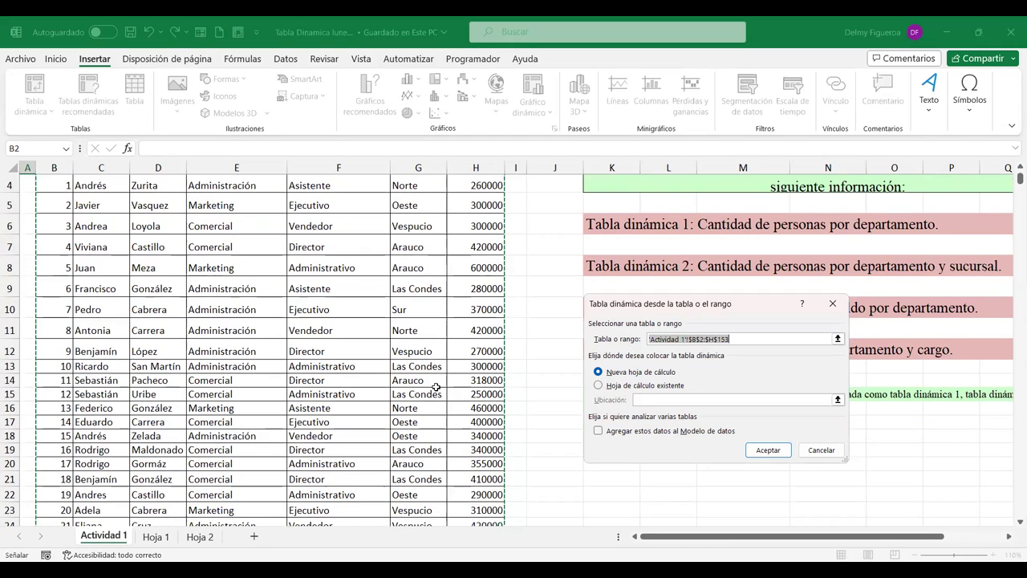
{"action": "scroll", "coordinate": [434, 385], "scroll_direction": "up", "scroll_amount": 1}
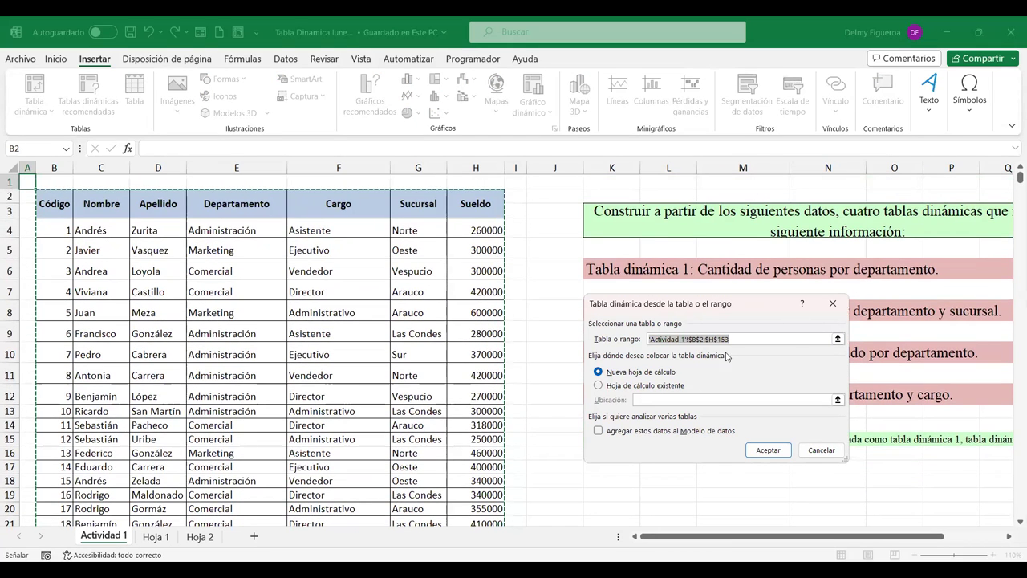
{"action": "scroll", "coordinate": [445, 410], "scroll_direction": "down", "scroll_amount": 11}
{"action": "scroll", "coordinate": [445, 410], "scroll_direction": "down", "scroll_amount": 3}
{"action": "scroll", "coordinate": [445, 411], "scroll_direction": "down", "scroll_amount": 2}
{"action": "scroll", "coordinate": [446, 410], "scroll_direction": "down", "scroll_amount": 6}
{"action": "scroll", "coordinate": [444, 409], "scroll_direction": "down", "scroll_amount": 6}
{"action": "scroll", "coordinate": [446, 409], "scroll_direction": "down", "scroll_amount": 6}
{"action": "scroll", "coordinate": [446, 408], "scroll_direction": "down", "scroll_amount": 5}
{"action": "scroll", "coordinate": [446, 409], "scroll_direction": "down", "scroll_amount": 2}
{"action": "scroll", "coordinate": [446, 408], "scroll_direction": "down", "scroll_amount": 7}
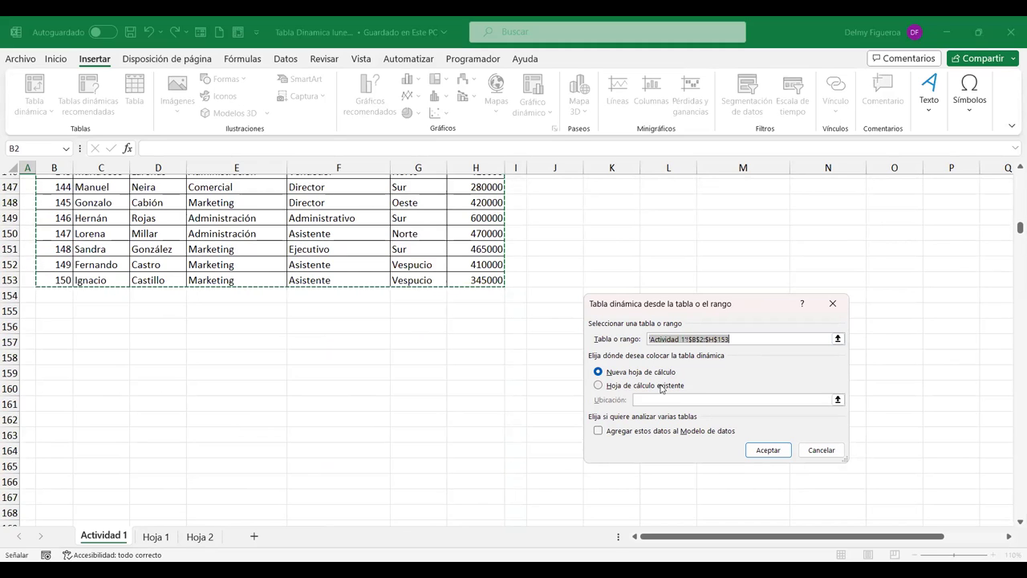
- Create the pivot table on a new sheet and add Código to Values, summing to 11325
{"action": "left_click", "coordinate": [779, 454]}
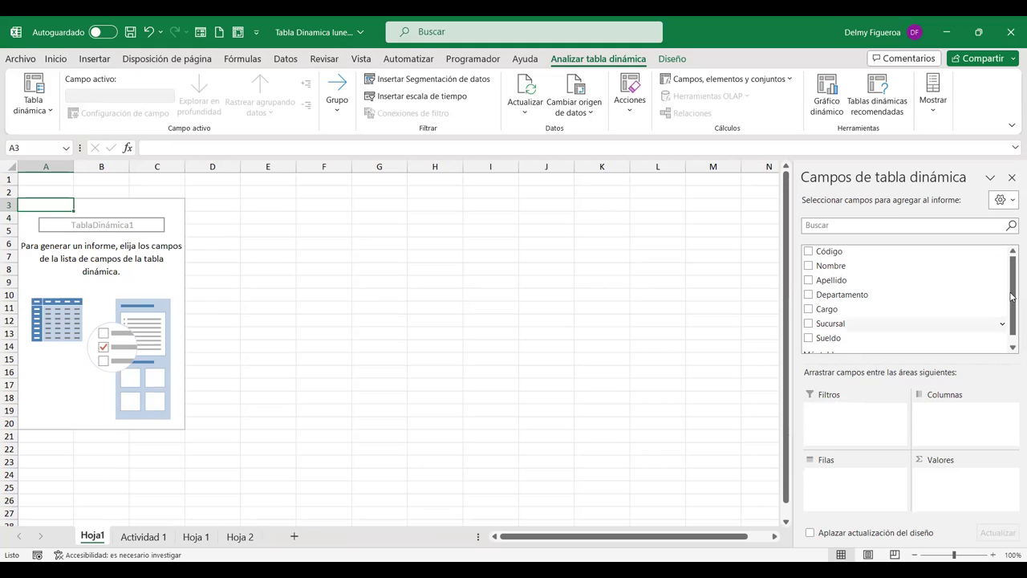
{"action": "left_click_drag", "start_coordinate": [1012, 297], "coordinate": [1012, 309]}
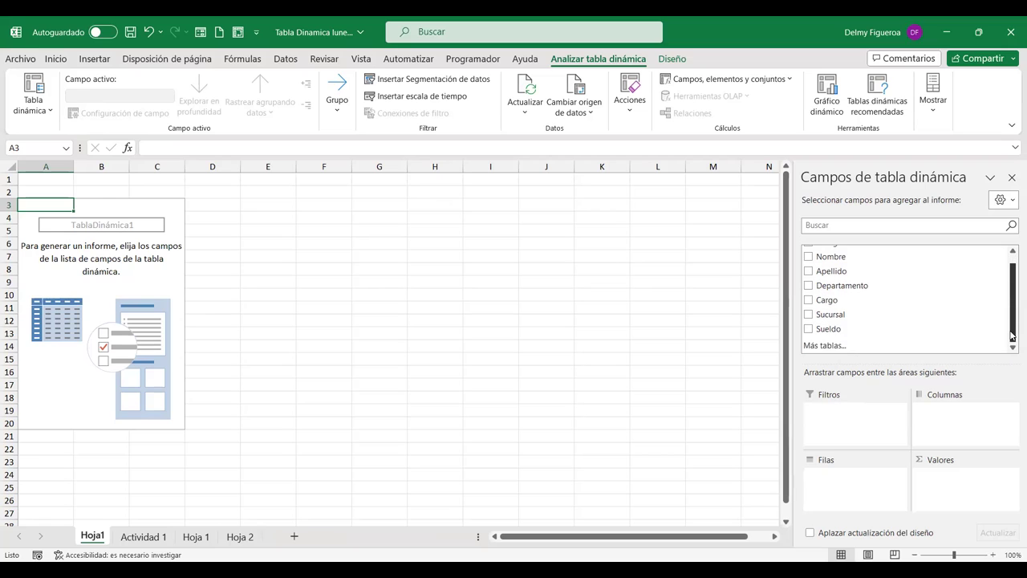
{"action": "scroll", "coordinate": [994, 283], "scroll_direction": "up", "scroll_amount": 1}
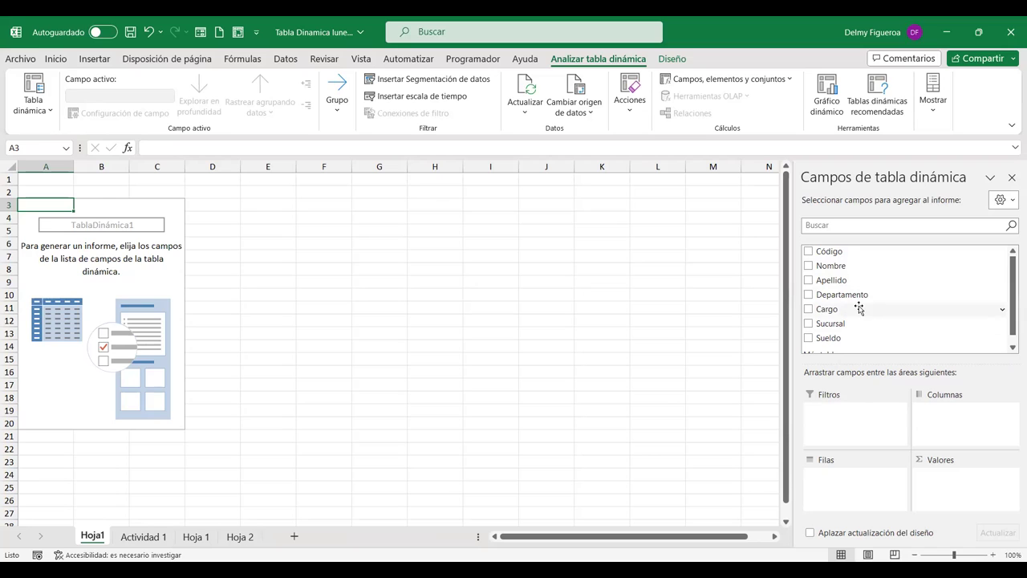
{"action": "scroll", "coordinate": [870, 339], "scroll_direction": "down", "scroll_amount": 1}
{"action": "scroll", "coordinate": [873, 337], "scroll_direction": "up", "scroll_amount": 1}
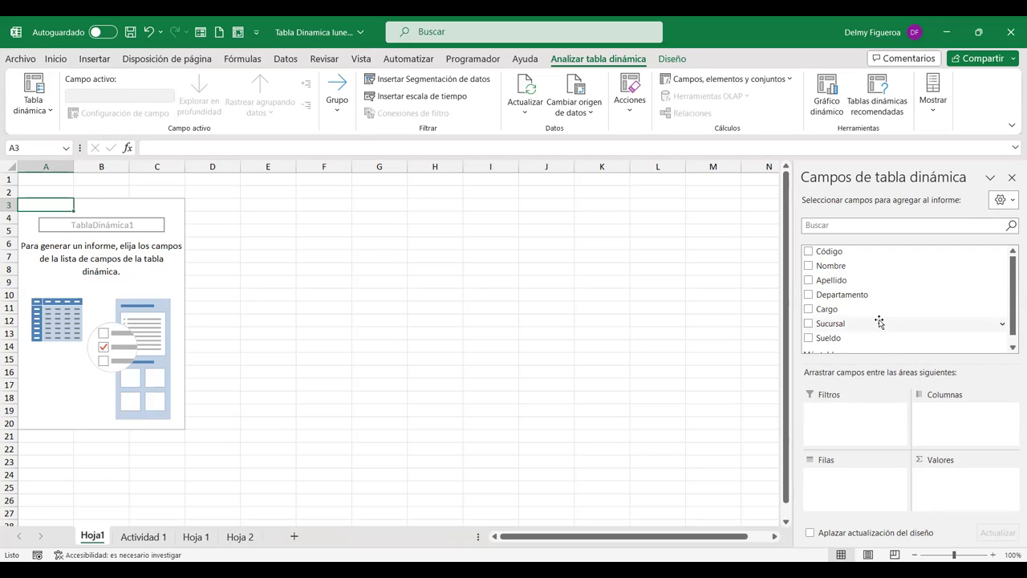
{"action": "left_click", "coordinate": [809, 252]}
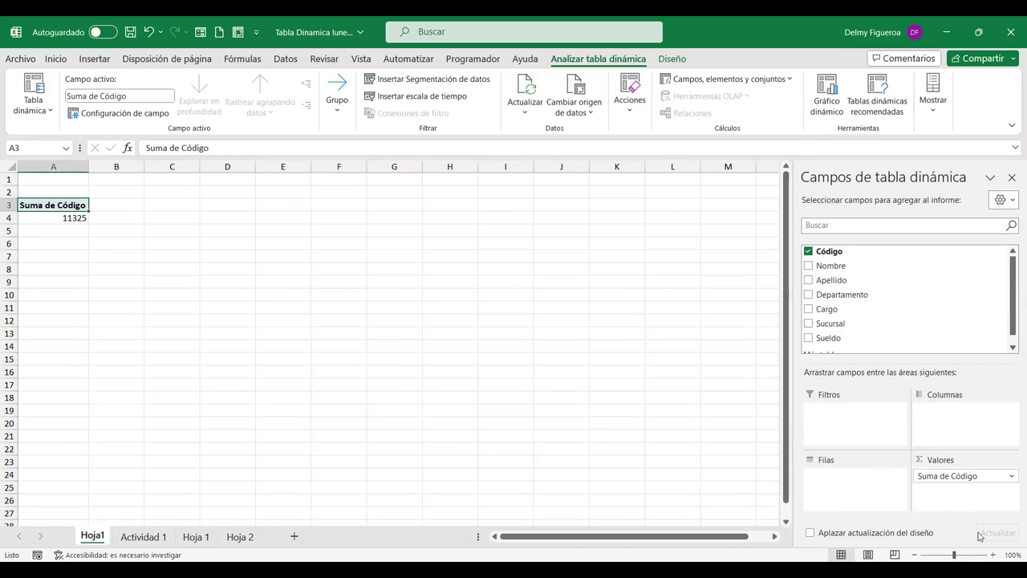
- Change the Código value field to Recuento, giving Cuenta de Código 150
{"action": "left_click", "coordinate": [1011, 477]}
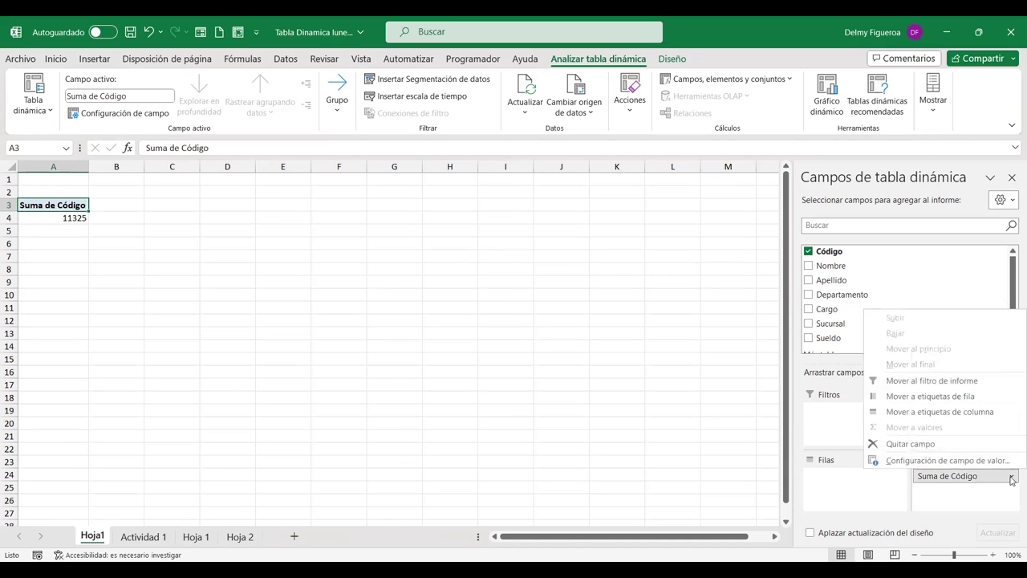
{"action": "left_click", "coordinate": [952, 461]}
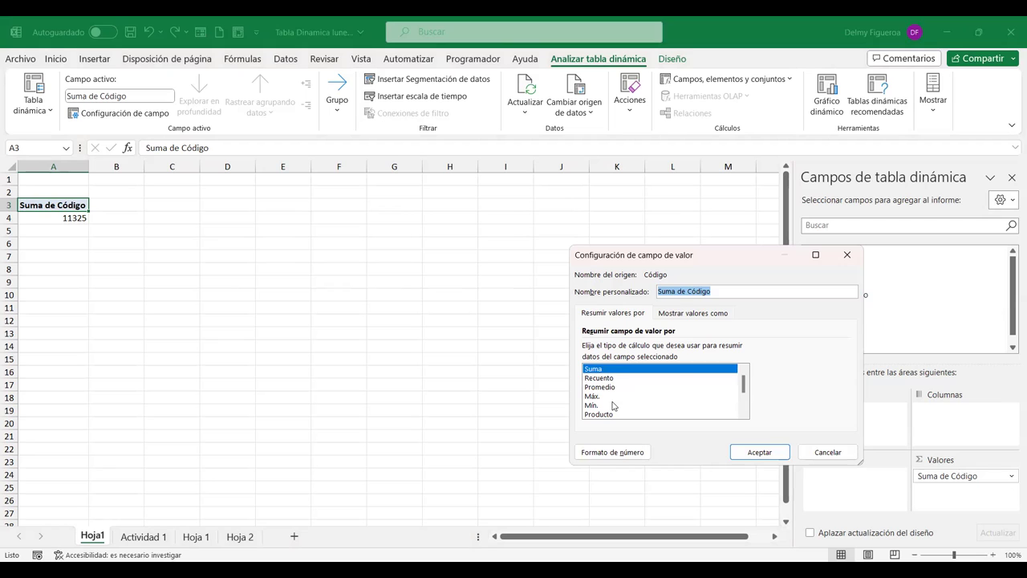
{"action": "mouse_move", "coordinate": [744, 386]}
{"action": "left_mouse_down"}
{"action": "mouse_move", "coordinate": [744, 417]}
{"action": "mouse_move", "coordinate": [748, 369]}
{"action": "left_mouse_up"}
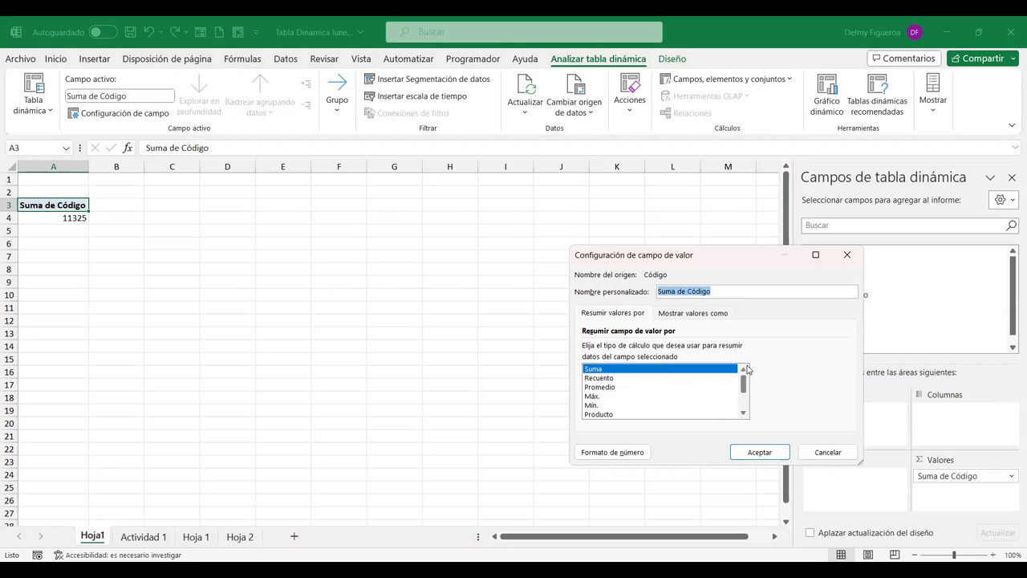
{"action": "left_click", "coordinate": [612, 379]}
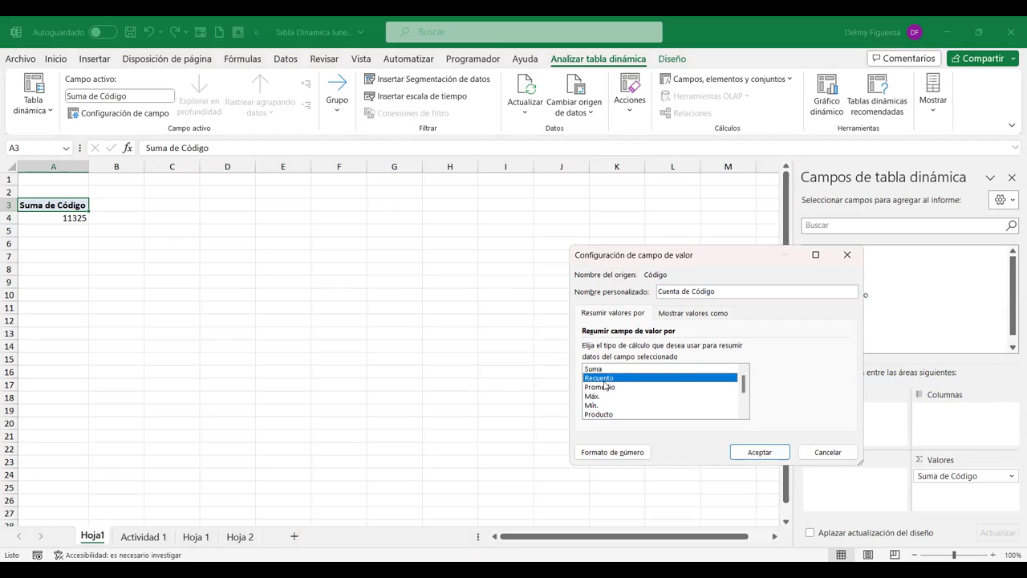
{"action": "left_click", "coordinate": [760, 452]}
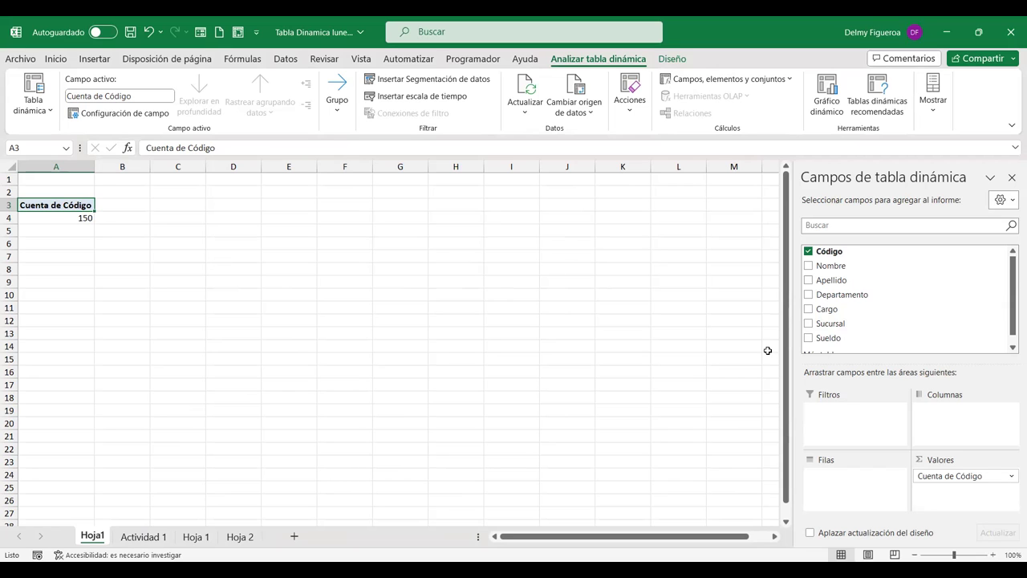
- Add Departamento to rows and check counts: Administración 44, Comercial 64, Marketing 42, total 150
{"action": "left_click", "coordinate": [809, 295]}
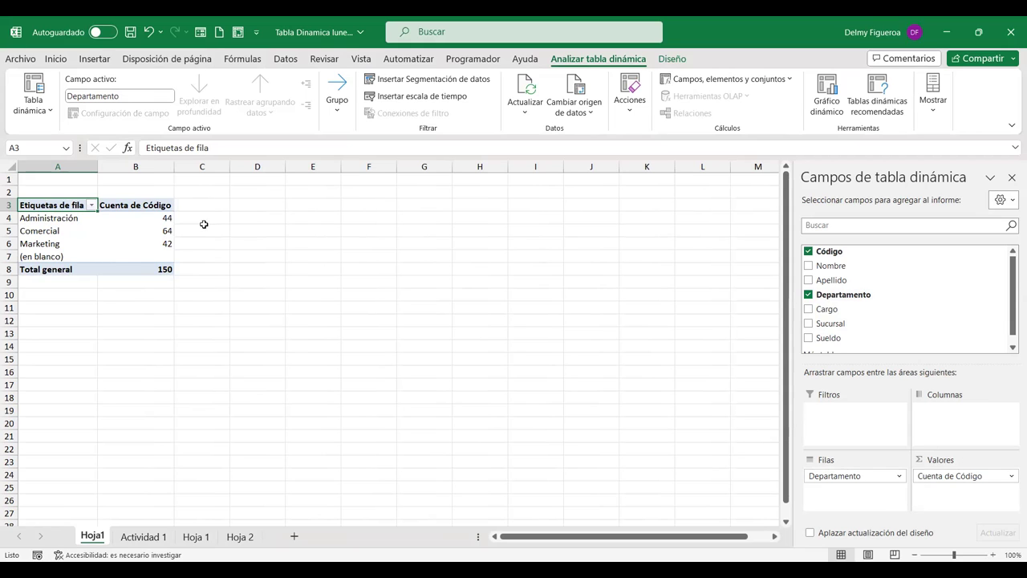
{"action": "left_click", "coordinate": [146, 268]}
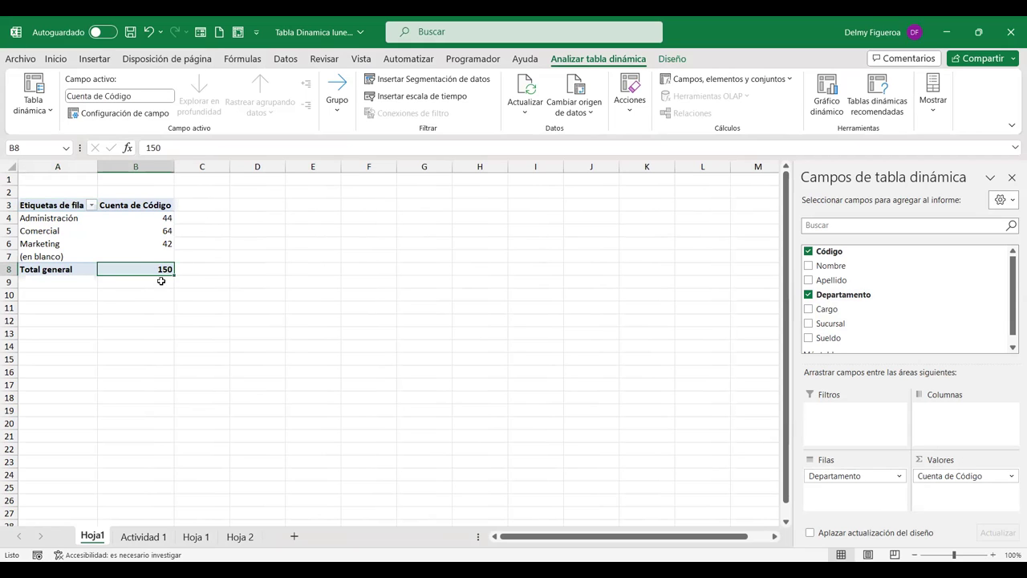
{"action": "left_click", "coordinate": [128, 217]}
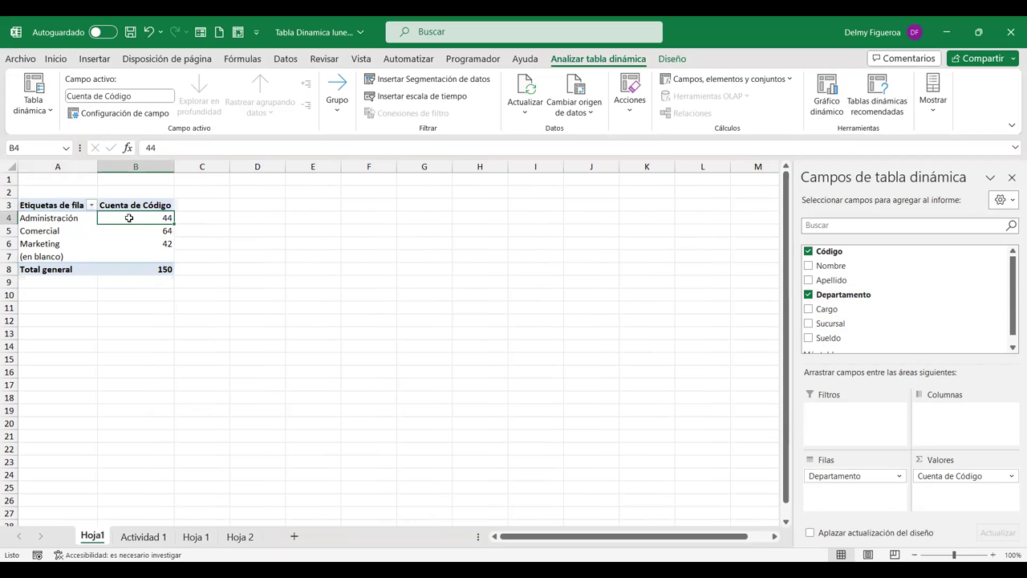
{"action": "left_click", "coordinate": [221, 220]}
{"action": "left_click", "coordinate": [186, 230]}
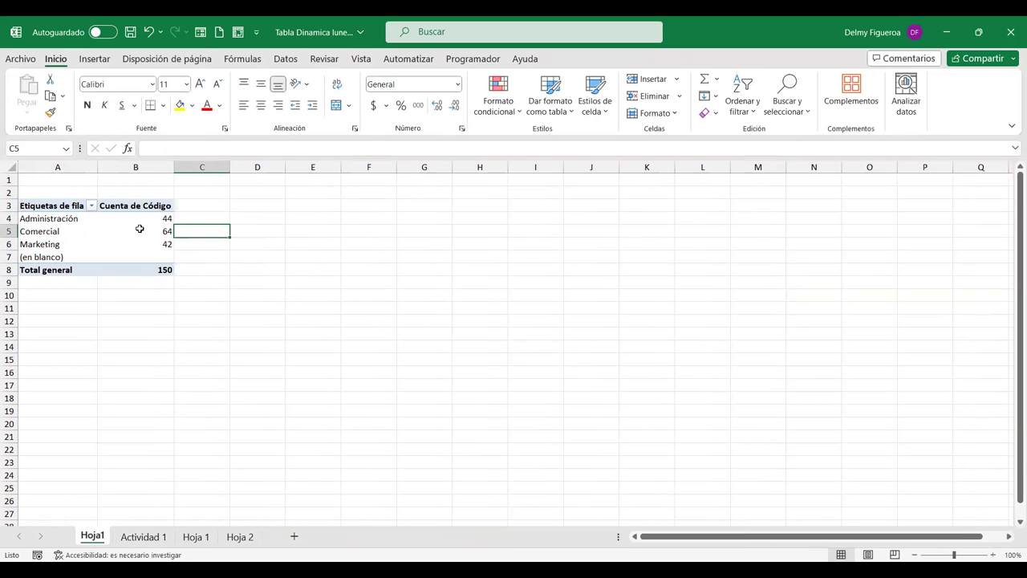
{"action": "left_click", "coordinate": [139, 229]}
{"action": "left_click", "coordinate": [143, 242]}
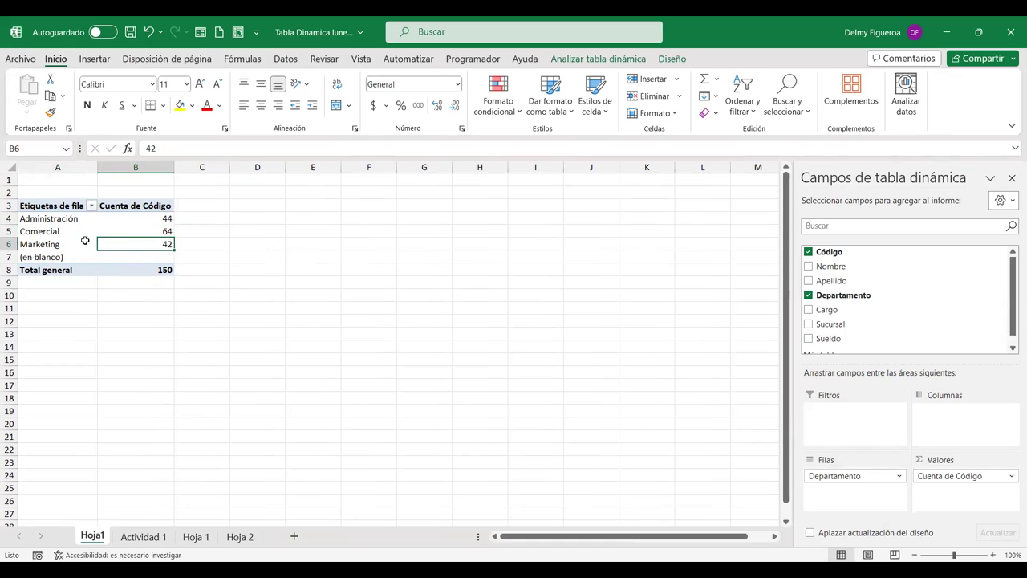
{"action": "left_click", "coordinate": [130, 260]}
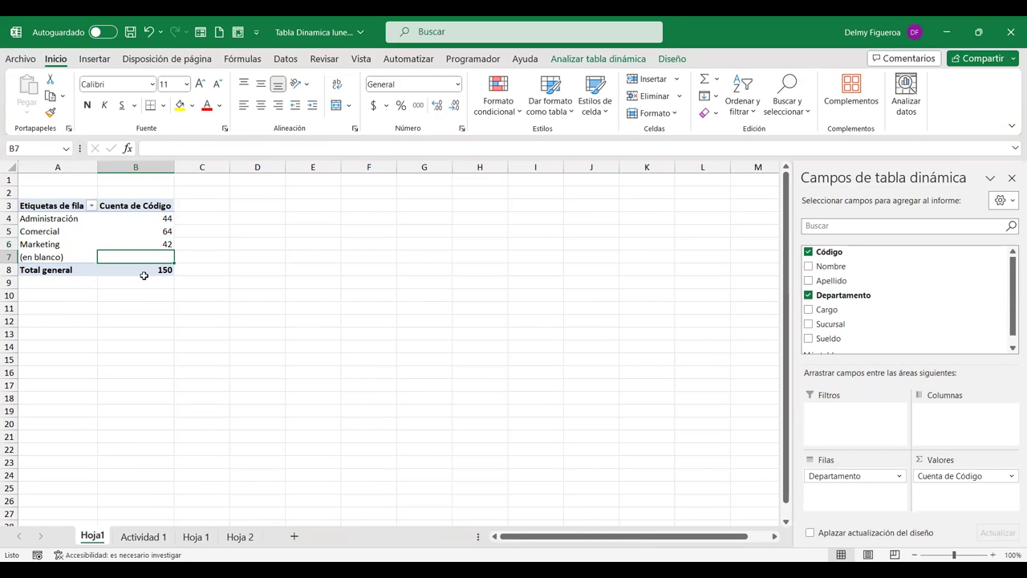
- Copy the Código-to-Sueldo header cells from Actividad 1 and paste them into Hoja 1
{"action": "left_click", "coordinate": [146, 543]}
{"action": "scroll", "coordinate": [367, 367], "scroll_direction": "up", "scroll_amount": 14}
{"action": "scroll", "coordinate": [367, 367], "scroll_direction": "up", "scroll_amount": 15}
{"action": "scroll", "coordinate": [367, 368], "scroll_direction": "up", "scroll_amount": 8}
{"action": "scroll", "coordinate": [367, 368], "scroll_direction": "up", "scroll_amount": 7}
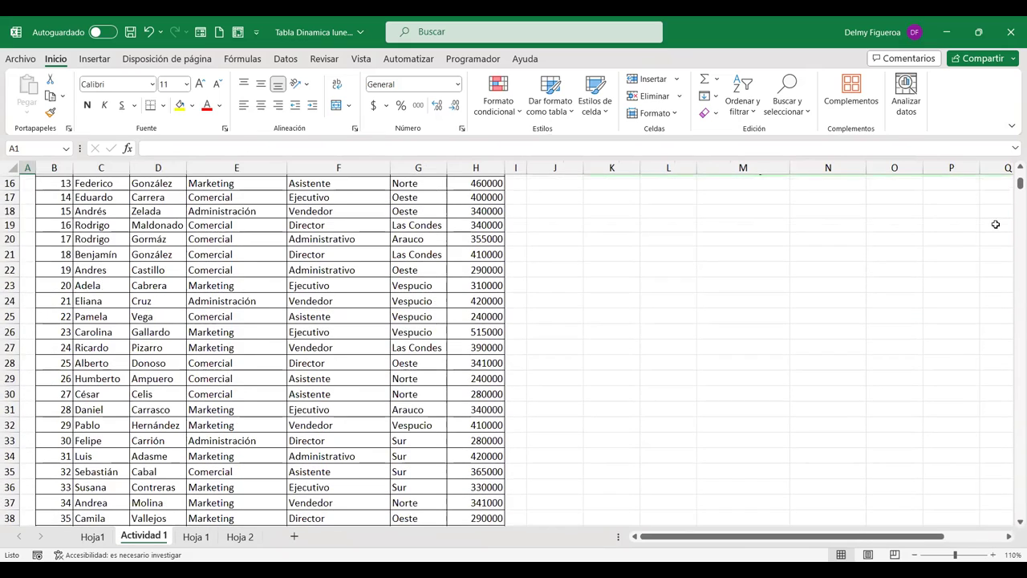
{"action": "scroll", "coordinate": [793, 247], "scroll_direction": "up", "scroll_amount": 5}
{"action": "left_click", "coordinate": [96, 200]}
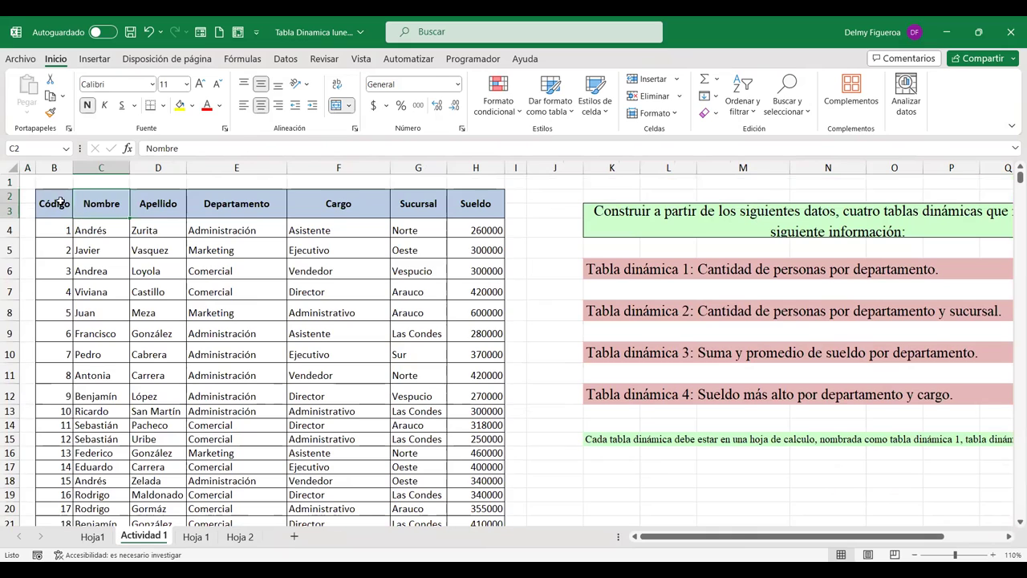
{"action": "left_click", "coordinate": [54, 200]}
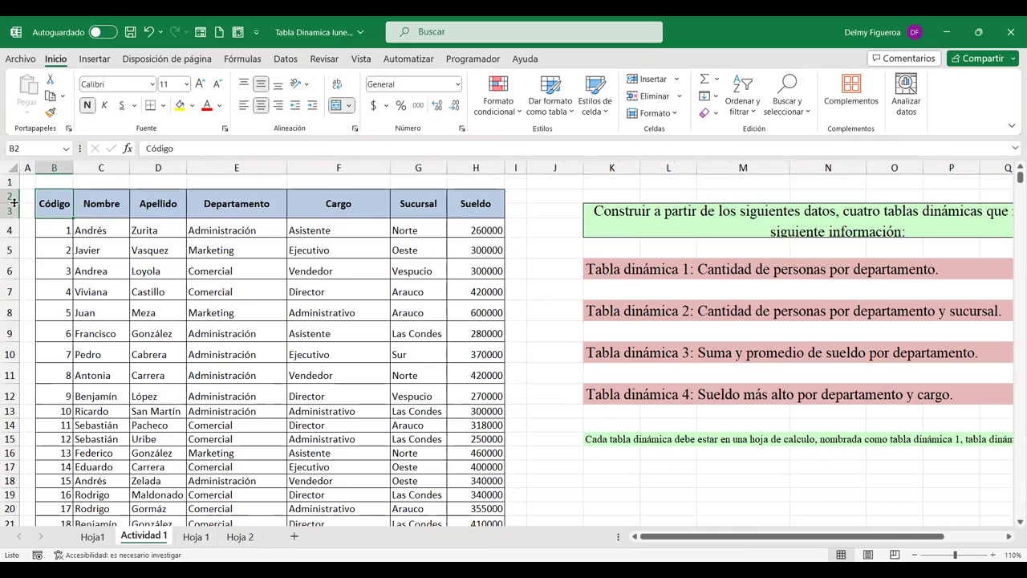
{"action": "left_click", "coordinate": [532, 196]}
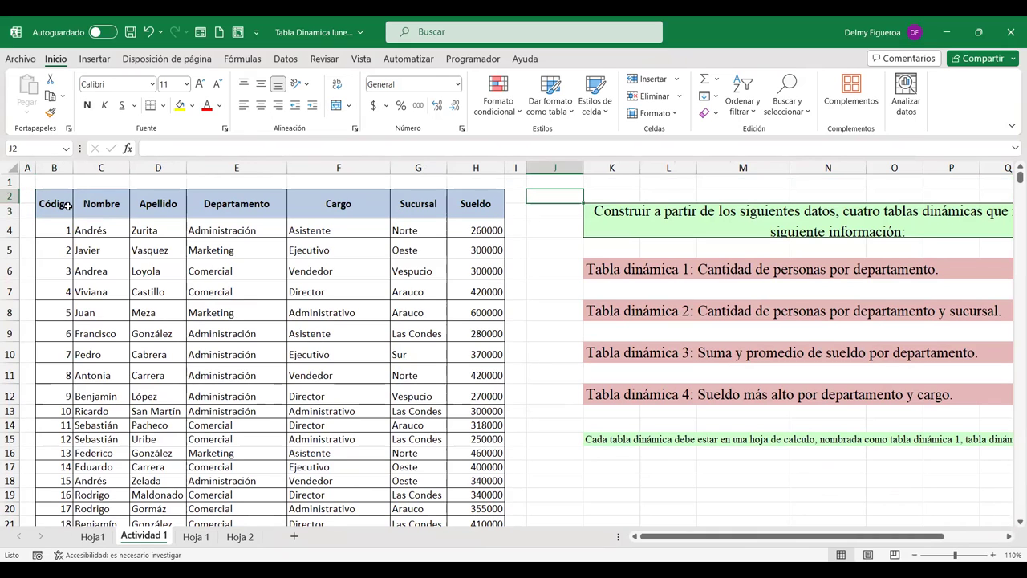
{"action": "left_click_drag", "start_coordinate": [54, 202], "coordinate": [472, 203]}
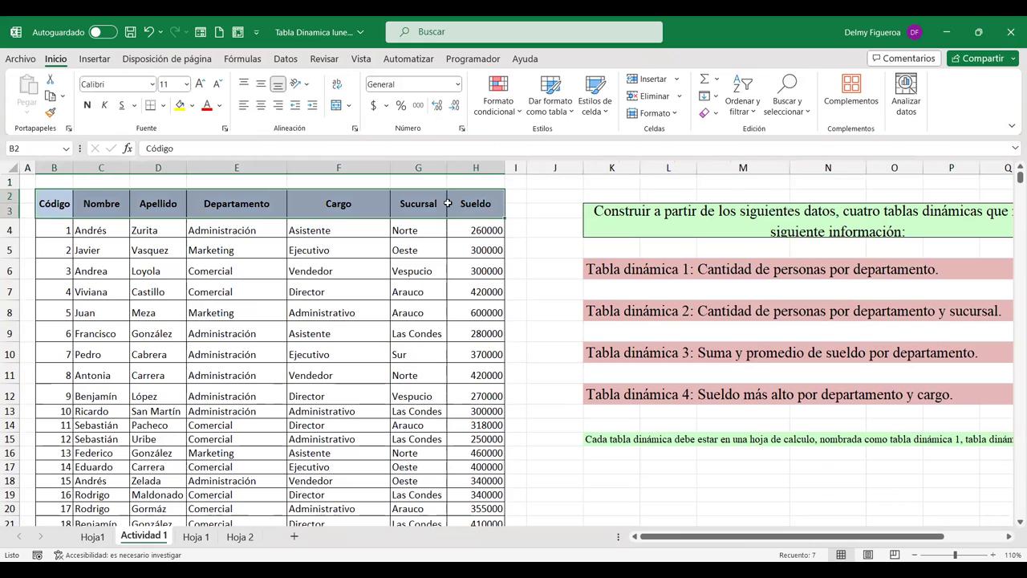
{"action": "key", "text": "ctrl+c"}
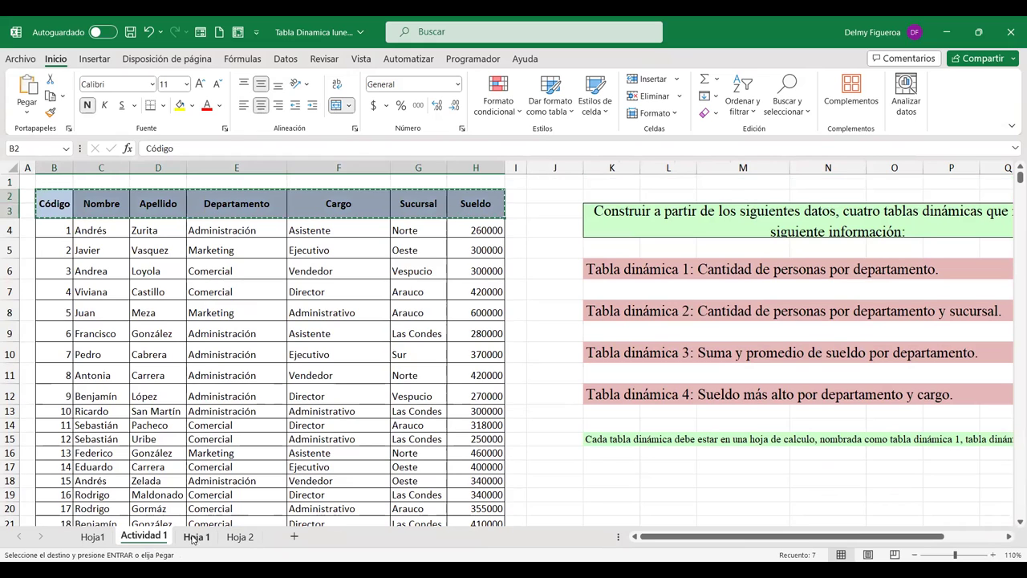
{"action": "left_click", "coordinate": [194, 536]}
{"action": "key", "text": "ctrl+v"}
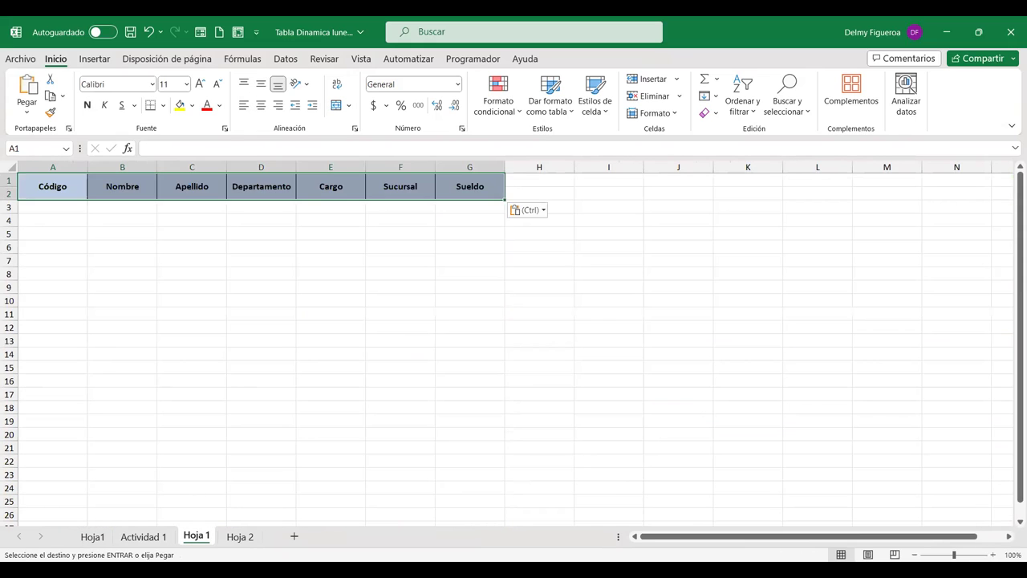
- Delete header row 2 from the Actividad 1 sheet
{"action": "left_click", "coordinate": [94, 535]}
{"action": "left_click", "coordinate": [153, 538]}
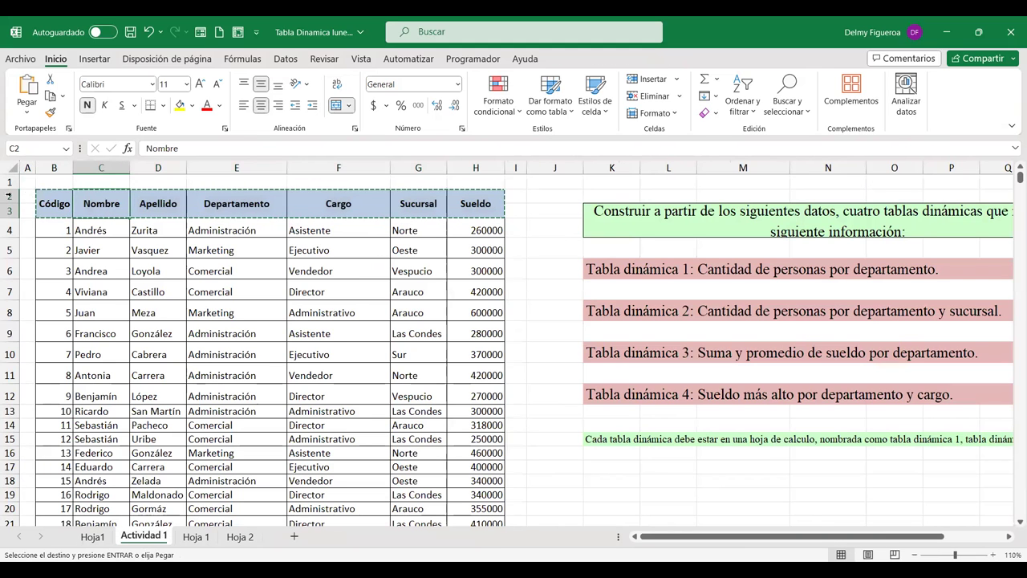
{"action": "left_click", "coordinate": [10, 196]}
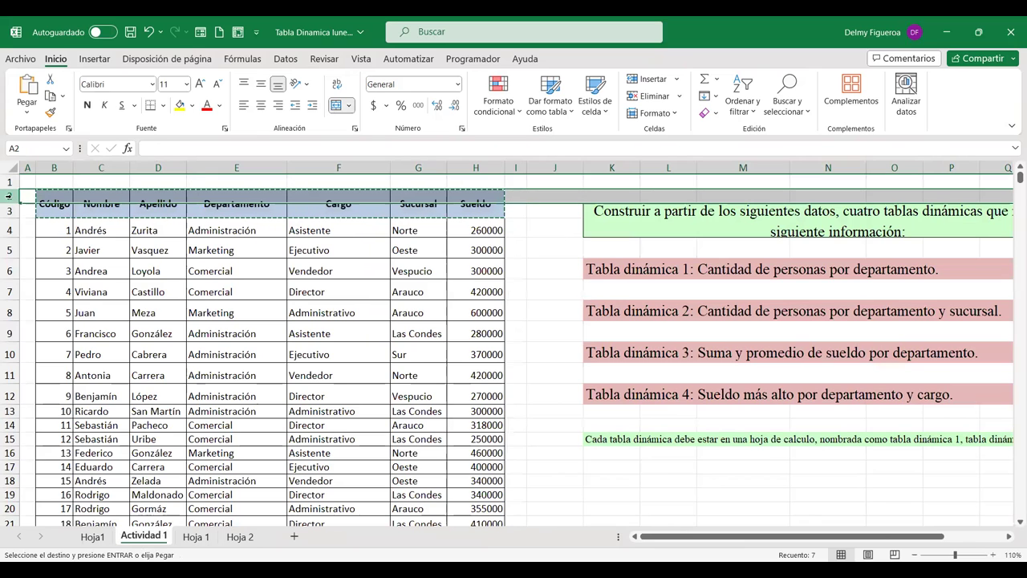
{"action": "right_click", "coordinate": [10, 196]}
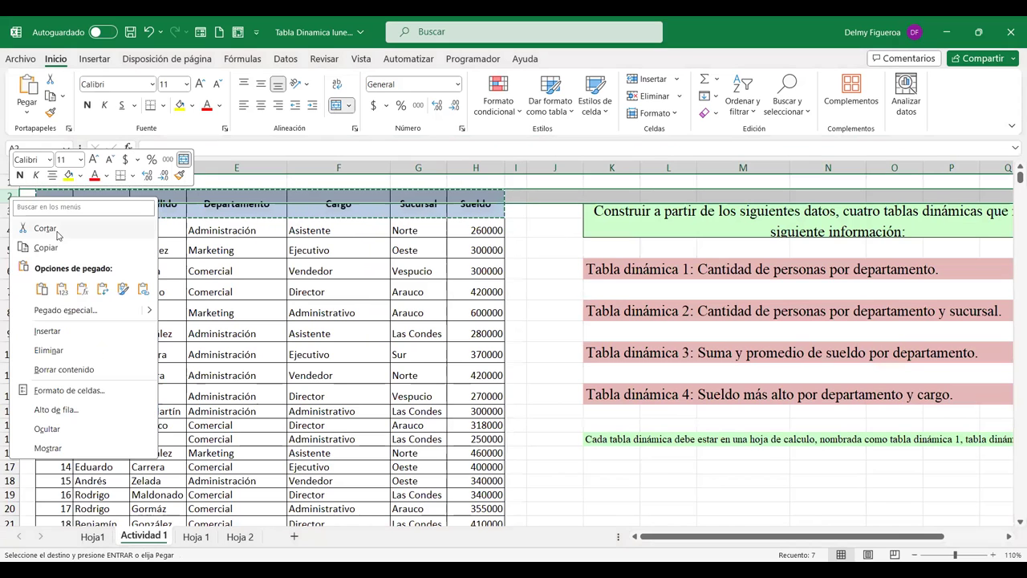
{"action": "left_click", "coordinate": [59, 351]}
{"action": "left_click", "coordinate": [230, 197]}
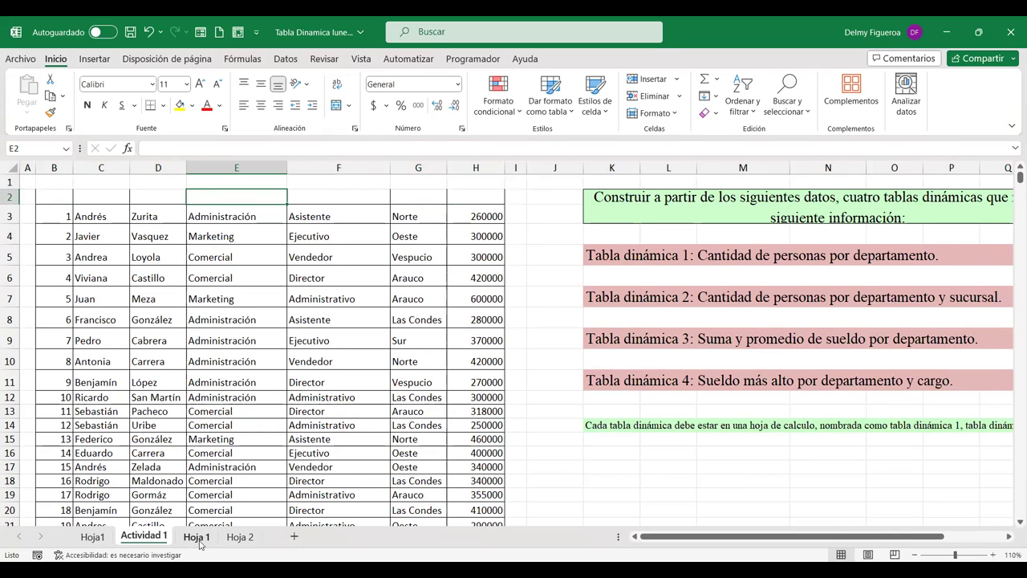
{"action": "left_click", "coordinate": [196, 537]}
- Refresh the Hoja1 pivot table and dismiss the resulting invalid field name error
{"action": "left_click", "coordinate": [92, 536]}
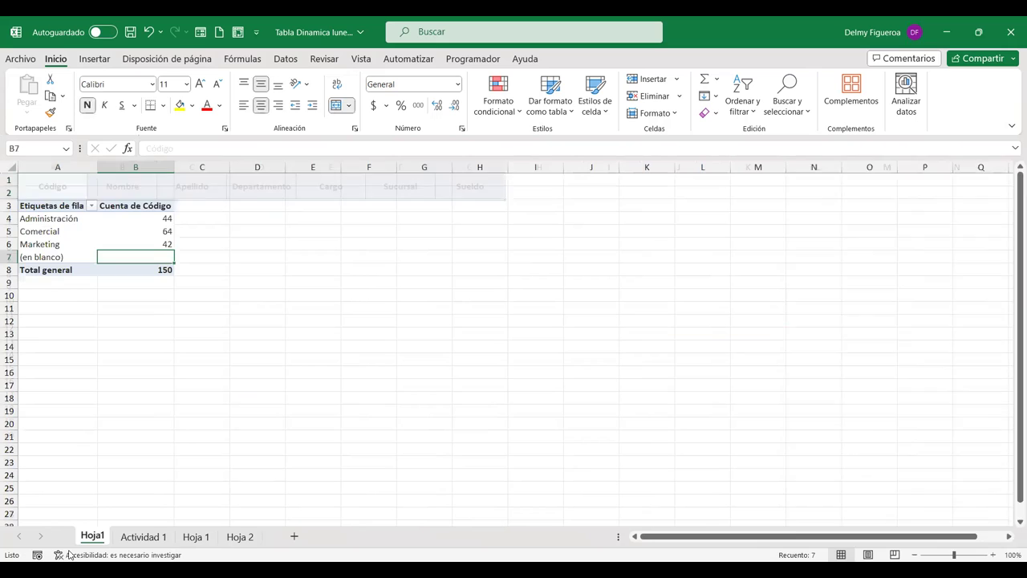
{"action": "left_click", "coordinate": [139, 221]}
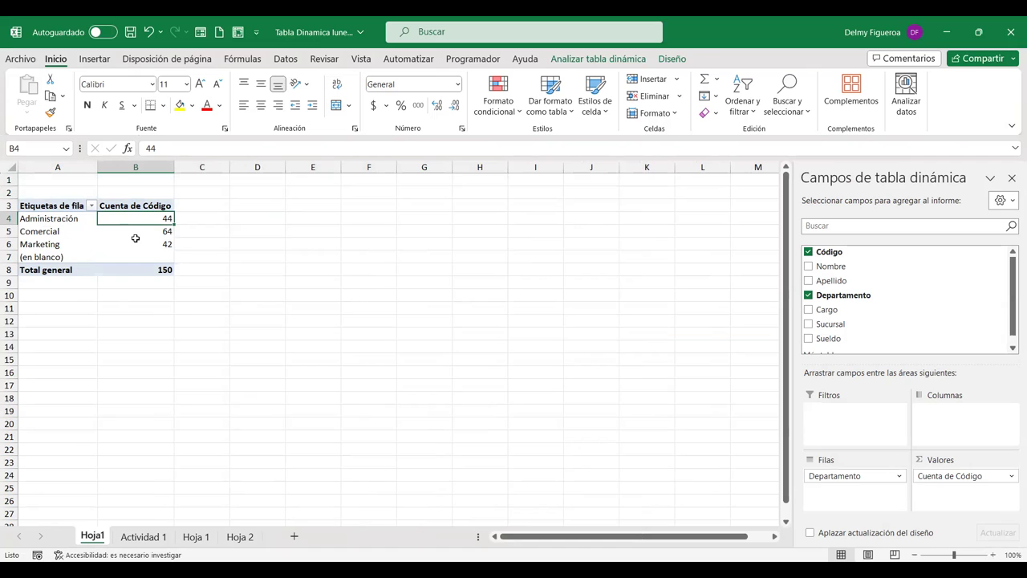
{"action": "right_click", "coordinate": [136, 243]}
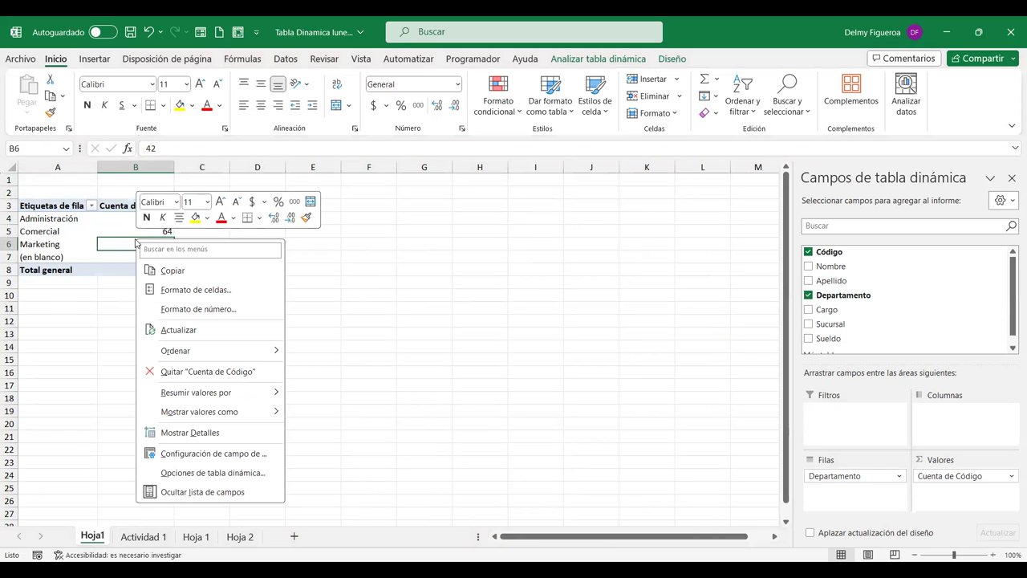
{"action": "left_click", "coordinate": [196, 332]}
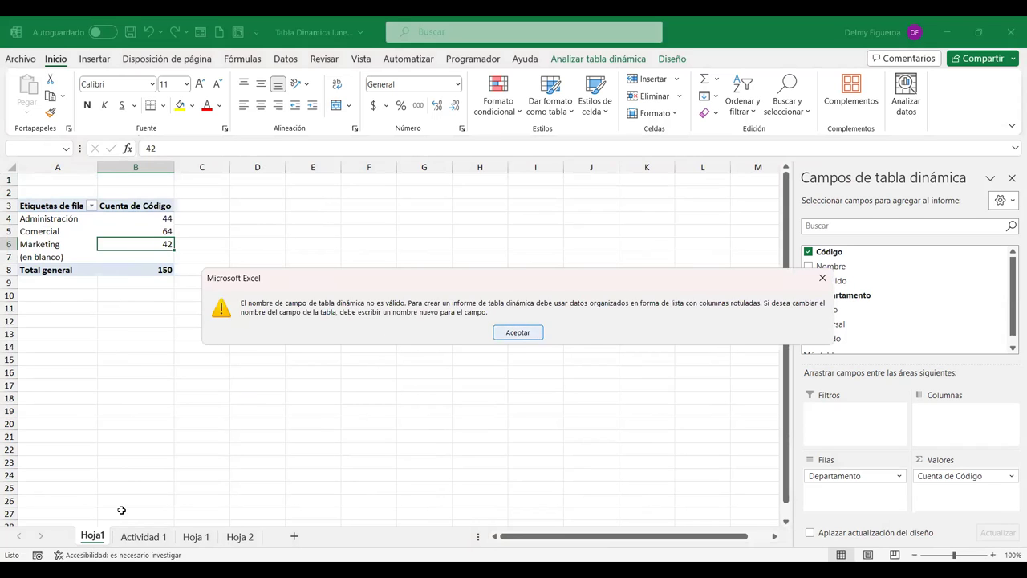
{"action": "key", "text": "Return"}
{"action": "left_click", "coordinate": [196, 536]}
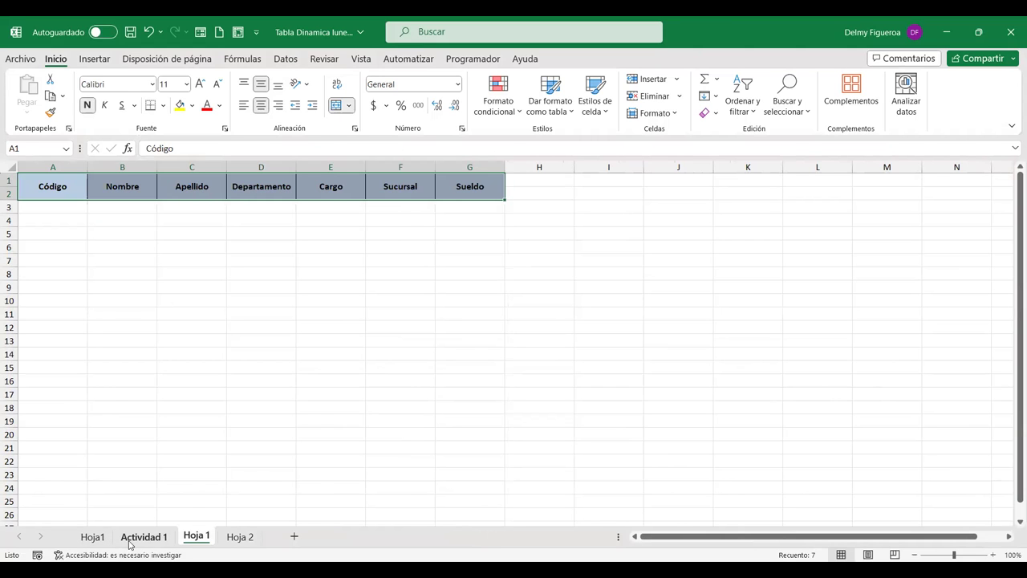
- Delete the merged header row 2 on the Actividad 1 sheet
{"action": "left_click", "coordinate": [130, 535]}
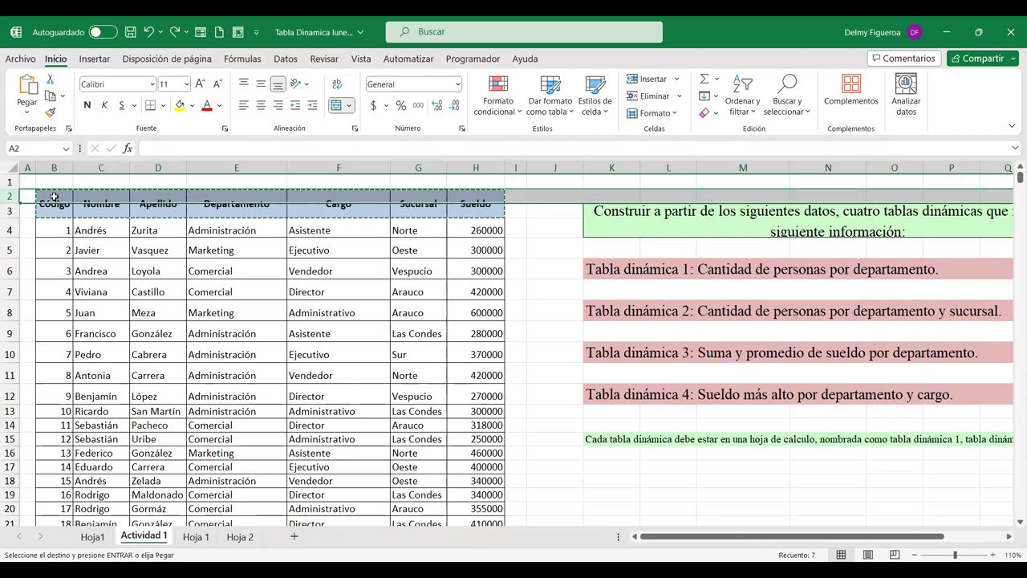
{"action": "left_click", "coordinate": [54, 197]}
{"action": "key", "text": "shift+Right"}
{"action": "key", "text": "shift+Right"}
{"action": "key", "text": "shift+Right"}
{"action": "key", "text": "shift+Right"}
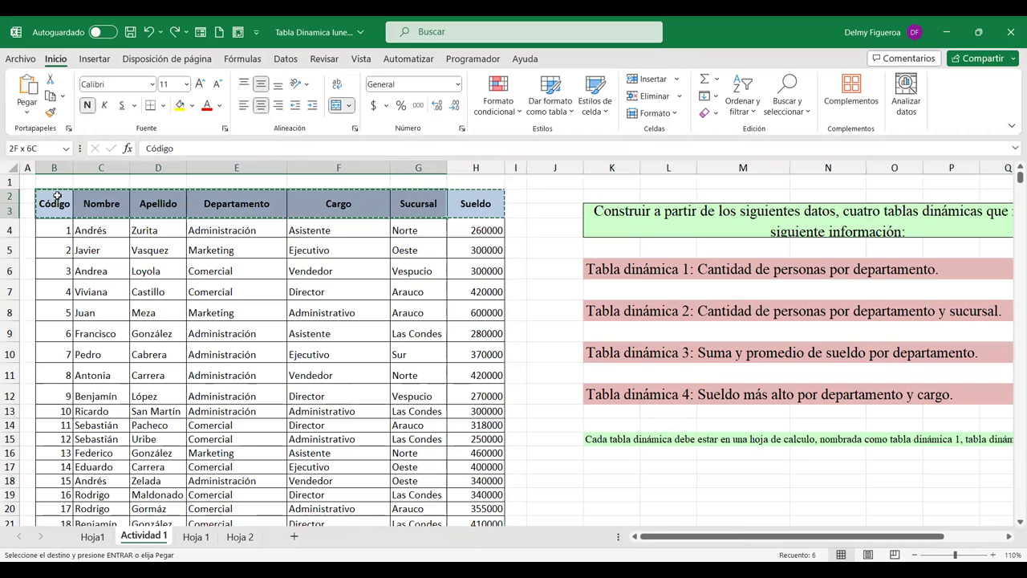
{"action": "left_click", "coordinate": [57, 196]}
{"action": "key", "text": "Down"}
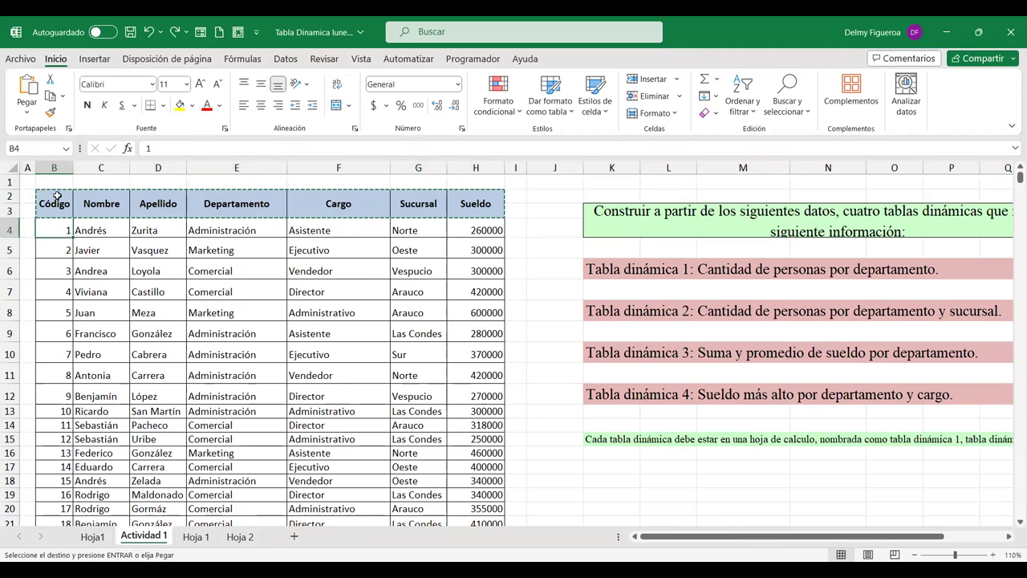
{"action": "left_click", "coordinate": [57, 196]}
{"action": "left_click", "coordinate": [9, 195]}
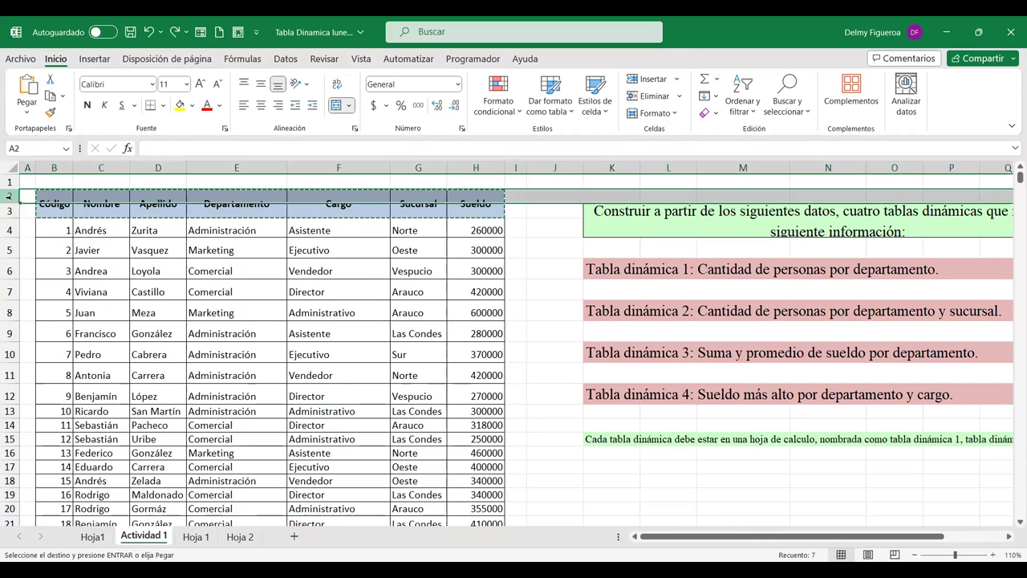
{"action": "right_click", "coordinate": [9, 196]}
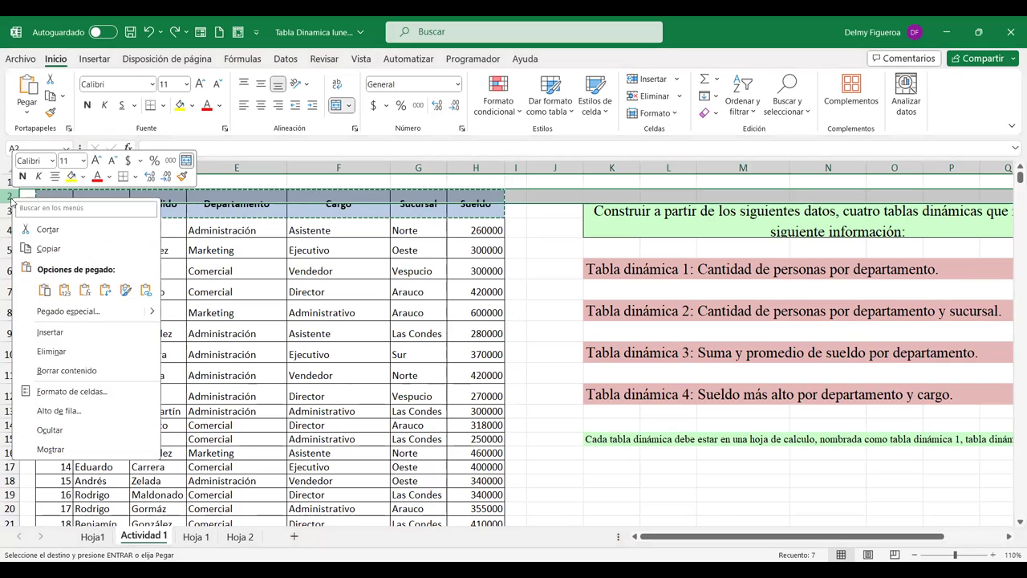
{"action": "left_click", "coordinate": [65, 354]}
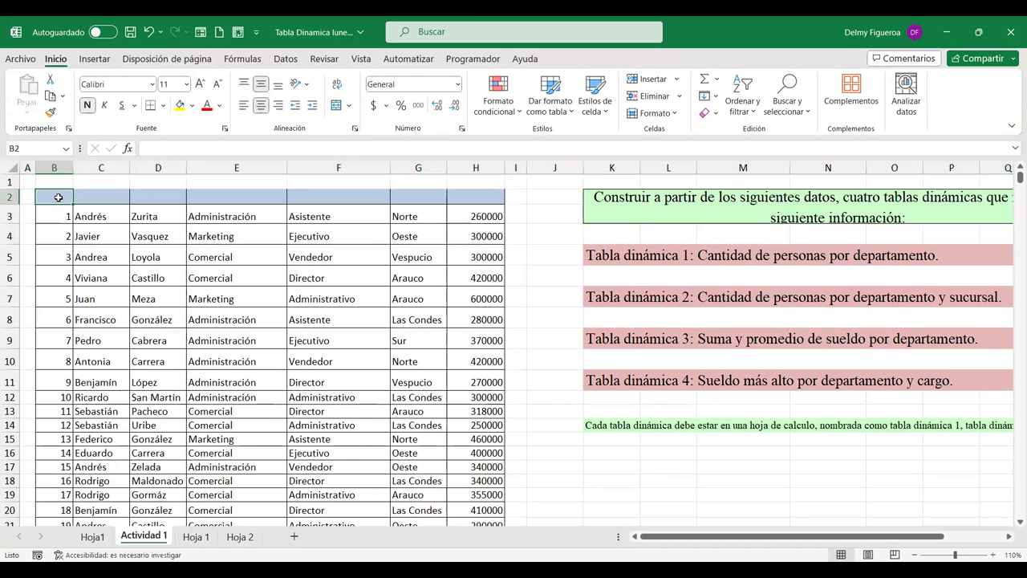
- Type the headers Codigo, Nombre, Apellido, Departamento and Cargo across row 2
{"action": "type", "text": "Codigo"}
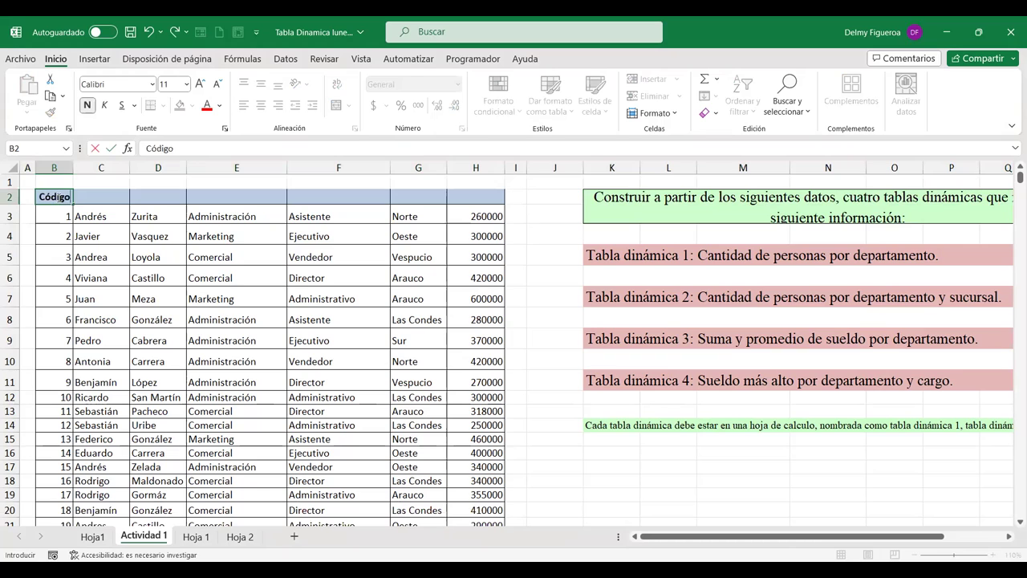
{"action": "key", "text": "Tab"}
{"action": "type", "text": "Nombre"}
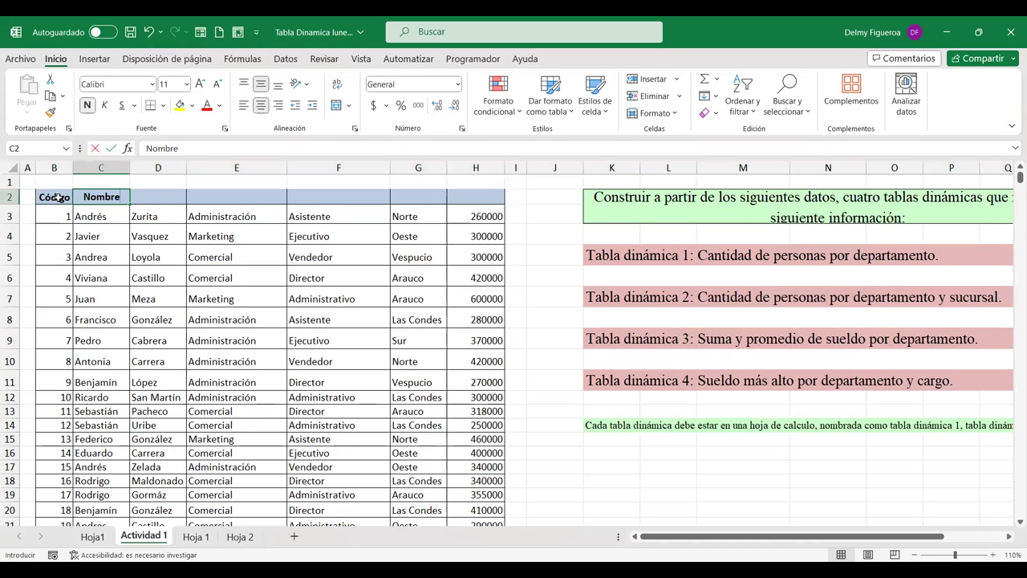
{"action": "key", "text": "Tab"}
{"action": "type", "text": "Apellido"}
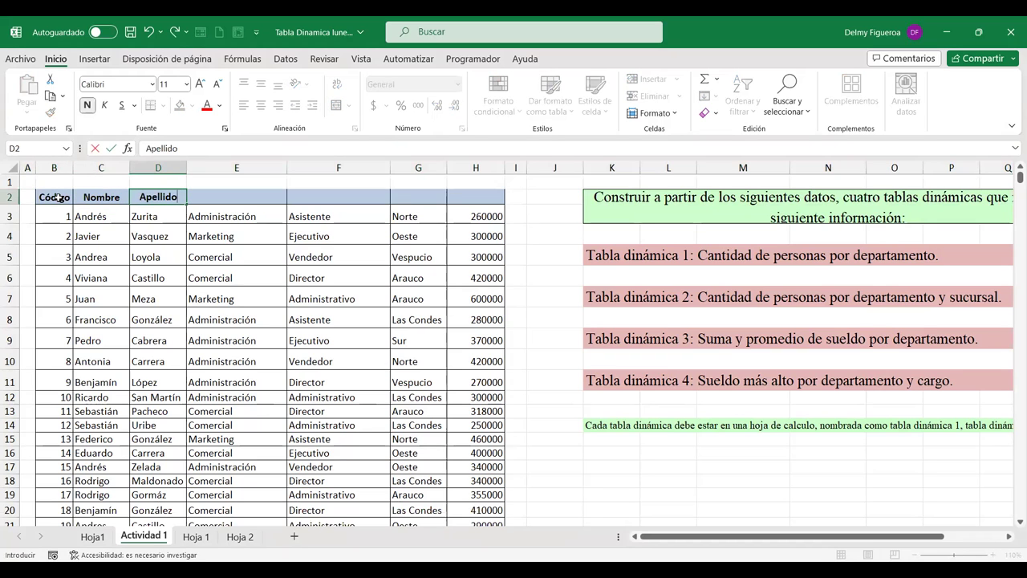
{"action": "key", "text": "Tab"}
{"action": "type", "text": "Departamento"}
{"action": "key", "text": "Tab"}
{"action": "type", "text": "Cargo"}
{"action": "key", "text": "Tab"}
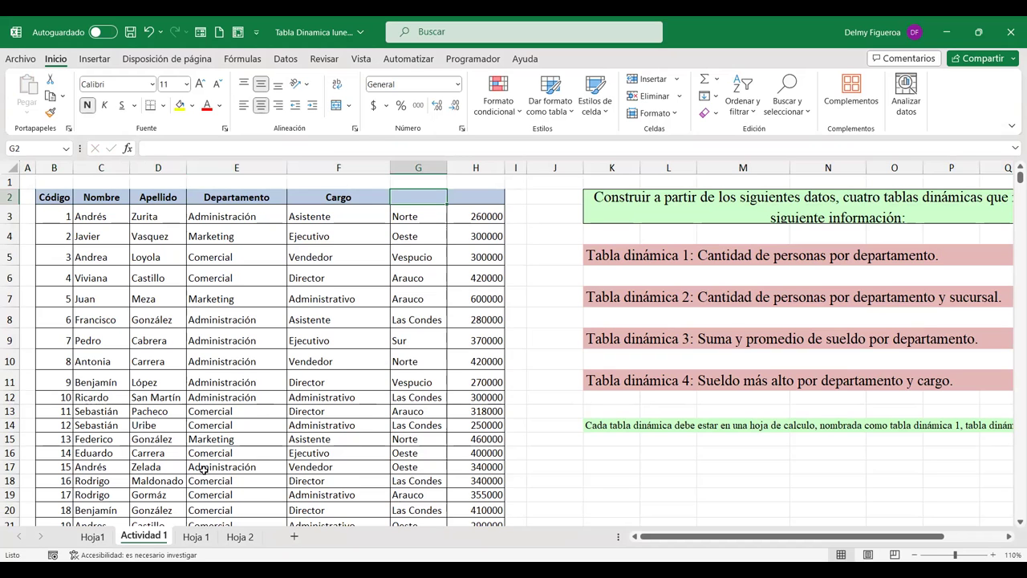
- Complete the header row with Sucursal in G2 and Sueldo in H2
{"action": "left_click", "coordinate": [198, 537]}
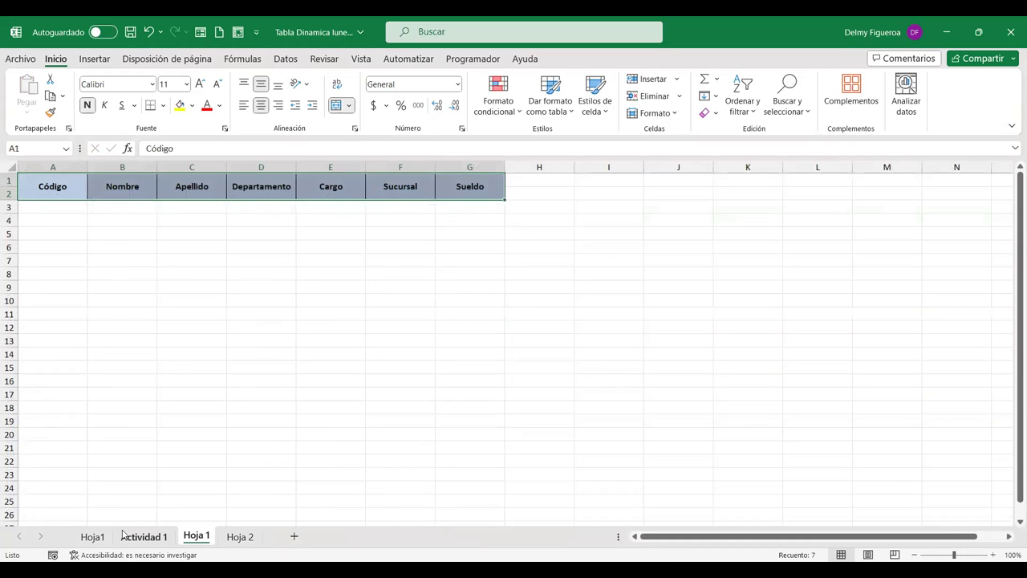
{"action": "key", "text": "ctrl+Page_Up"}
{"action": "key", "text": "ctrl+Page_Up"}
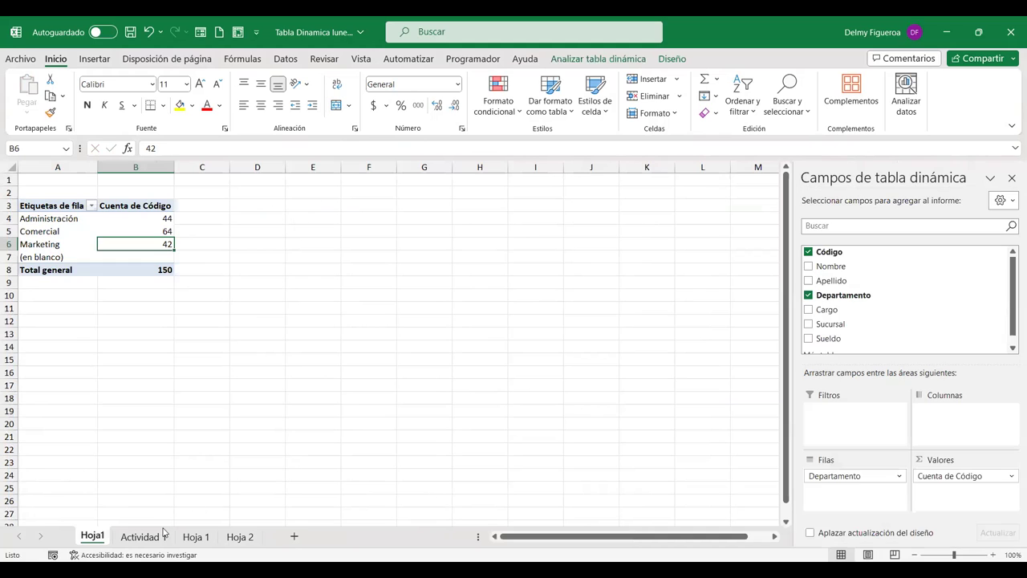
{"action": "left_click", "coordinate": [153, 537]}
{"action": "type", "text": "Sur"}
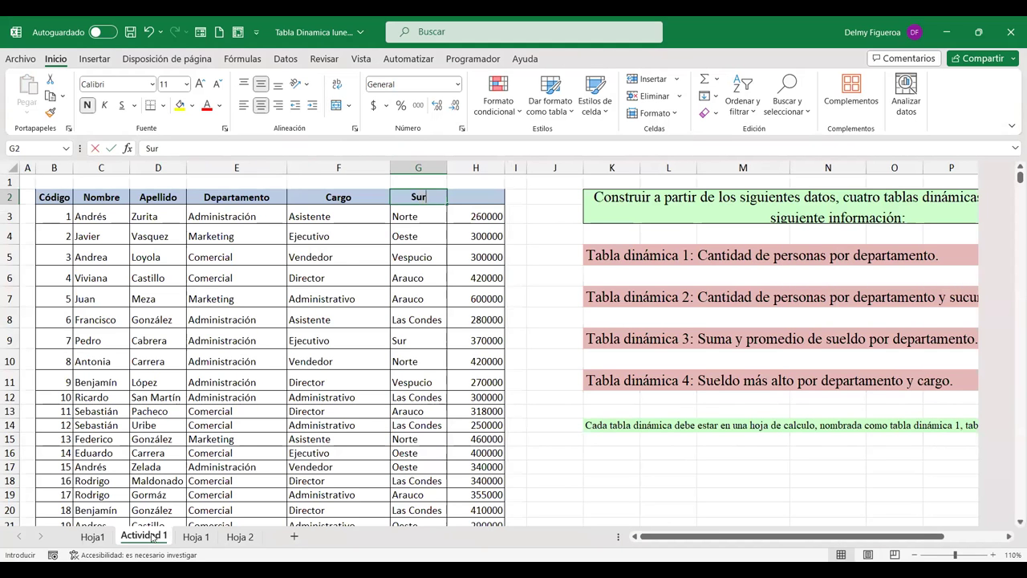
{"action": "key", "text": "BackSpace"}
{"action": "type", "text": "cursal"}
{"action": "key", "text": "Tab"}
{"action": "type", "text": "Sueldo"}
{"action": "key", "text": "Tab"}
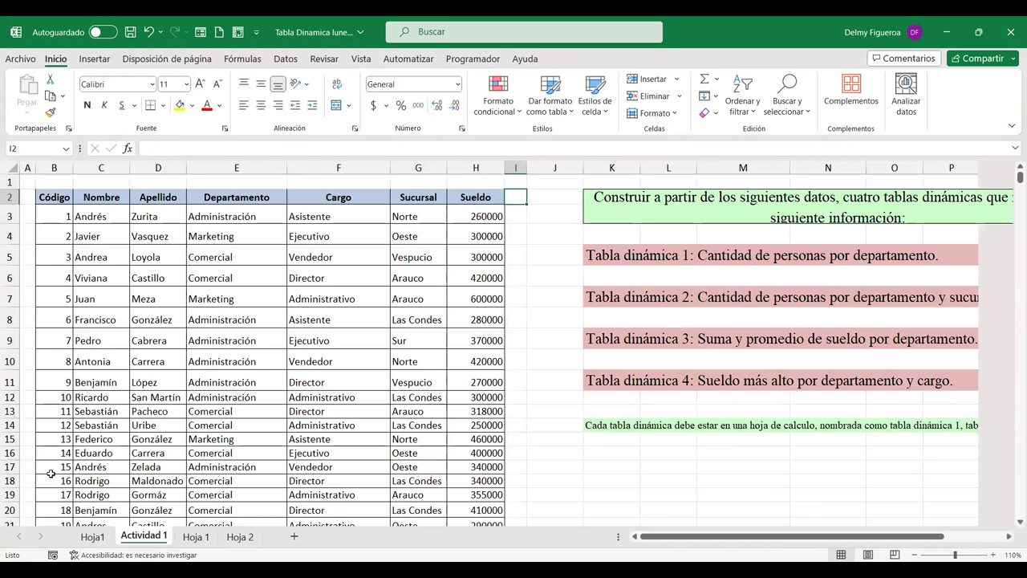
{"action": "left_click", "coordinate": [197, 544]}
- Refresh the Hoja1 pivot table from the (en blanco) row label so the blank department row disappears
{"action": "left_click", "coordinate": [125, 537]}
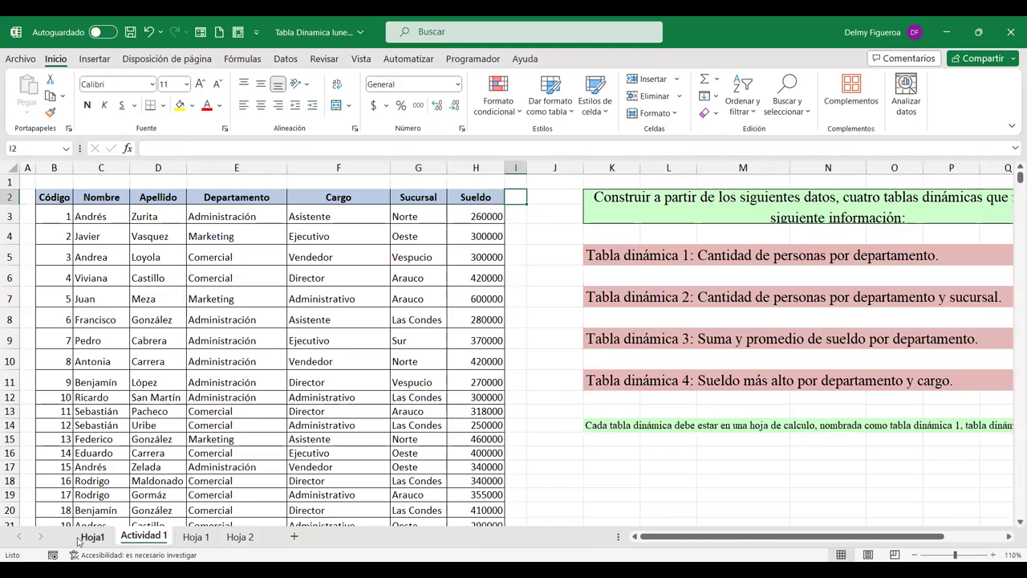
{"action": "left_click", "coordinate": [91, 537]}
{"action": "left_click", "coordinate": [140, 257]}
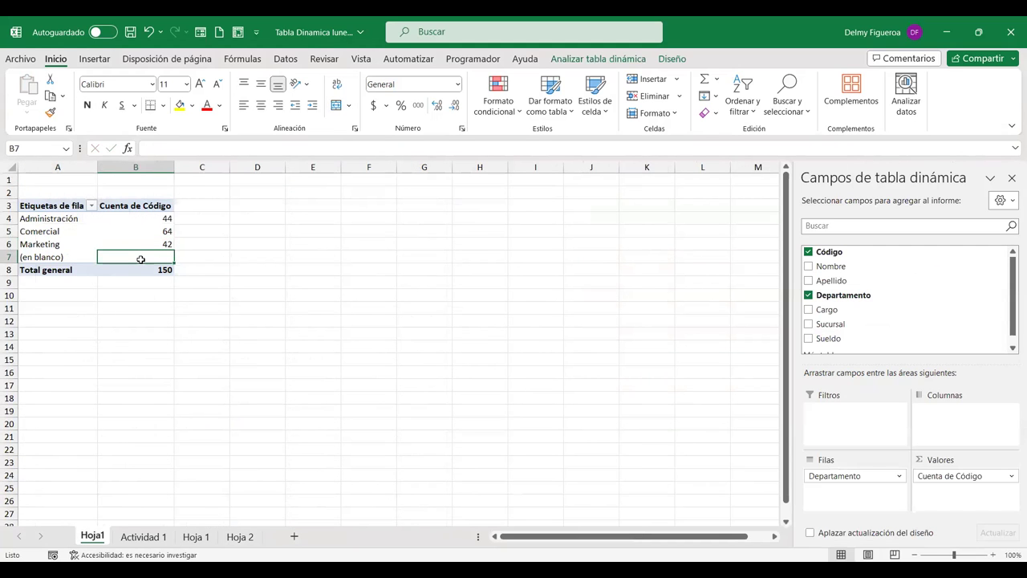
{"action": "right_click", "coordinate": [142, 263]}
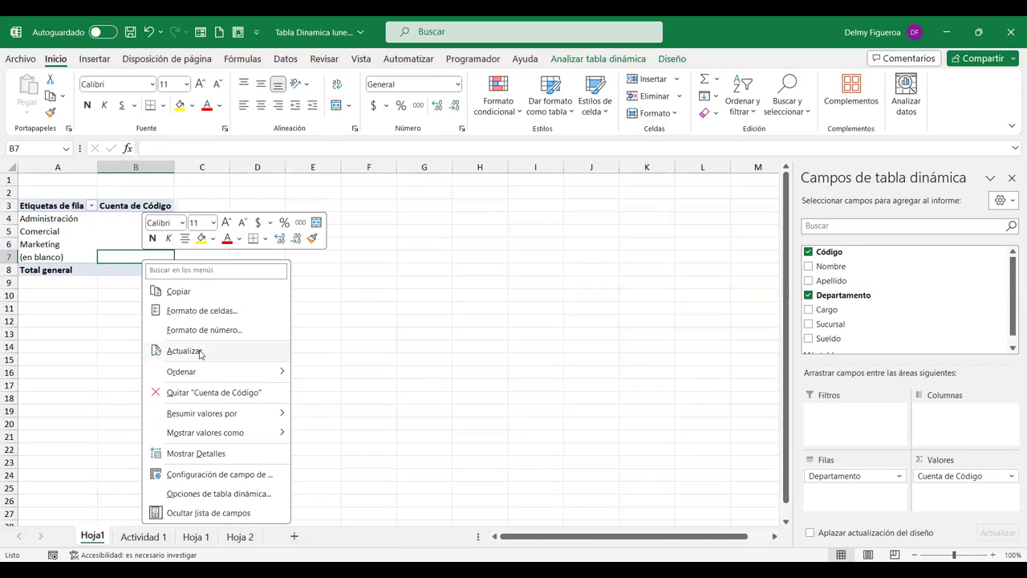
{"action": "left_click", "coordinate": [58, 262]}
{"action": "left_click", "coordinate": [60, 261]}
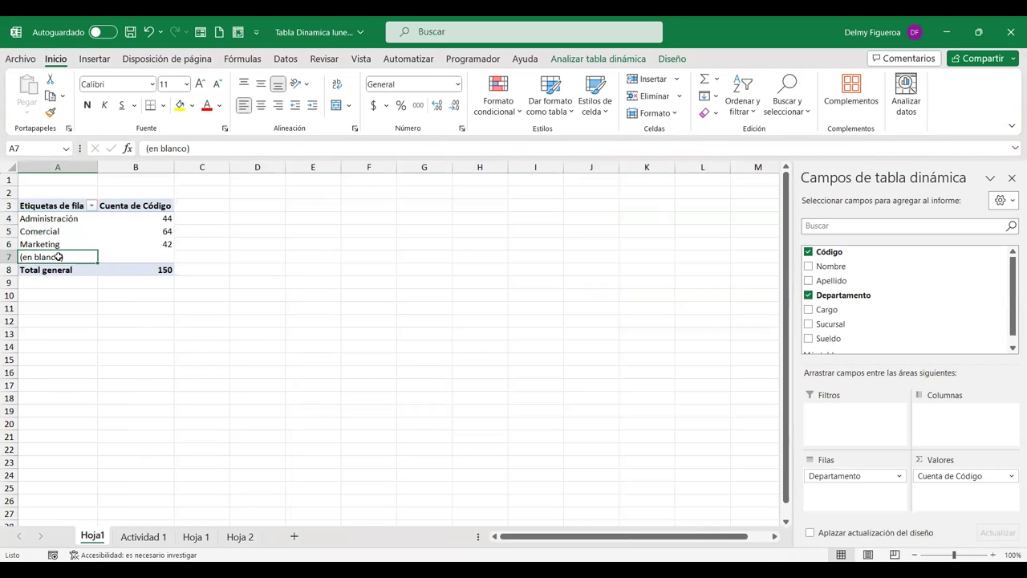
{"action": "key", "text": "shift+F10"}
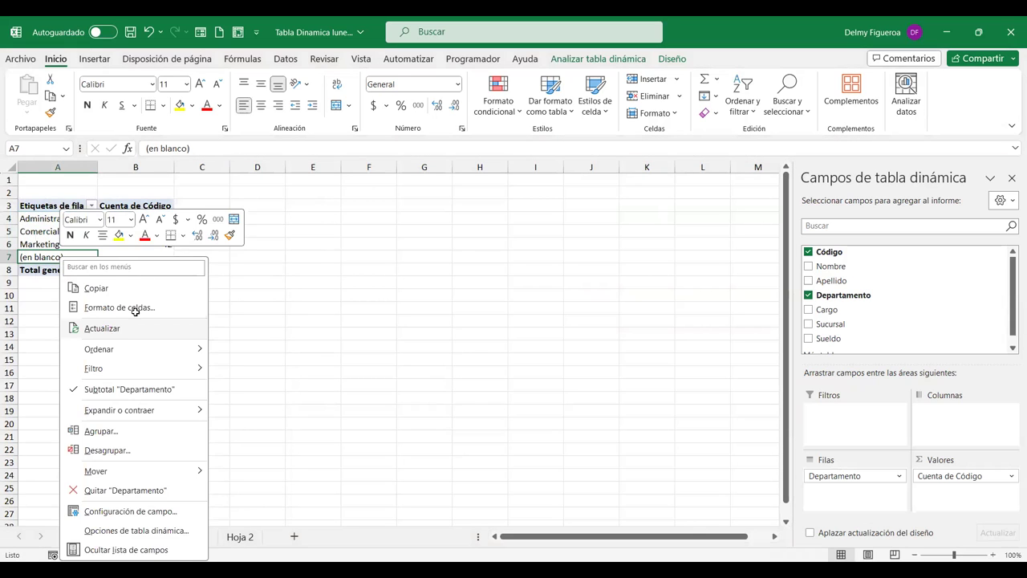
{"action": "left_click", "coordinate": [136, 328]}
- Check the refreshed Hoja1 counts, such as Marketing 42, with a total of 150
{"action": "left_click", "coordinate": [145, 537]}
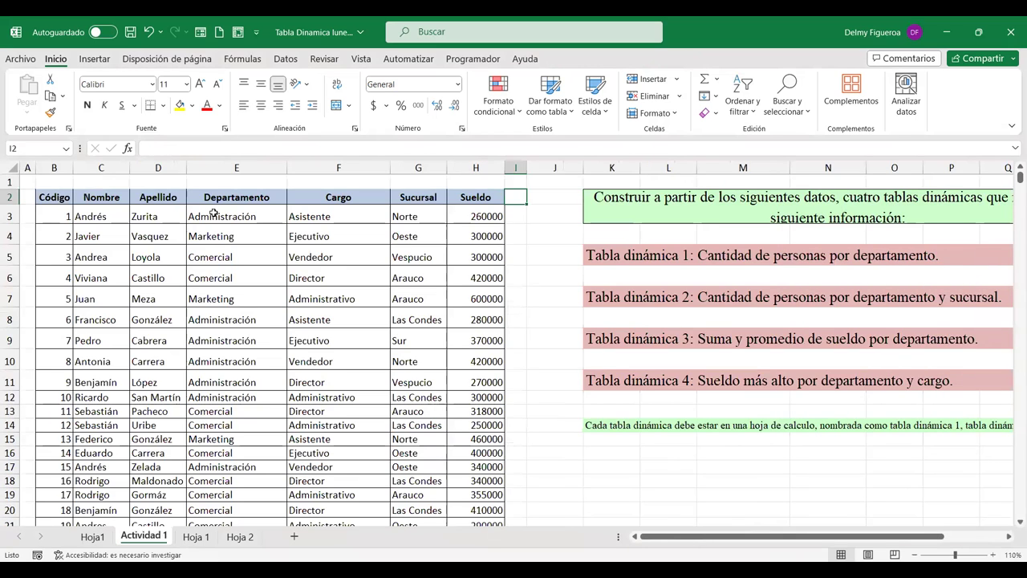
{"action": "left_click", "coordinate": [93, 537]}
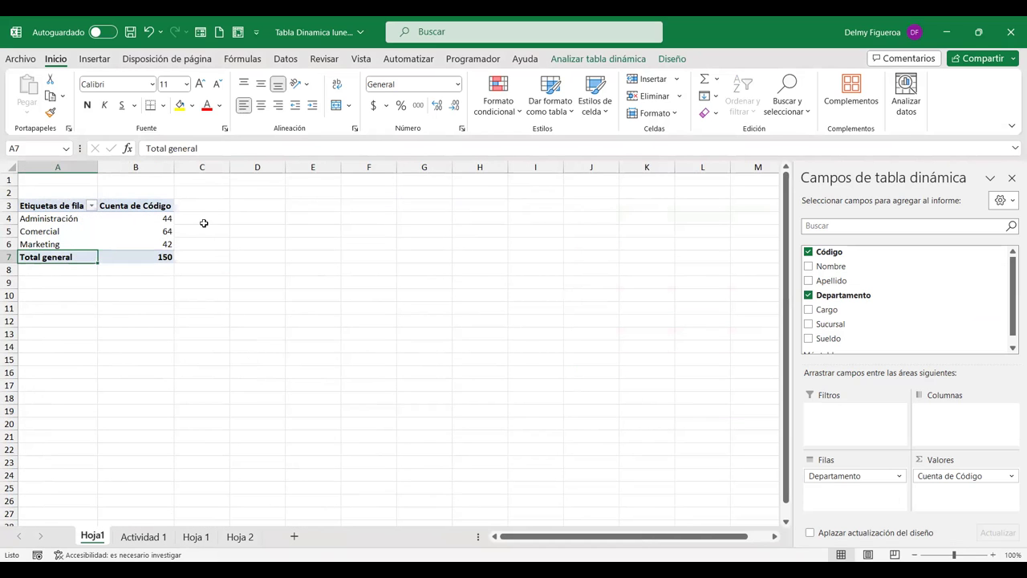
{"action": "left_click", "coordinate": [203, 219]}
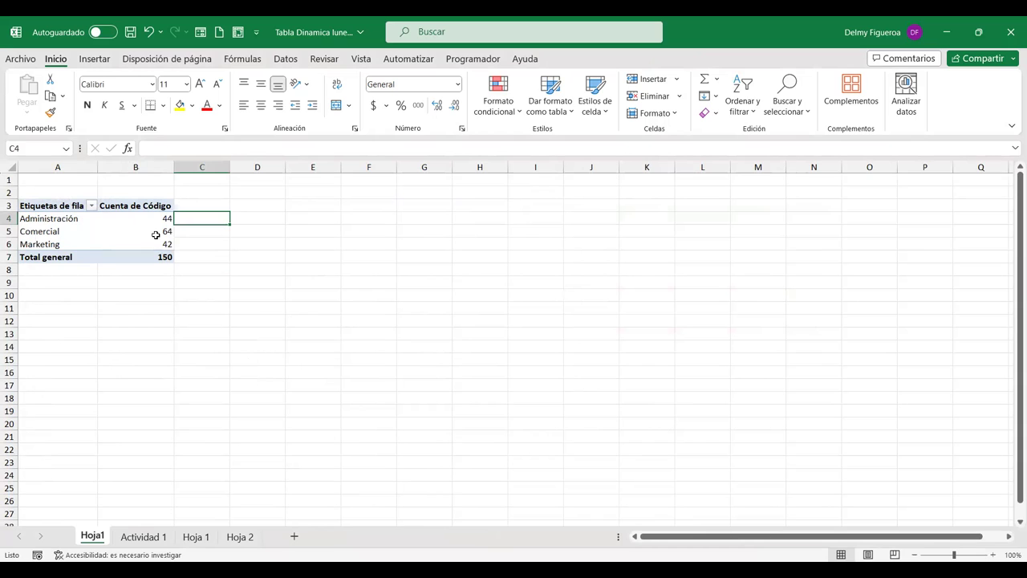
{"action": "left_click", "coordinate": [154, 240]}
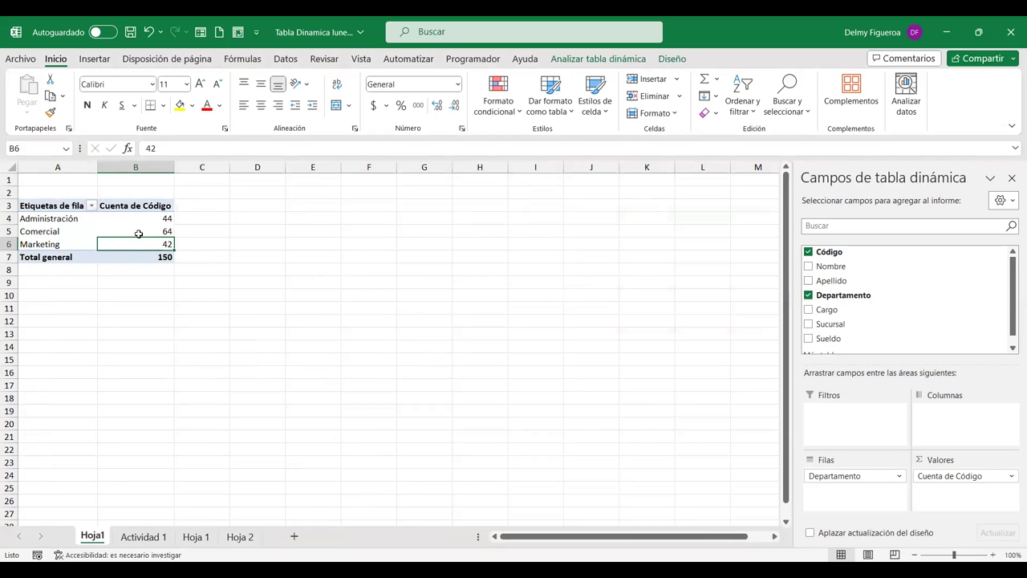
- Rename the Hoja1 pivot sheet to 'Tabla dinámica 1'
{"action": "left_click", "coordinate": [161, 537]}
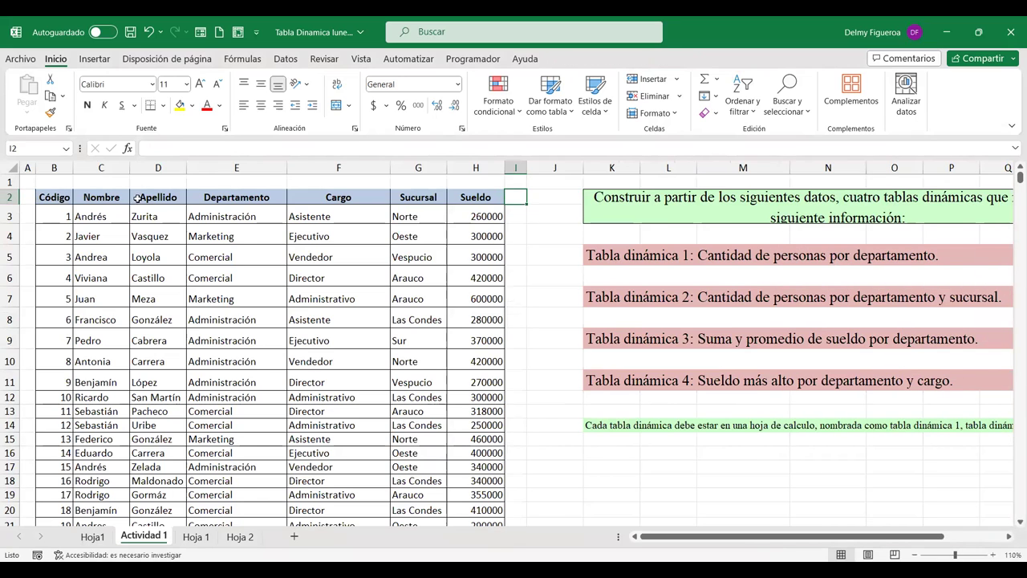
{"action": "left_click", "coordinate": [91, 537]}
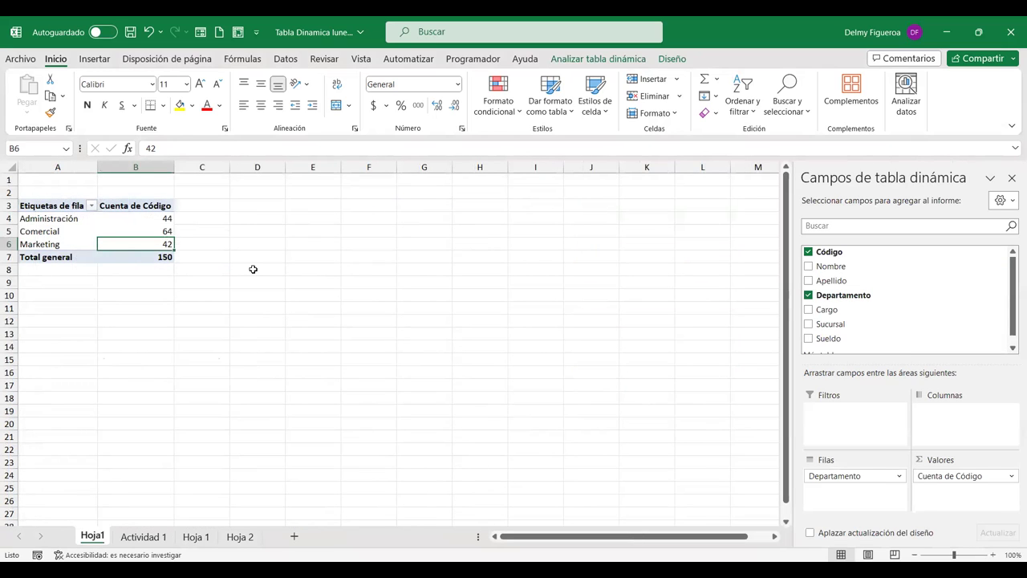
{"action": "left_click", "coordinate": [212, 229]}
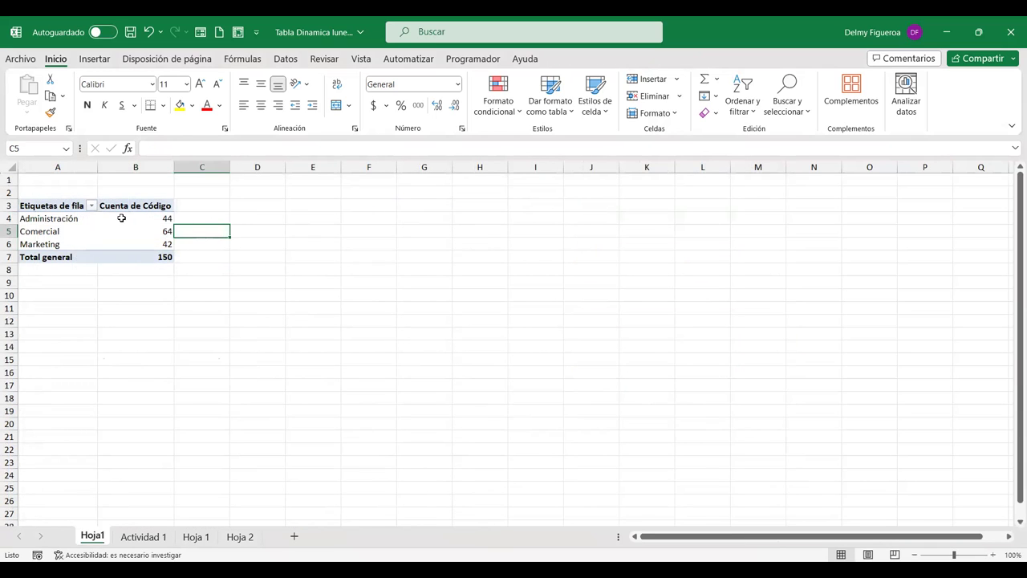
{"action": "left_click", "coordinate": [121, 218]}
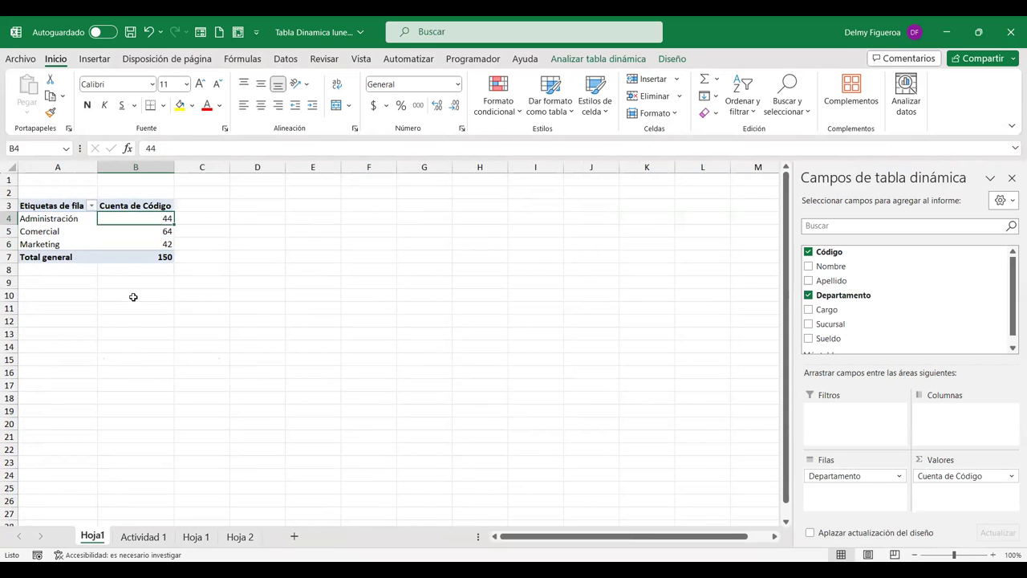
{"action": "double_click", "coordinate": [92, 536]}
{"action": "type", "text": "Tabla dinámica 1"}
{"action": "key", "text": "Return"}
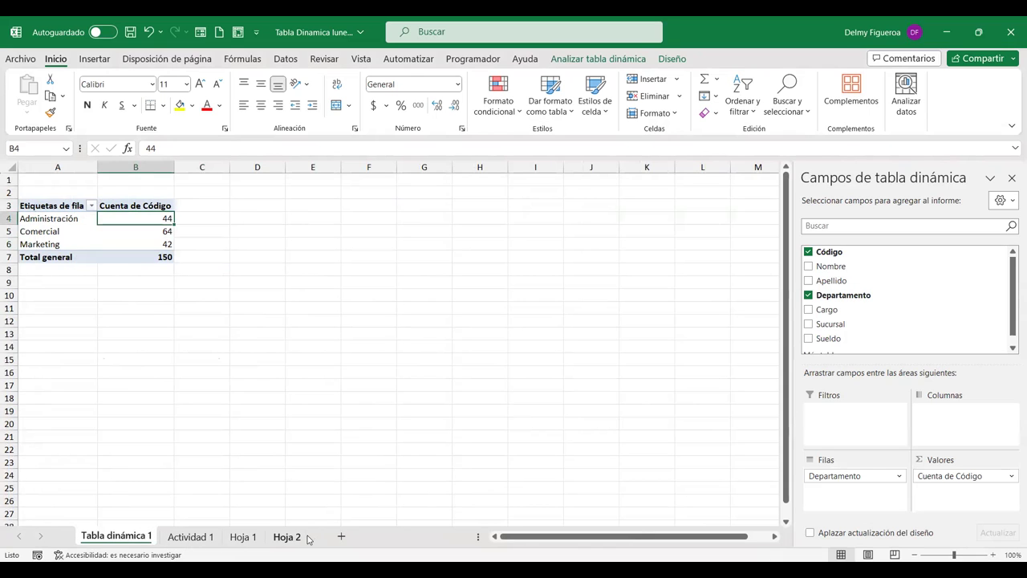
- Return to the Actividad 1 sheet and select a cell in the employee table
{"action": "left_click", "coordinate": [141, 425]}
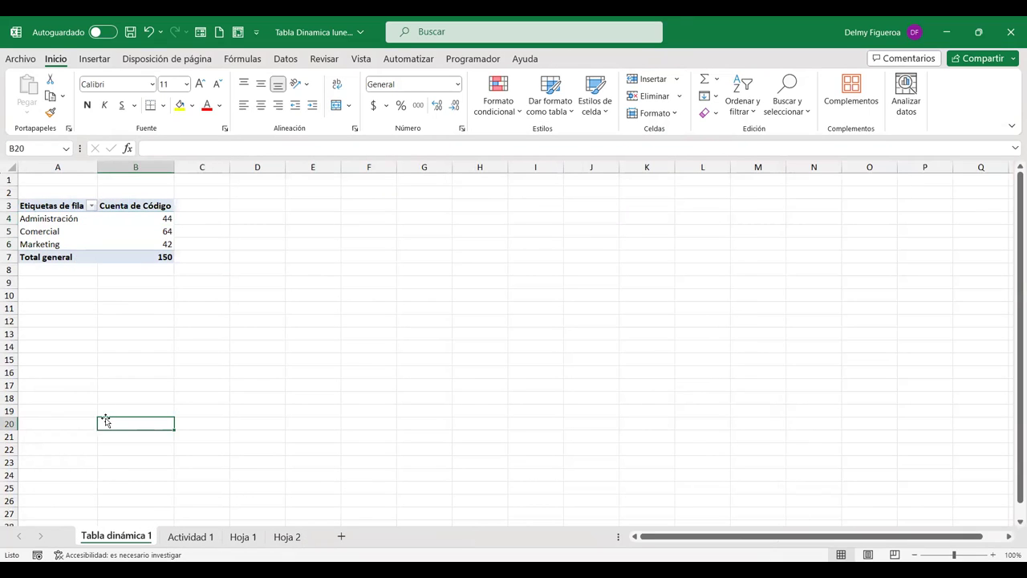
{"action": "left_click", "coordinate": [189, 537]}
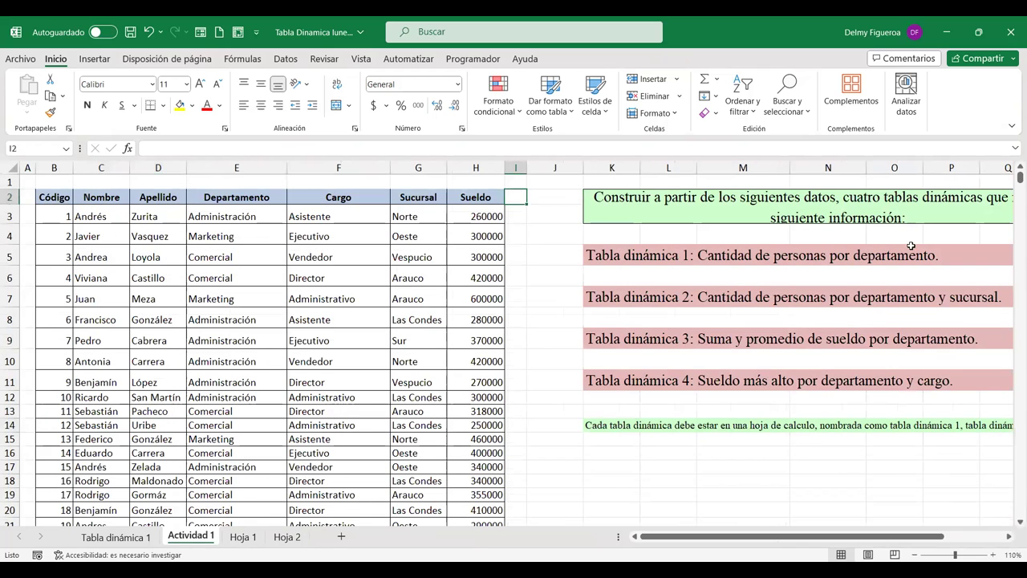
{"action": "left_click", "coordinate": [113, 536]}
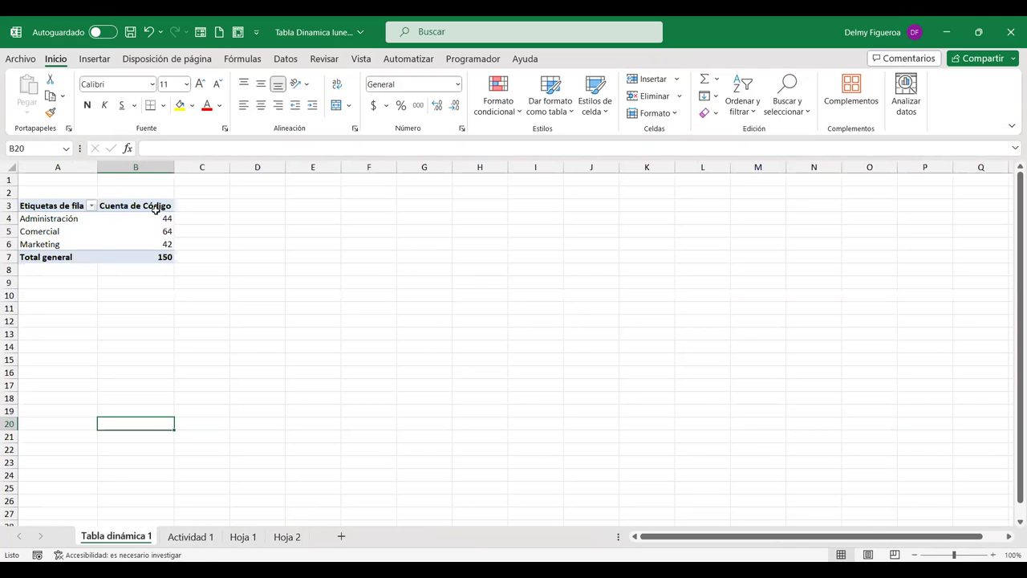
{"action": "left_click", "coordinate": [189, 537]}
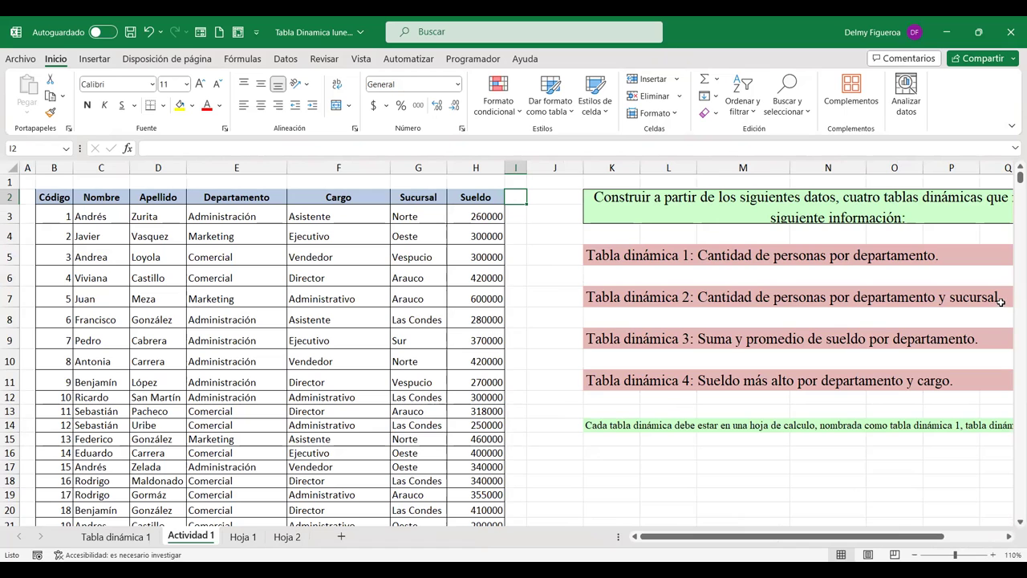
{"action": "left_click", "coordinate": [116, 537]}
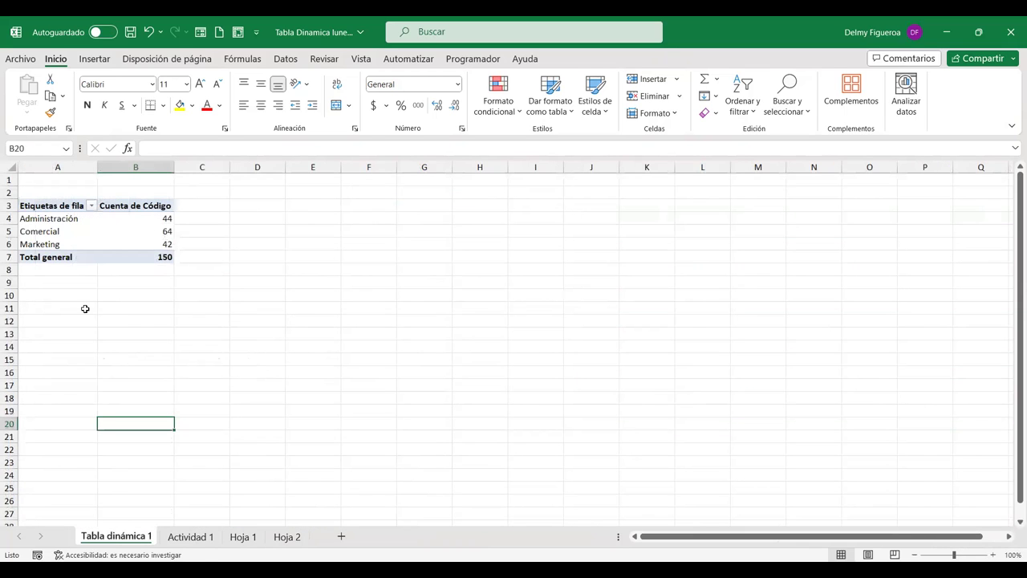
{"action": "left_click", "coordinate": [198, 537]}
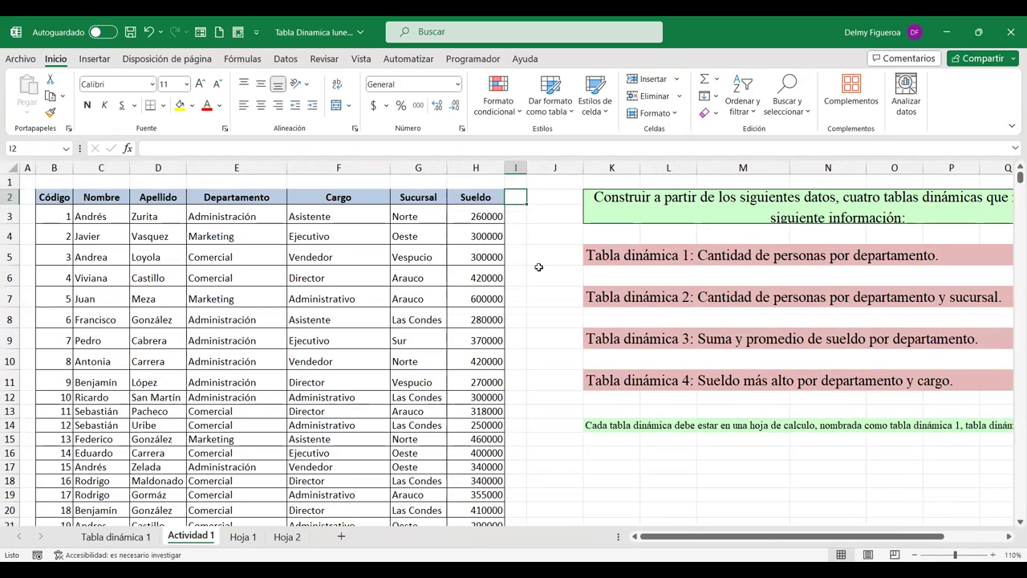
{"action": "left_click", "coordinate": [473, 319]}
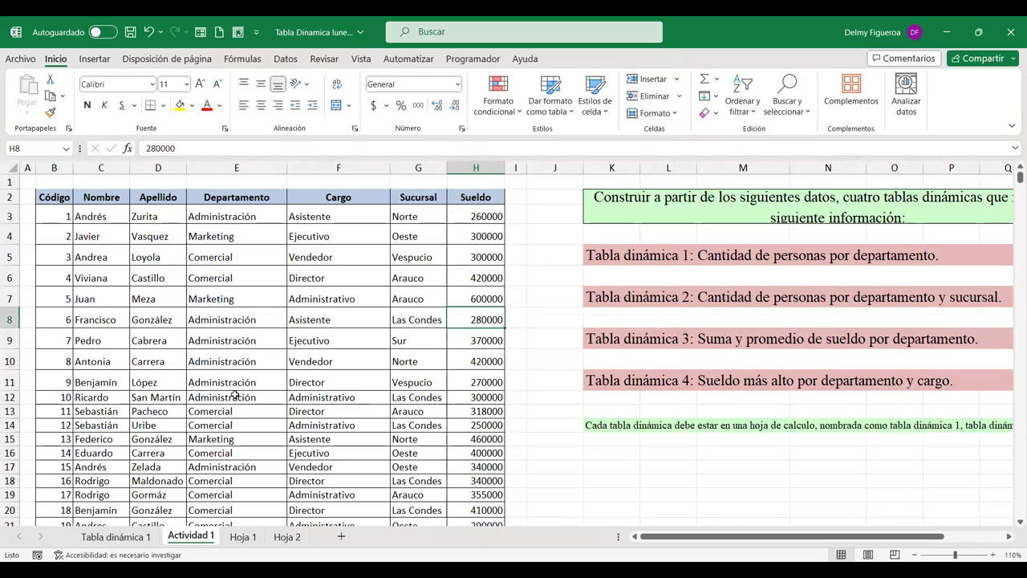
- Insert TablaDinámica2 from 'Actividad 1'!$B$2:$H$152 on a new worksheet, Hoja2
{"action": "left_click", "coordinate": [95, 59]}
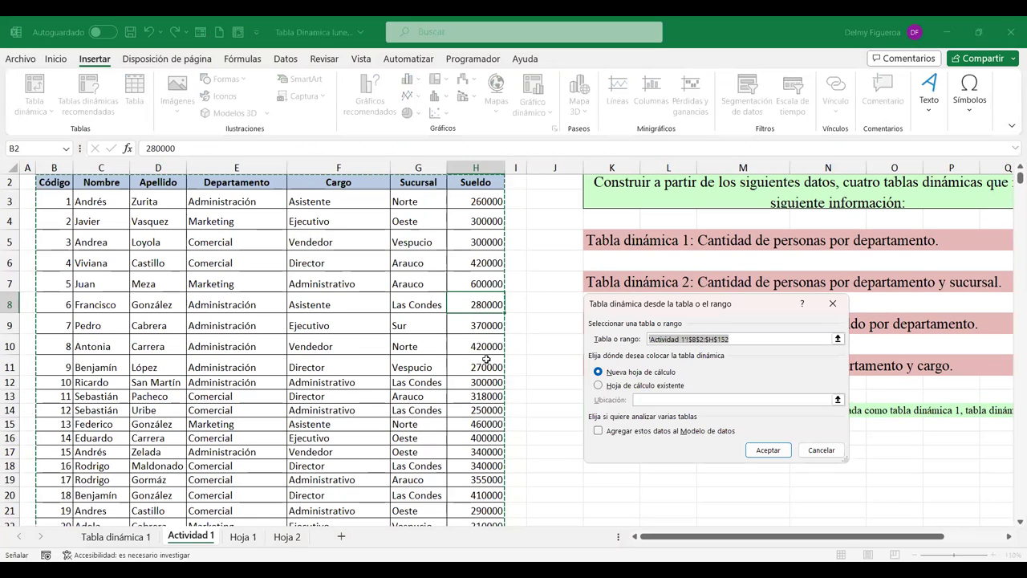
{"action": "scroll", "coordinate": [313, 372], "scroll_direction": "down", "scroll_amount": 5}
{"action": "scroll", "coordinate": [313, 371], "scroll_direction": "down", "scroll_amount": 13}
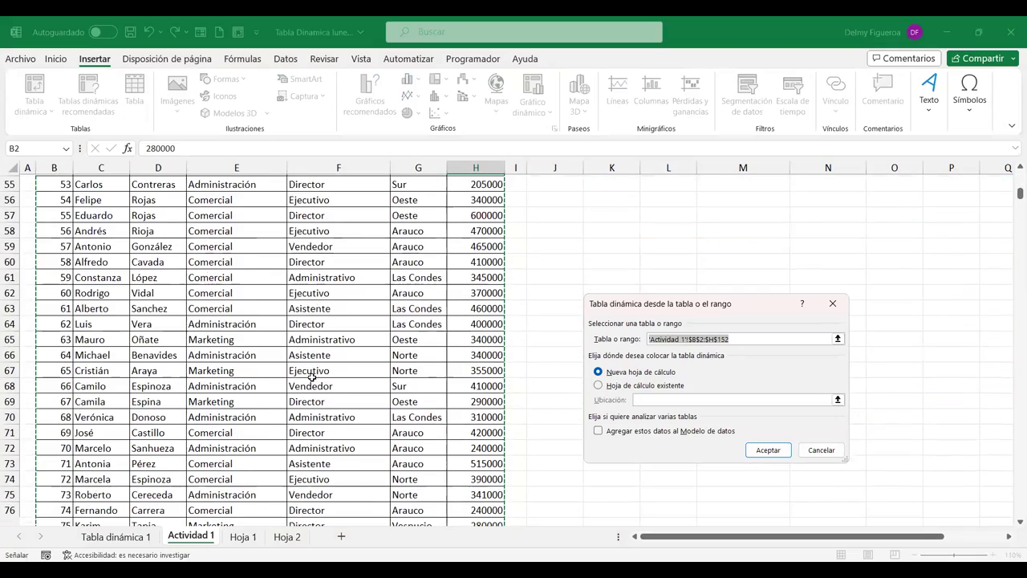
{"action": "scroll", "coordinate": [350, 441], "scroll_direction": "down", "scroll_amount": 7}
{"action": "scroll", "coordinate": [351, 441], "scroll_direction": "down", "scroll_amount": 7}
{"action": "scroll", "coordinate": [351, 442], "scroll_direction": "down", "scroll_amount": 7}
{"action": "scroll", "coordinate": [353, 443], "scroll_direction": "down", "scroll_amount": 7}
{"action": "scroll", "coordinate": [354, 443], "scroll_direction": "down", "scroll_amount": 3}
{"action": "scroll", "coordinate": [354, 441], "scroll_direction": "up", "scroll_amount": 14}
{"action": "scroll", "coordinate": [355, 440], "scroll_direction": "up", "scroll_amount": 7}
{"action": "scroll", "coordinate": [355, 440], "scroll_direction": "up", "scroll_amount": 16}
{"action": "scroll", "coordinate": [355, 440], "scroll_direction": "up", "scroll_amount": 10}
{"action": "scroll", "coordinate": [355, 441], "scroll_direction": "up", "scroll_amount": 1}
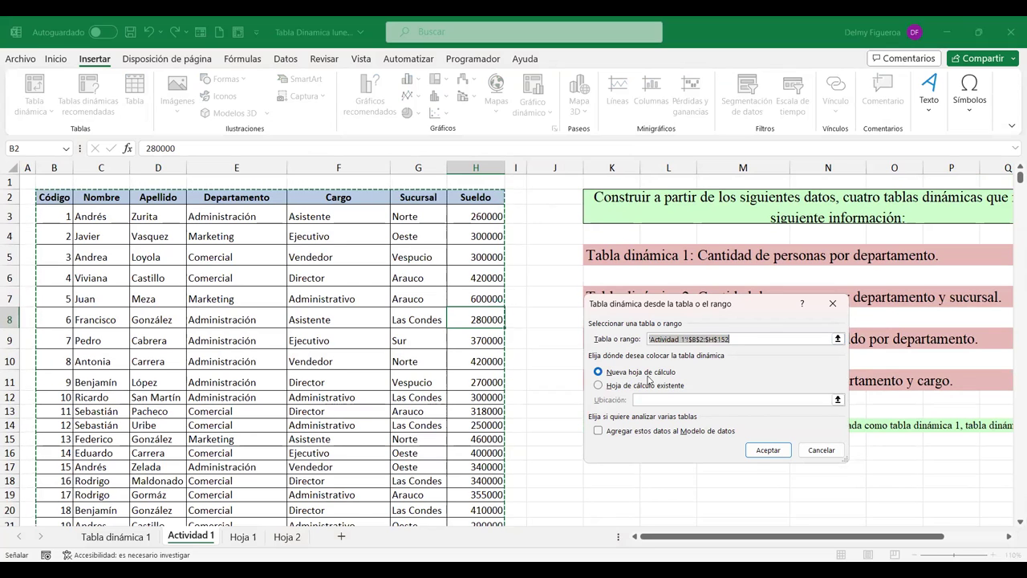
{"action": "left_click", "coordinate": [767, 452]}
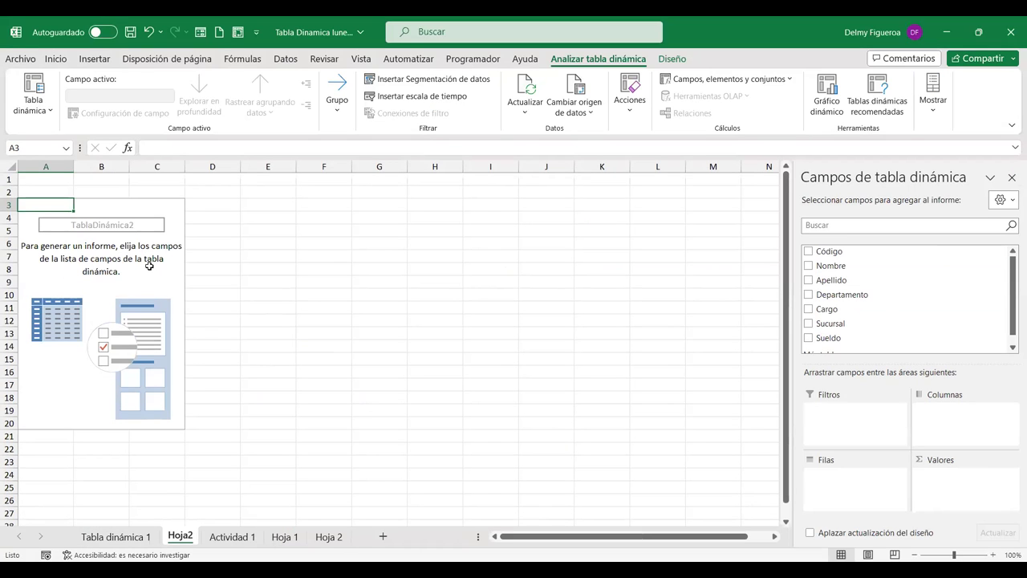
- Count Código as Recuento by Departamento, then Sucursal, in the Hoja2 pivot, totalling 150
{"action": "left_click", "coordinate": [231, 537]}
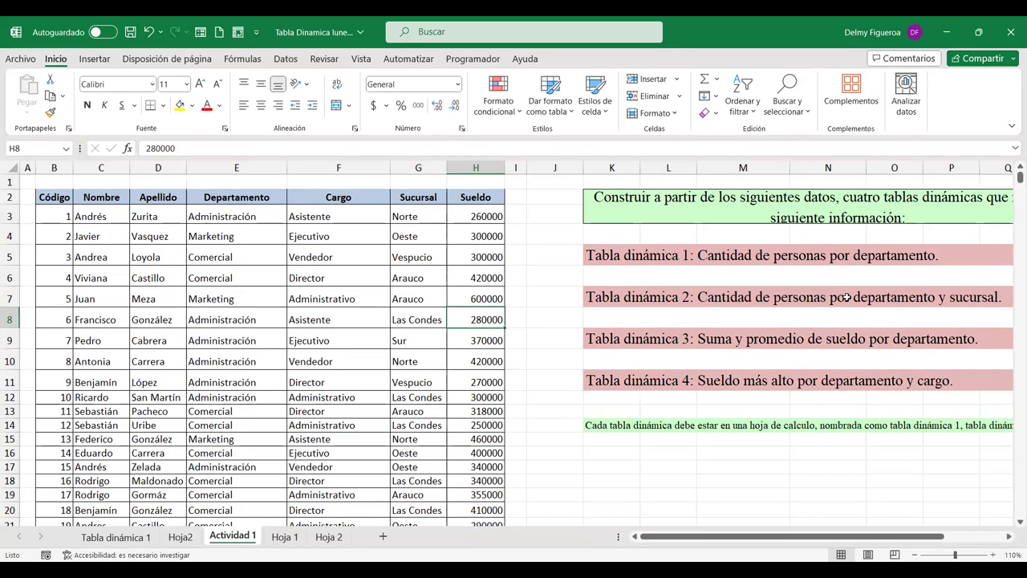
{"action": "left_click", "coordinate": [180, 537]}
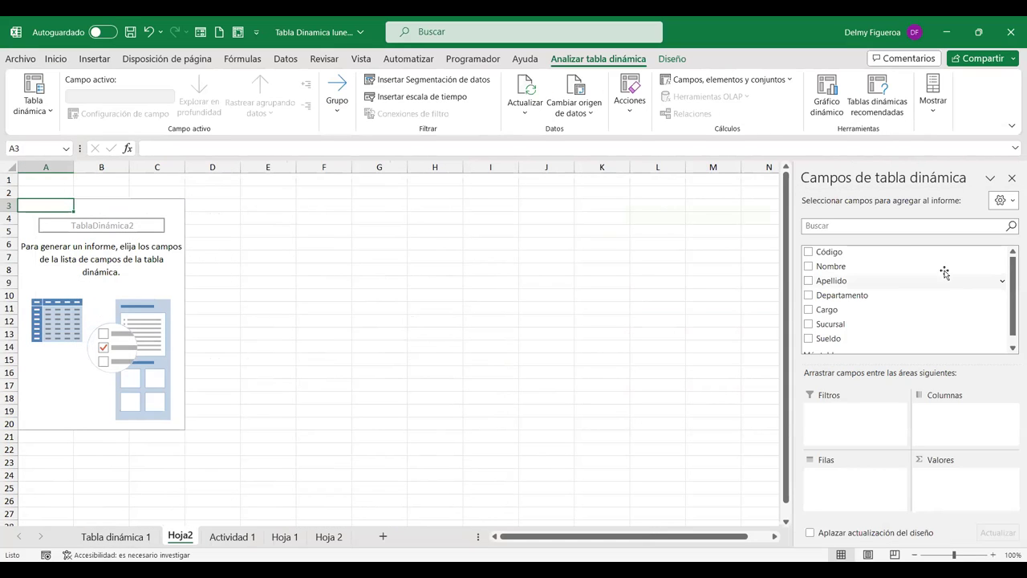
{"action": "left_click", "coordinate": [809, 252]}
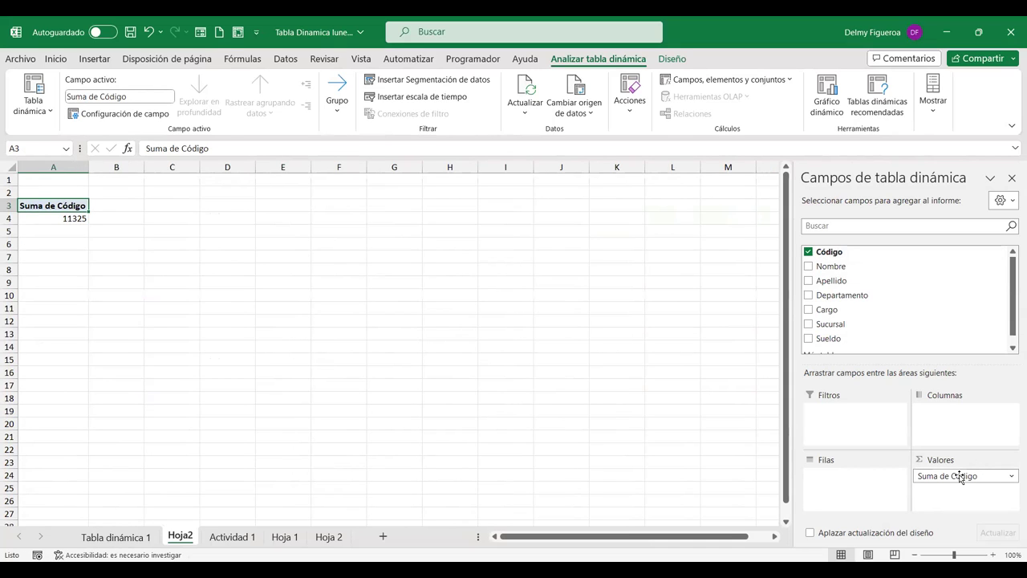
{"action": "left_click", "coordinate": [1012, 478]}
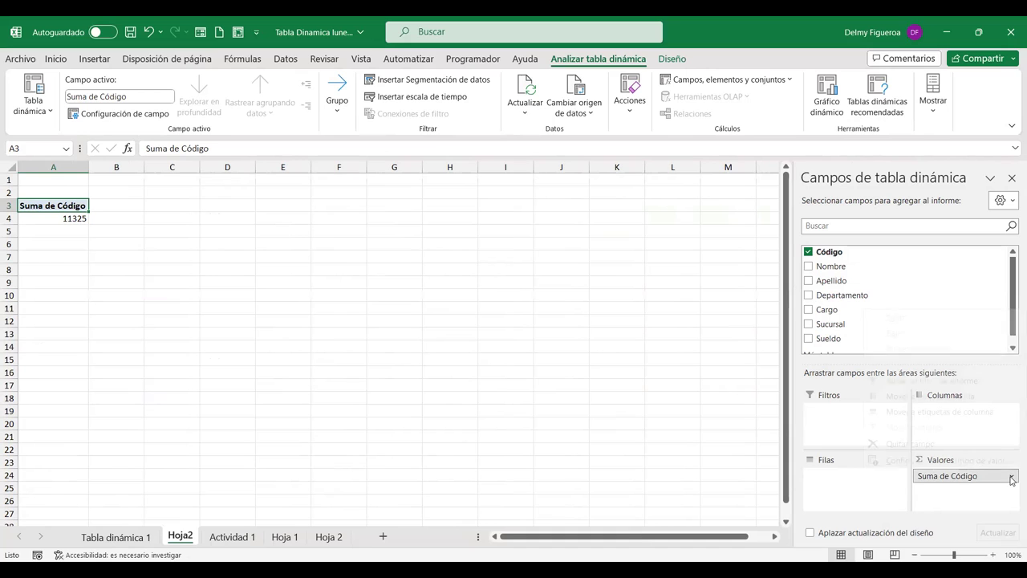
{"action": "left_click", "coordinate": [968, 460]}
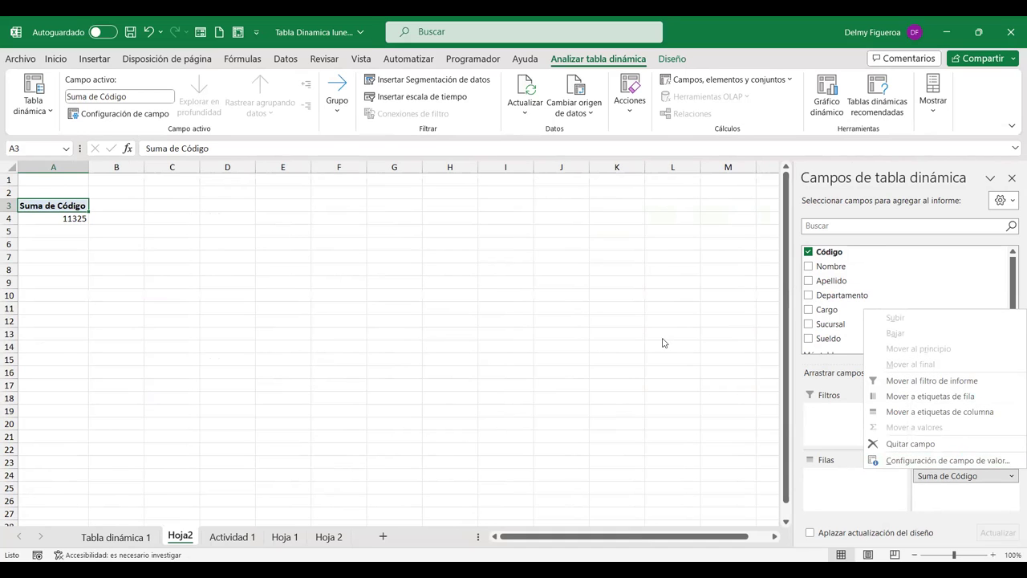
{"action": "left_click", "coordinate": [600, 382]}
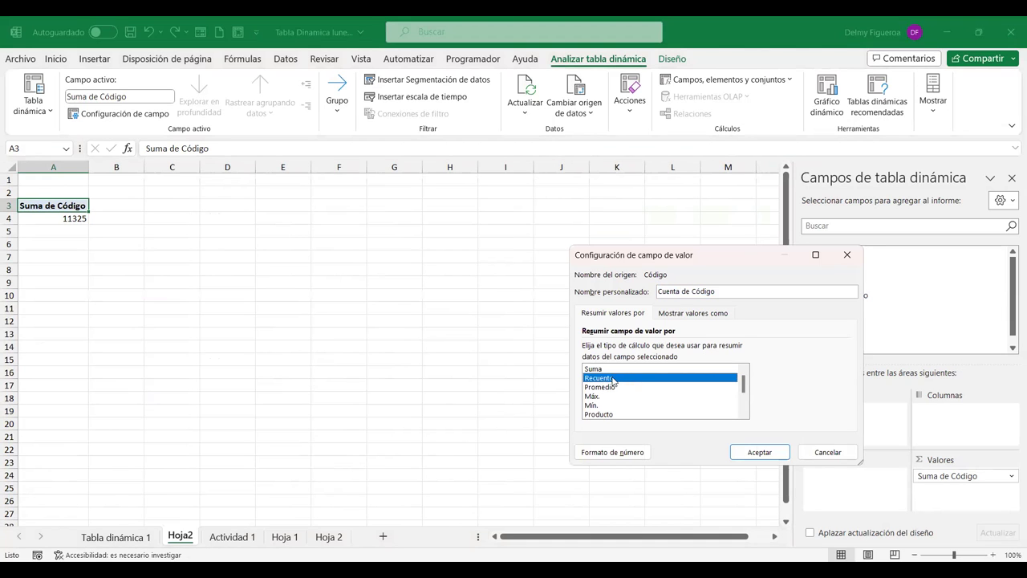
{"action": "left_click", "coordinate": [765, 452]}
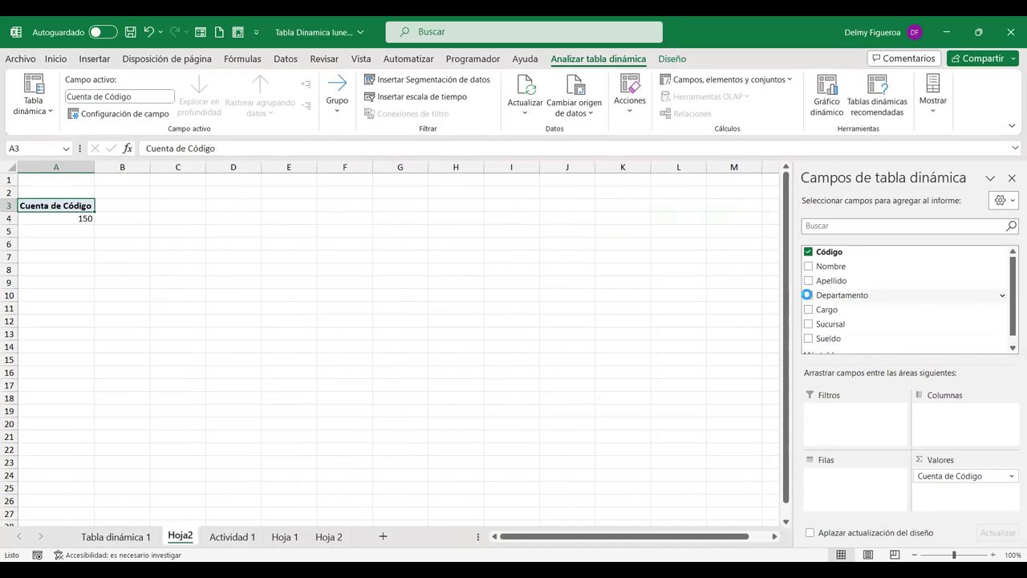
{"action": "left_click", "coordinate": [807, 295]}
{"action": "left_click", "coordinate": [808, 325]}
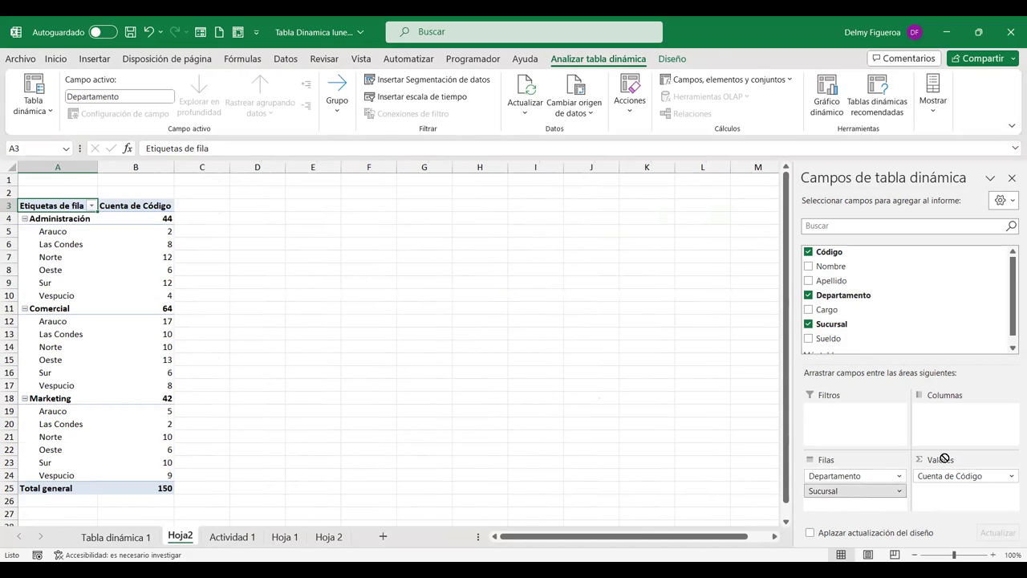
- Move Sucursal to columns, then review Administración's counts in Arauco, Las Condes and Norte
{"action": "left_click_drag", "start_coordinate": [825, 493], "coordinate": [947, 418]}
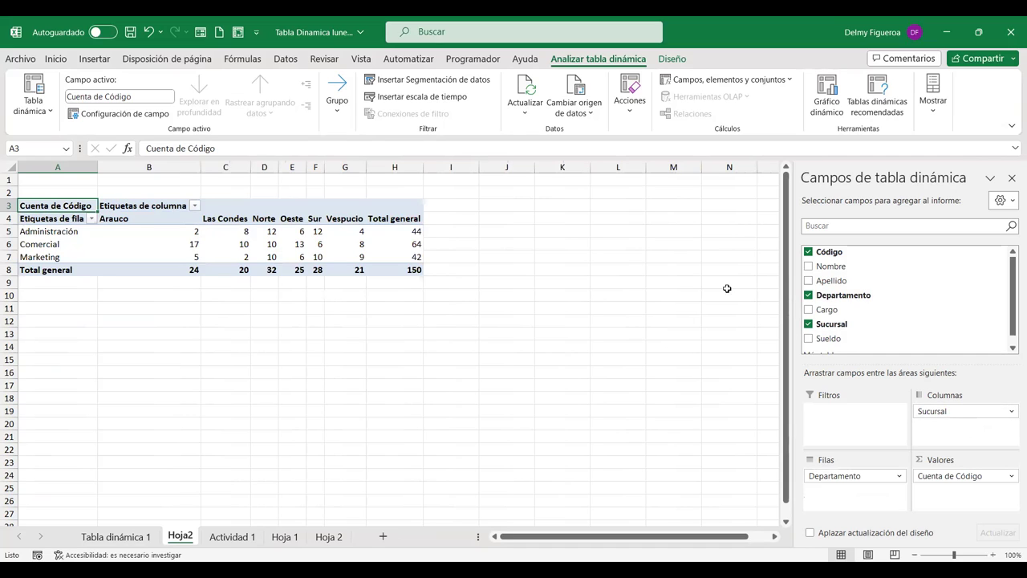
{"action": "left_click", "coordinate": [175, 228]}
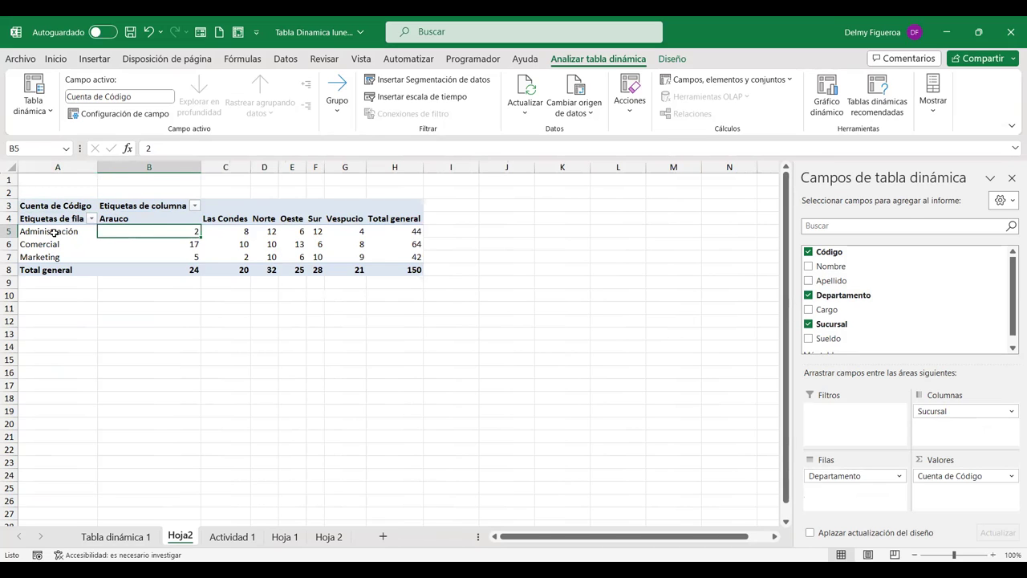
{"action": "left_click", "coordinate": [240, 231]}
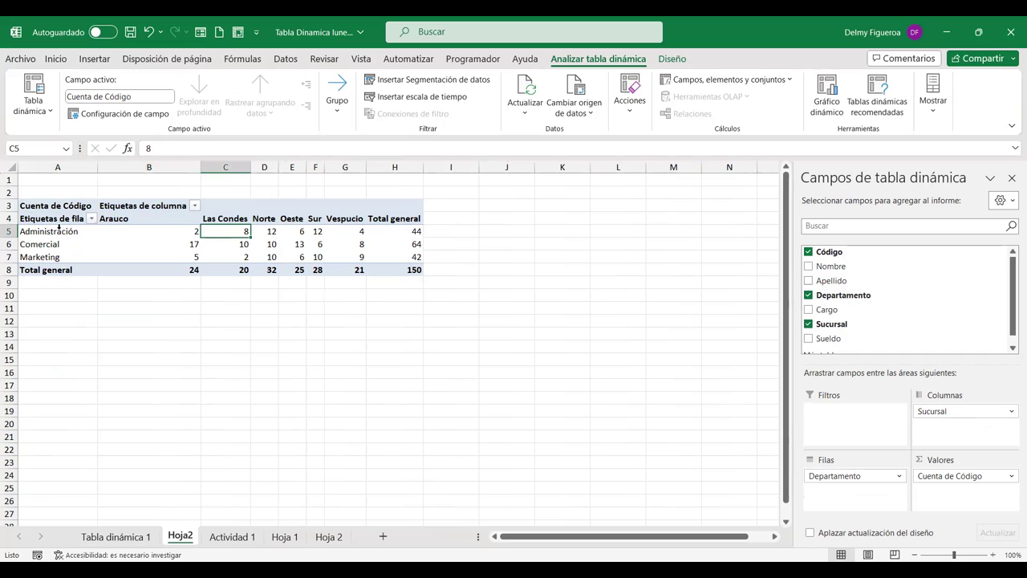
{"action": "left_click", "coordinate": [268, 230]}
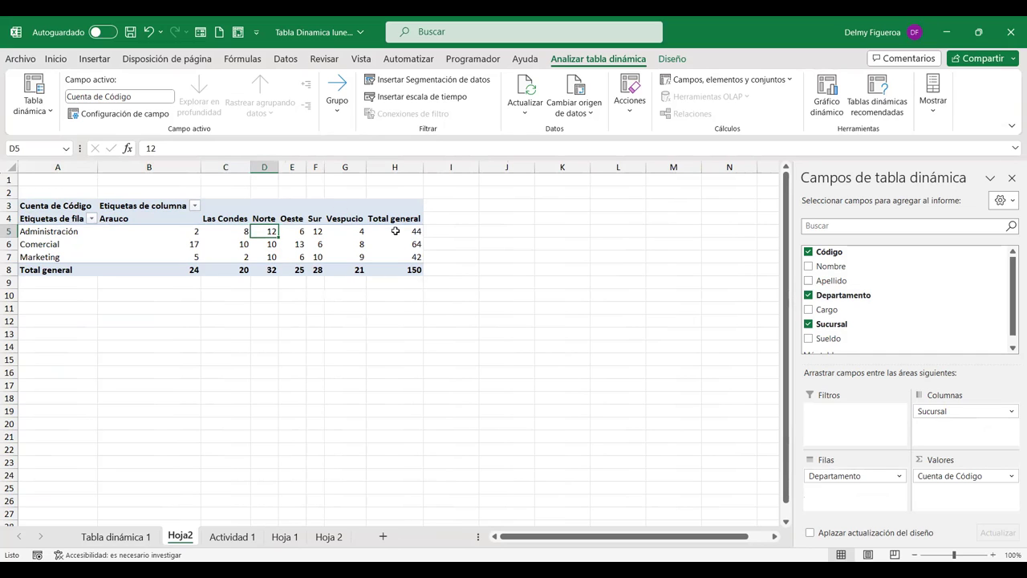
{"action": "left_click", "coordinate": [241, 232]}
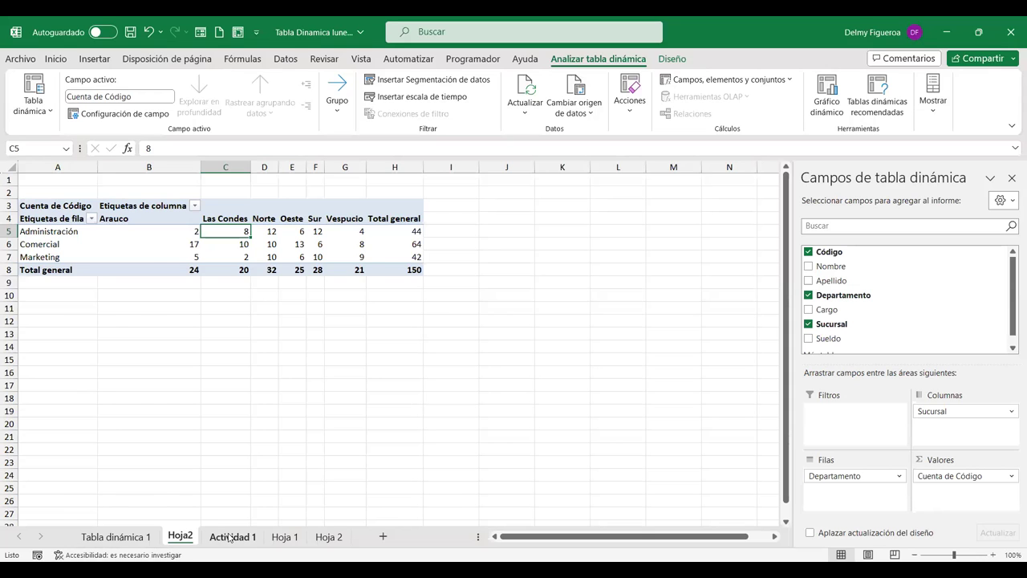
- Copy the 'Tabla dinámica 1' sheet name from its tab
{"action": "left_click", "coordinate": [222, 544]}
{"action": "left_click", "coordinate": [178, 538]}
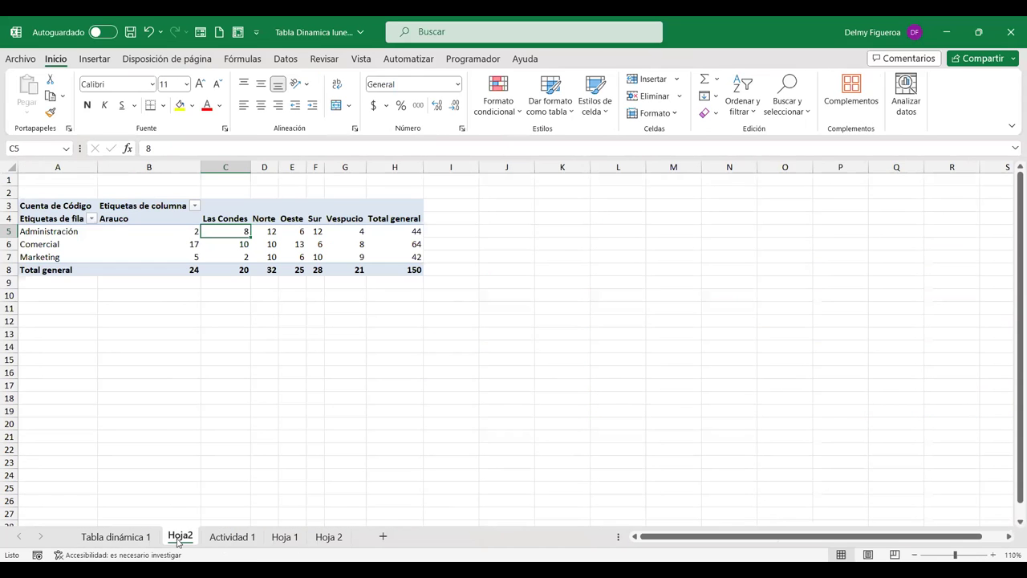
{"action": "left_click", "coordinate": [129, 539]}
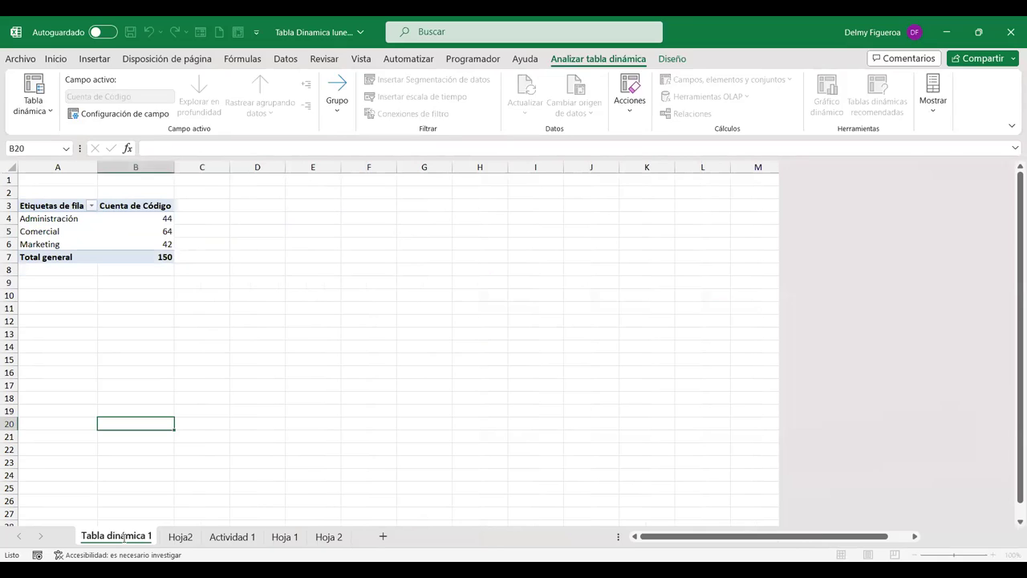
{"action": "double_click", "coordinate": [144, 538]}
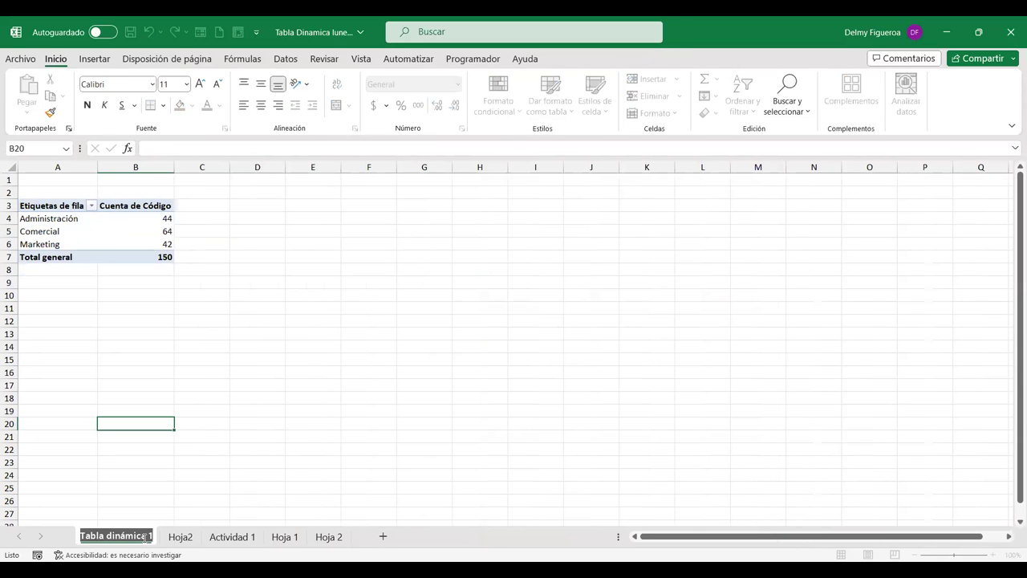
{"action": "key", "text": "Return"}
- Rename Hoja2 to 'Tabla dinámica 2' and return to the Actividad 1 sheet
{"action": "left_click", "coordinate": [178, 536]}
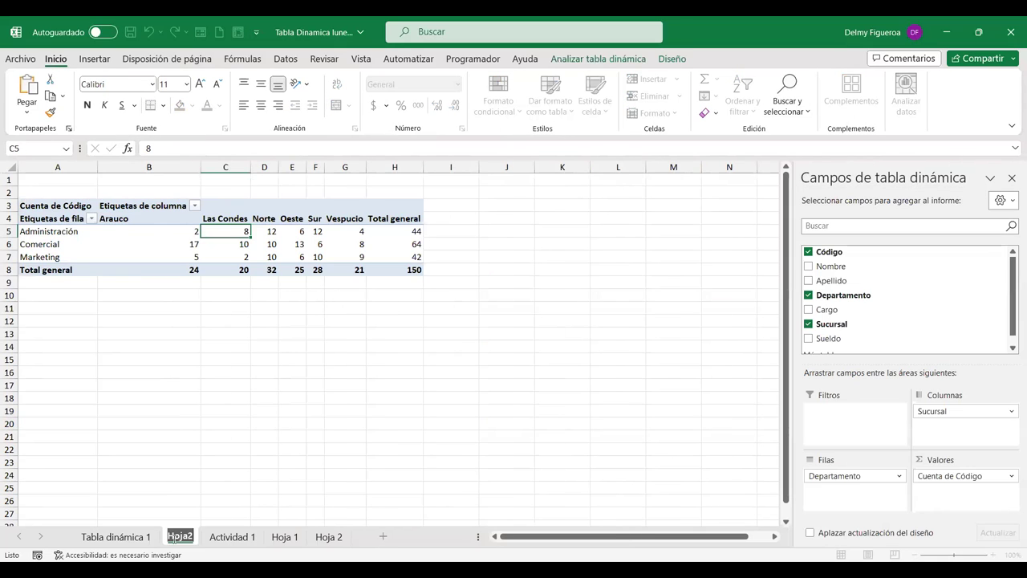
{"action": "key", "text": "ctrl+v"}
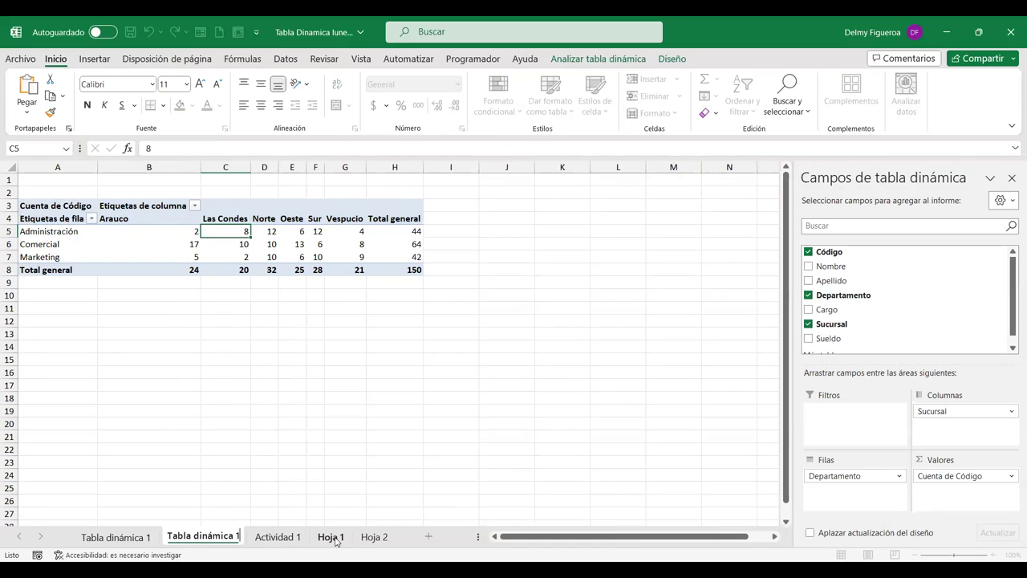
{"action": "key", "text": "BackSpace"}
{"action": "type", "text": "2"}
{"action": "key", "text": "Return"}
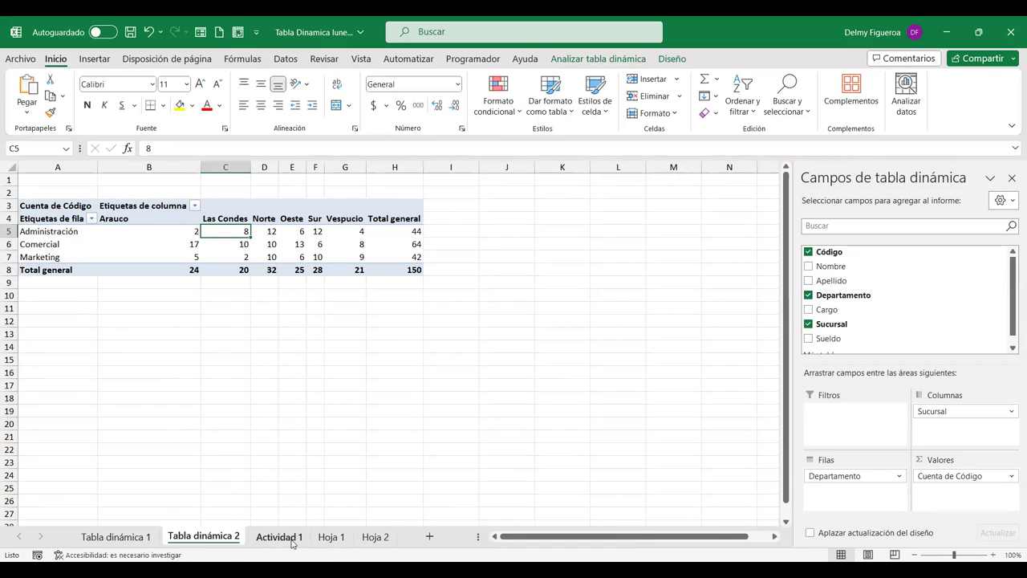
{"action": "left_click", "coordinate": [278, 536]}
{"action": "left_click", "coordinate": [759, 338]}
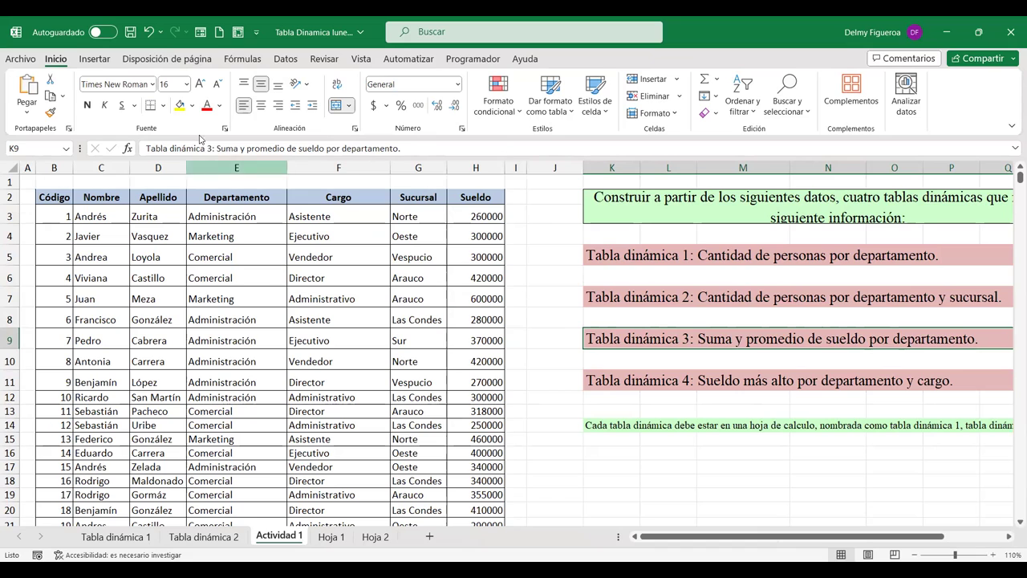
- Start a pivot table, then cancel it because the source range is wrong
{"action": "left_click", "coordinate": [95, 61]}
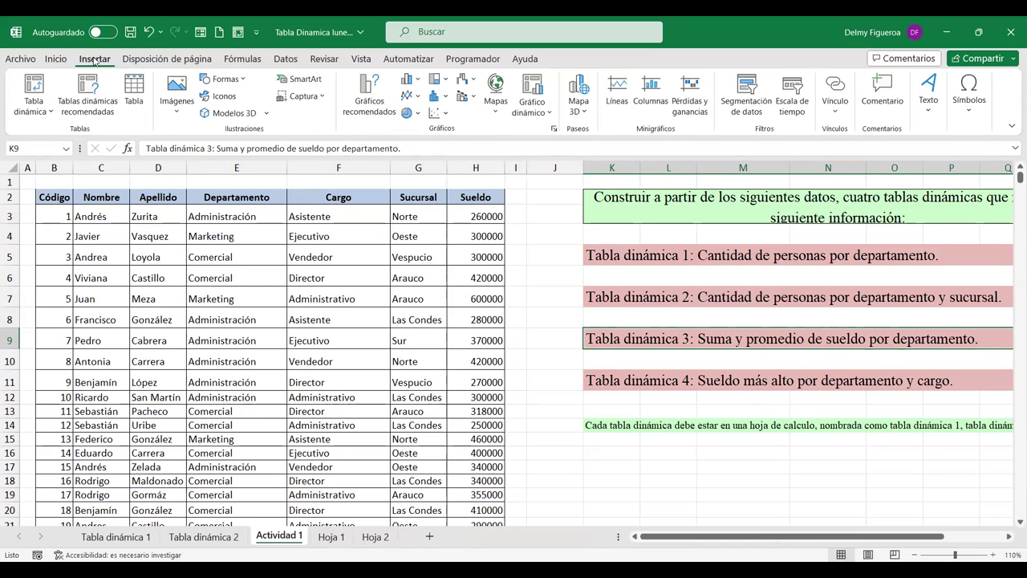
{"action": "left_click", "coordinate": [44, 78]}
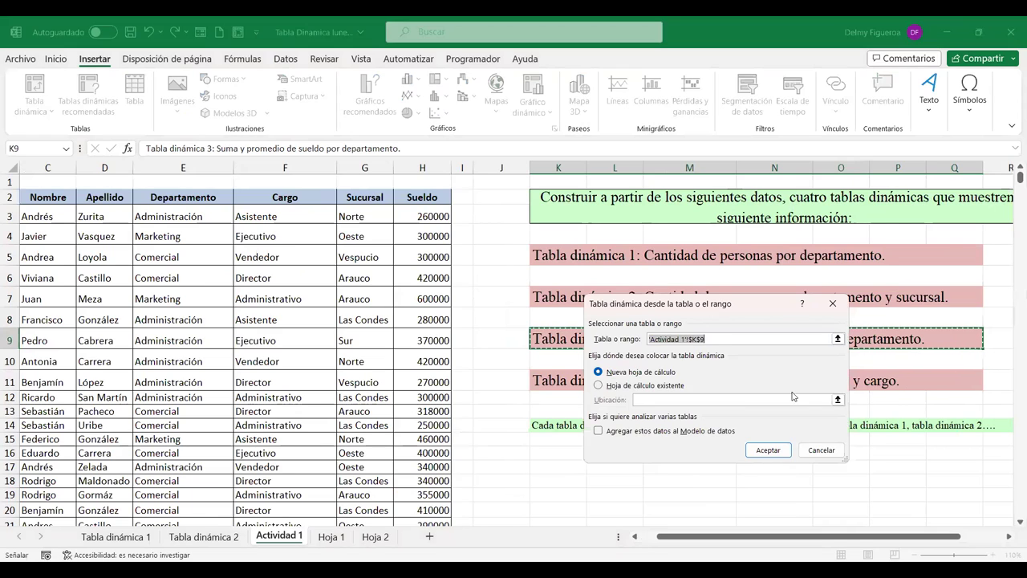
{"action": "left_click", "coordinate": [560, 337]}
{"action": "left_click", "coordinate": [822, 450]}
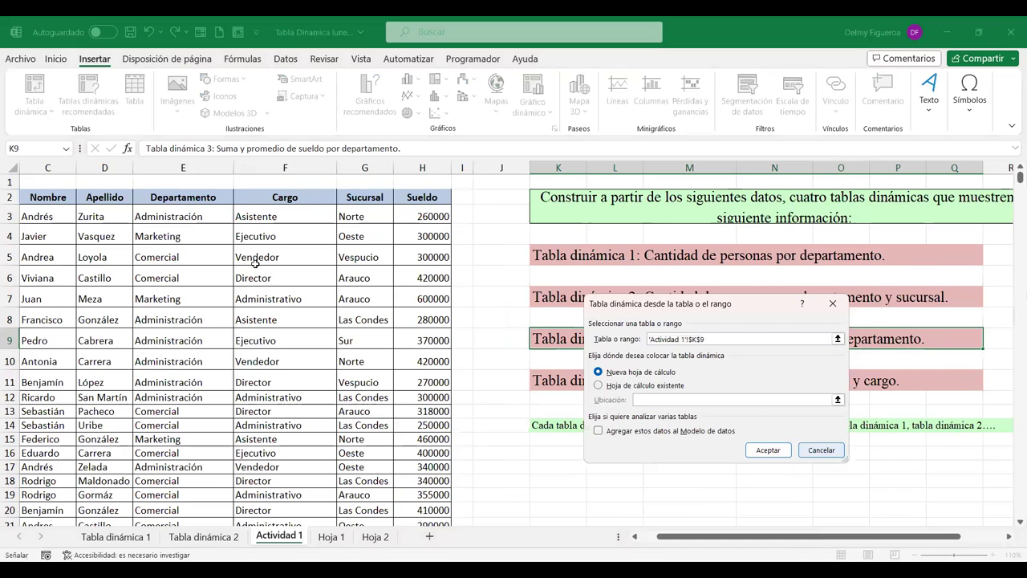
- Insert TablaDinámica3 from a cell in the employee data on a new sheet, Hoja3
{"action": "left_click", "coordinate": [271, 275]}
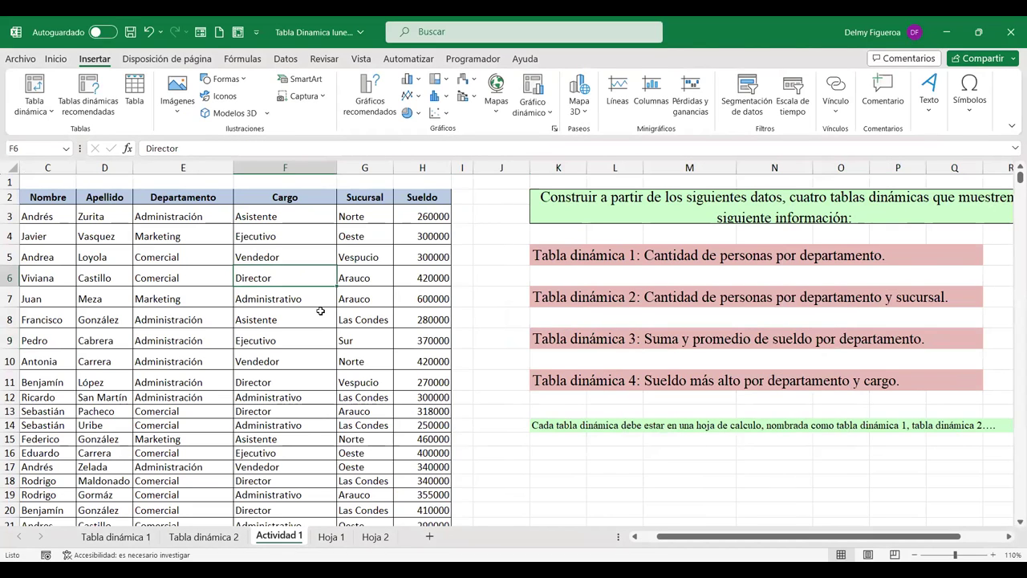
{"action": "left_click", "coordinate": [645, 344]}
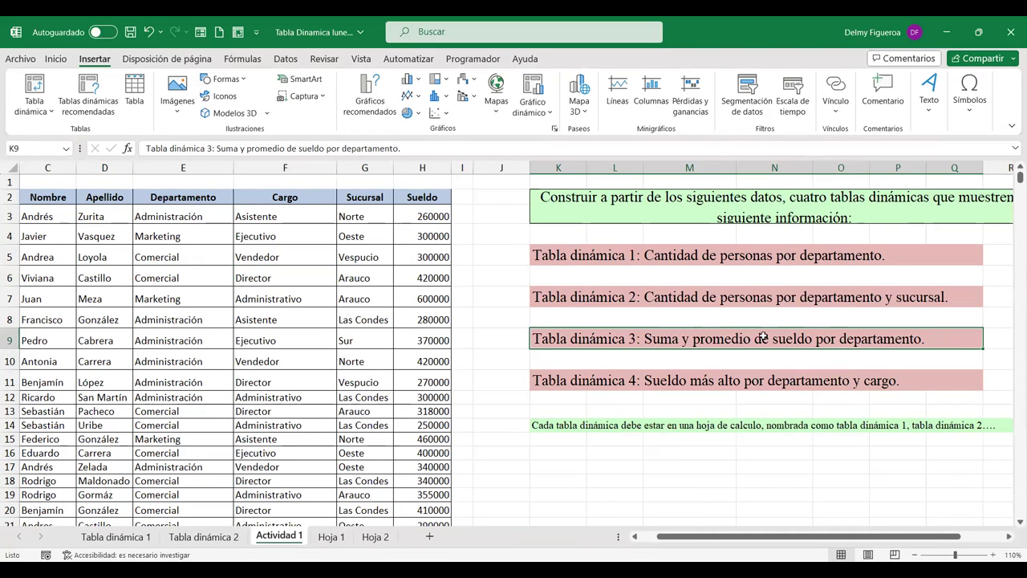
{"action": "left_click", "coordinate": [179, 236]}
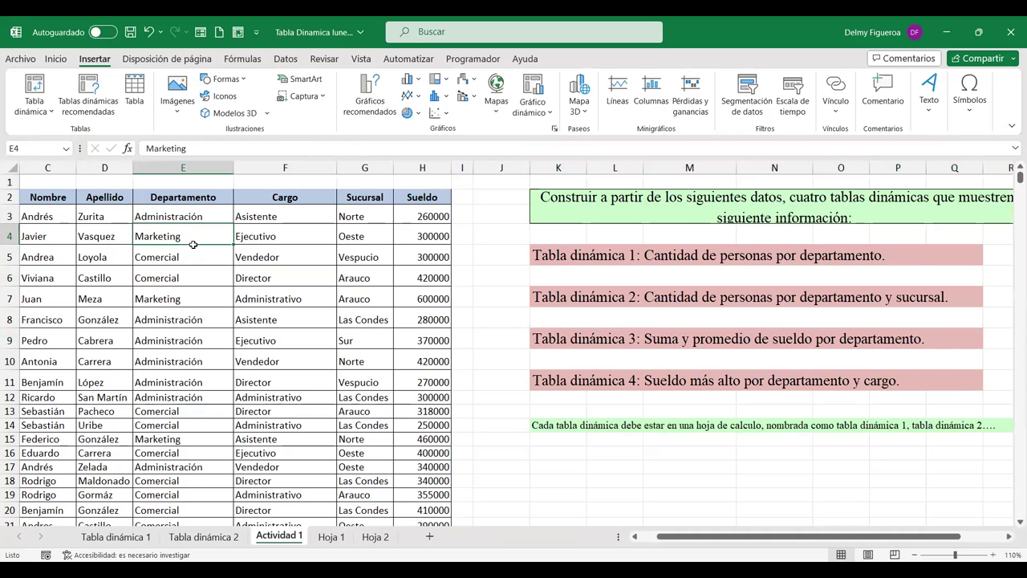
{"action": "left_click", "coordinate": [37, 86]}
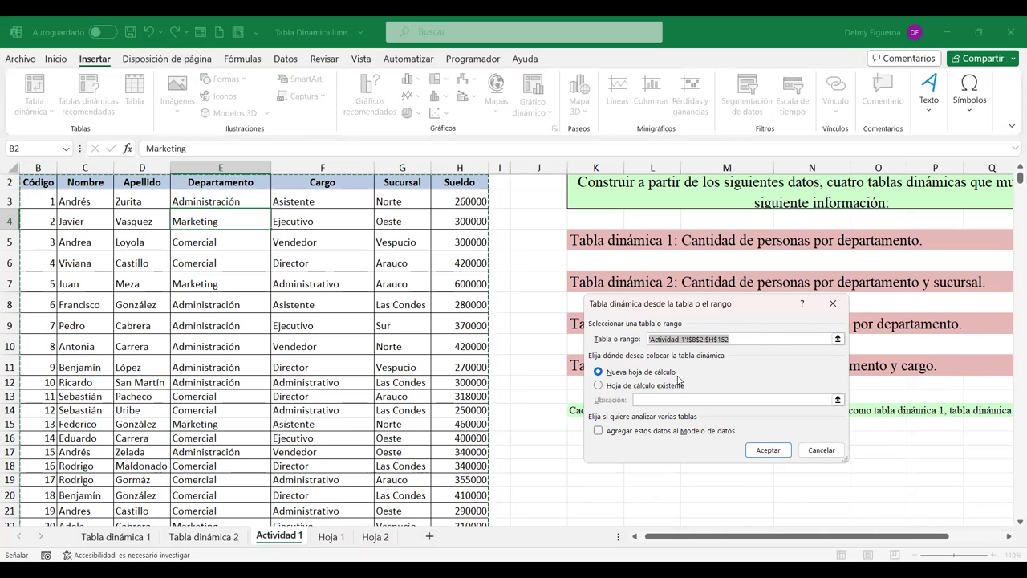
{"action": "left_click", "coordinate": [767, 448]}
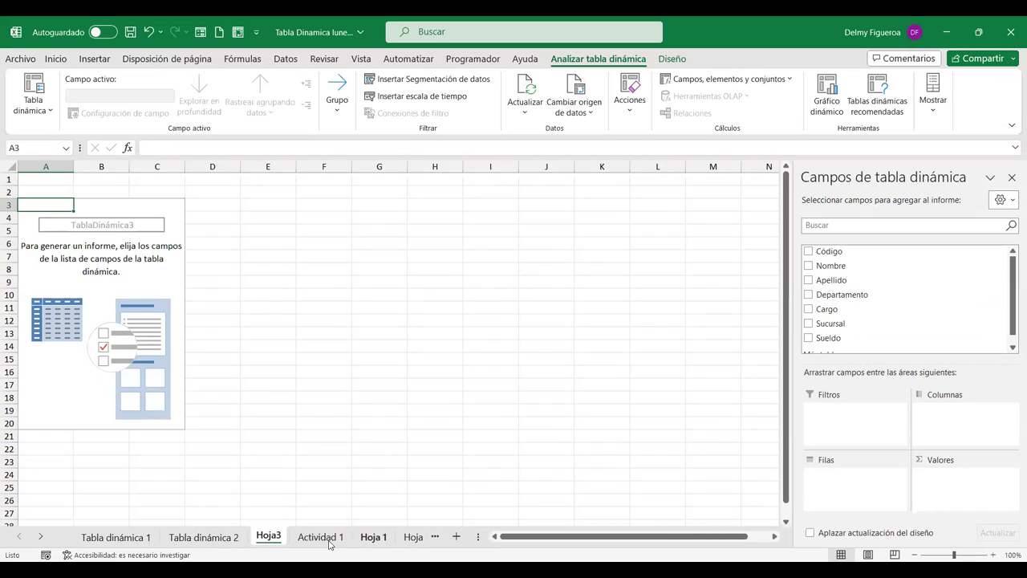
- Sum Sueldo by Departamento in the Hoja3 pivot, giving a total of 54632000
{"action": "left_click", "coordinate": [321, 537]}
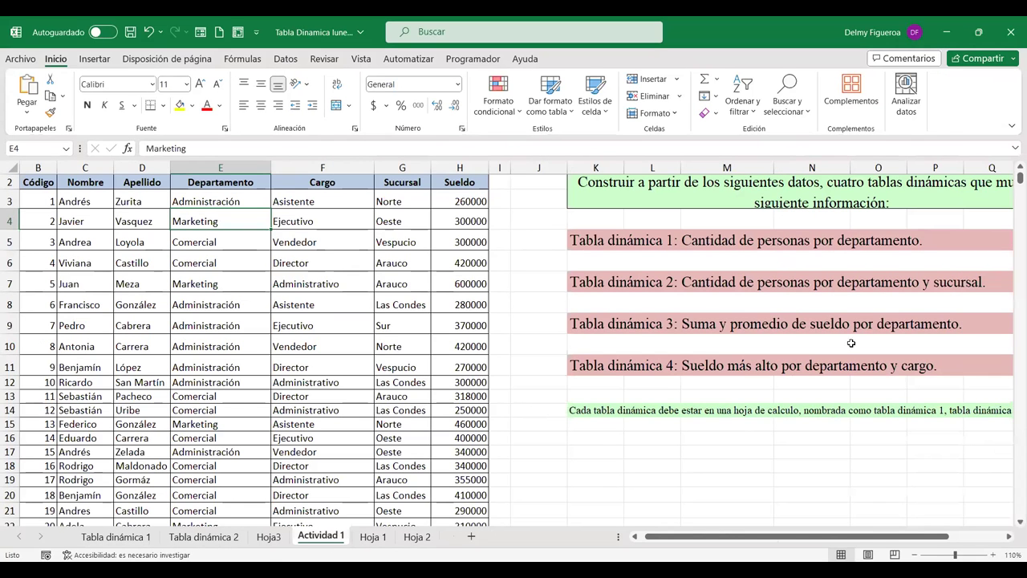
{"action": "left_click", "coordinate": [235, 537]}
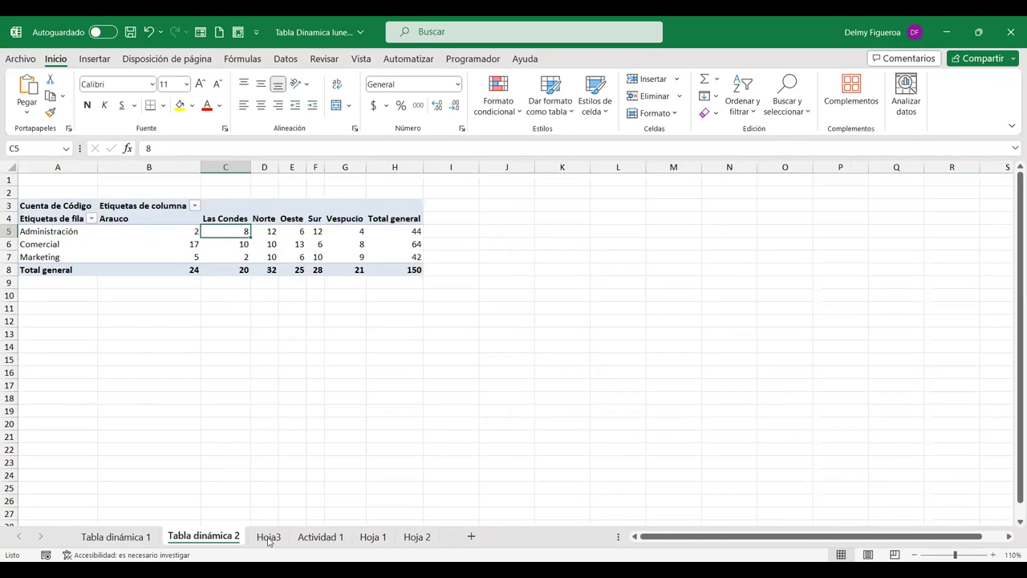
{"action": "left_click", "coordinate": [267, 536]}
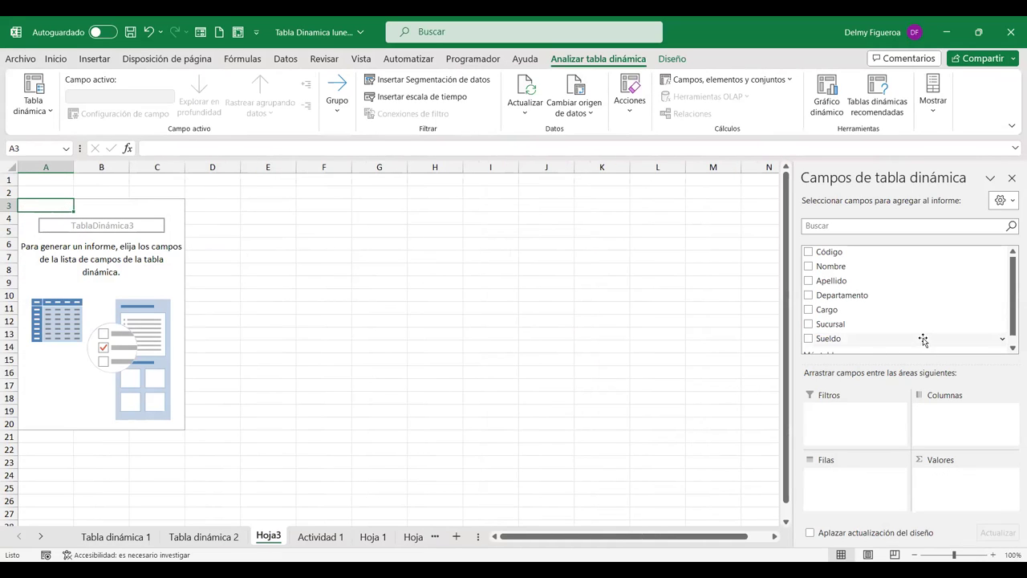
{"action": "left_click", "coordinate": [809, 339]}
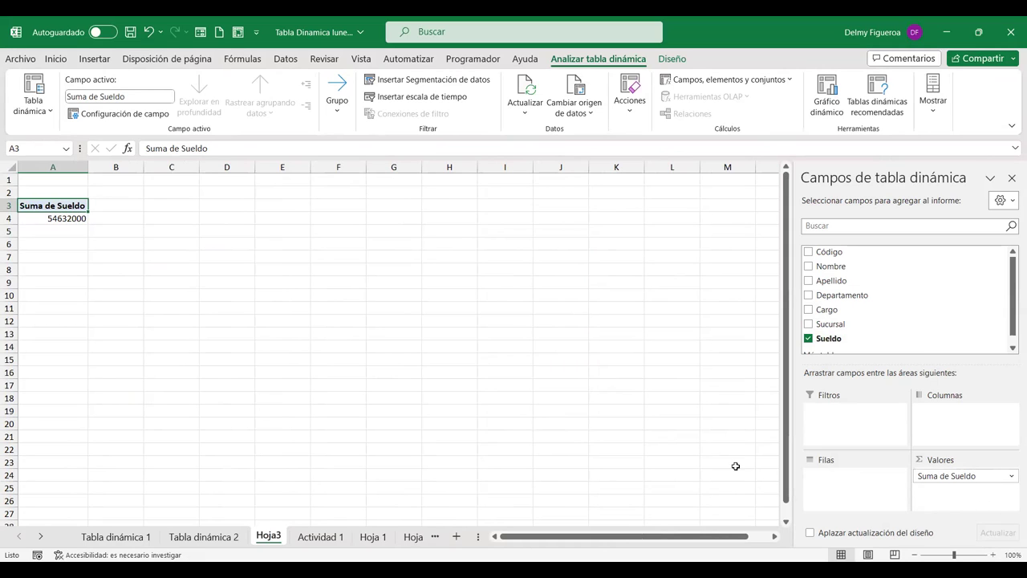
{"action": "left_click", "coordinate": [808, 295]}
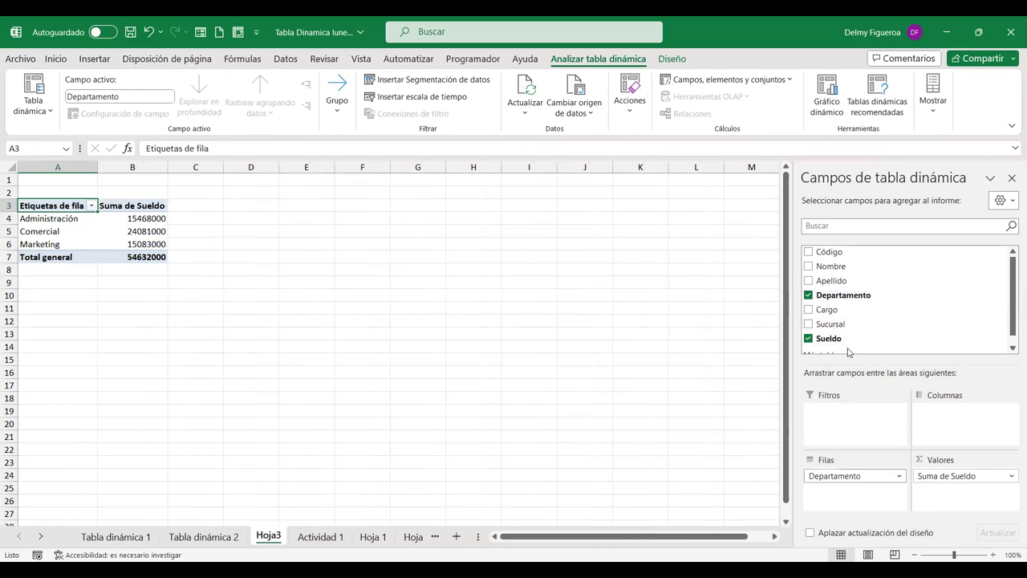
{"action": "left_click", "coordinate": [321, 537]}
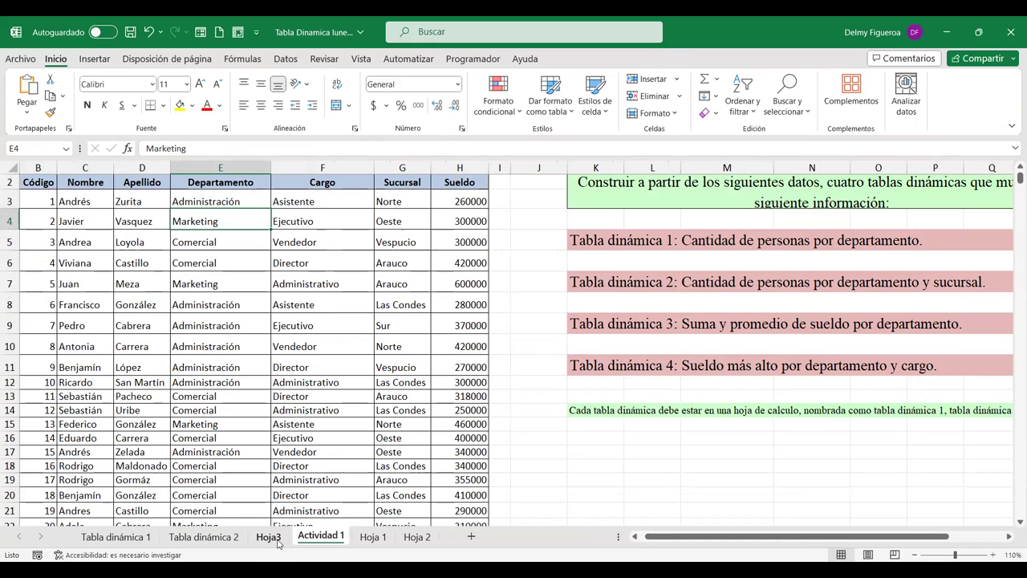
{"action": "key", "text": "ctrl+Page_Up"}
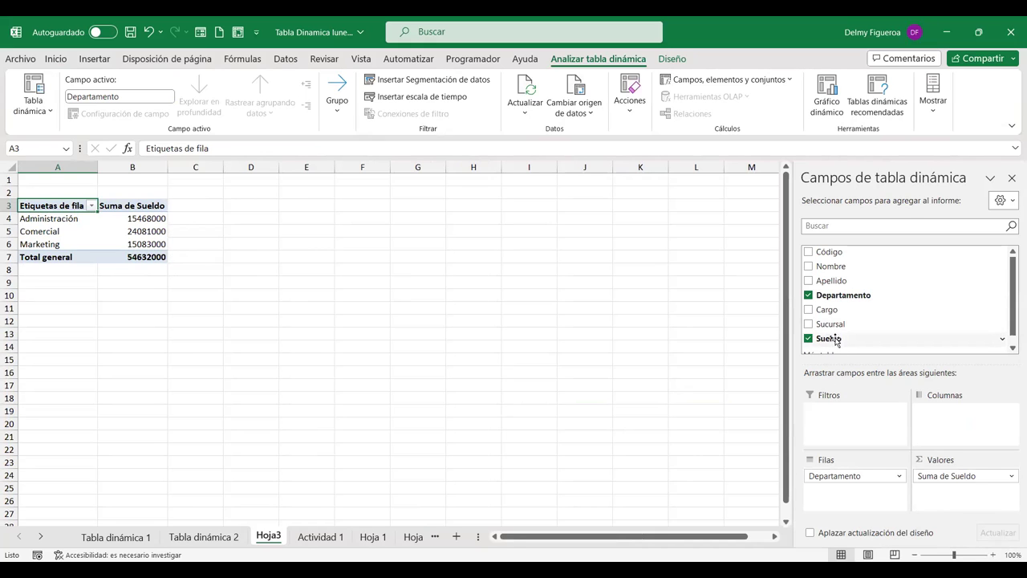
- Add Sueldo to Valores again as an average column, Promedio de Sueldo2
{"action": "mouse_move", "coordinate": [828, 339]}
{"action": "left_mouse_down"}
{"action": "mouse_move", "coordinate": [912, 380]}
{"action": "mouse_move", "coordinate": [955, 508]}
{"action": "left_mouse_up"}
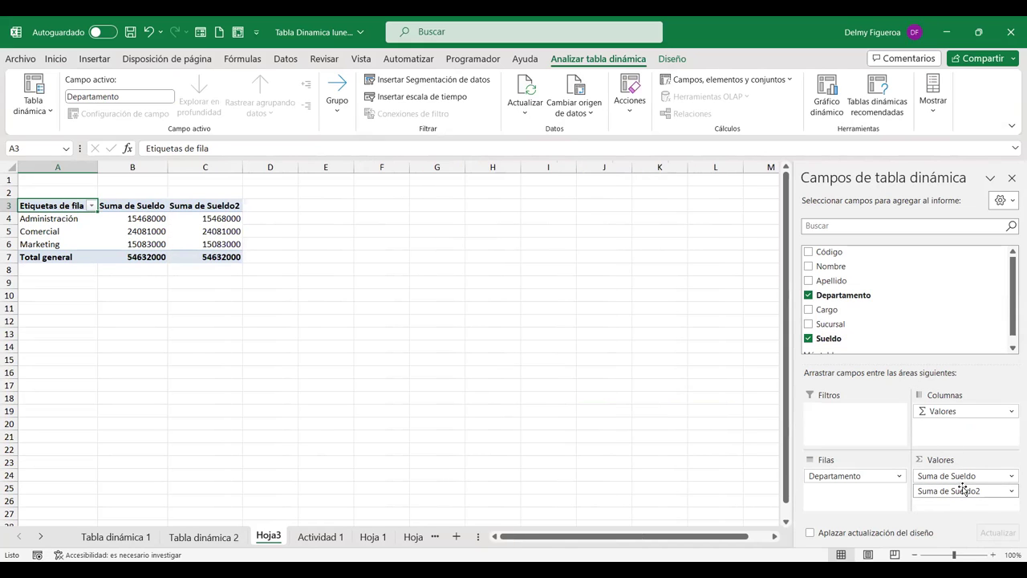
{"action": "left_click", "coordinate": [1012, 495]}
{"action": "left_click", "coordinate": [967, 476]}
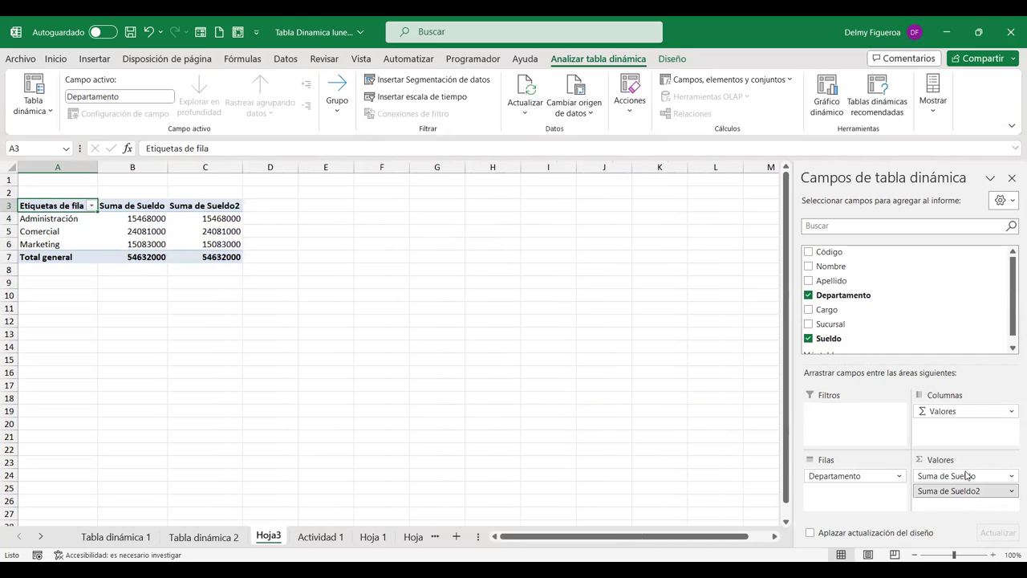
{"action": "left_click", "coordinate": [599, 388]}
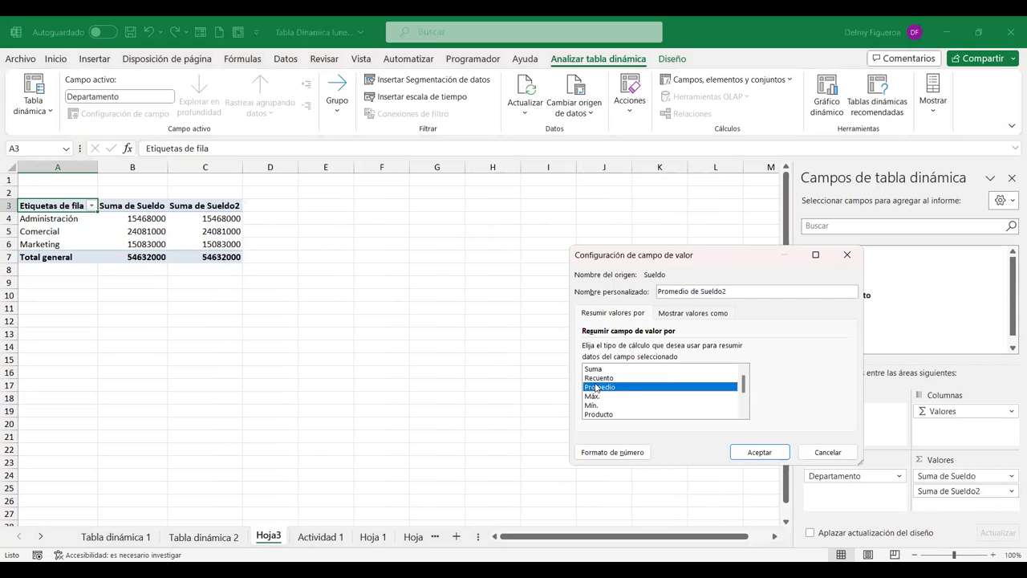
{"action": "left_click", "coordinate": [760, 452]}
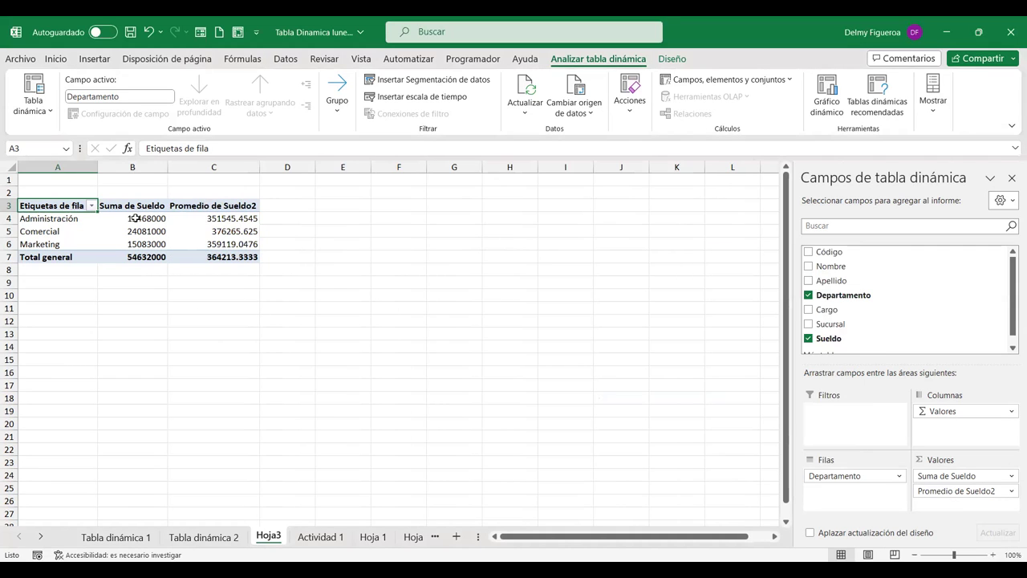
- Reopen the value field settings for Promedio de Sueldo2
{"action": "mouse_move", "coordinate": [138, 218]}
{"action": "mouse_move", "coordinate": [230, 216]}
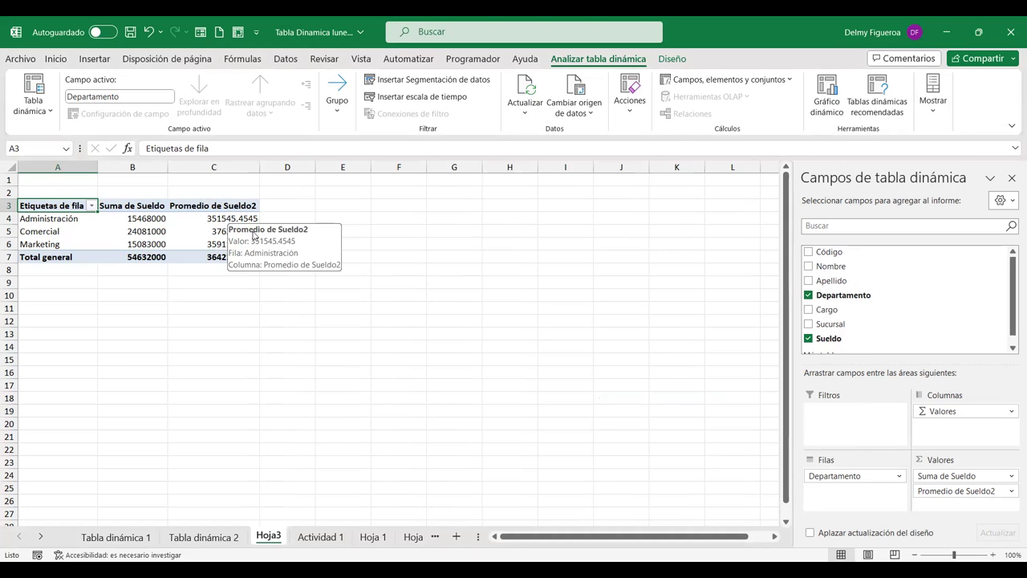
{"action": "left_click", "coordinate": [1011, 492]}
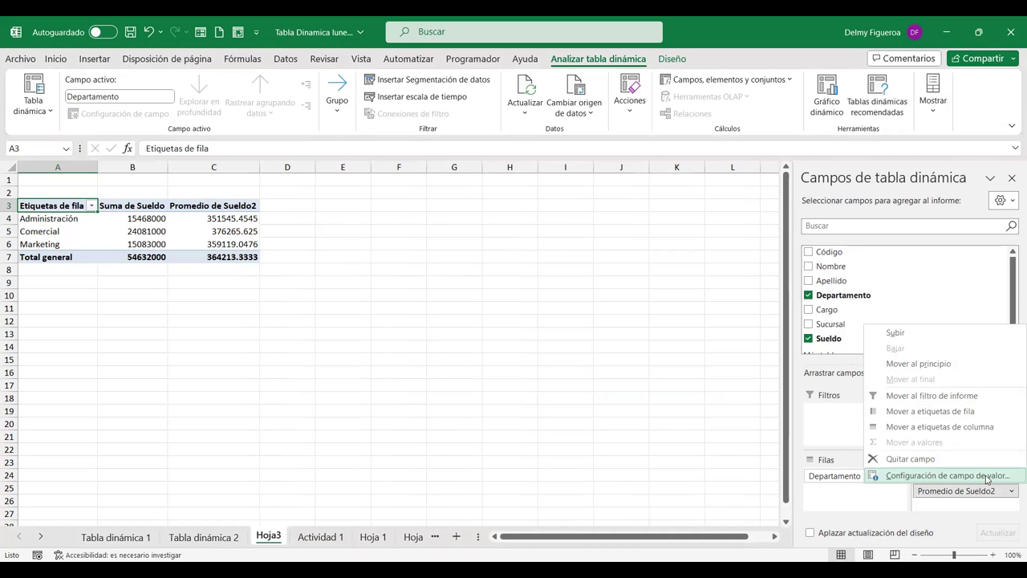
{"action": "left_click", "coordinate": [987, 476]}
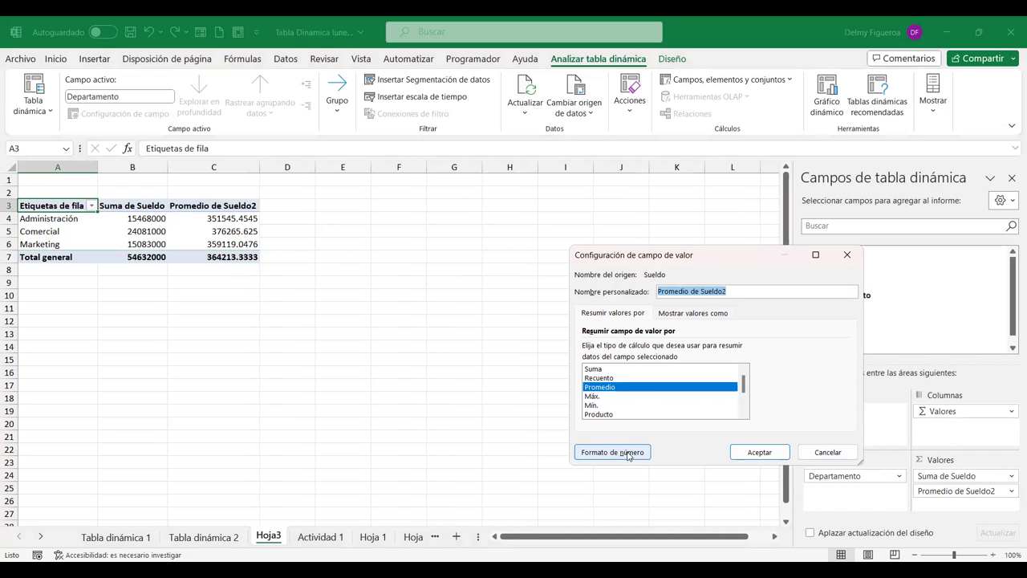
- Format the Promedio de Sueldo2 averages as Contabilidad with $ and two decimals
{"action": "left_click", "coordinate": [628, 455]}
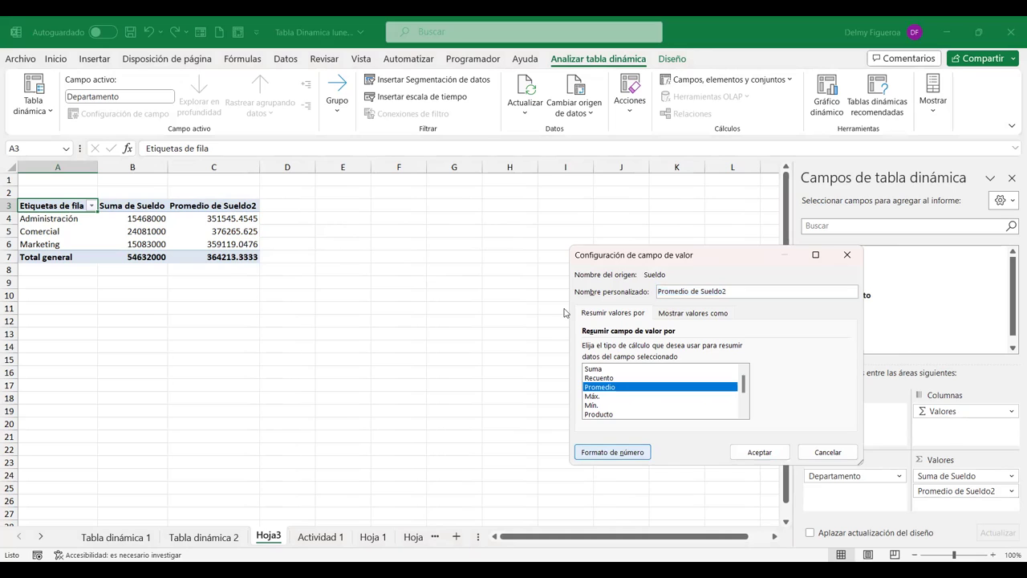
{"action": "left_click", "coordinate": [608, 451]}
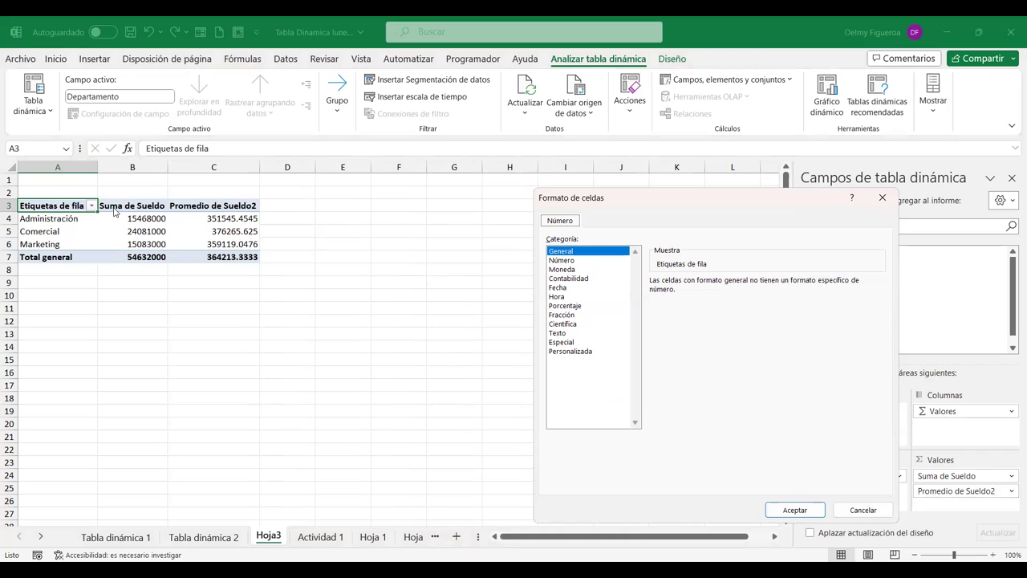
{"action": "left_click", "coordinate": [574, 280]}
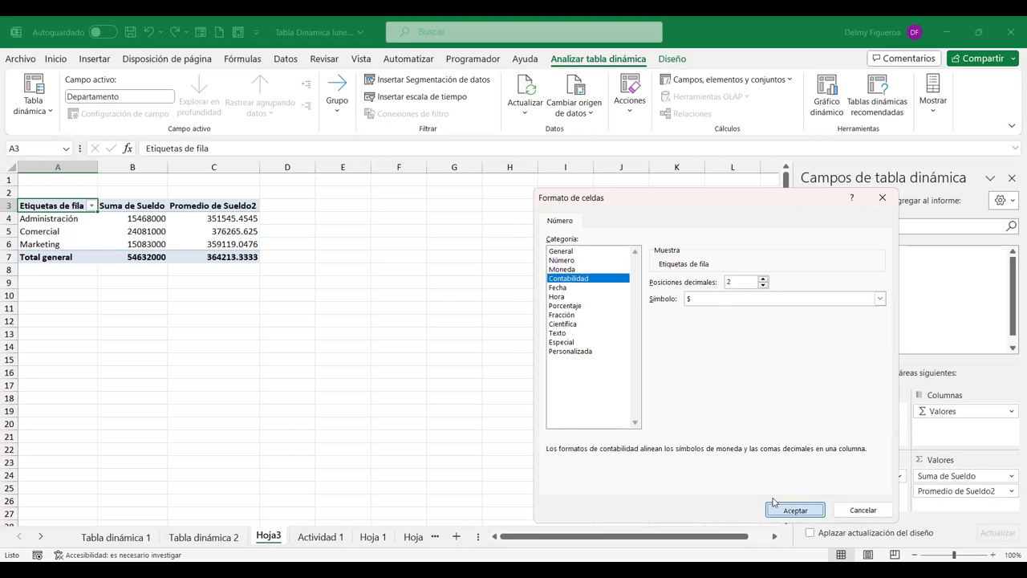
{"action": "left_click", "coordinate": [776, 504]}
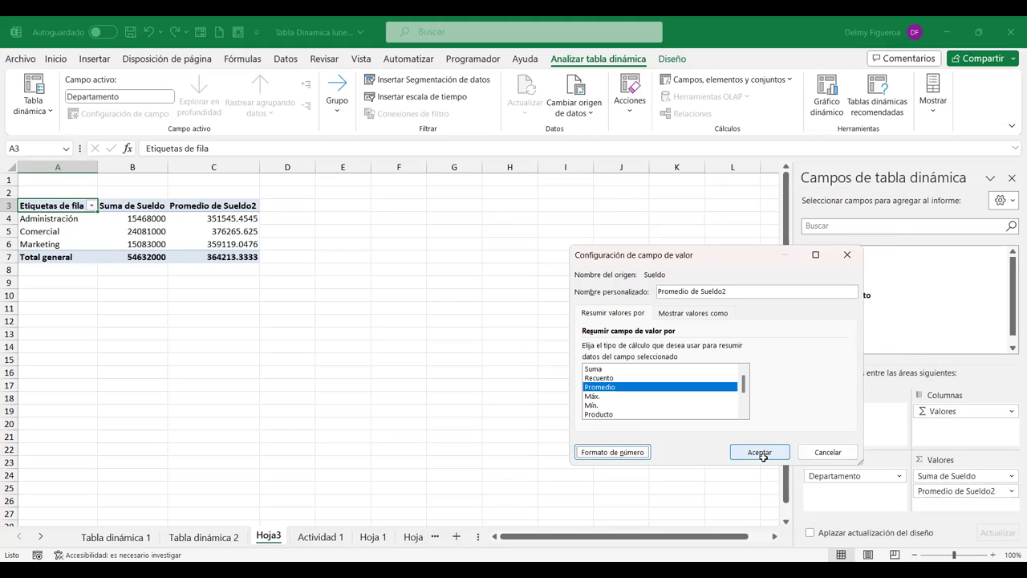
{"action": "left_click", "coordinate": [760, 452]}
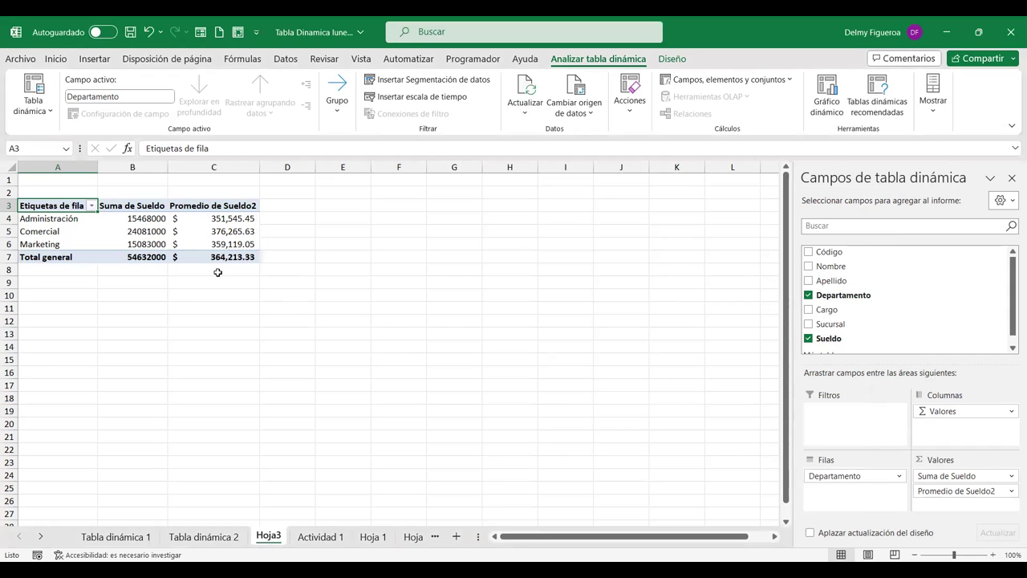
- Format the Suma de Sueldo totals as Contabilidad with $ and two decimals
{"action": "left_click", "coordinate": [1011, 476]}
{"action": "left_click", "coordinate": [917, 457]}
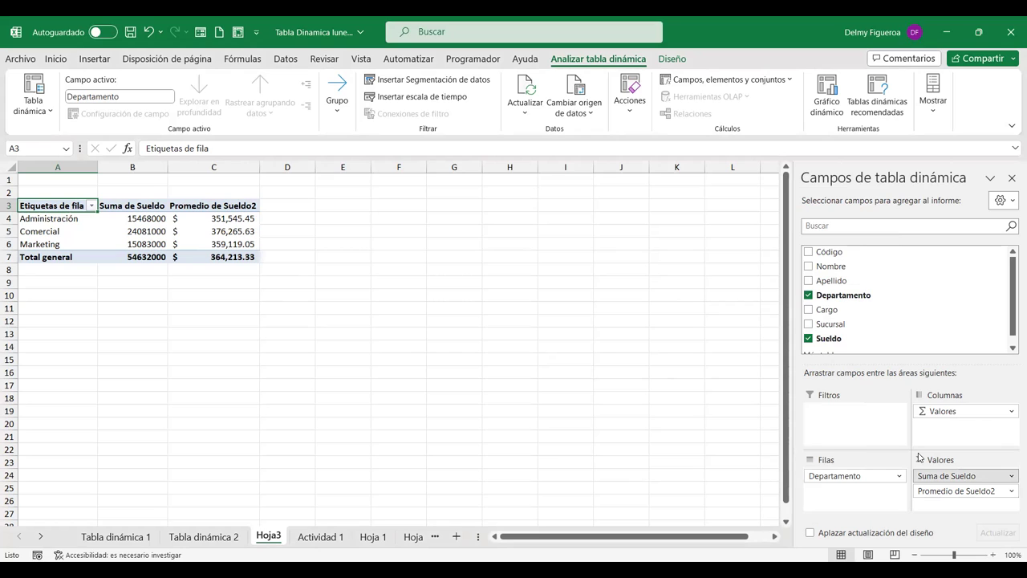
{"action": "left_click", "coordinate": [616, 456]}
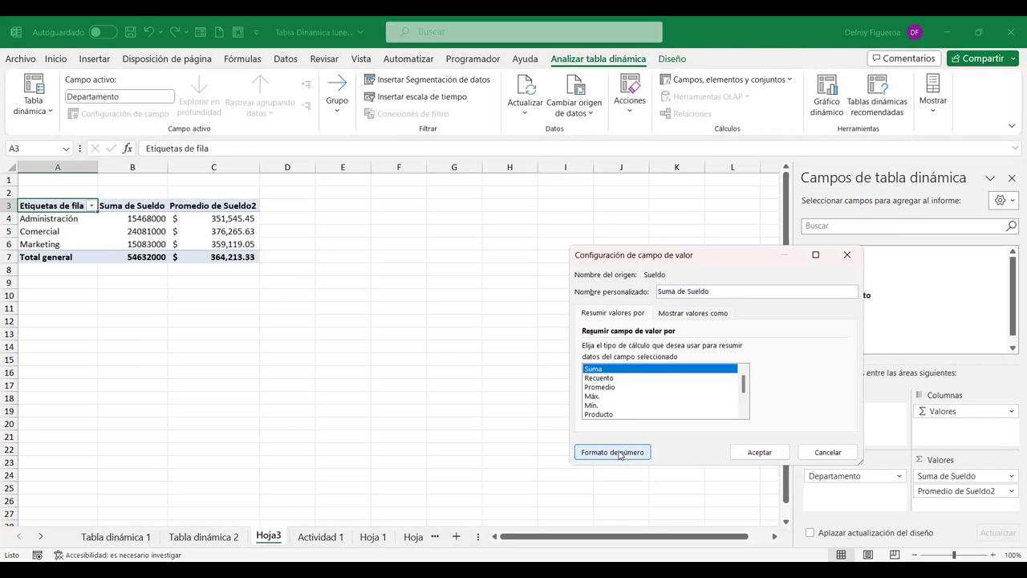
{"action": "left_click", "coordinate": [569, 279]}
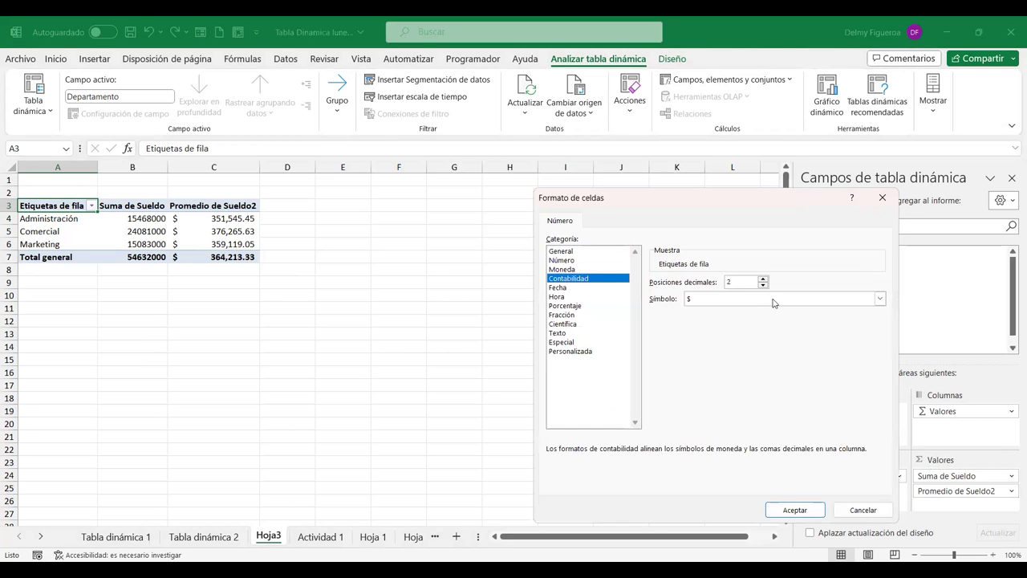
{"action": "left_click", "coordinate": [813, 514]}
{"action": "left_click", "coordinate": [762, 454]}
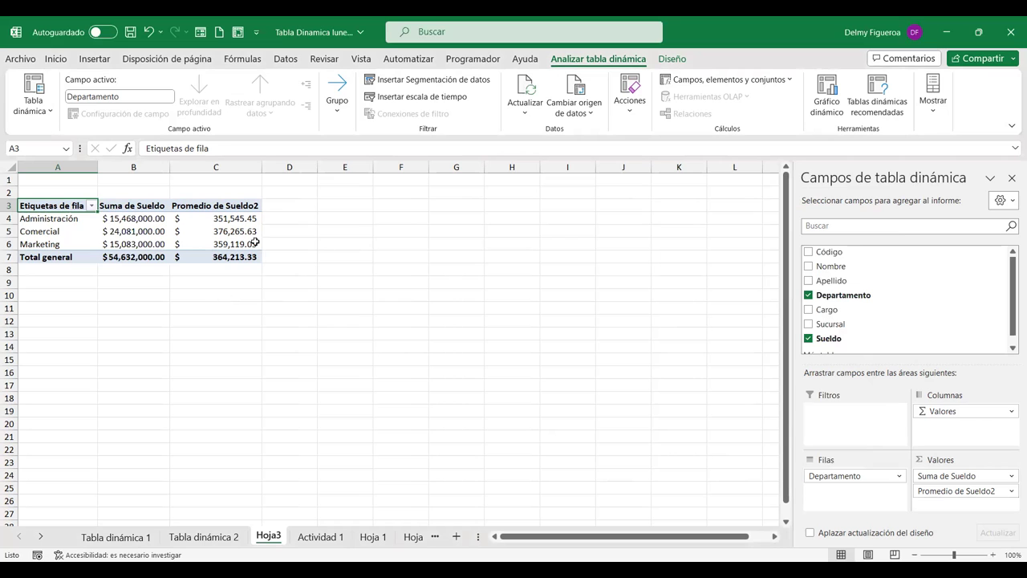
- Rename the Hoja3 tab to 'Tabla dinámica 3', then return to the Actividad 1 sheet
{"action": "left_click", "coordinate": [284, 218]}
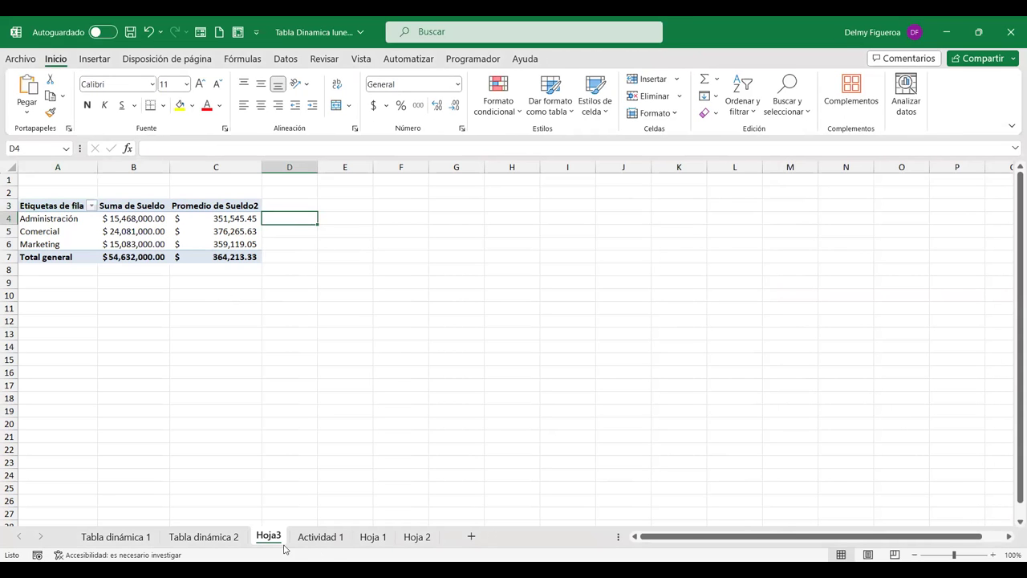
{"action": "left_click", "coordinate": [325, 538]}
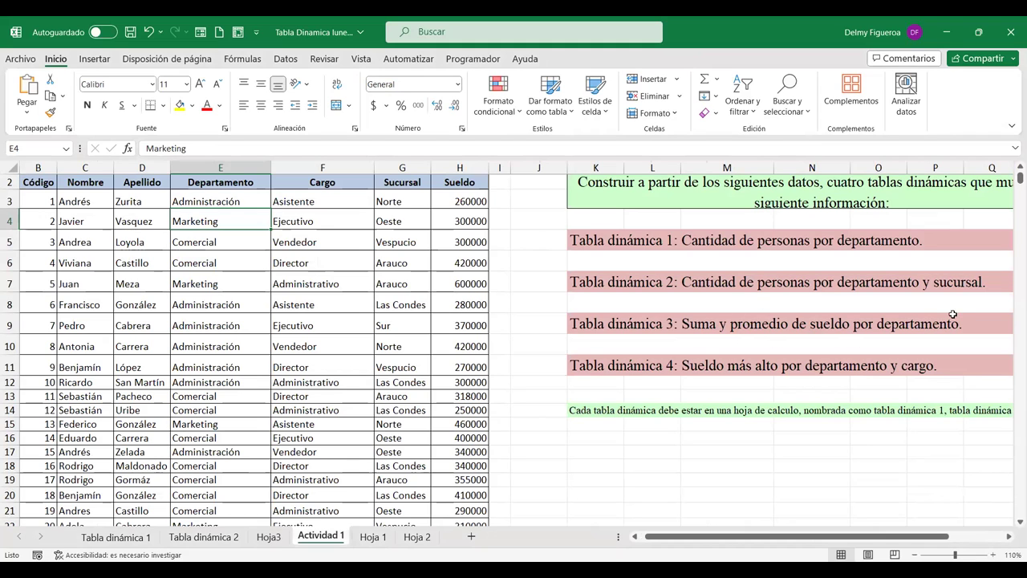
{"action": "left_click", "coordinate": [267, 538]}
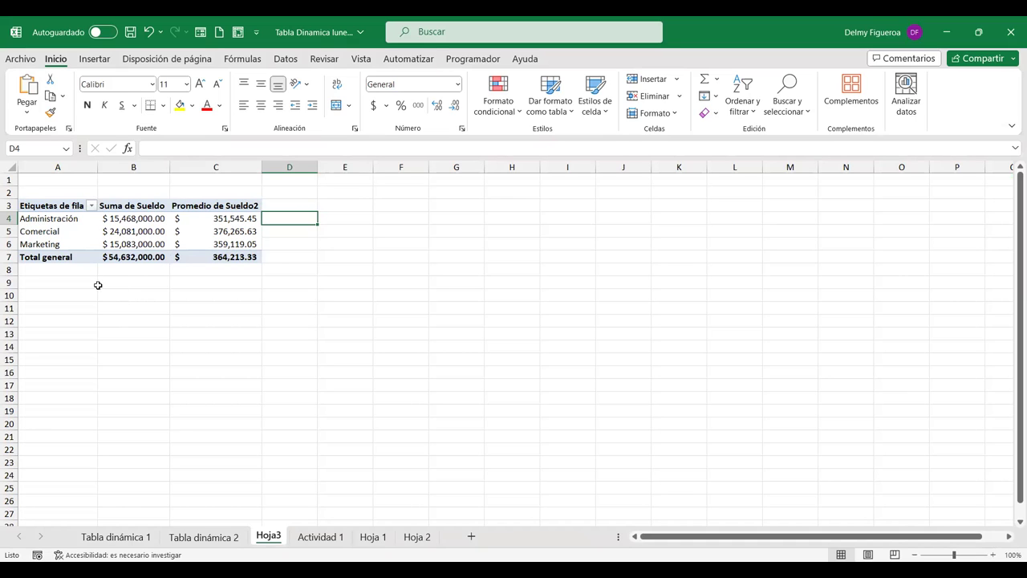
{"action": "left_click", "coordinate": [224, 537]}
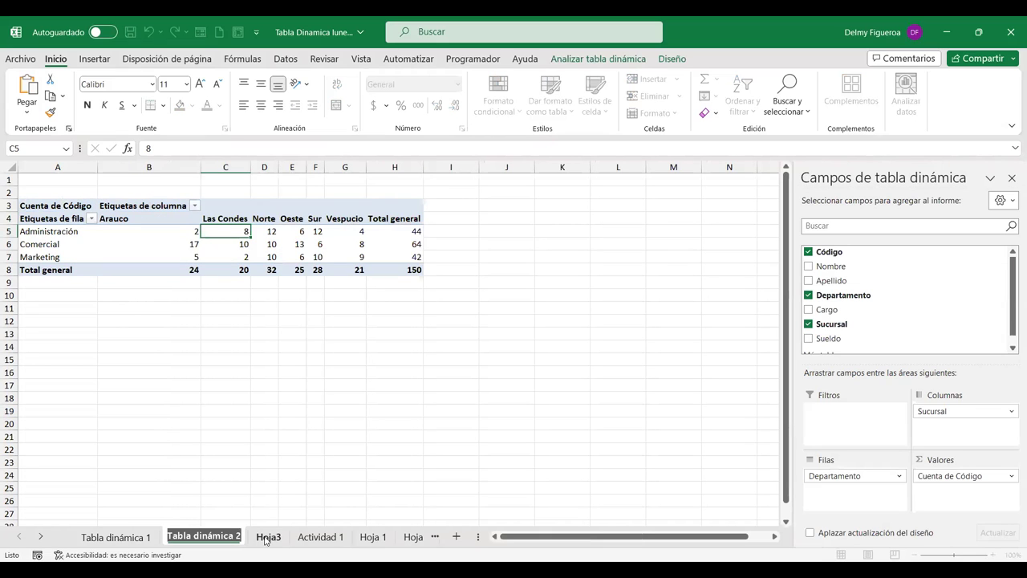
{"action": "left_click", "coordinate": [267, 538]}
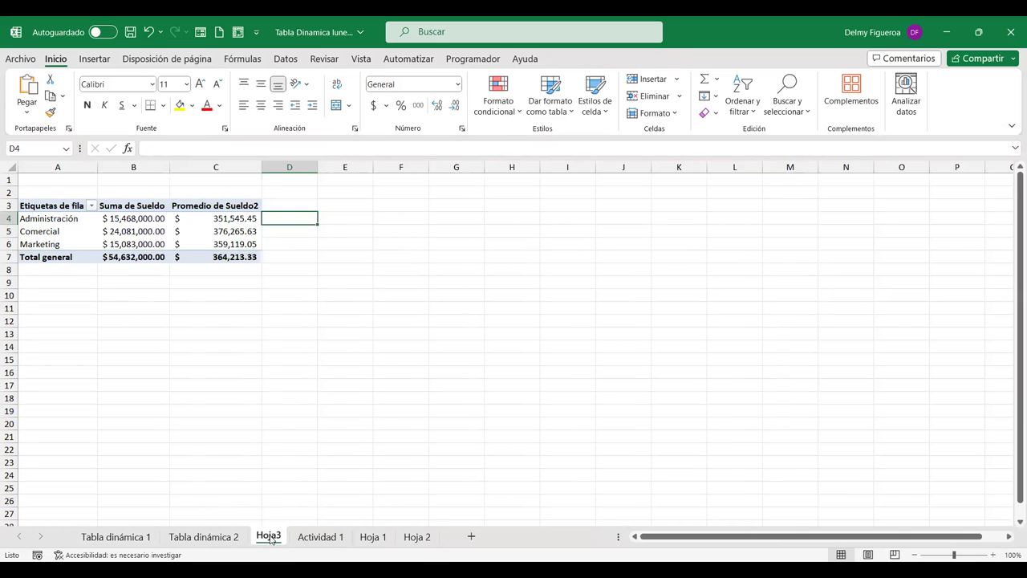
{"action": "type", "text": "Tabla dinámica 2"}
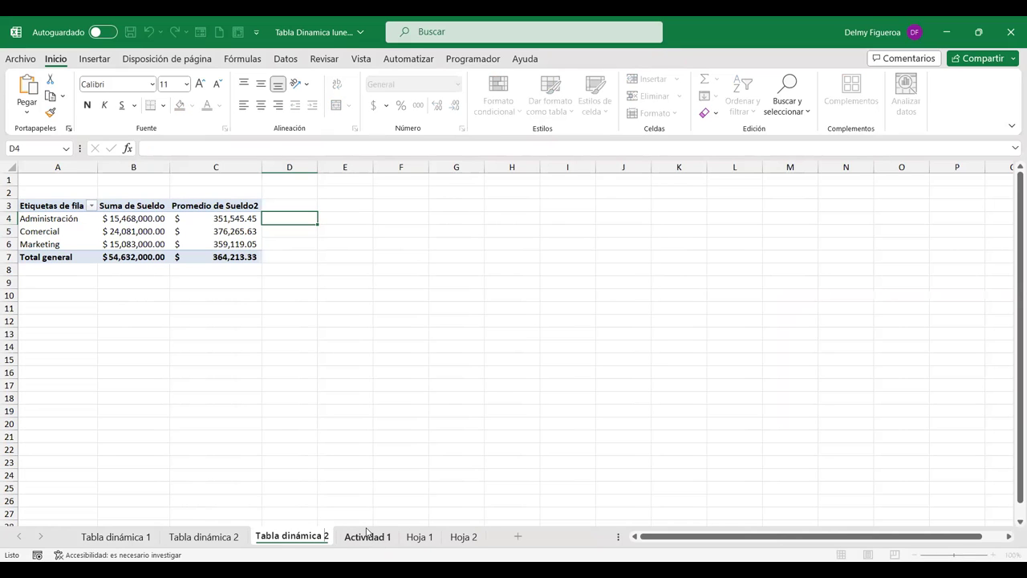
{"action": "type", "text": "3"}
{"action": "key", "text": "Return"}
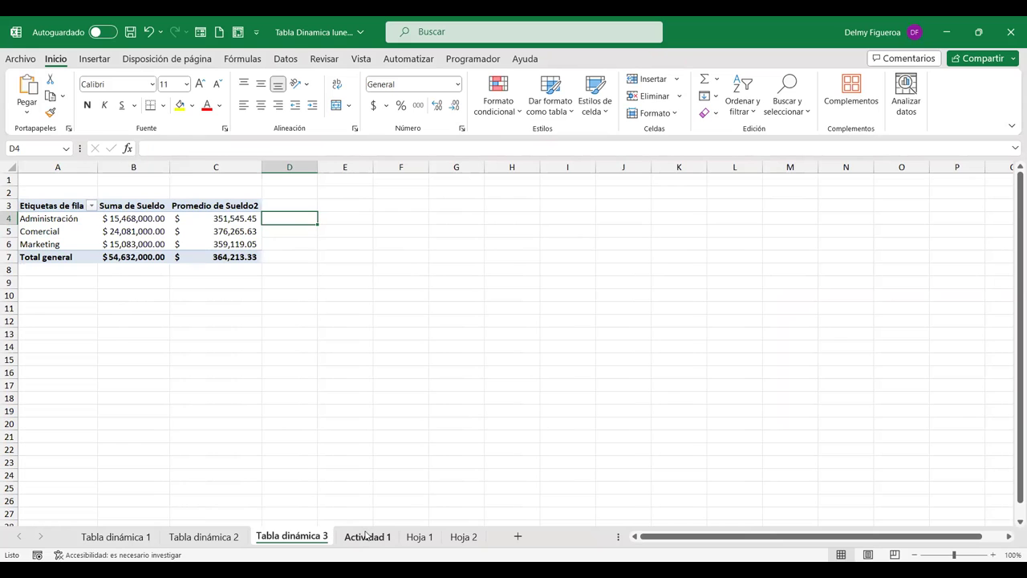
{"action": "left_click", "coordinate": [369, 537]}
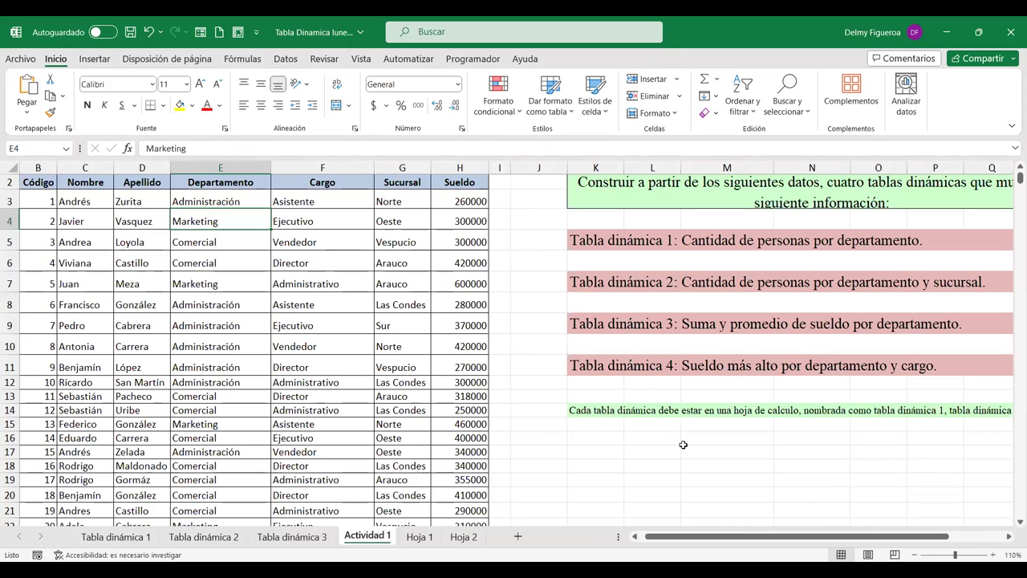
- Insert a pivot table from Actividad 1's range B2:H152 onto a new worksheet
{"action": "left_click", "coordinate": [684, 443]}
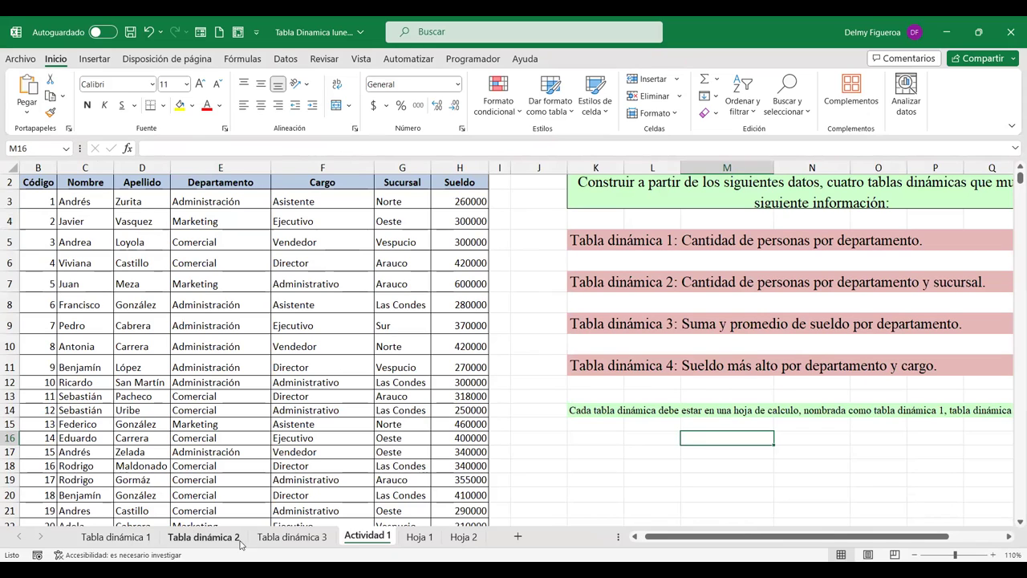
{"action": "left_click", "coordinate": [326, 261]}
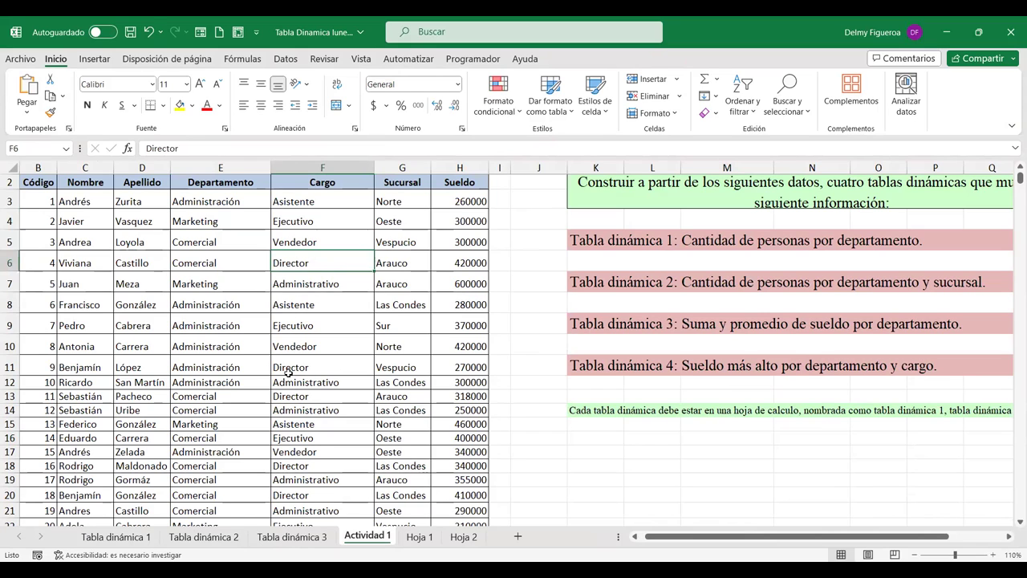
{"action": "left_click", "coordinate": [95, 59]}
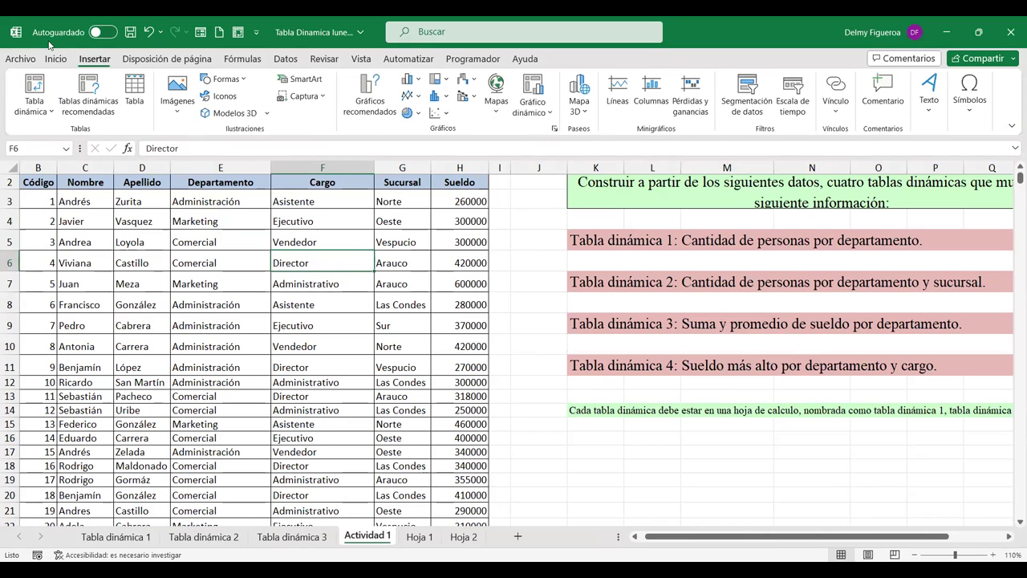
{"action": "left_click", "coordinate": [33, 85]}
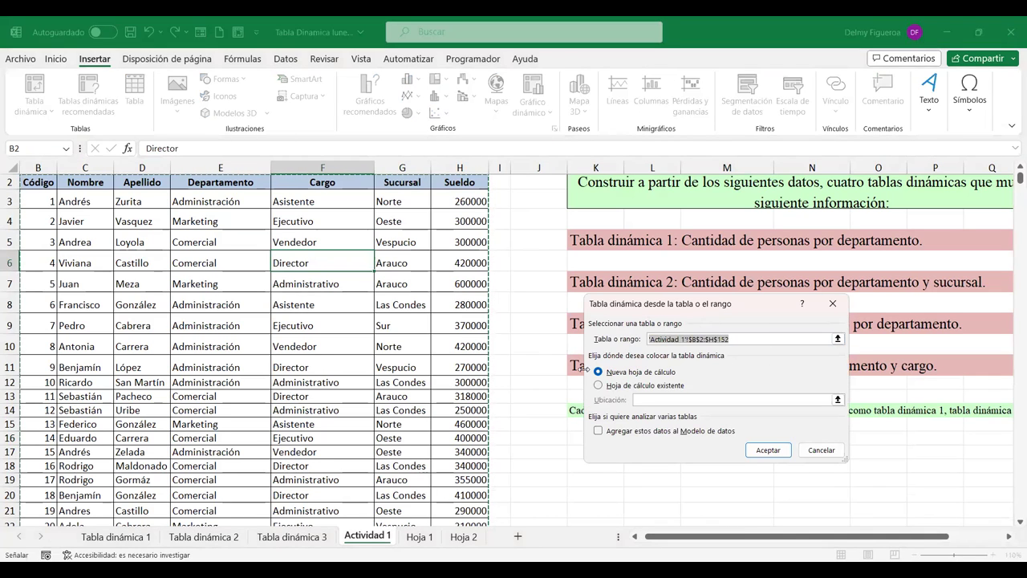
{"action": "left_click", "coordinate": [778, 450]}
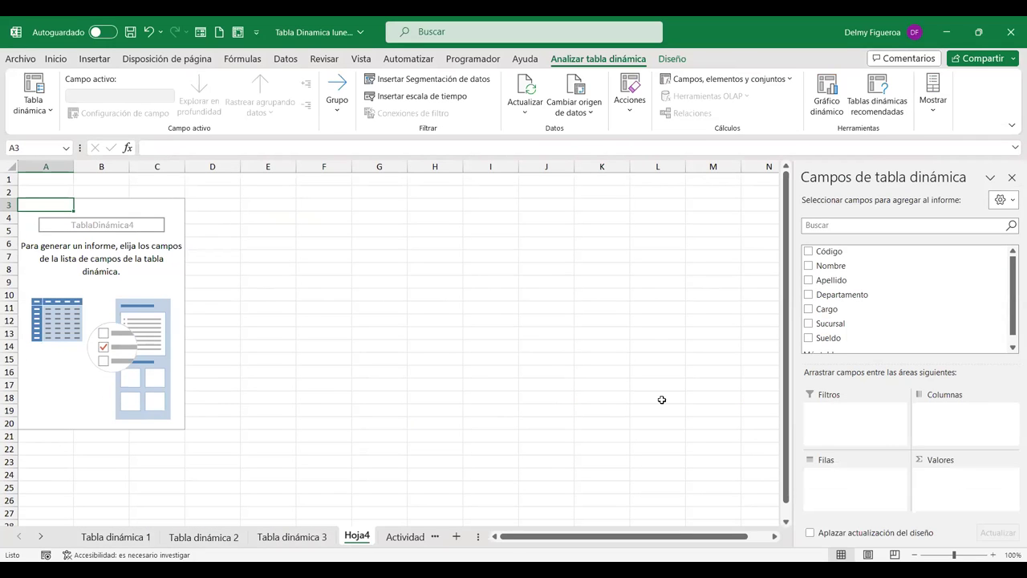
- Add Sueldo as a Máx. value in Contabilidad format, showing $600,000.00
{"action": "left_click", "coordinate": [809, 339]}
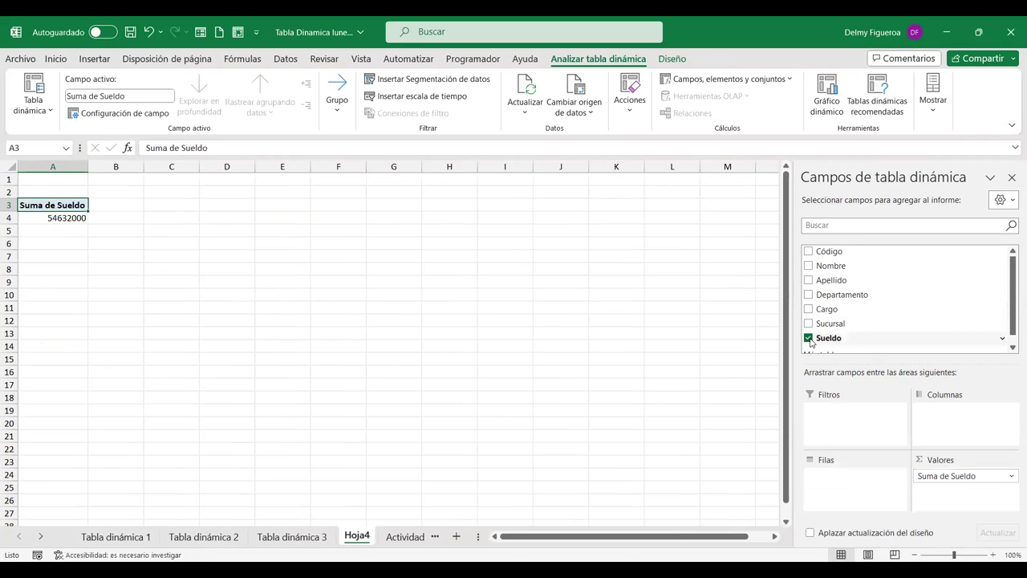
{"action": "left_click", "coordinate": [1012, 477]}
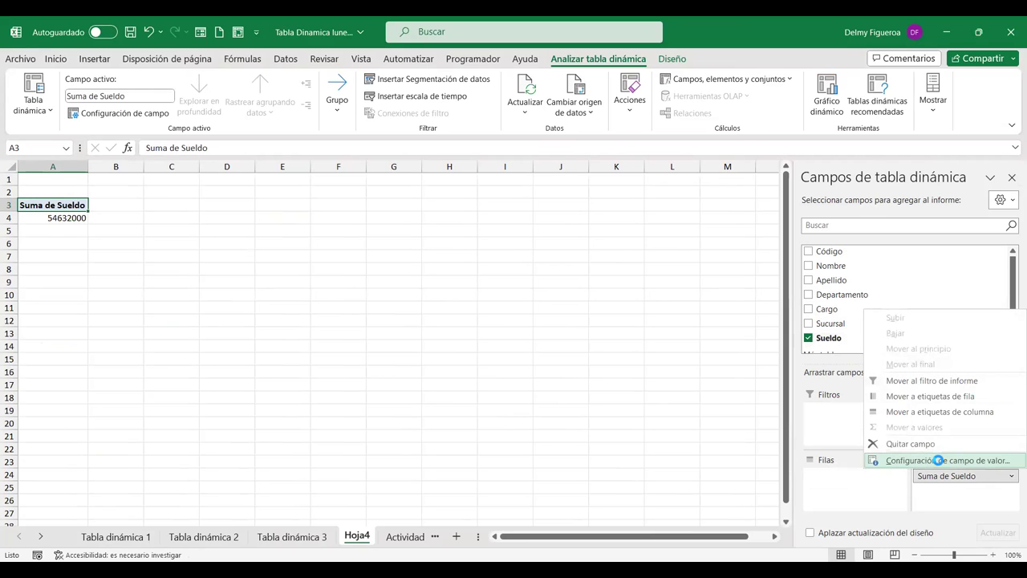
{"action": "left_click", "coordinate": [938, 461]}
{"action": "left_click", "coordinate": [604, 397]}
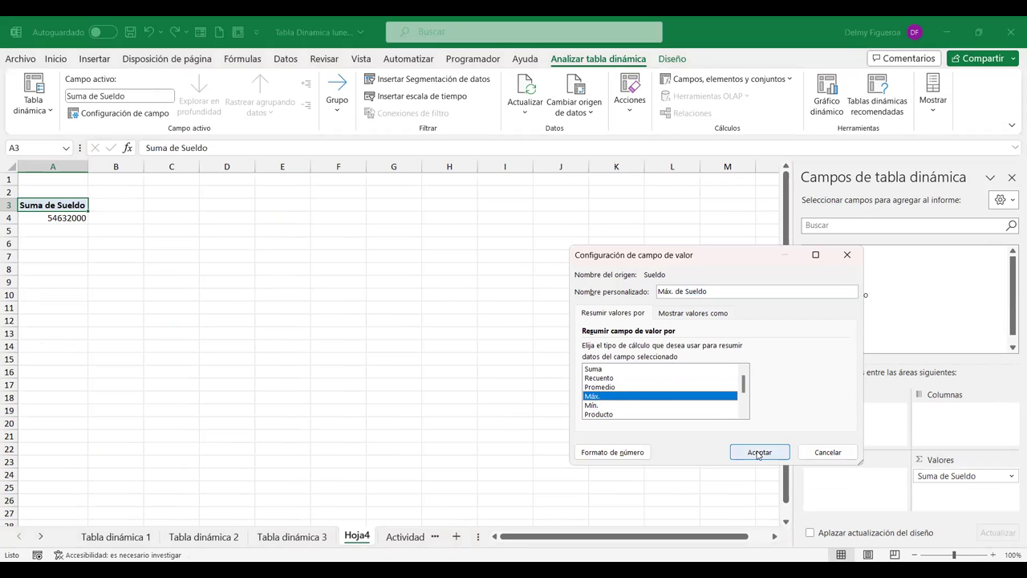
{"action": "left_click", "coordinate": [599, 454]}
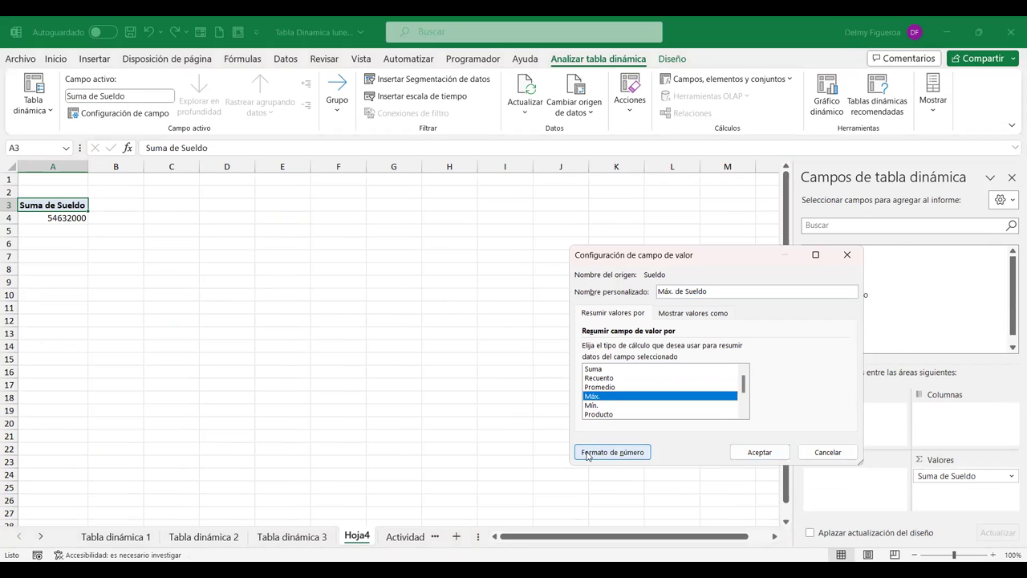
{"action": "left_click", "coordinate": [570, 278]}
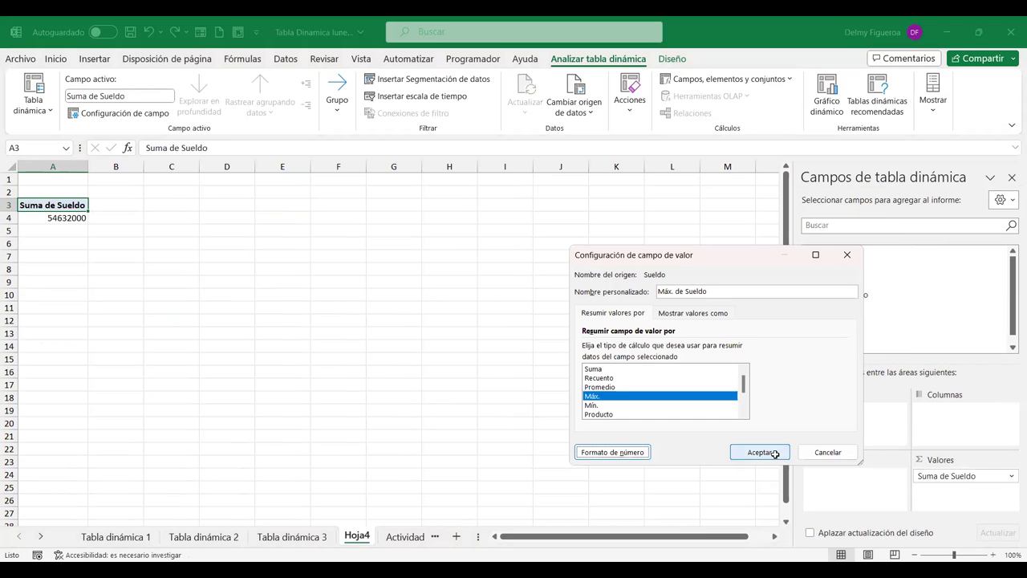
{"action": "left_click", "coordinate": [761, 452]}
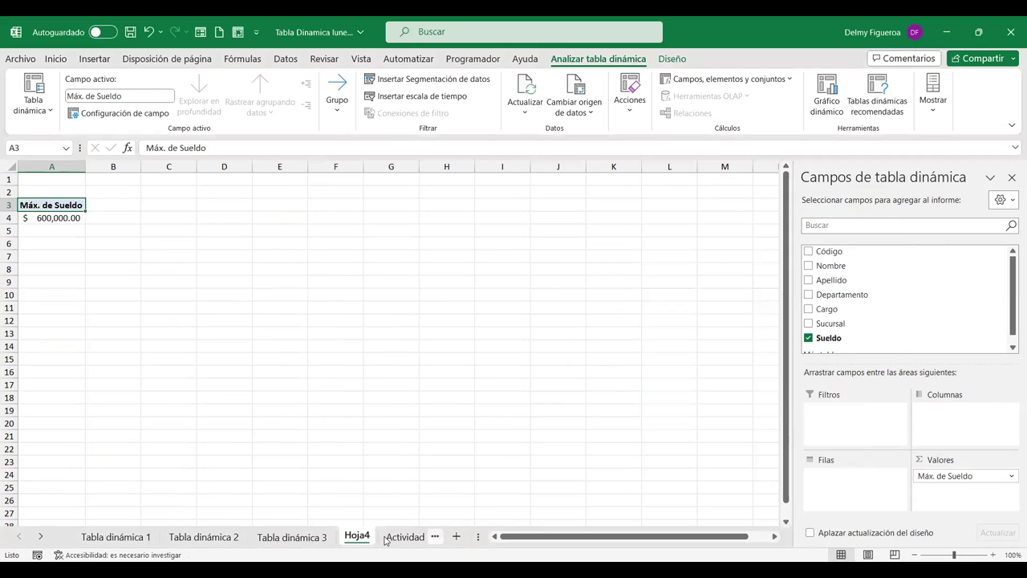
{"action": "left_click", "coordinate": [405, 537]}
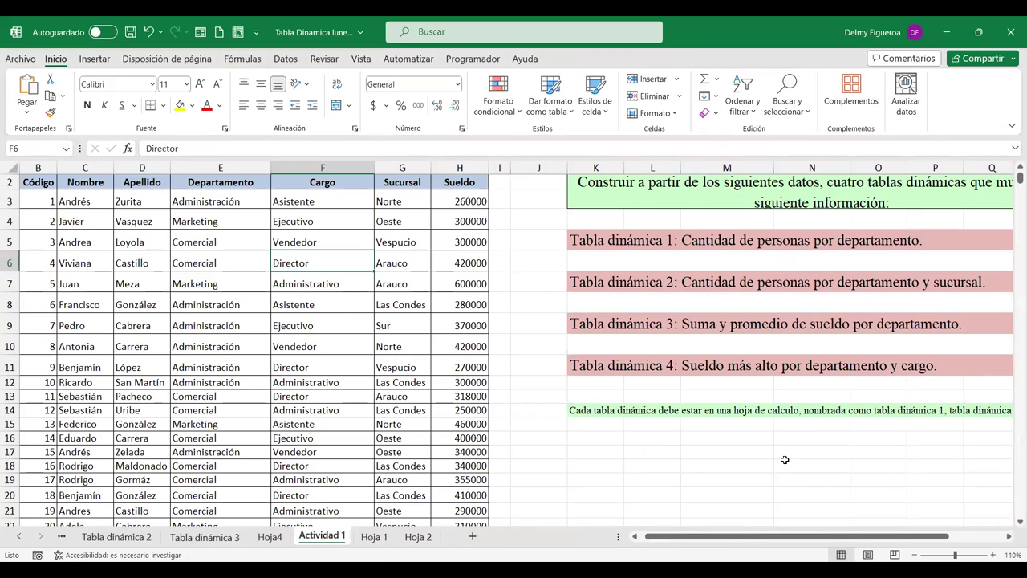
- Place Departamento in rows and Cargo in columns of the Hoja4 pivot table
{"action": "left_click", "coordinate": [270, 537]}
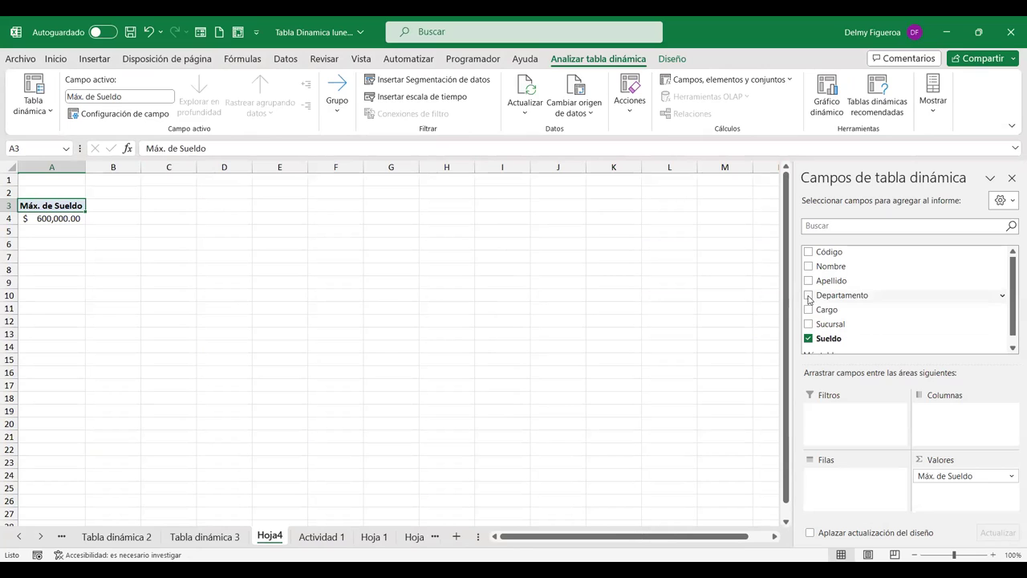
{"action": "left_click", "coordinate": [808, 296]}
{"action": "left_click", "coordinate": [809, 310]}
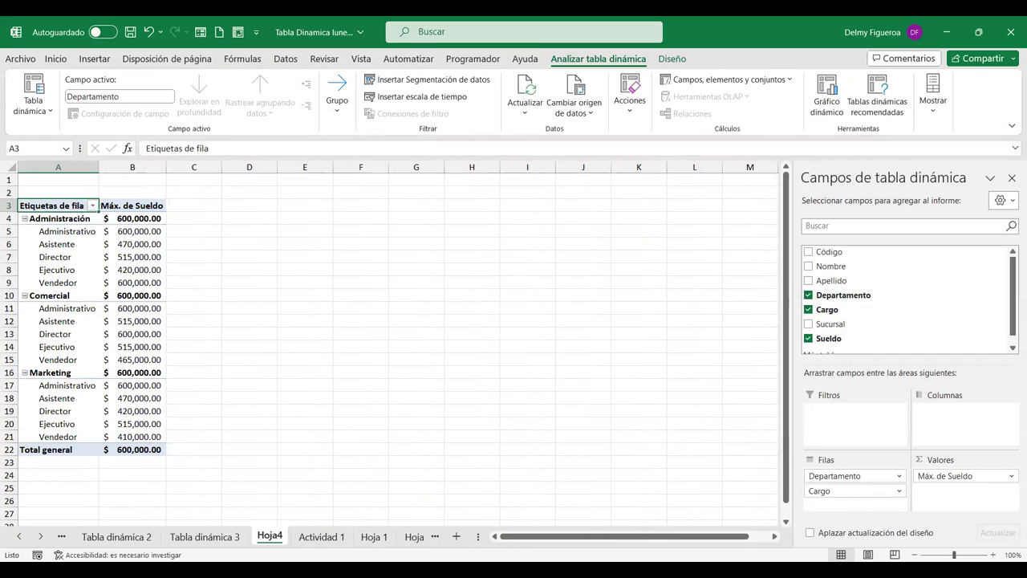
{"action": "left_click_drag", "start_coordinate": [829, 494], "coordinate": [954, 411]}
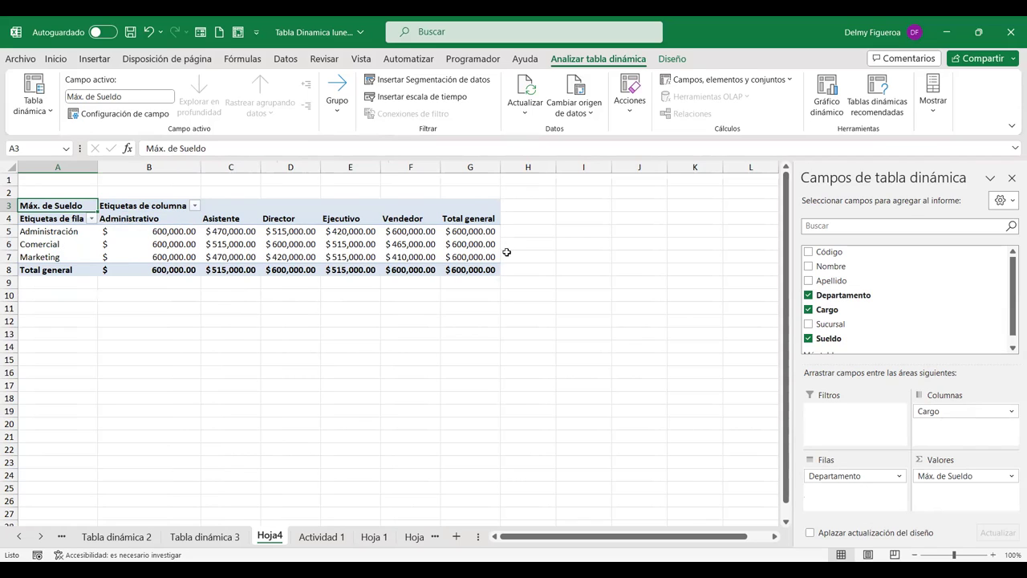
{"action": "left_click", "coordinate": [215, 538]}
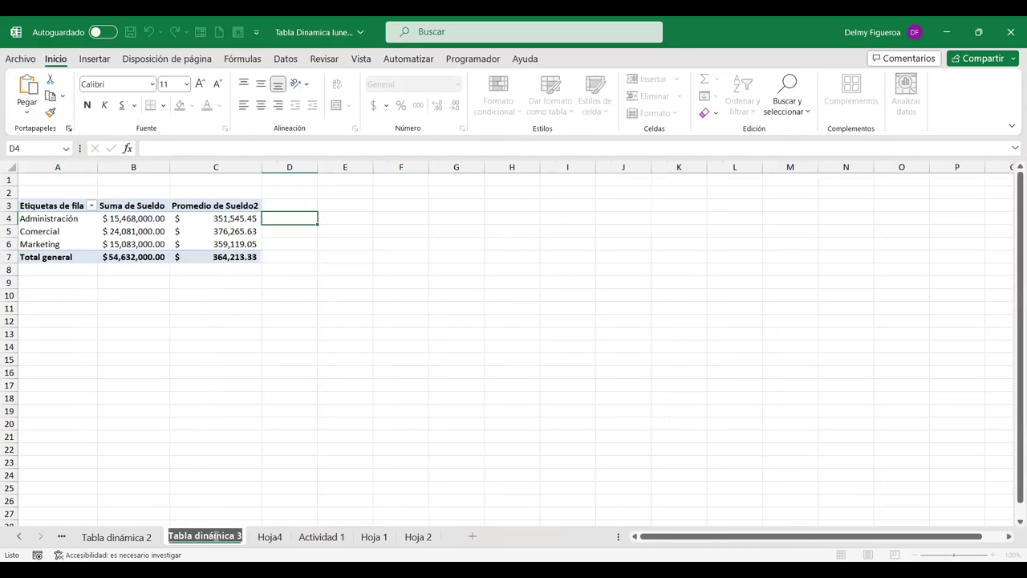
- Rename the Hoja4 sheet to 'Tabla dinámica 4'
{"action": "left_click", "coordinate": [269, 536]}
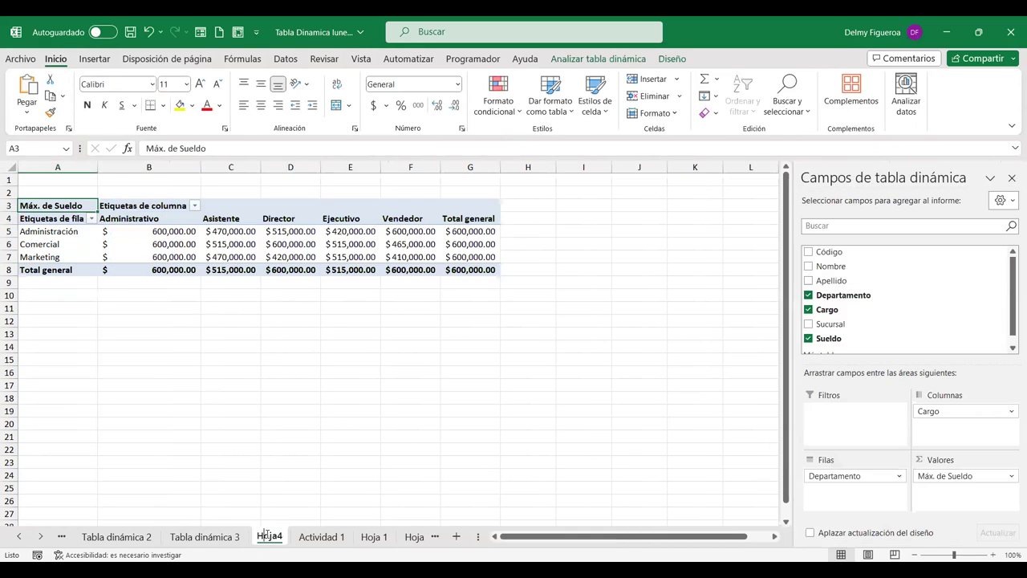
{"action": "double_click", "coordinate": [268, 537]}
{"action": "type", "text": "Tabla dinámica 3"}
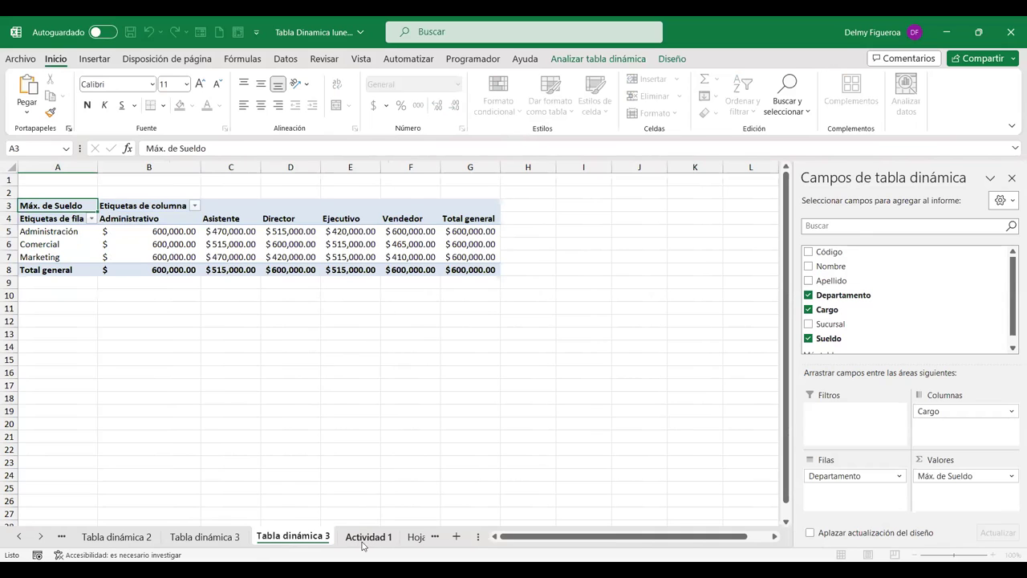
{"action": "key", "text": "Return"}
{"action": "key", "text": "BackSpace"}
{"action": "type", "text": "4"}
{"action": "key", "text": "Return"}
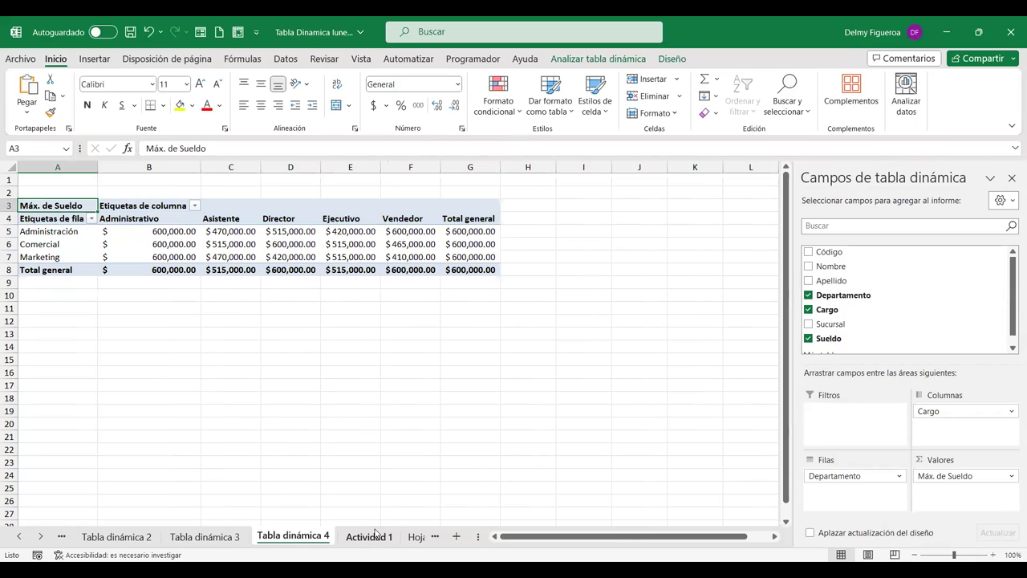
- Flip through Actividad 1 and the Tabla dinámica 1–4 sheets to compare them
{"action": "left_click", "coordinate": [371, 536]}
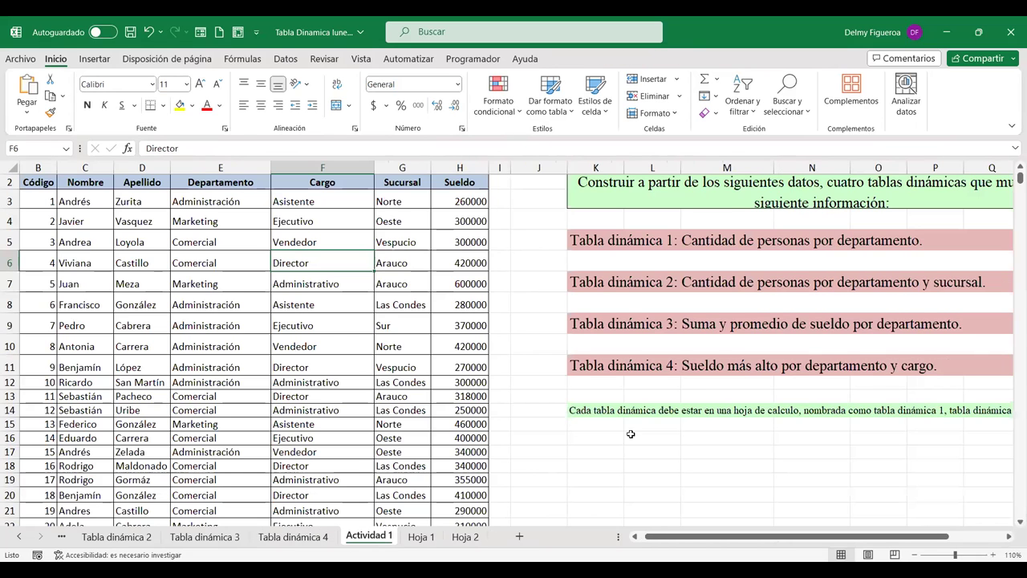
{"action": "left_click", "coordinate": [293, 536]}
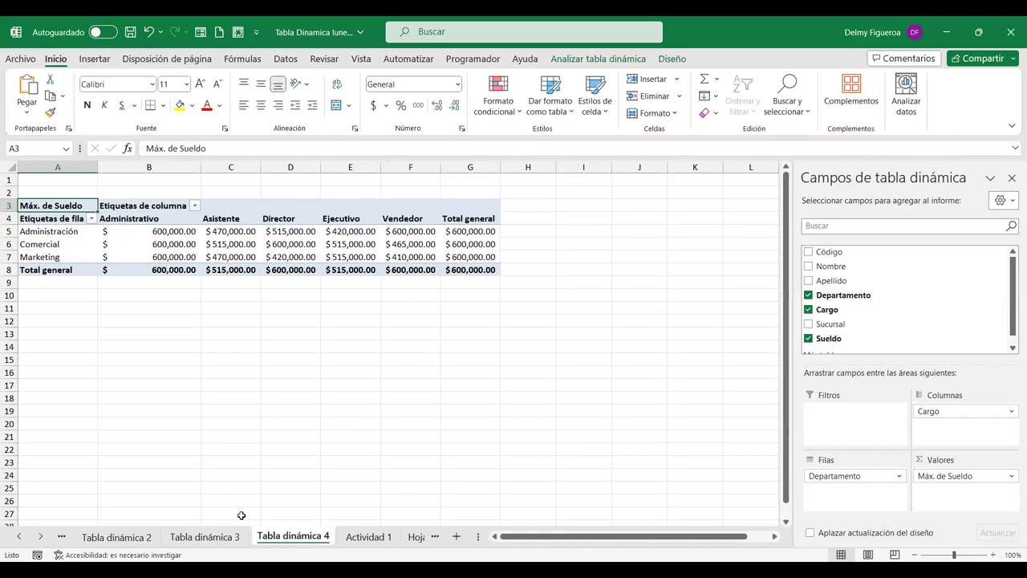
{"action": "left_click", "coordinate": [224, 538]}
{"action": "left_click", "coordinate": [128, 536]}
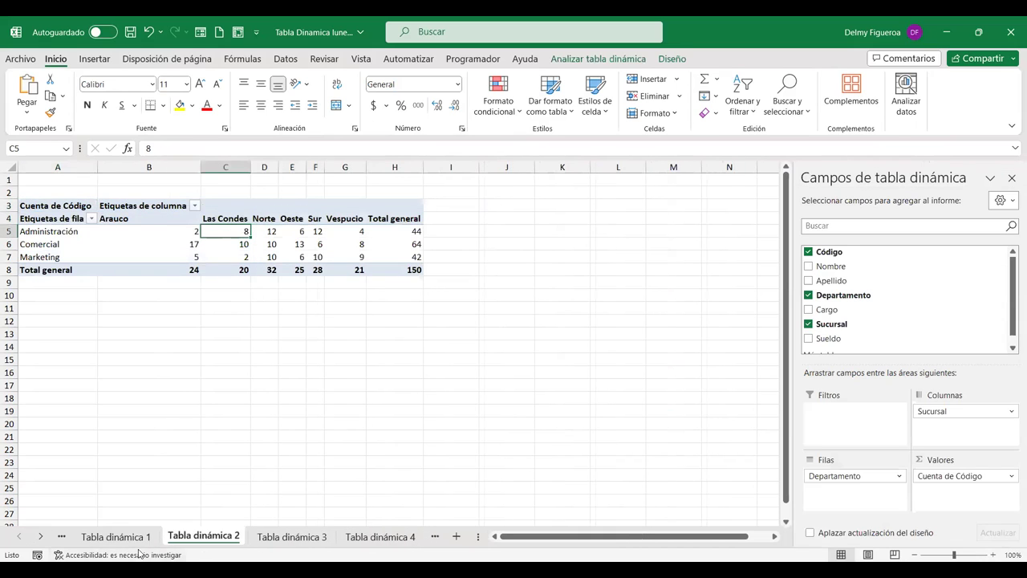
{"action": "left_click", "coordinate": [141, 538]}
{"action": "left_click", "coordinate": [287, 345]}
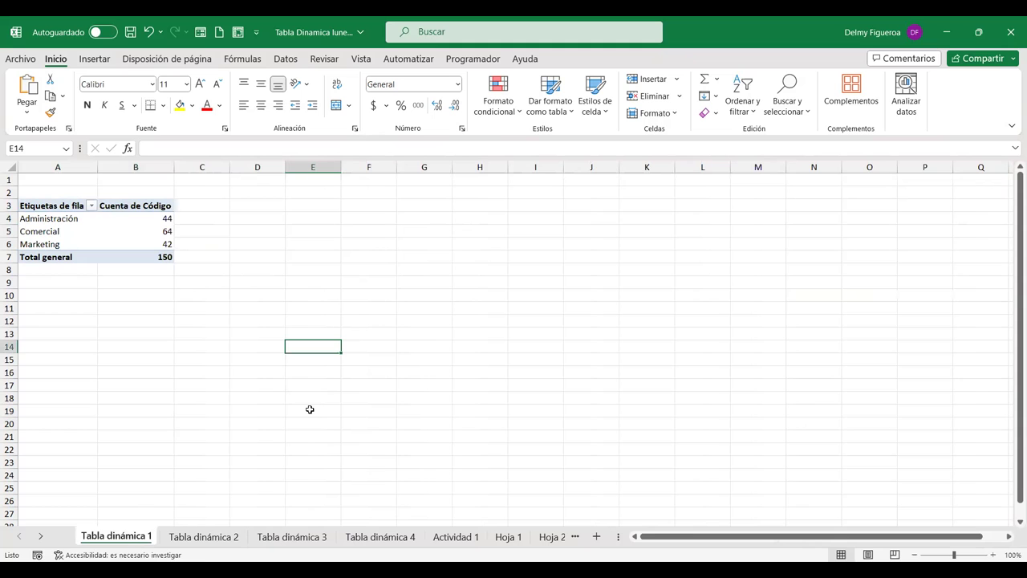
{"action": "left_click", "coordinate": [222, 538]}
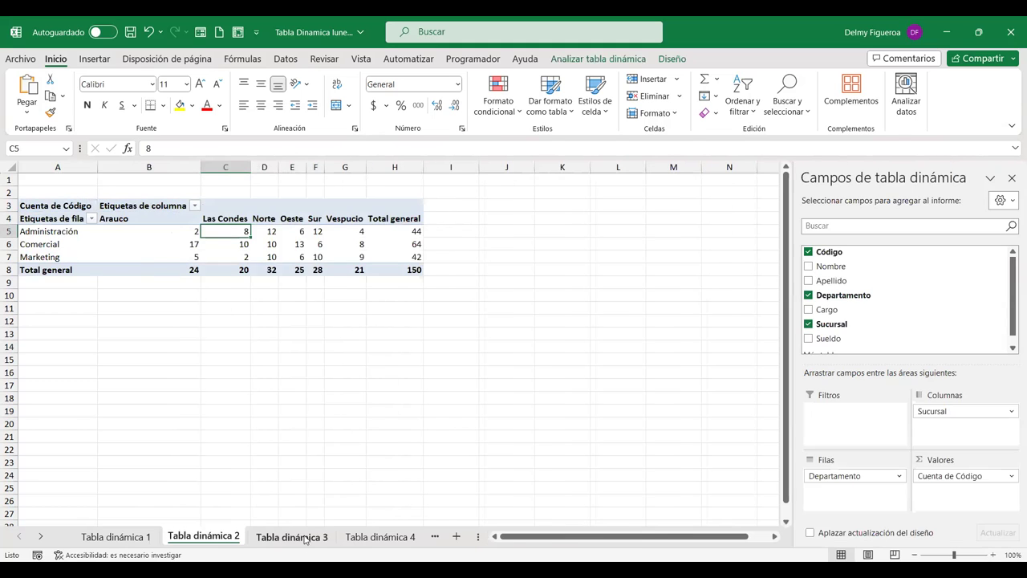
{"action": "left_click", "coordinate": [307, 538]}
{"action": "left_click", "coordinate": [353, 537]}
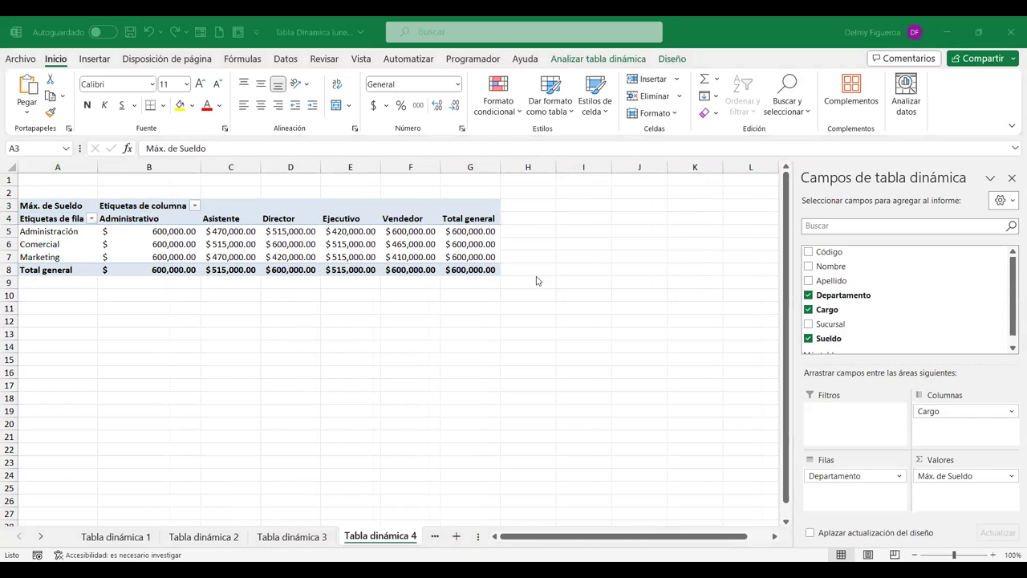
- Select the Administración Director maximum salary and bring up the Analizar tabla dinámica tools
{"action": "left_click", "coordinate": [166, 245]}
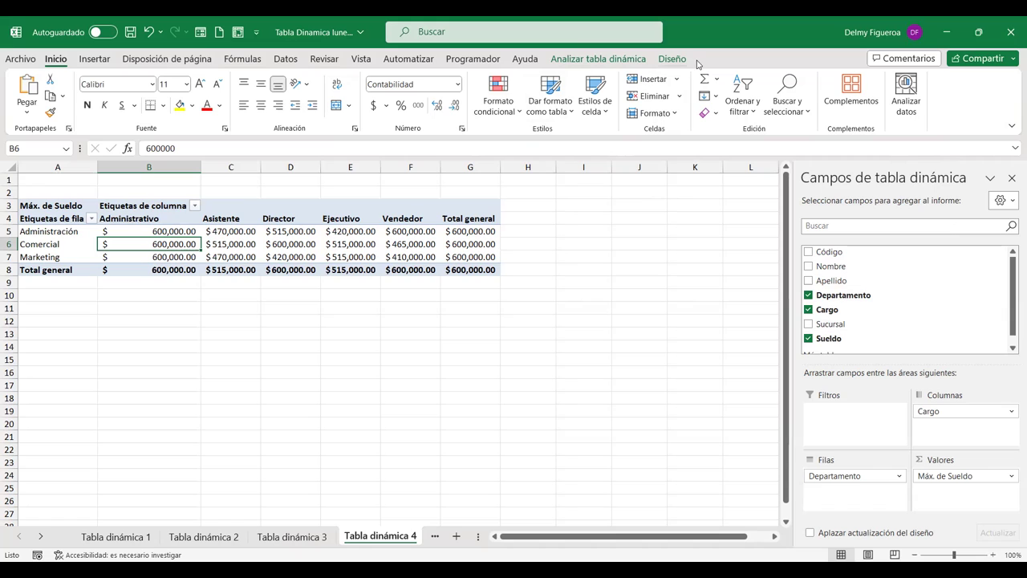
{"action": "left_click", "coordinate": [228, 371]}
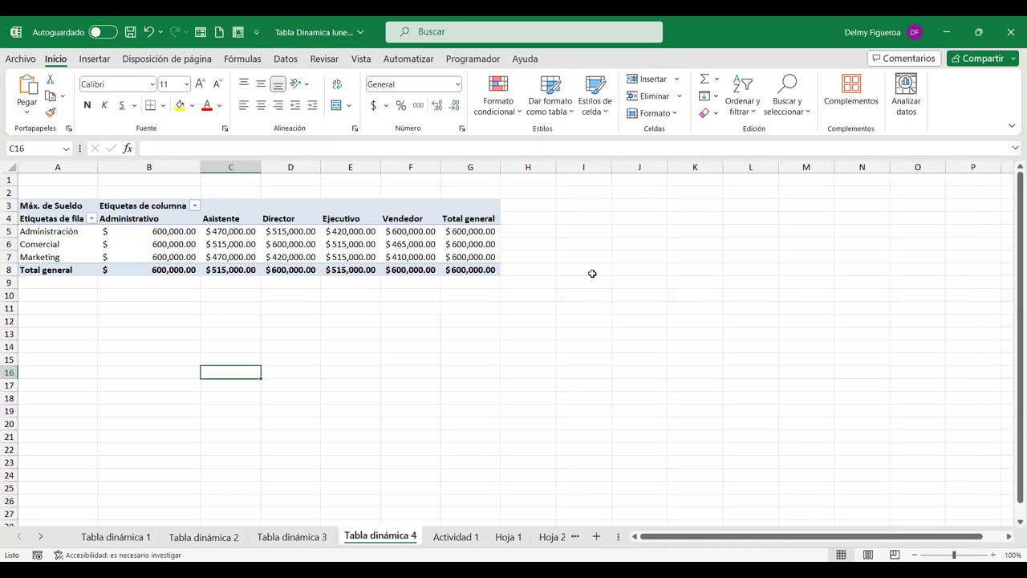
{"action": "left_click", "coordinate": [298, 231]}
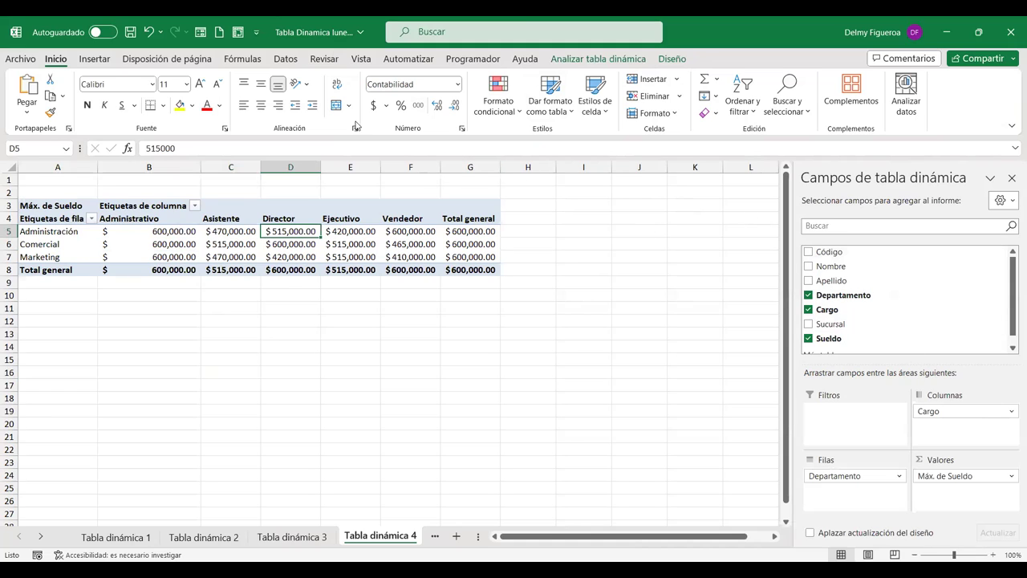
{"action": "left_click", "coordinate": [594, 61]}
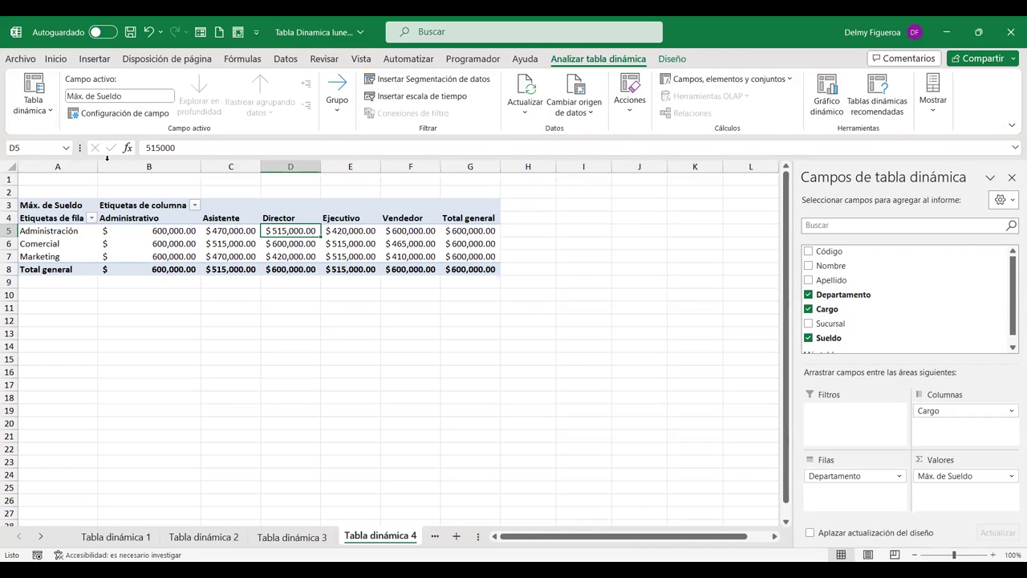
{"action": "left_click", "coordinate": [51, 114]}
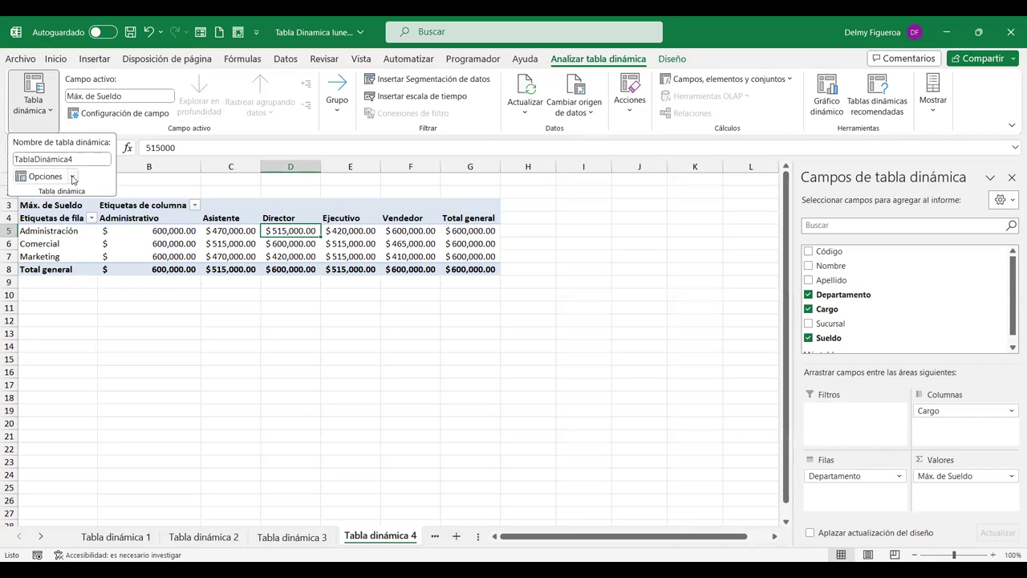
{"action": "left_click", "coordinate": [73, 179]}
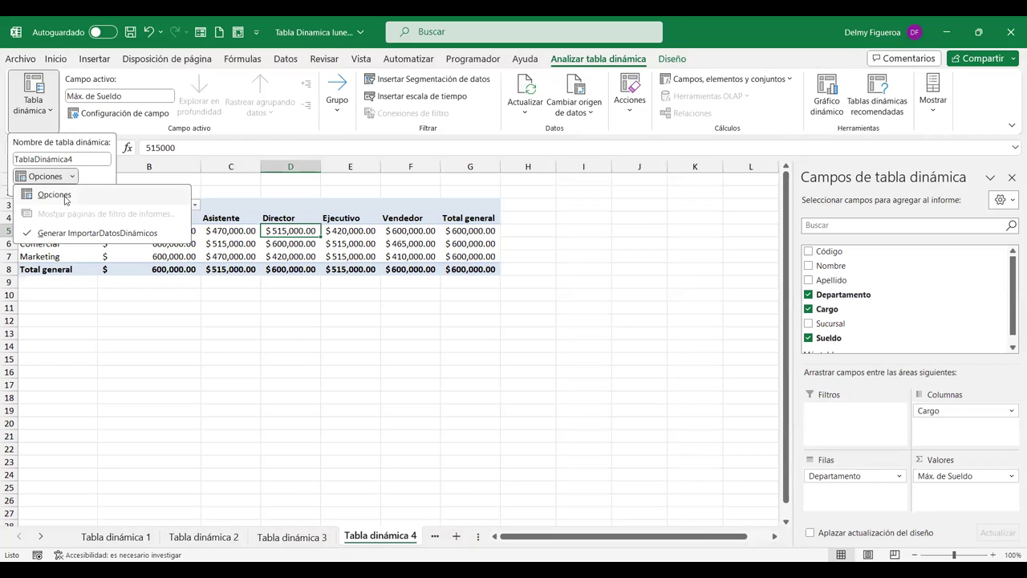
{"action": "key", "text": "Return"}
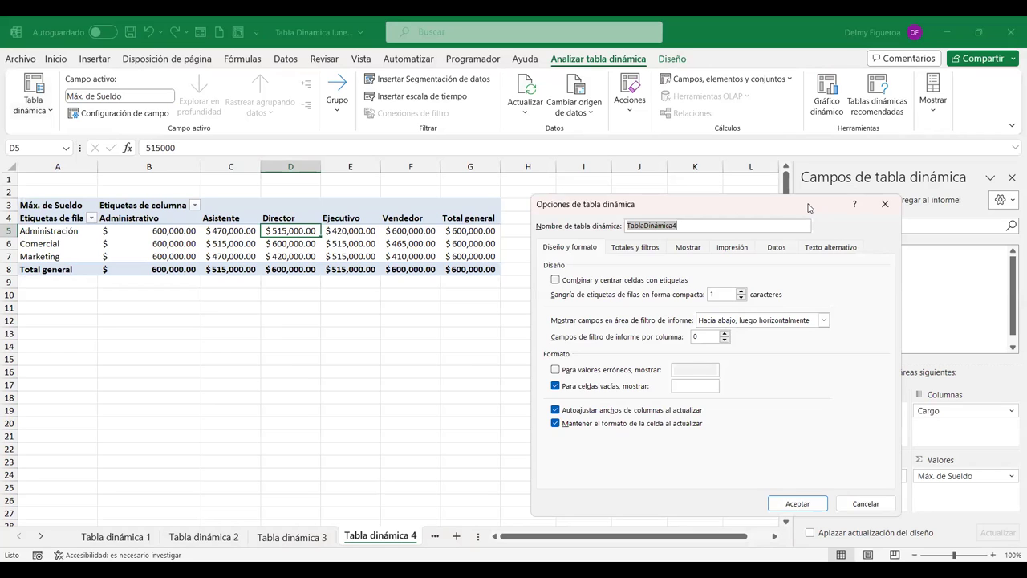
{"action": "left_click_drag", "start_coordinate": [809, 207], "coordinate": [509, 120]}
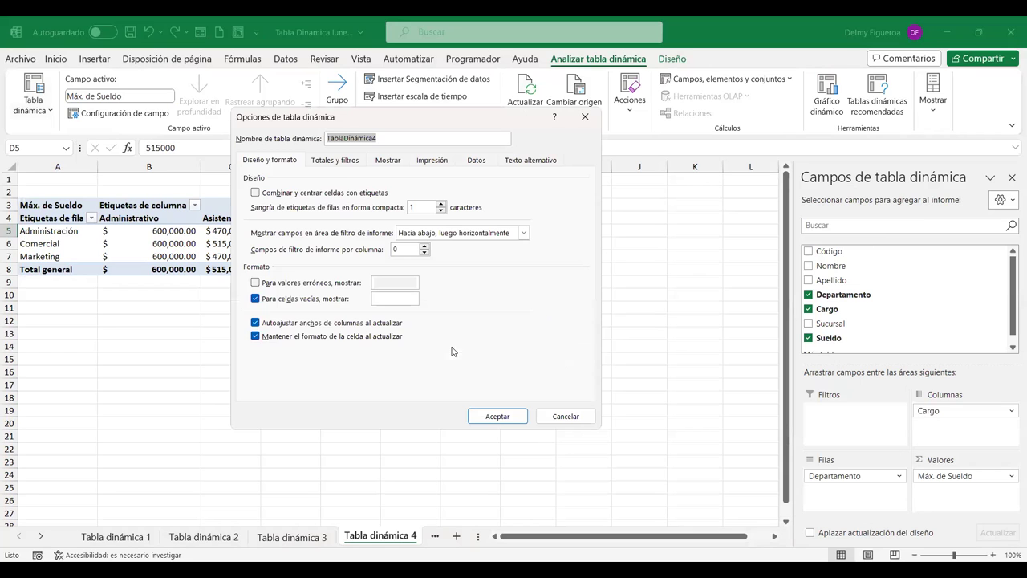
{"action": "left_click", "coordinate": [355, 162]}
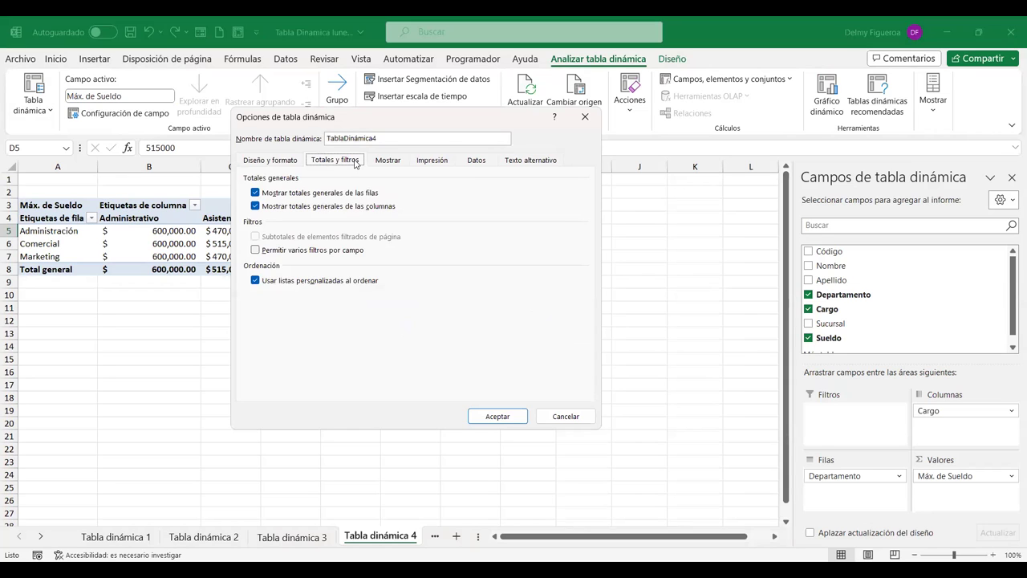
{"action": "left_click", "coordinate": [388, 161]}
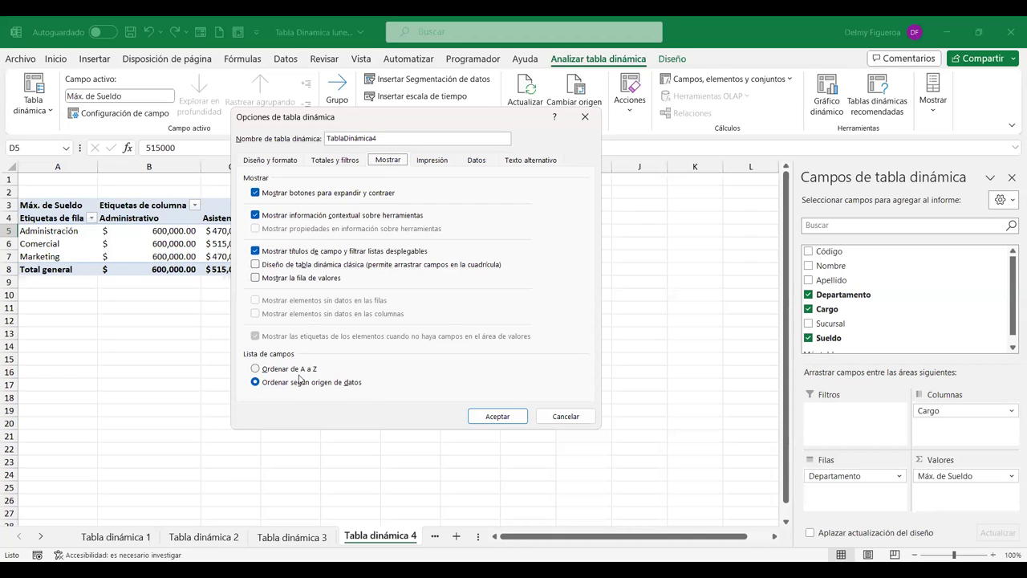
{"action": "left_click", "coordinate": [443, 160]}
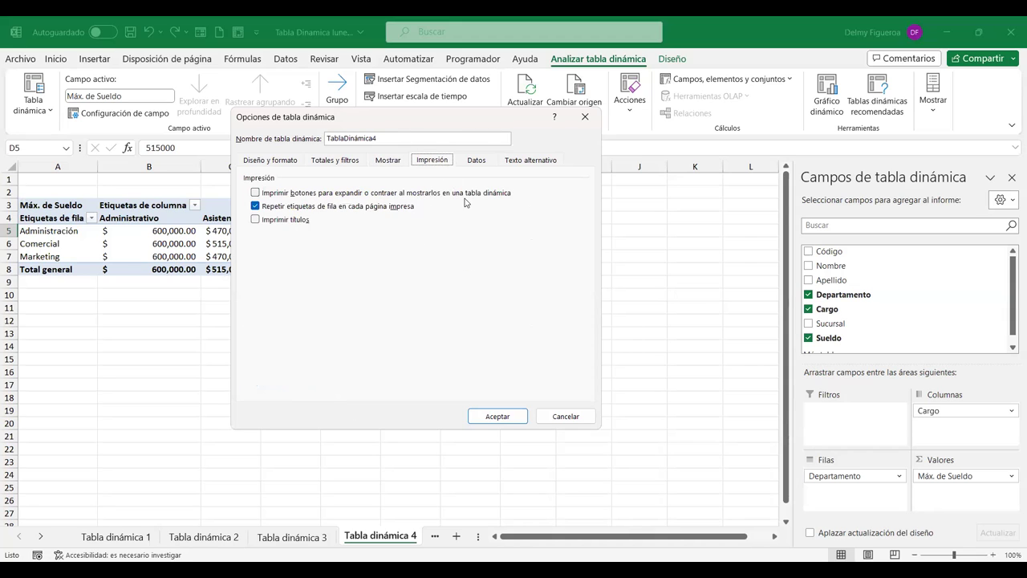
{"action": "left_click", "coordinate": [480, 162]}
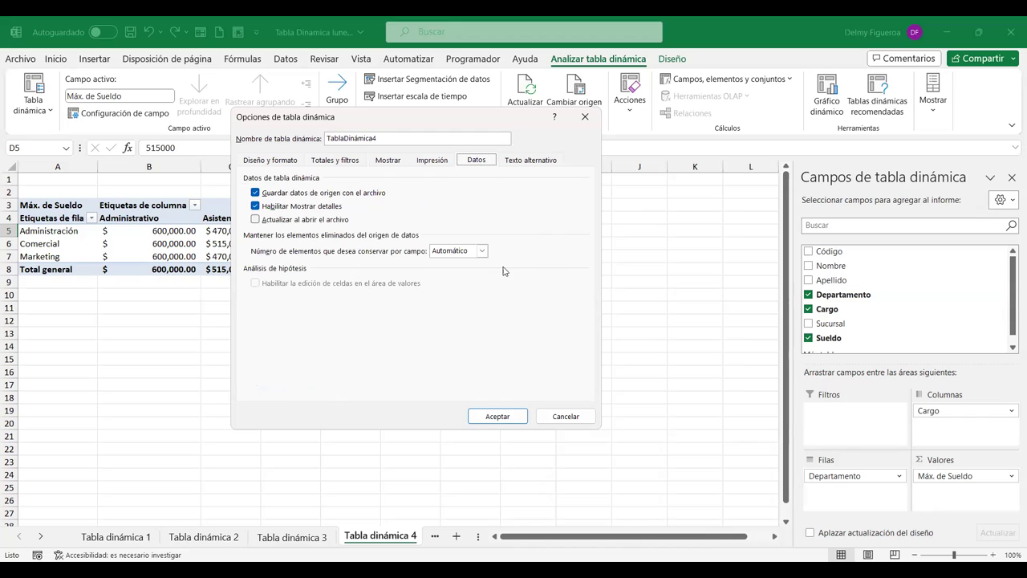
{"action": "left_click", "coordinate": [534, 160]}
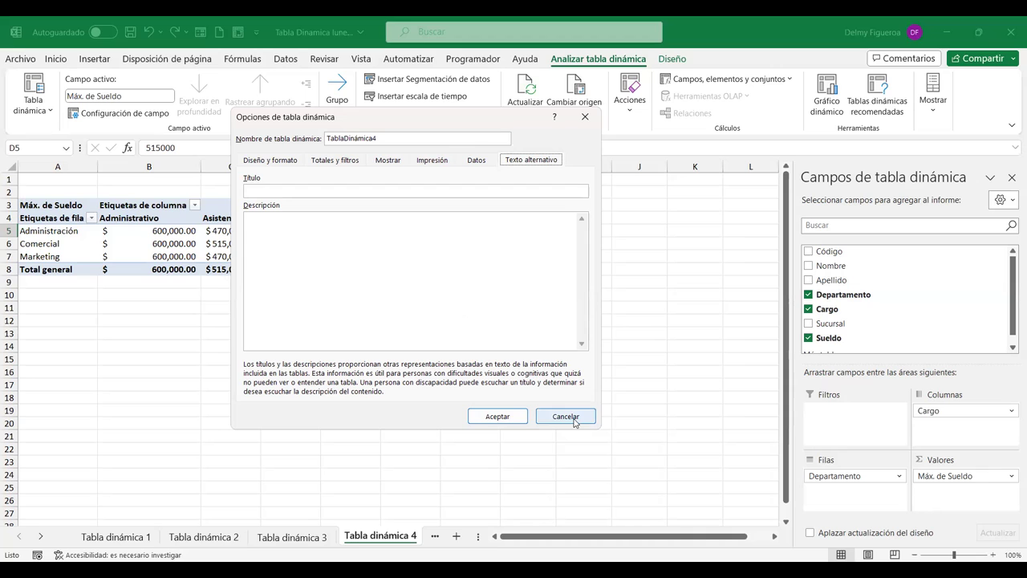
{"action": "left_click_drag", "start_coordinate": [566, 416], "coordinate": [563, 256]}
{"action": "key", "text": "Escape"}
{"action": "left_click", "coordinate": [574, 241]}
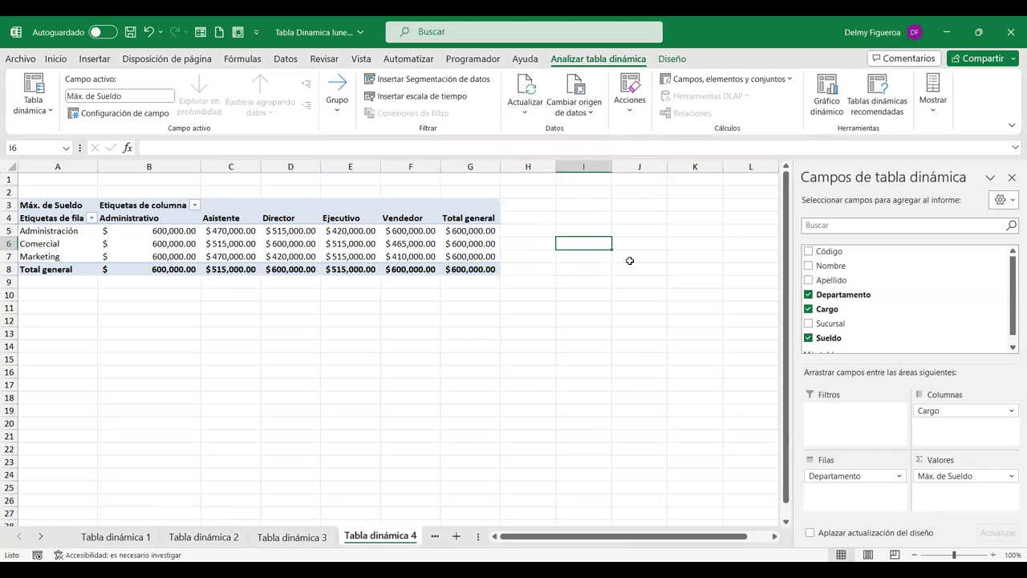
- Select the Vendedor value in F5 and pick the Máx. de Sueldo active field
{"action": "left_click", "coordinate": [72, 192]}
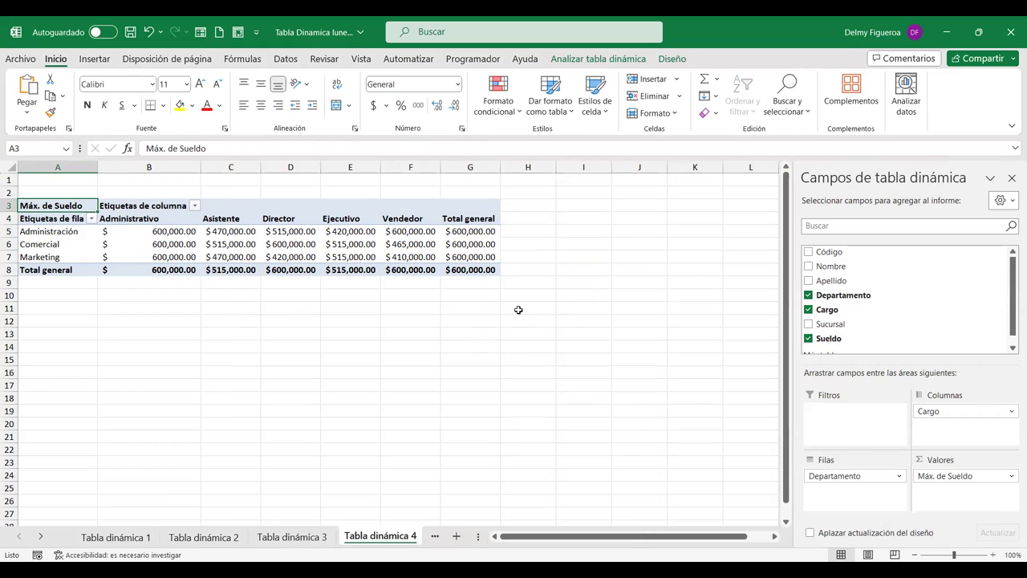
{"action": "mouse_move", "coordinate": [388, 271]}
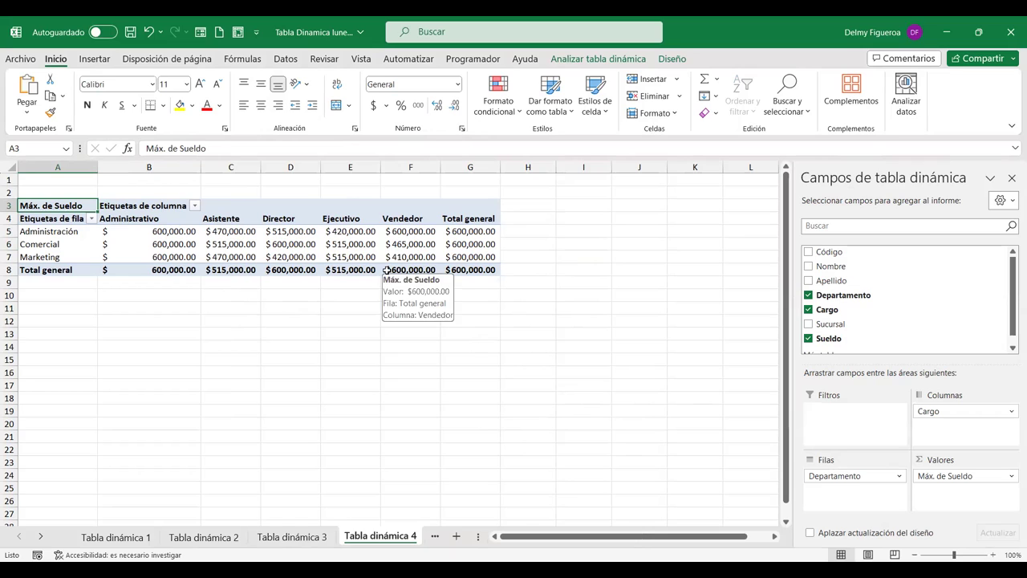
{"action": "left_click", "coordinate": [533, 309]}
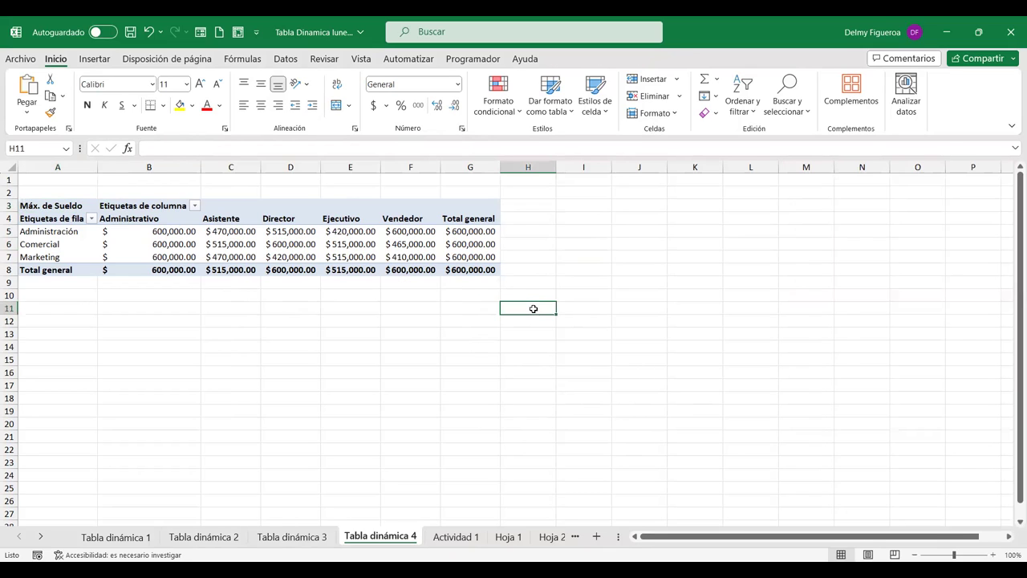
{"action": "left_click", "coordinate": [414, 231]}
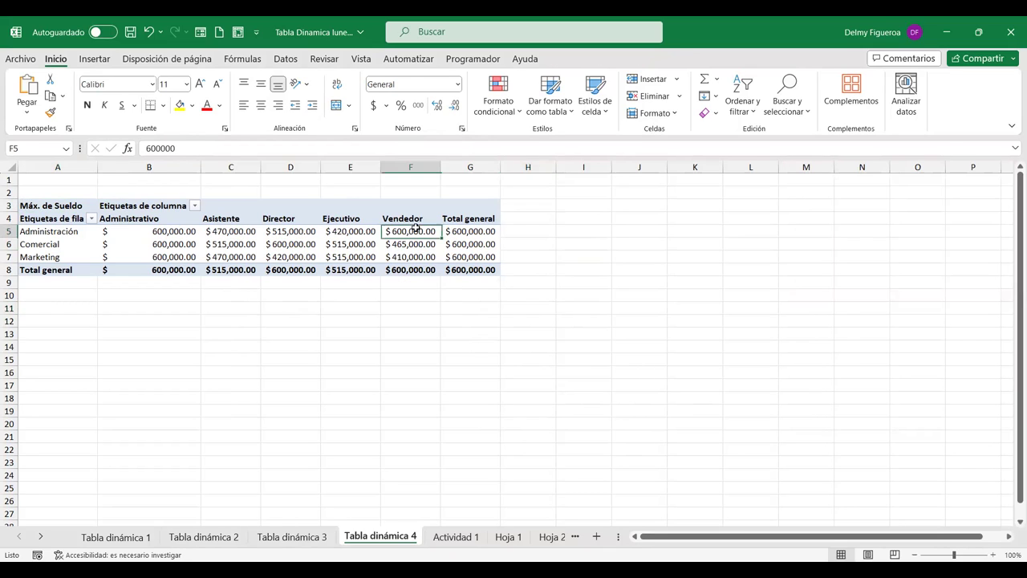
{"action": "left_click", "coordinate": [607, 57]}
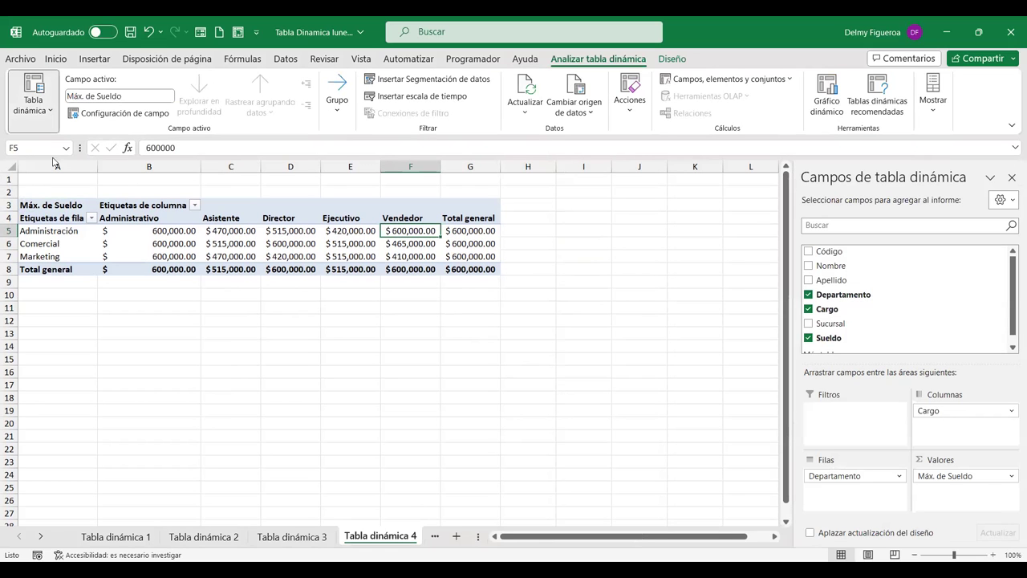
{"action": "left_click", "coordinate": [50, 111]}
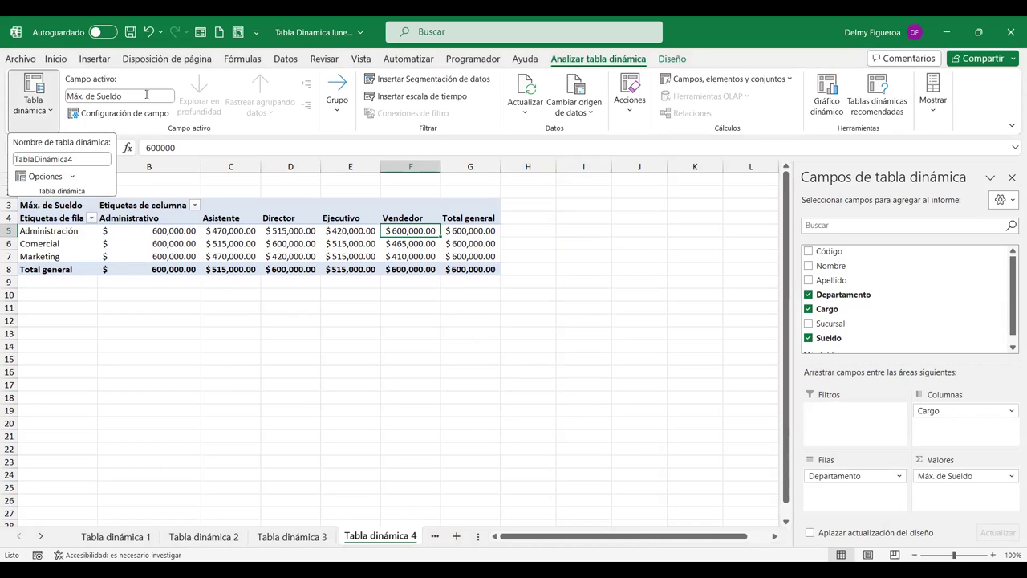
{"action": "left_click", "coordinate": [146, 94]}
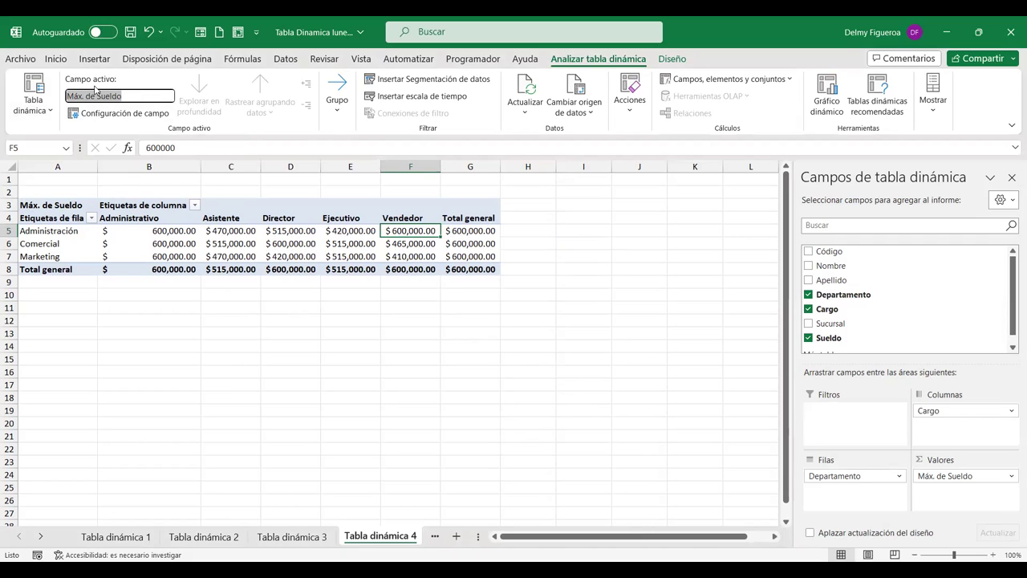
- Display Máx. de Sueldo as % del total general, e.g. Comercial Vendedor 77.50%
{"action": "left_click", "coordinate": [126, 114]}
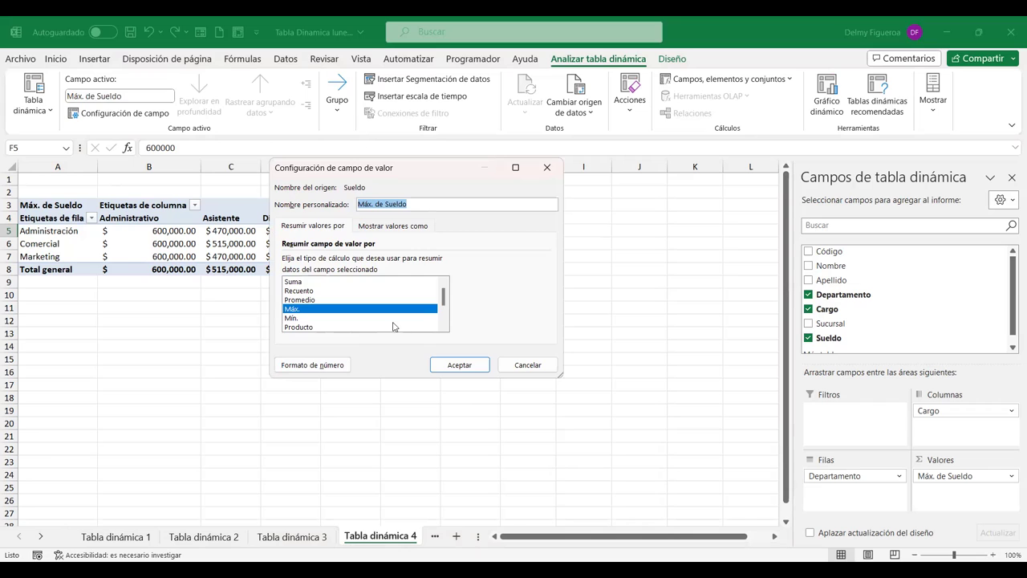
{"action": "mouse_move", "coordinate": [443, 297]}
{"action": "left_mouse_down"}
{"action": "mouse_move", "coordinate": [443, 319]}
{"action": "mouse_move", "coordinate": [443, 295]}
{"action": "left_mouse_up"}
{"action": "left_click", "coordinate": [405, 228]}
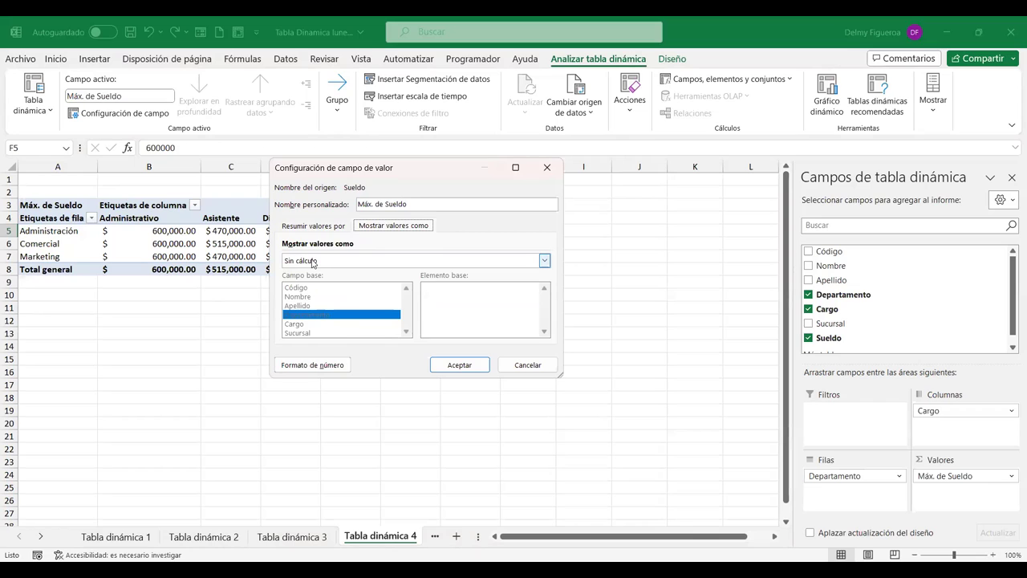
{"action": "left_click", "coordinate": [313, 262]}
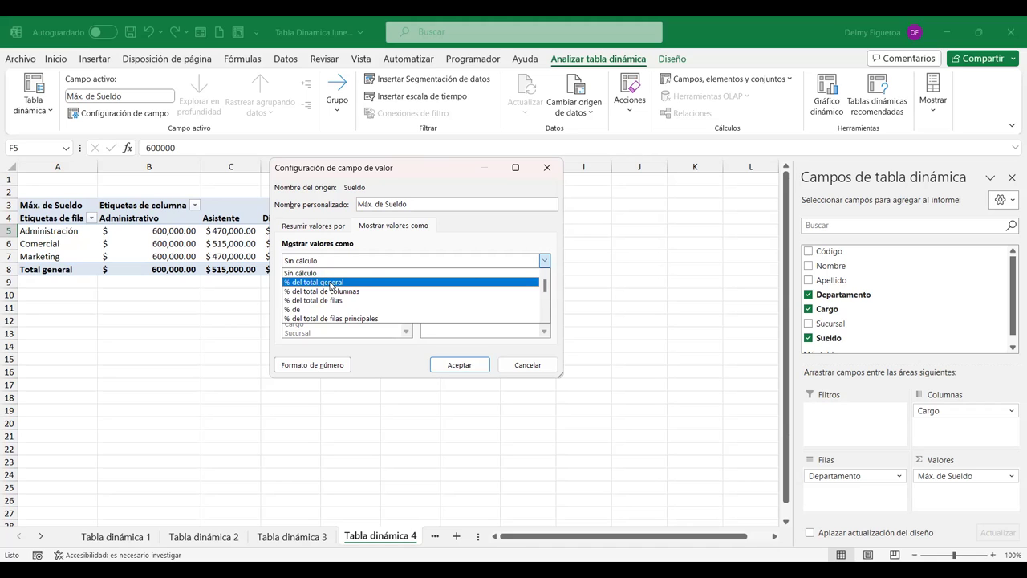
{"action": "left_click", "coordinate": [332, 284]}
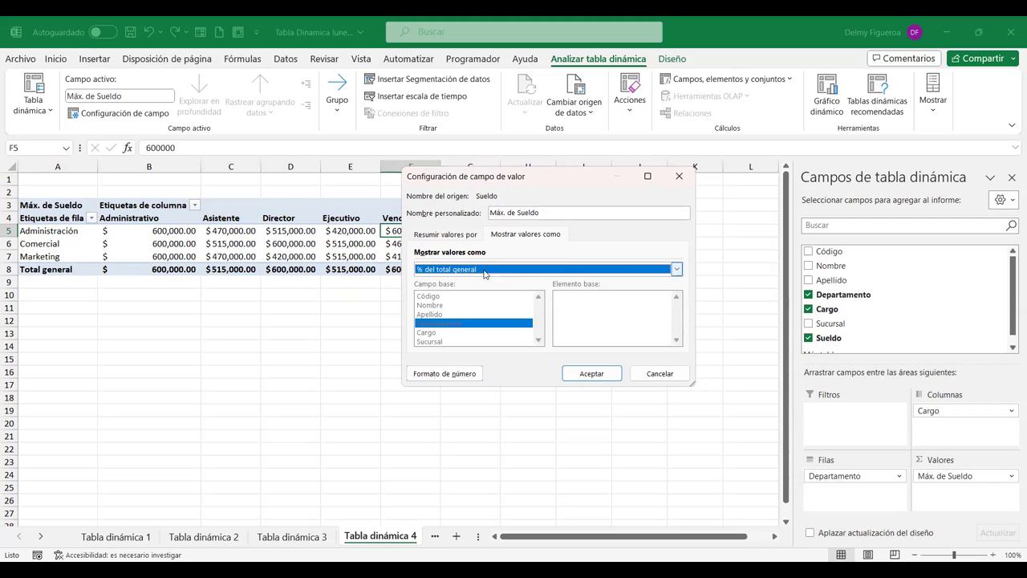
{"action": "left_click", "coordinate": [593, 373]}
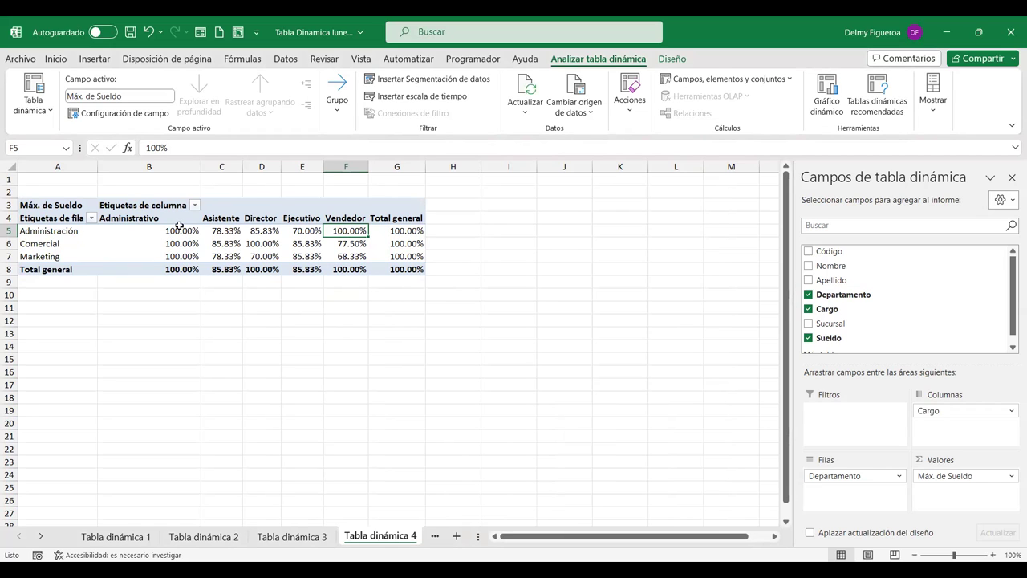
{"action": "left_click", "coordinate": [172, 267]}
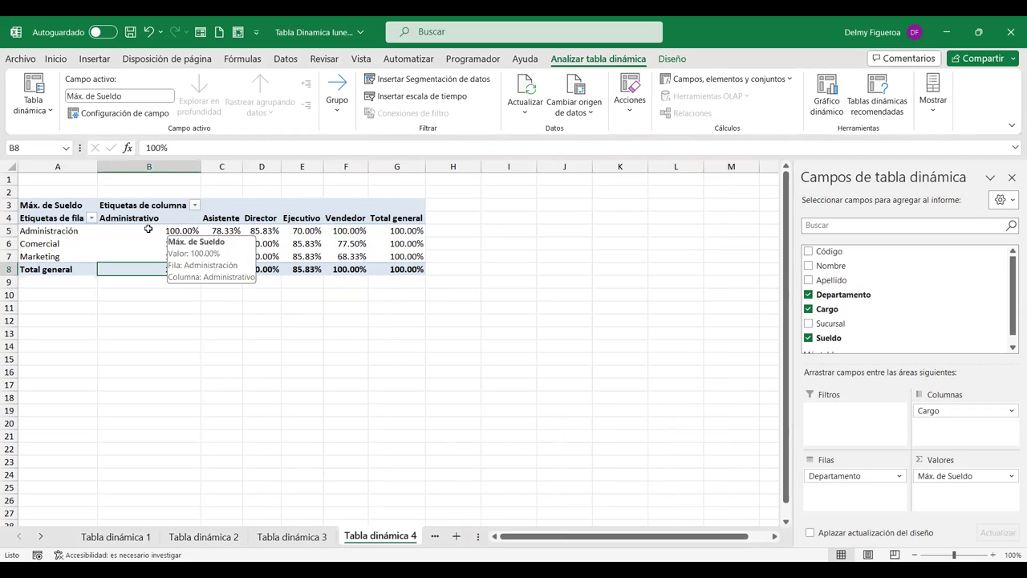
{"action": "left_click", "coordinate": [49, 232]}
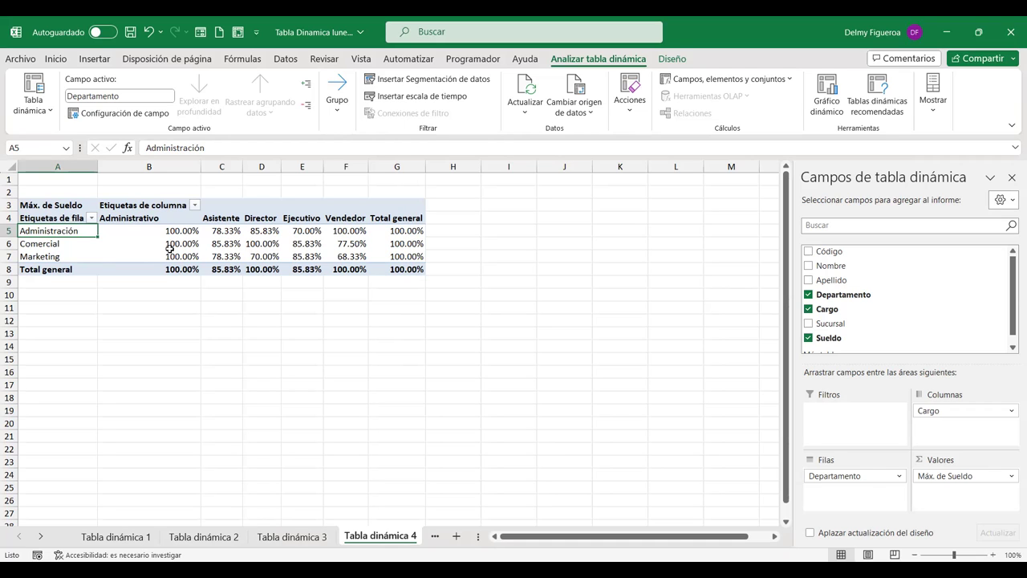
{"action": "mouse_move", "coordinate": [169, 259]}
{"action": "left_click", "coordinate": [230, 230]}
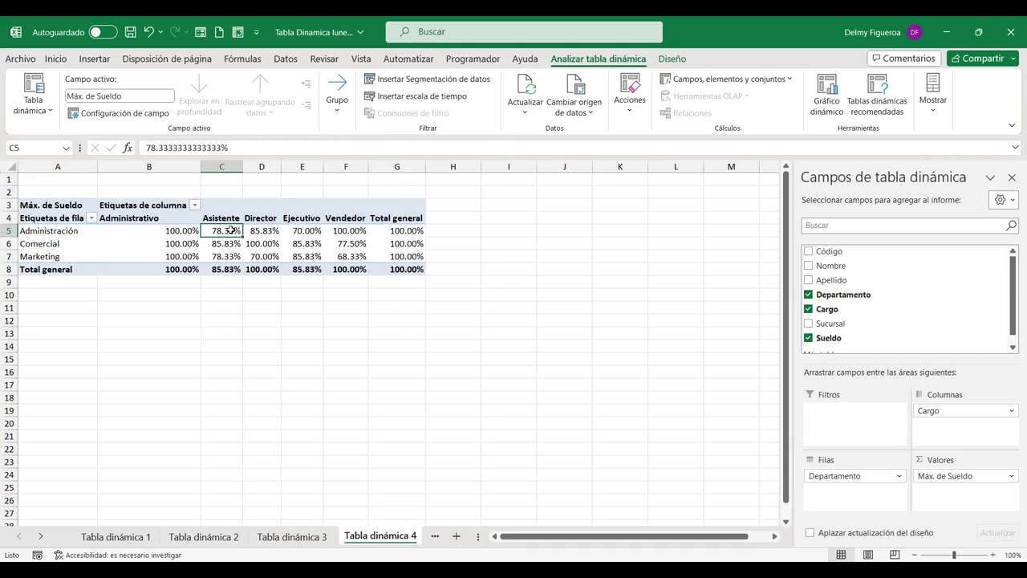
- Switch the Máx. de Sueldo display to % del total de columnas
{"action": "right_click", "coordinate": [232, 232]}
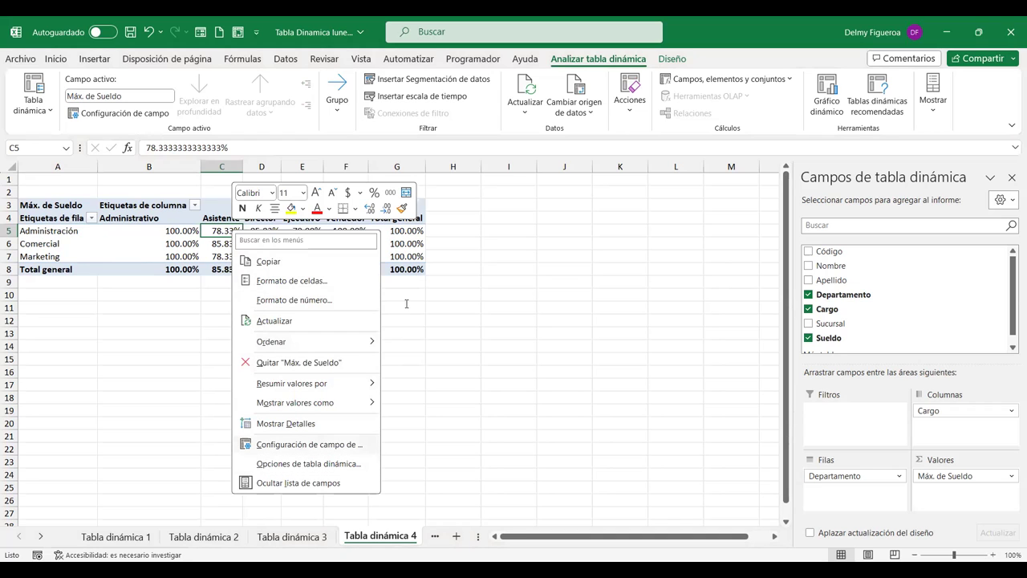
{"action": "left_click", "coordinate": [309, 444]}
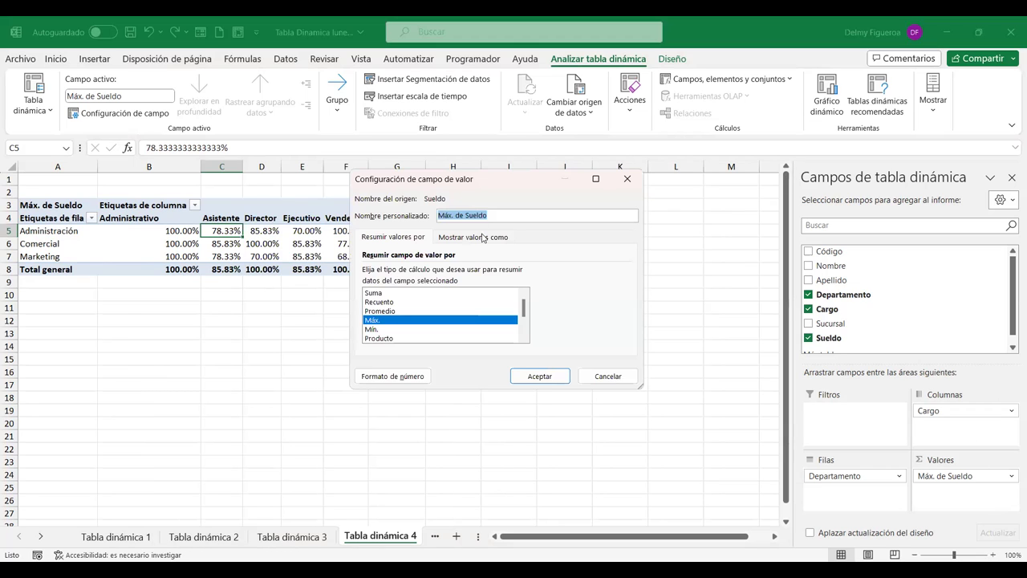
{"action": "left_click", "coordinate": [483, 237]}
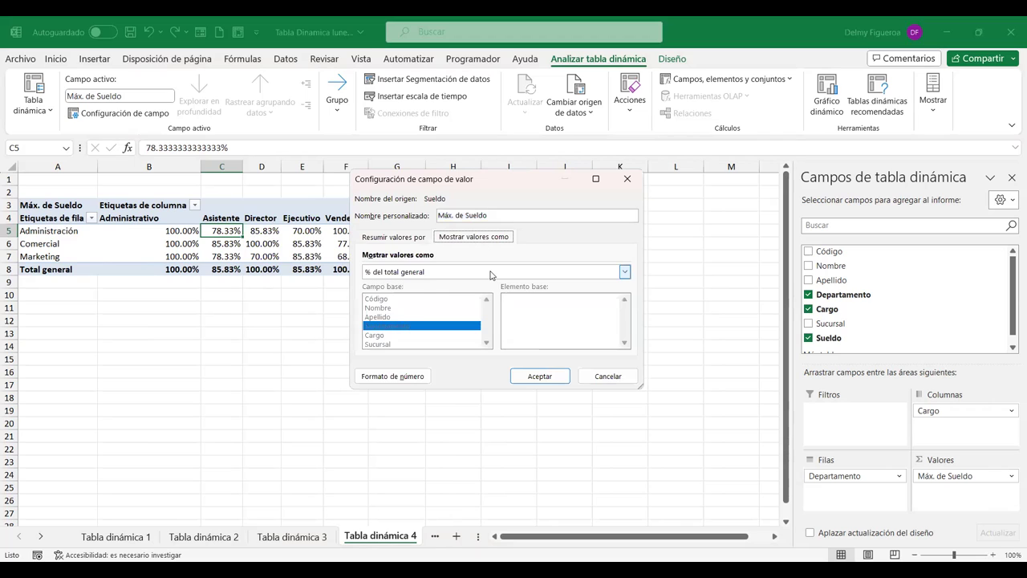
{"action": "left_click", "coordinate": [491, 273]}
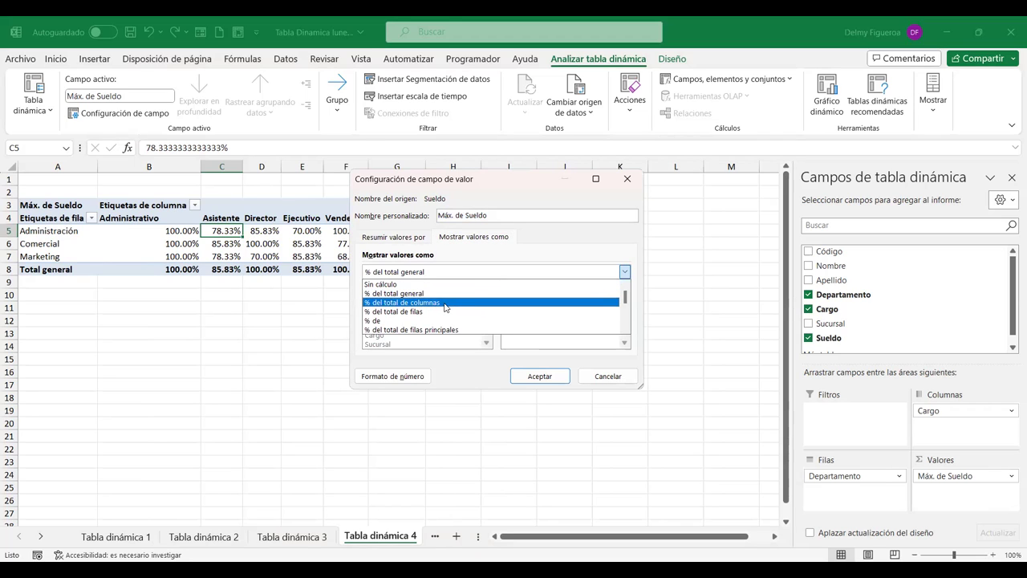
{"action": "left_click", "coordinate": [446, 303]}
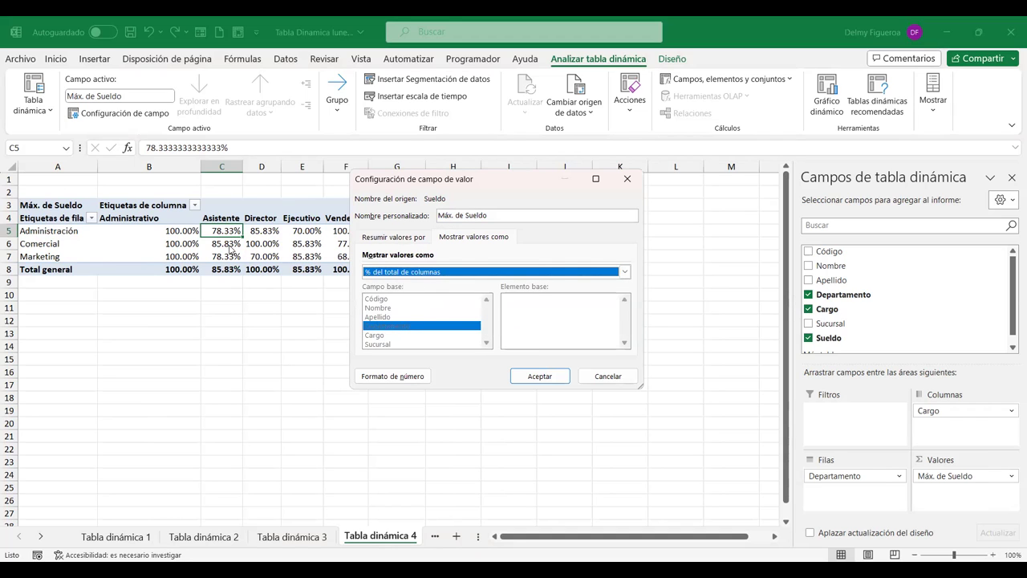
{"action": "left_click", "coordinate": [551, 375]}
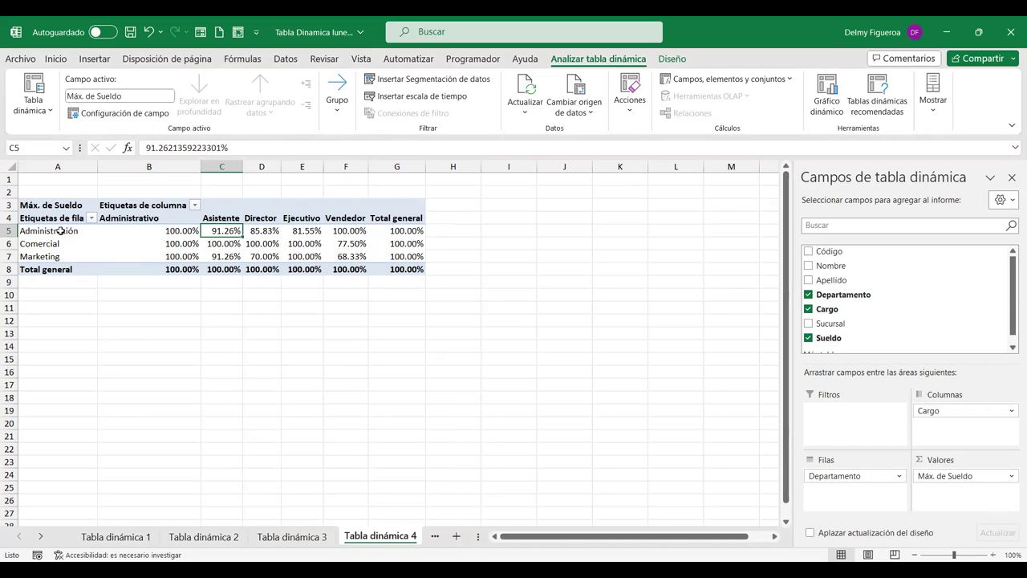
- Show maximum salaries as Diferencia de, base field Departamento, base item Administración
{"action": "right_click", "coordinate": [229, 230]}
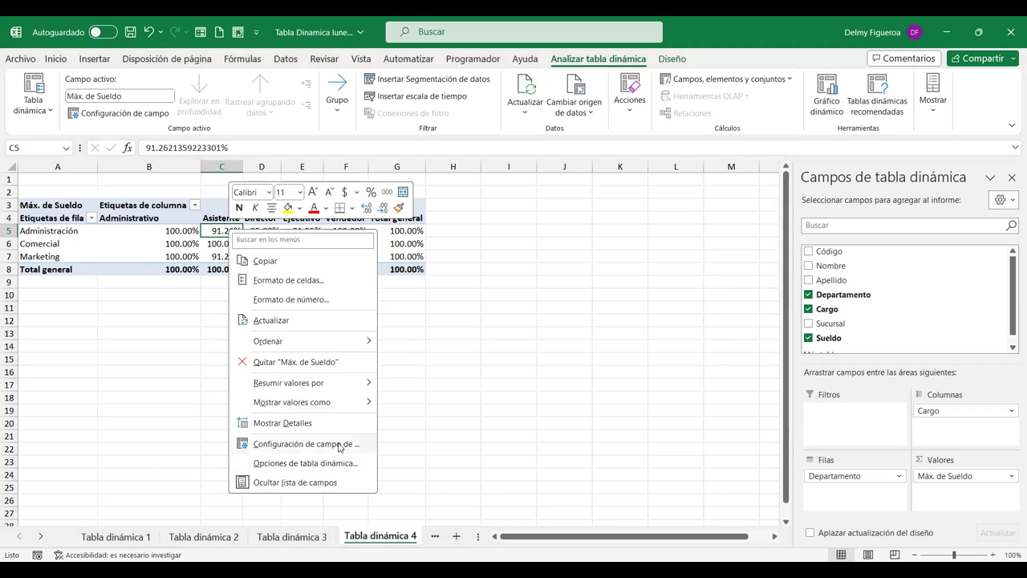
{"action": "left_click", "coordinate": [305, 443]}
{"action": "left_click", "coordinate": [315, 391]}
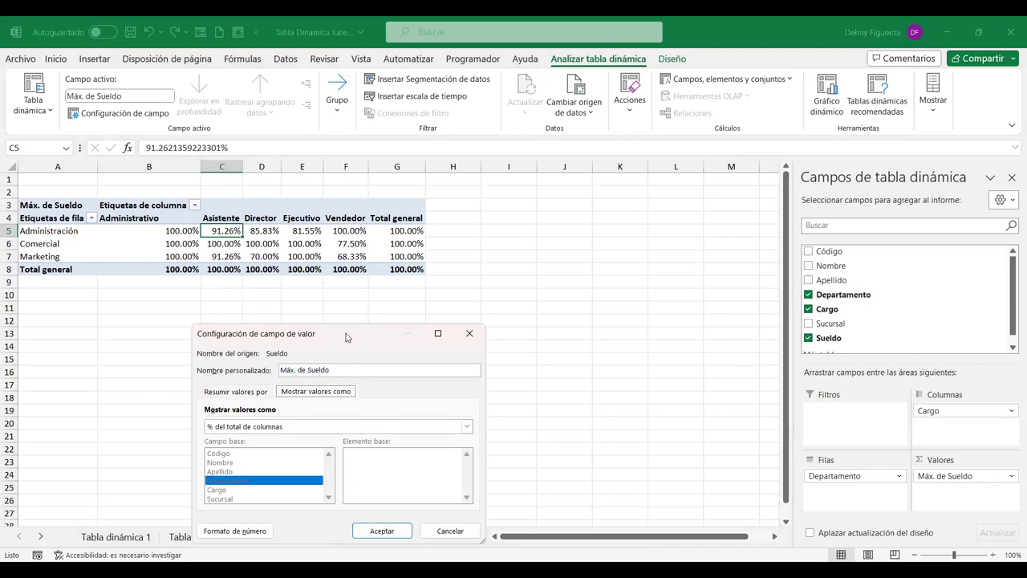
{"action": "left_click_drag", "start_coordinate": [347, 337], "coordinate": [387, 245]}
{"action": "left_click", "coordinate": [508, 334]}
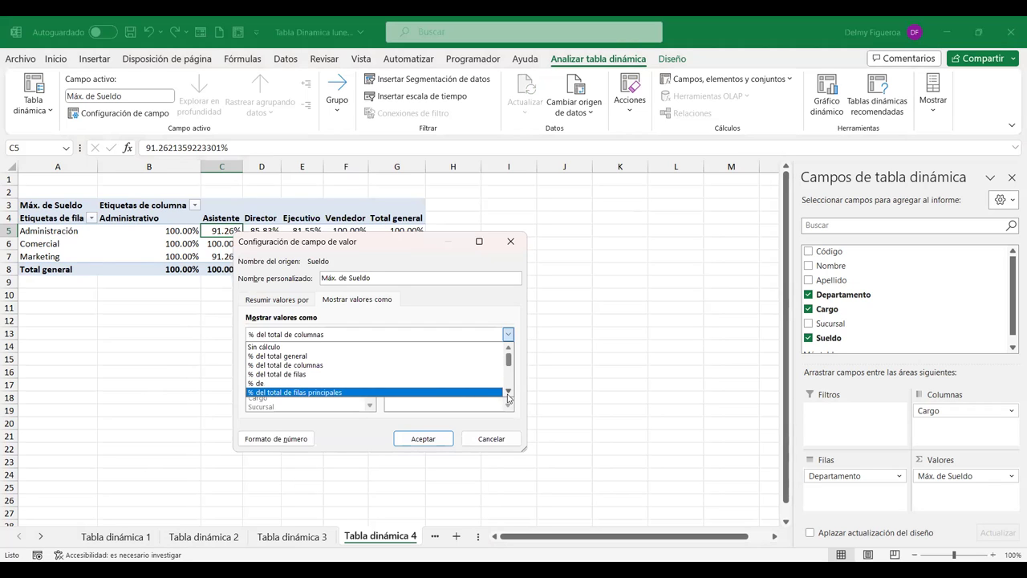
{"action": "left_click", "coordinate": [508, 391]}
{"action": "left_click", "coordinate": [507, 392]}
{"action": "left_click", "coordinate": [507, 391]}
{"action": "left_click", "coordinate": [507, 392]}
{"action": "left_click", "coordinate": [507, 391]}
{"action": "left_click", "coordinate": [507, 391]}
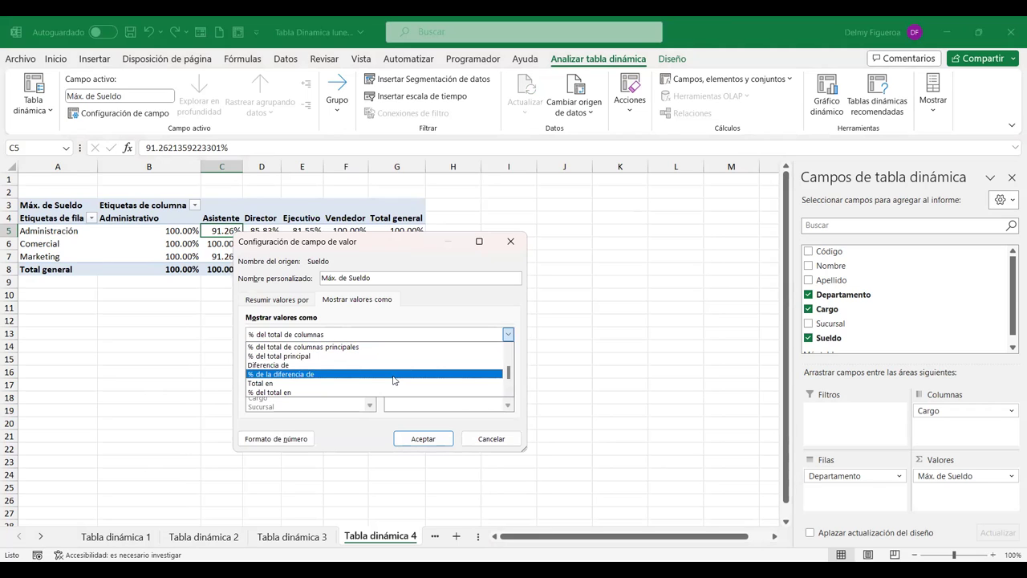
{"action": "left_click", "coordinate": [281, 366]}
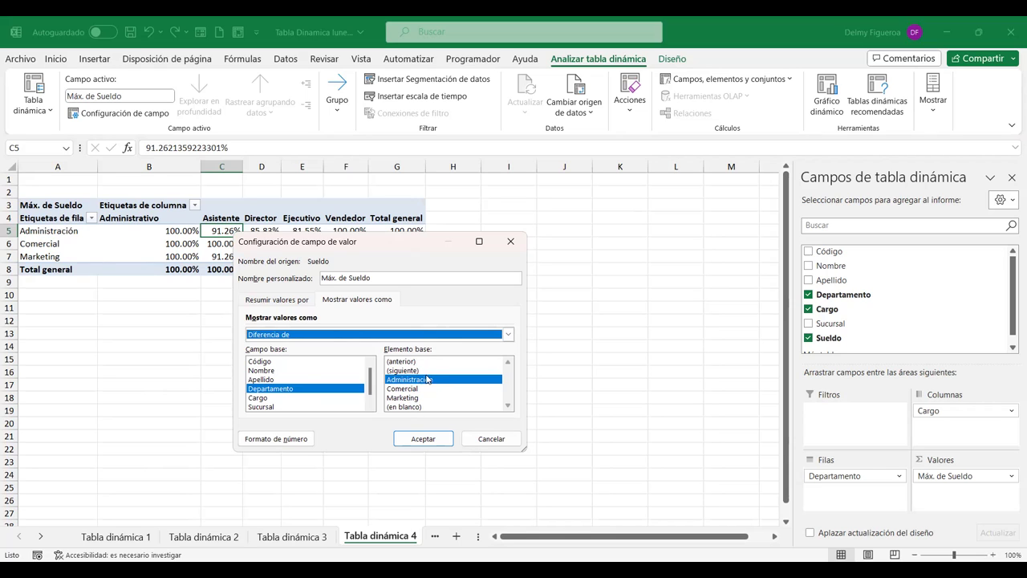
{"action": "left_click", "coordinate": [432, 441]}
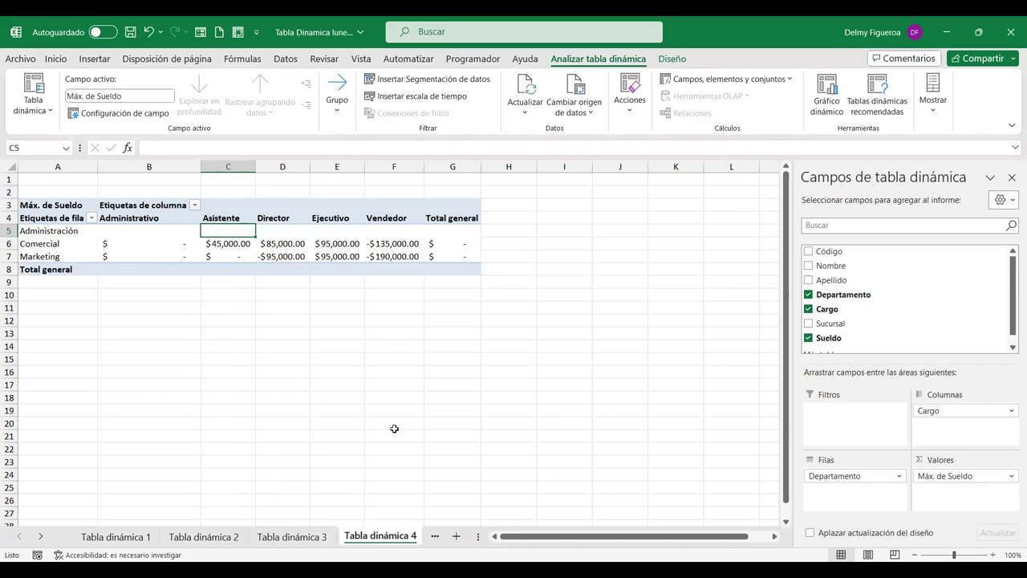
{"action": "left_click", "coordinate": [229, 242]}
{"action": "left_click_drag", "start_coordinate": [164, 232], "coordinate": [164, 257]}
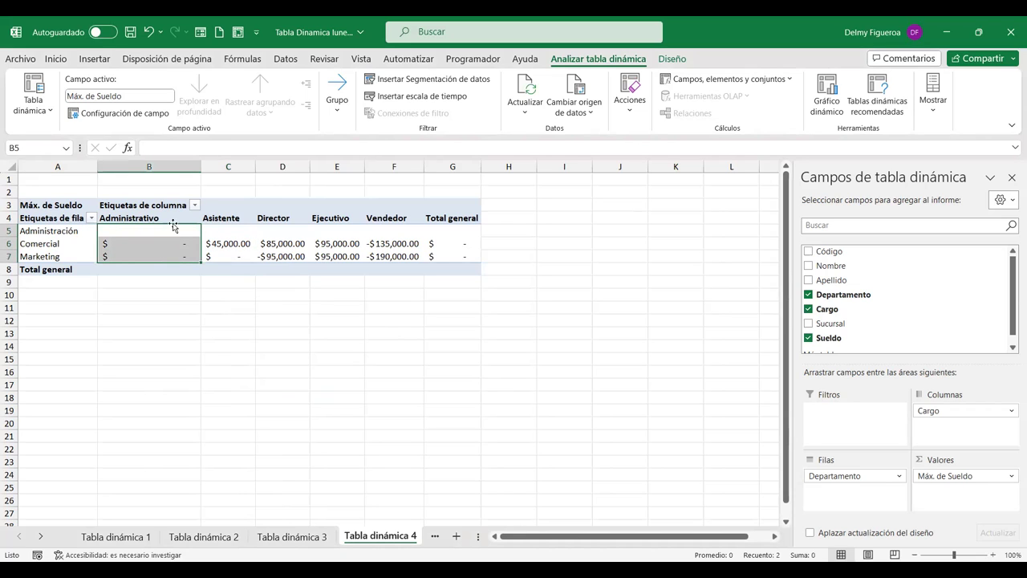
{"action": "left_click", "coordinate": [223, 244]}
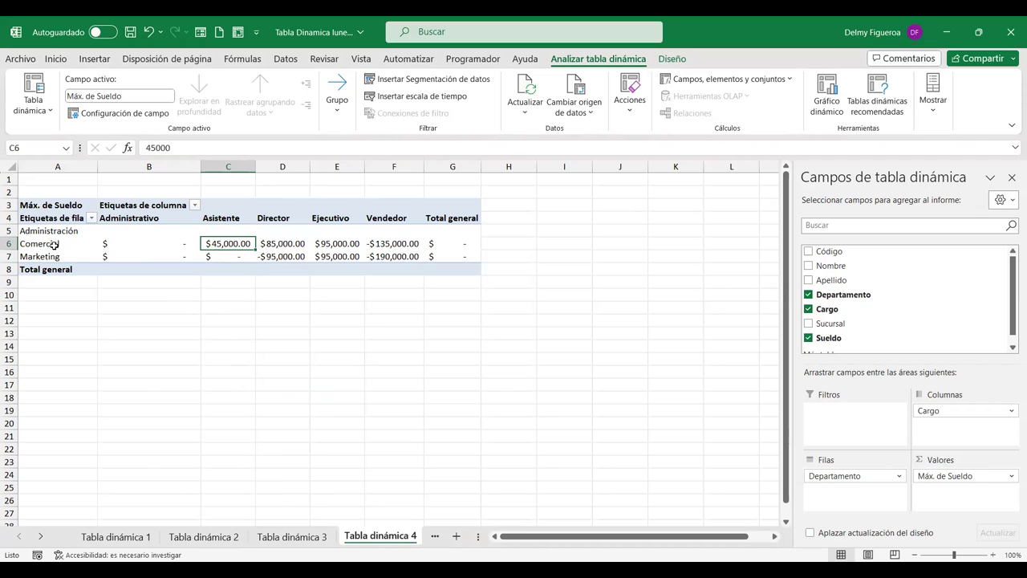
{"action": "left_click", "coordinate": [282, 243]}
{"action": "left_click", "coordinate": [282, 256]}
{"action": "left_click", "coordinate": [351, 245]}
{"action": "left_click", "coordinate": [409, 249]}
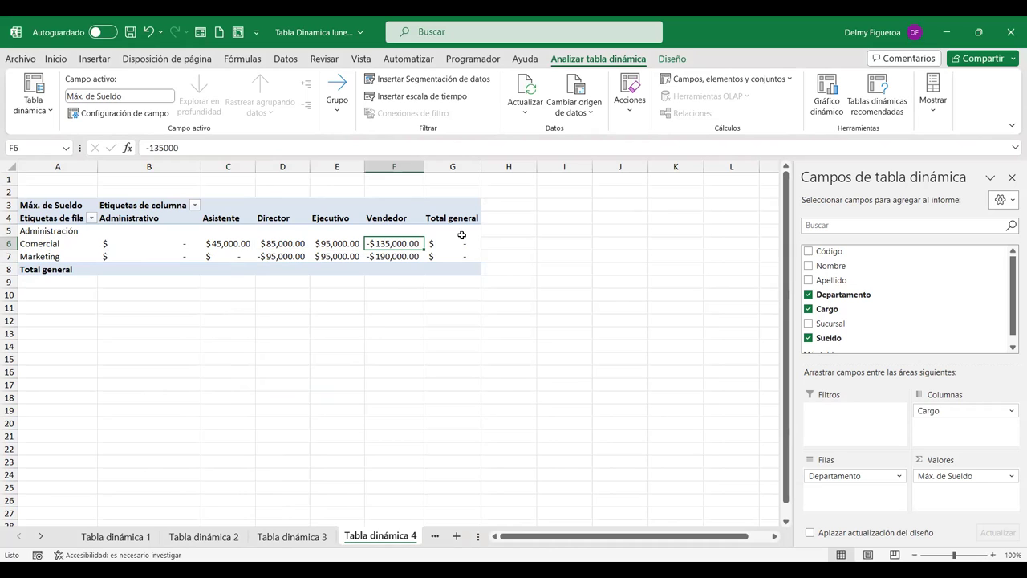
{"action": "right_click", "coordinate": [465, 232]}
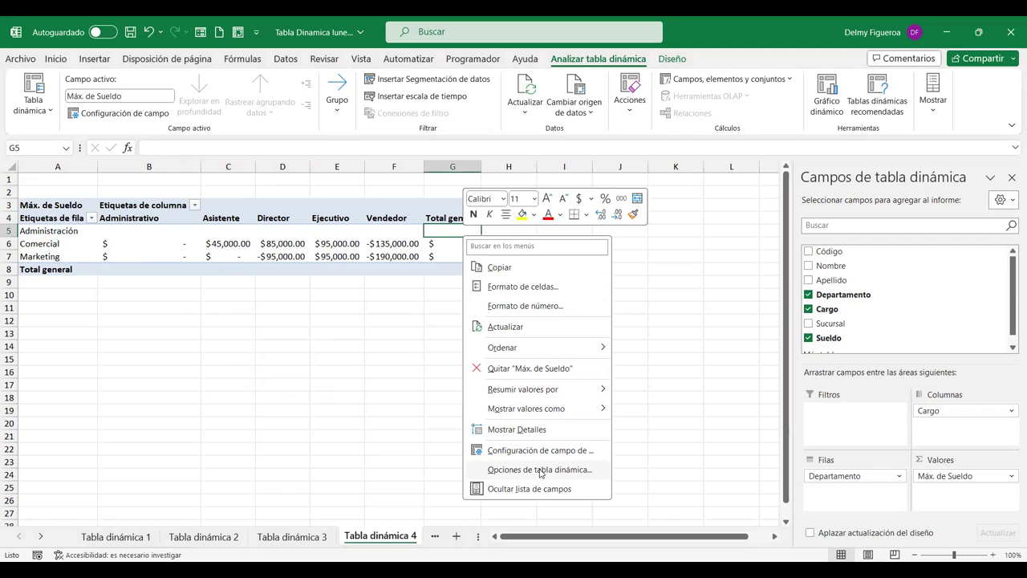
{"action": "left_click", "coordinate": [540, 471]}
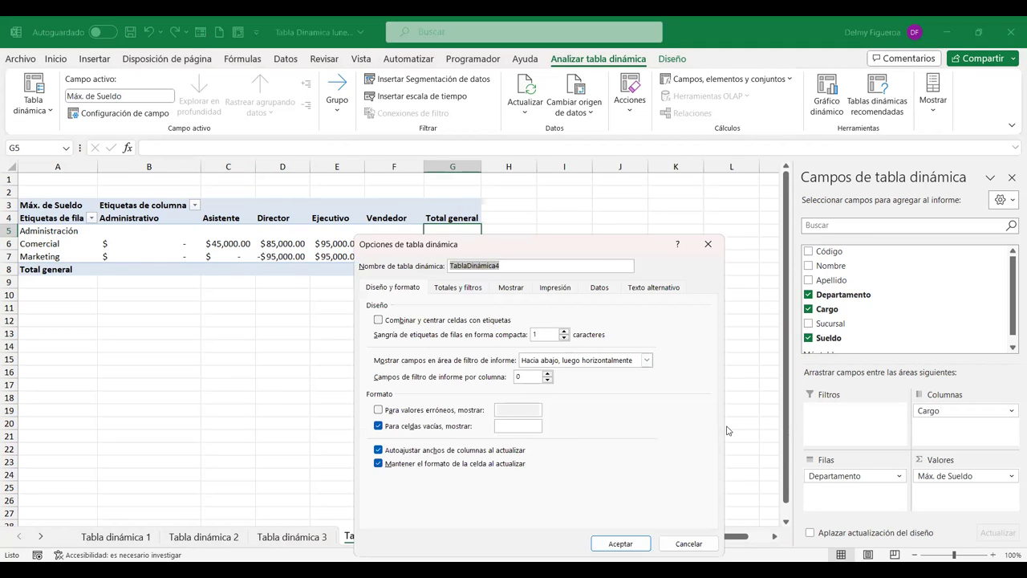
{"action": "key", "text": "Return"}
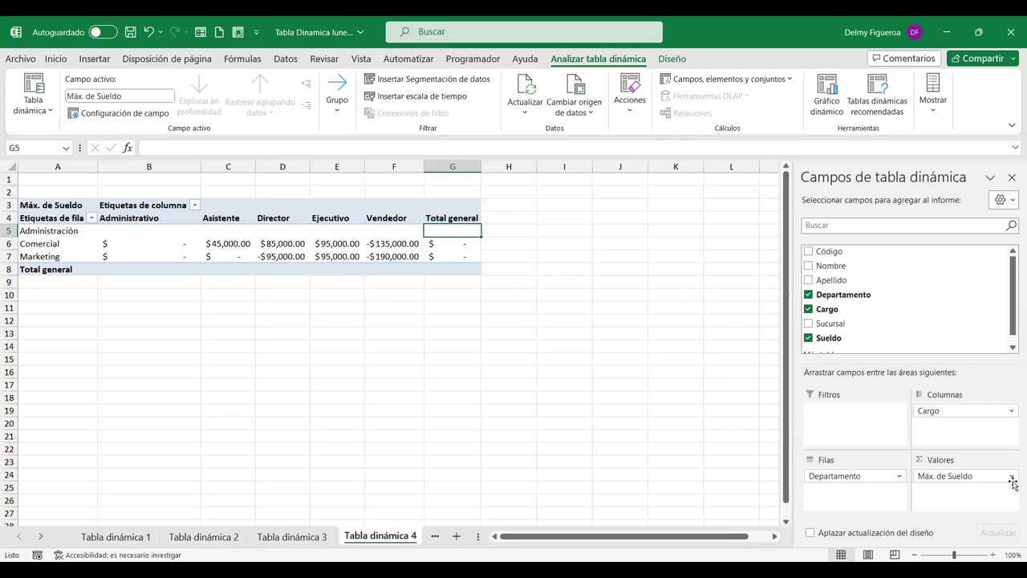
- Reset Máx. de Sueldo to Sin cálculo, restoring Comercial Vendedor's $465,000.00
{"action": "left_click", "coordinate": [1011, 476]}
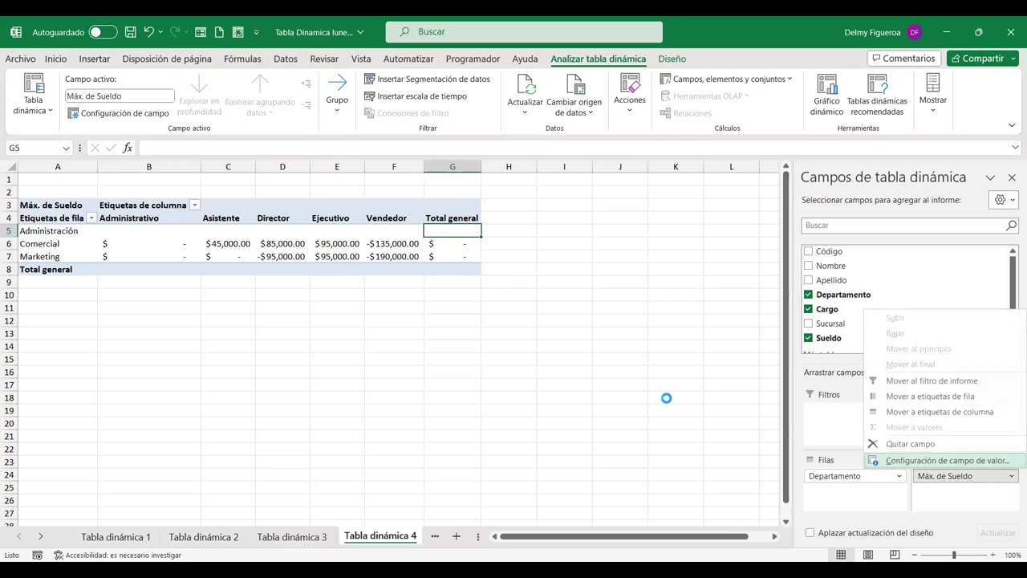
{"action": "left_click", "coordinate": [517, 234]}
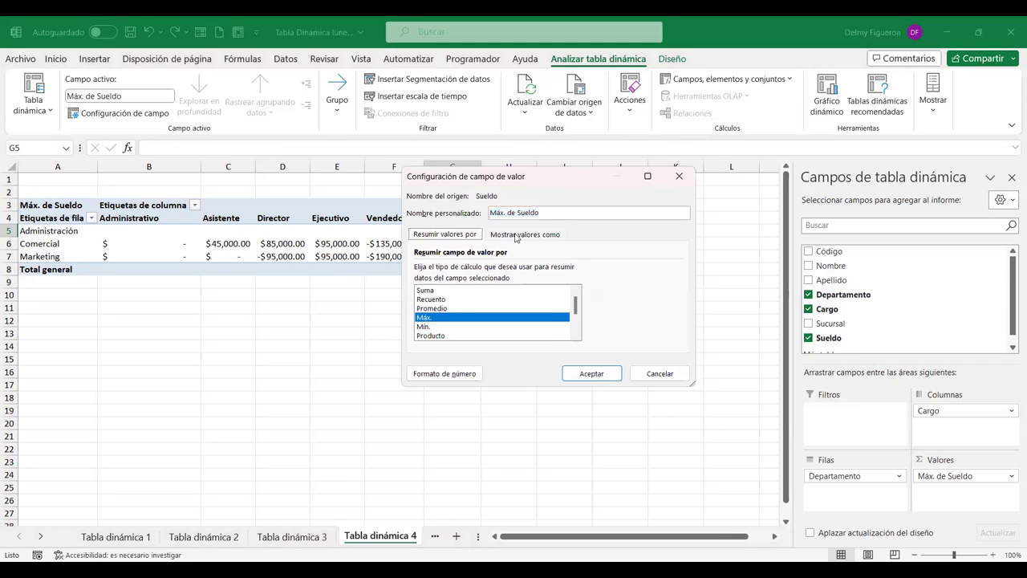
{"action": "left_click", "coordinate": [489, 269]}
{"action": "scroll", "coordinate": [460, 297], "scroll_direction": "up", "scroll_amount": 3}
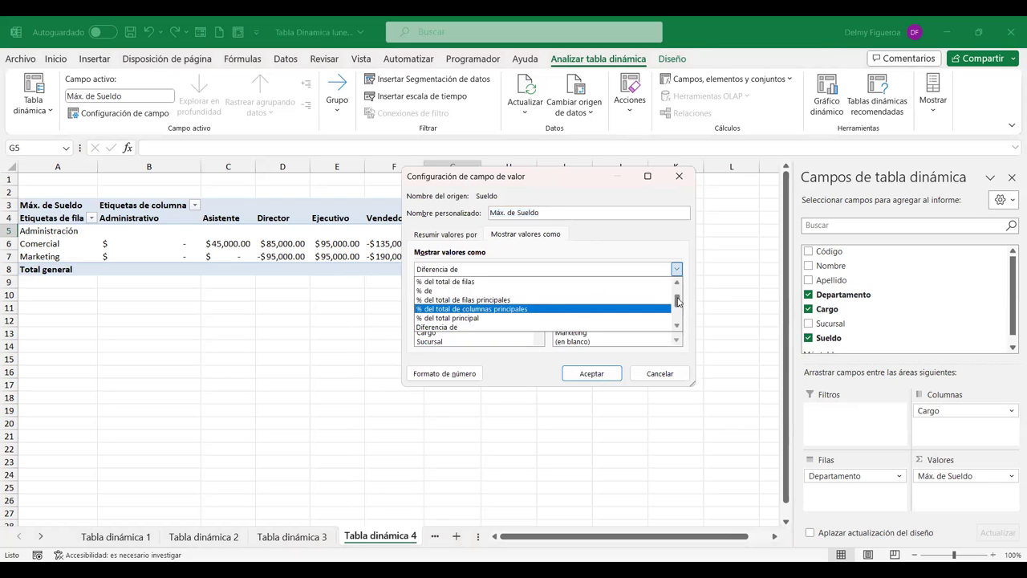
{"action": "left_click", "coordinate": [460, 283]}
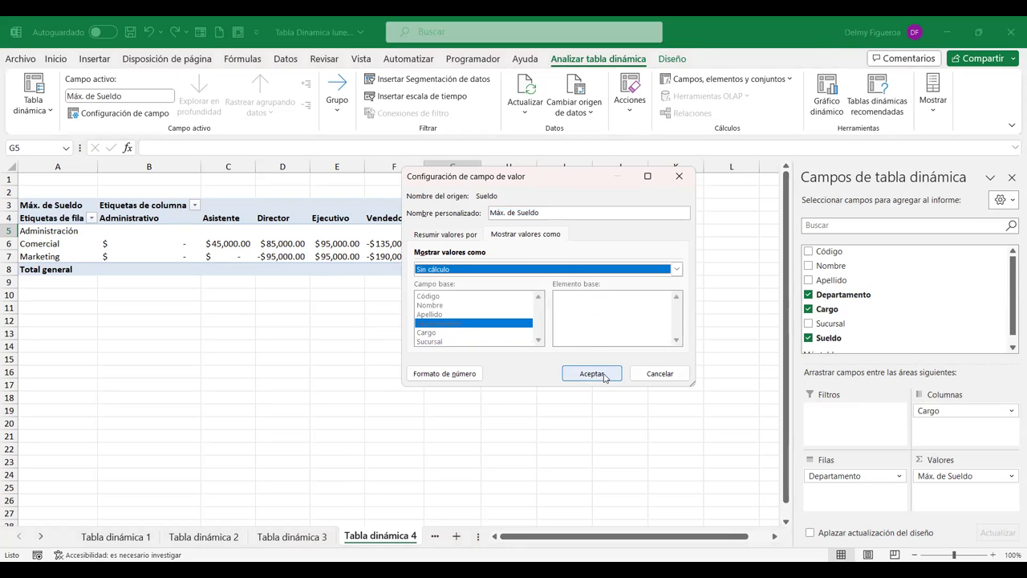
{"action": "left_click", "coordinate": [594, 373]}
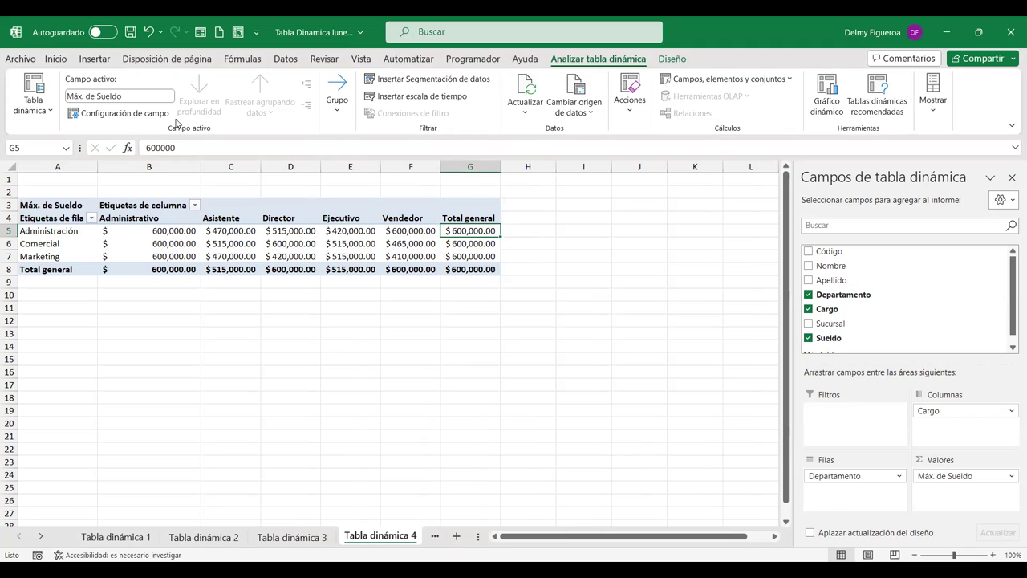
{"action": "left_click", "coordinate": [337, 115]}
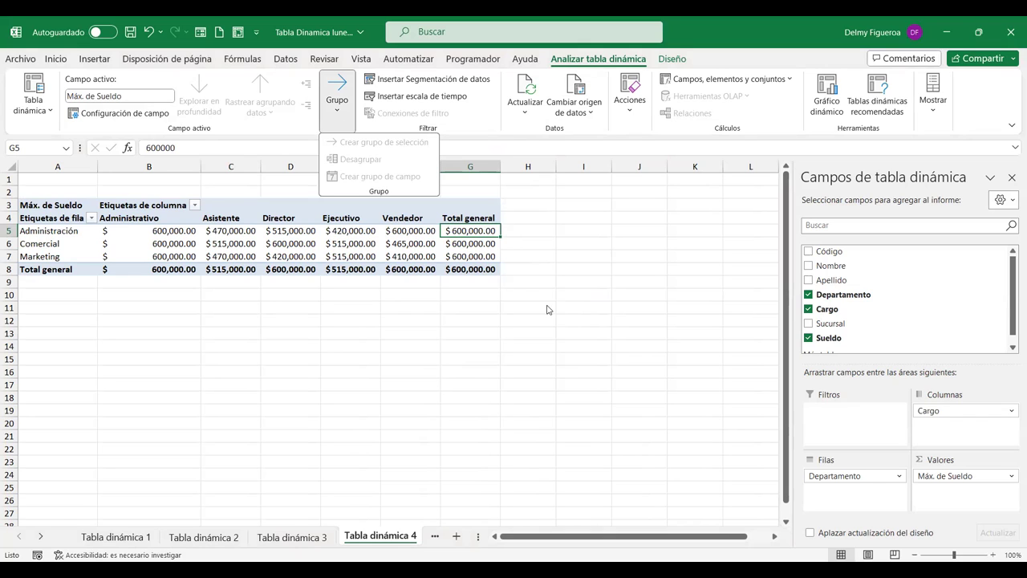
- Move Máx. de Sueldo from Valores into Filas so individual salaries list under each department
{"action": "left_click", "coordinate": [946, 477]}
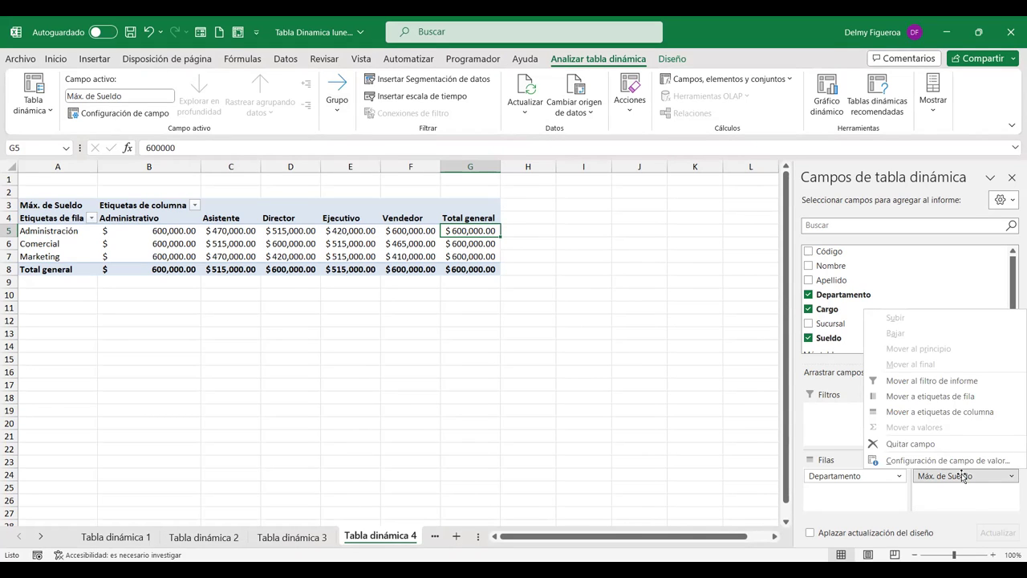
{"action": "left_click_drag", "start_coordinate": [963, 476], "coordinate": [858, 493]}
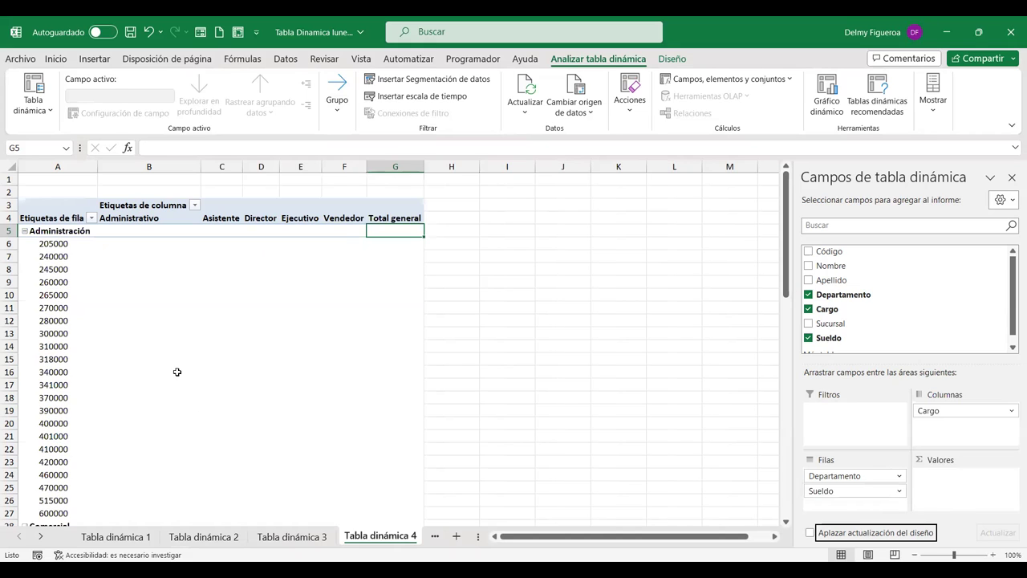
{"action": "left_click", "coordinate": [337, 101]}
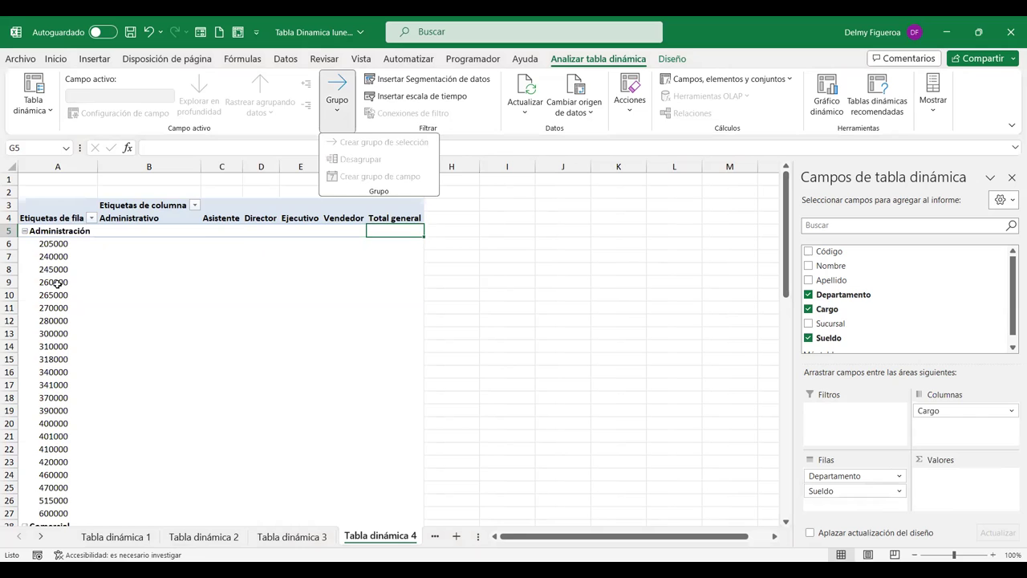
{"action": "right_click", "coordinate": [58, 287]}
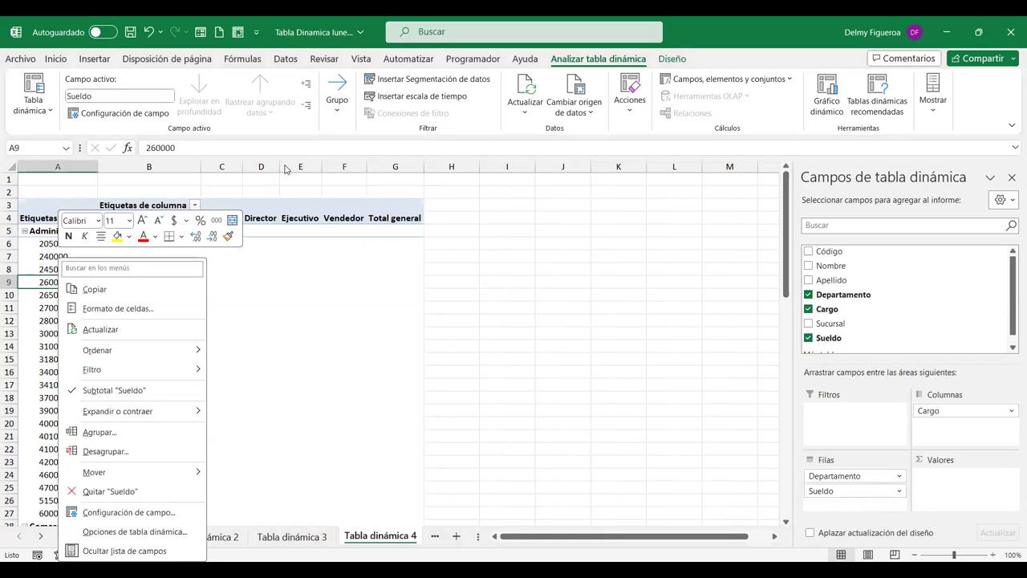
{"action": "left_click", "coordinate": [338, 112]}
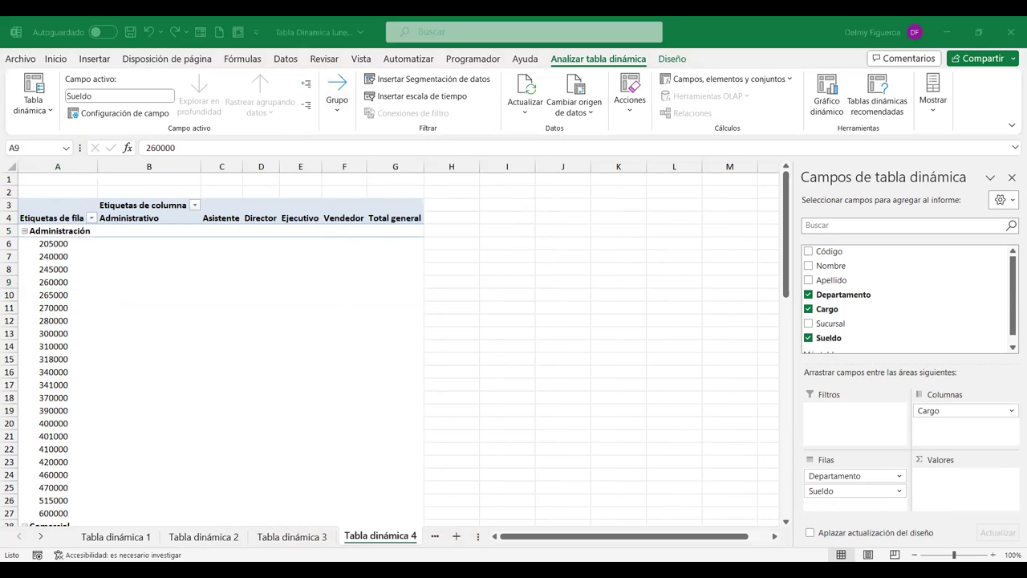
- On Actividad 1, go to the empty cell H154 below the salary column
{"action": "left_click", "coordinate": [41, 536]}
{"action": "left_click", "coordinate": [370, 535]}
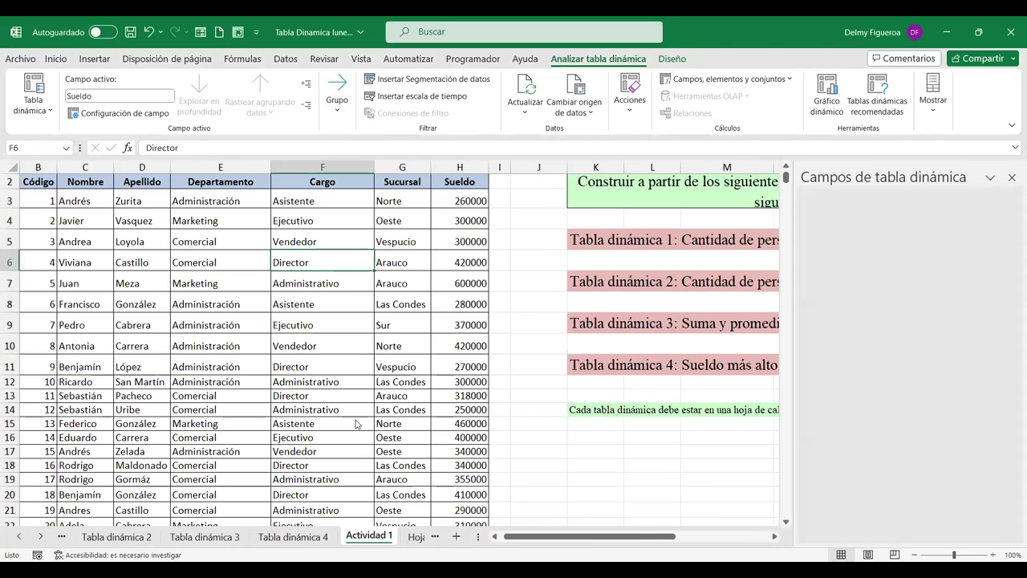
{"action": "left_click", "coordinate": [464, 201]}
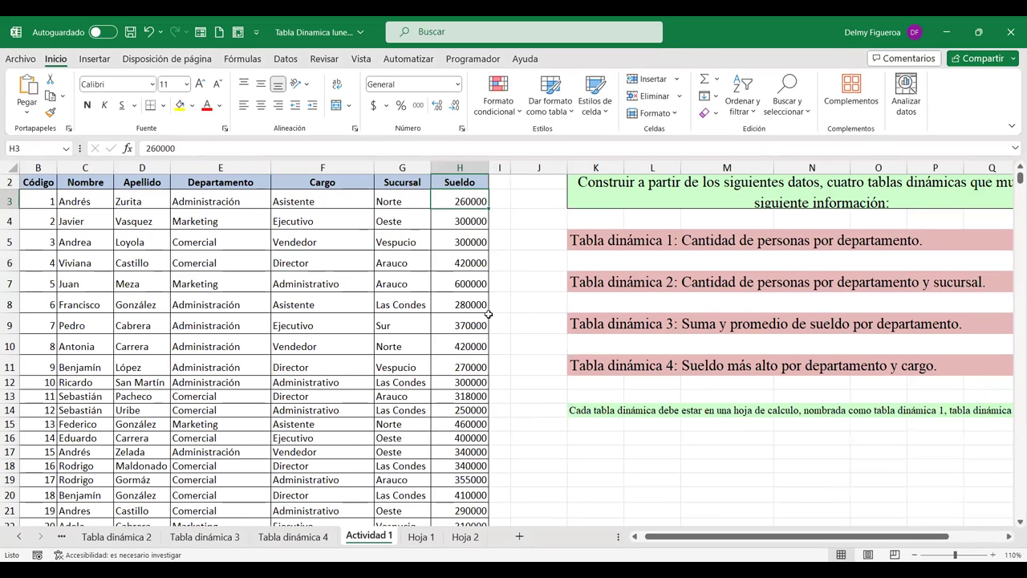
{"action": "key", "text": "ctrl+shift+Down"}
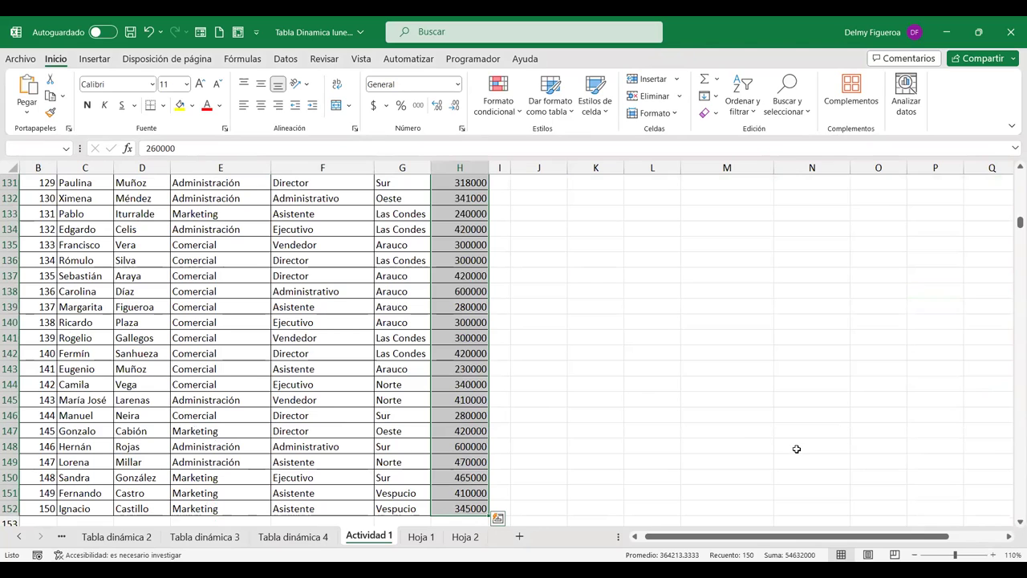
{"action": "scroll", "coordinate": [659, 430], "scroll_direction": "down", "scroll_amount": 1}
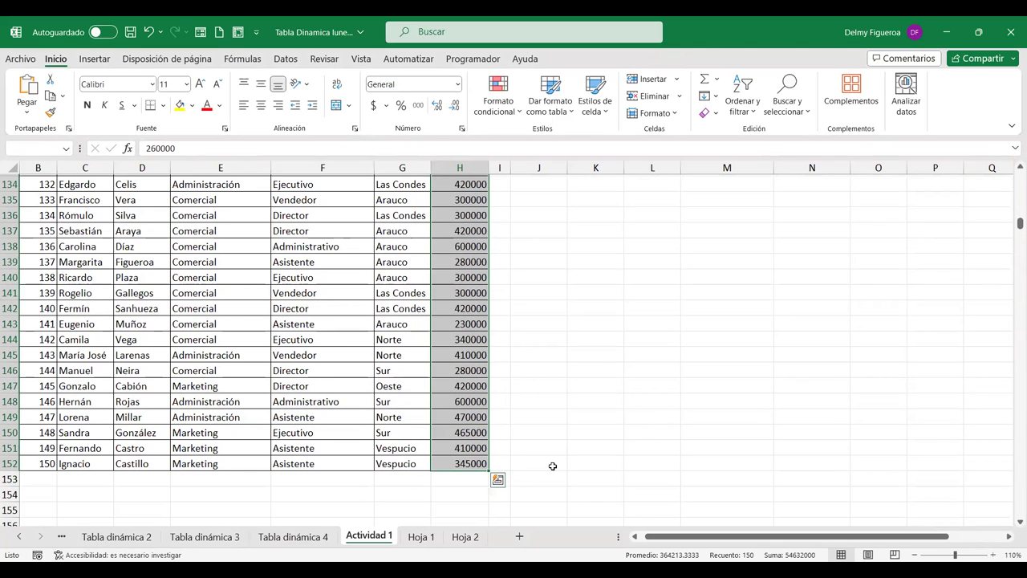
{"action": "key", "text": "ctrl+Down"}
{"action": "key", "text": "Down"}
{"action": "key", "text": "Down"}
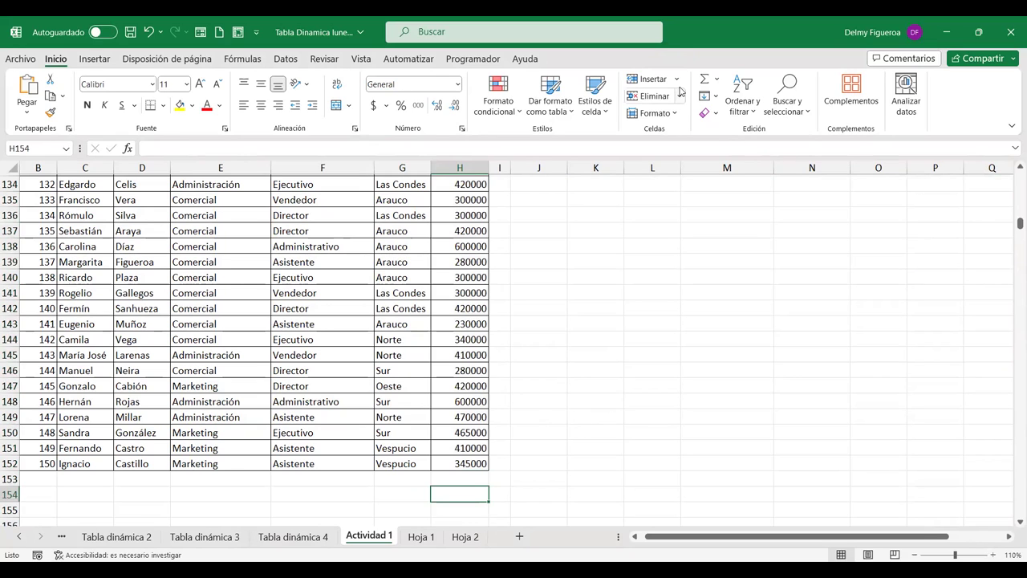
{"action": "scroll", "coordinate": [507, 368], "scroll_direction": "up", "scroll_amount": 13}
{"action": "scroll", "coordinate": [508, 367], "scroll_direction": "up", "scroll_amount": 6}
{"action": "scroll", "coordinate": [507, 367], "scroll_direction": "up", "scroll_amount": 6}
{"action": "scroll", "coordinate": [507, 368], "scroll_direction": "up", "scroll_amount": 10}
{"action": "scroll", "coordinate": [490, 380], "scroll_direction": "down", "scroll_amount": 7}
{"action": "scroll", "coordinate": [488, 397], "scroll_direction": "down", "scroll_amount": 5}
{"action": "scroll", "coordinate": [488, 405], "scroll_direction": "down", "scroll_amount": 8}
{"action": "scroll", "coordinate": [488, 410], "scroll_direction": "down", "scroll_amount": 8}
{"action": "scroll", "coordinate": [486, 417], "scroll_direction": "down", "scroll_amount": 7}
{"action": "scroll", "coordinate": [487, 419], "scroll_direction": "down", "scroll_amount": 7}
{"action": "scroll", "coordinate": [487, 420], "scroll_direction": "down", "scroll_amount": 2}
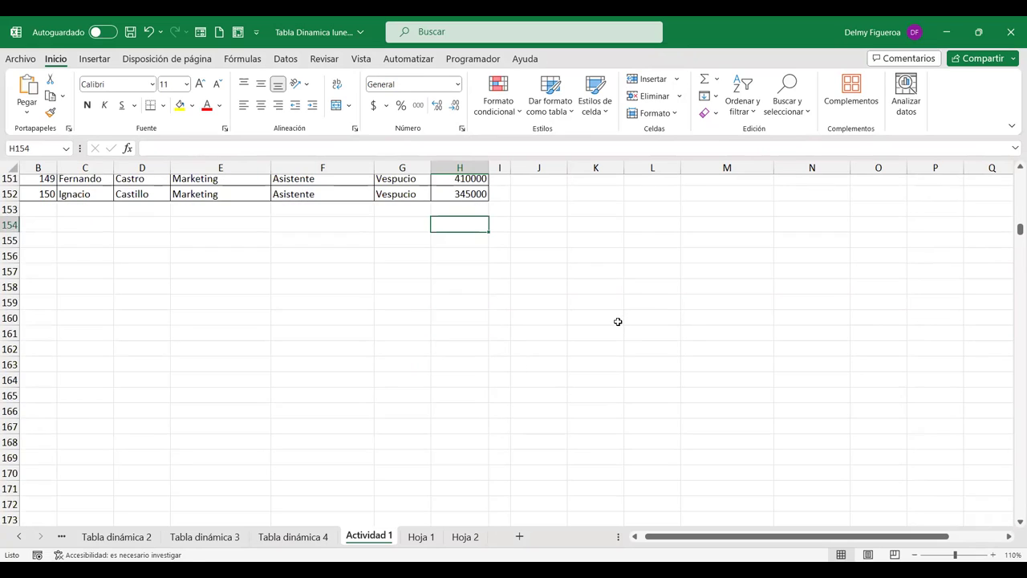
- Enter =+MIN(H3:H152) in H154 to get the lowest salary
{"action": "type", "text": "+"}
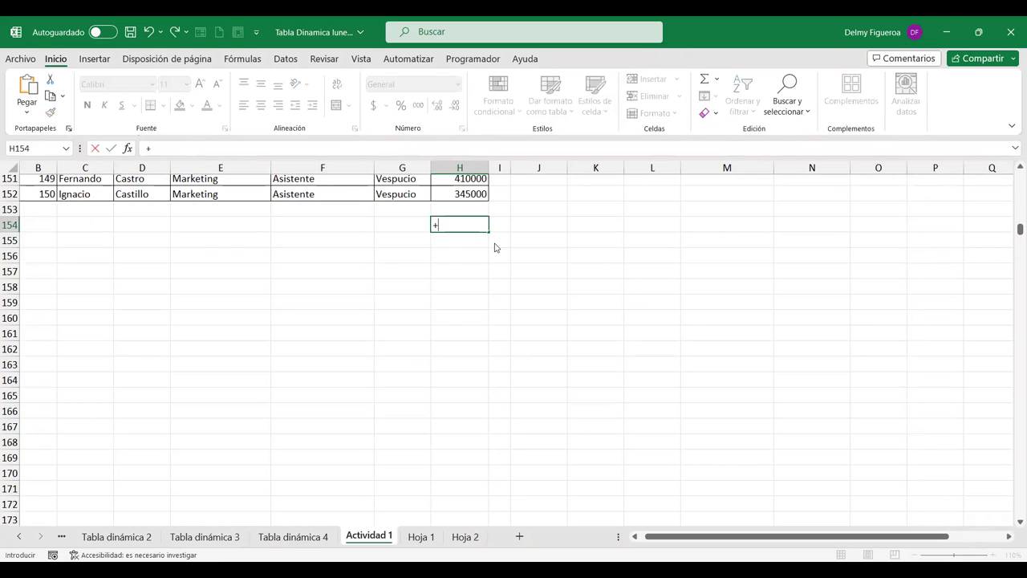
{"action": "type", "text": "min"}
{"action": "key", "text": "Tab"}
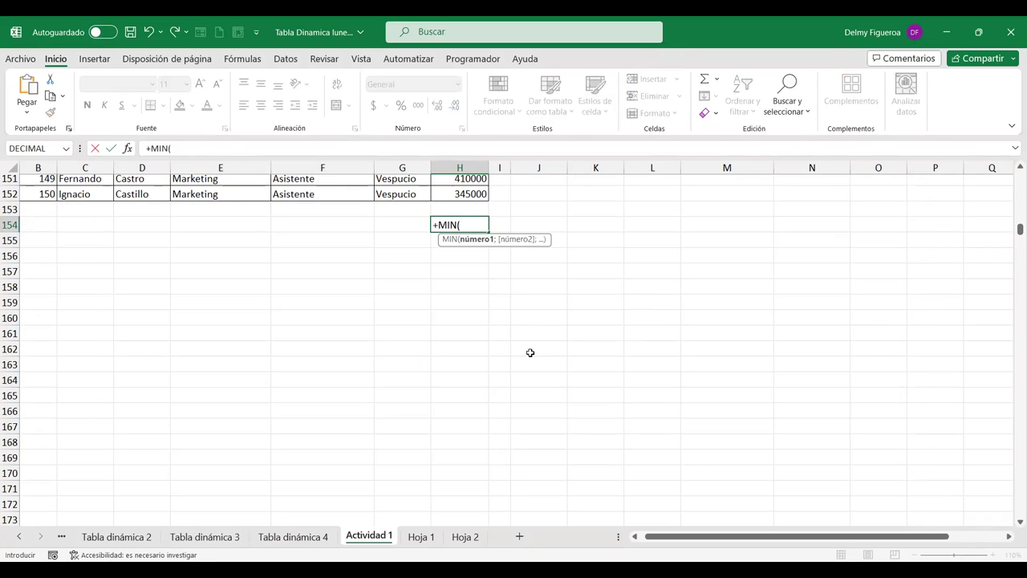
{"action": "left_click", "coordinate": [476, 192]}
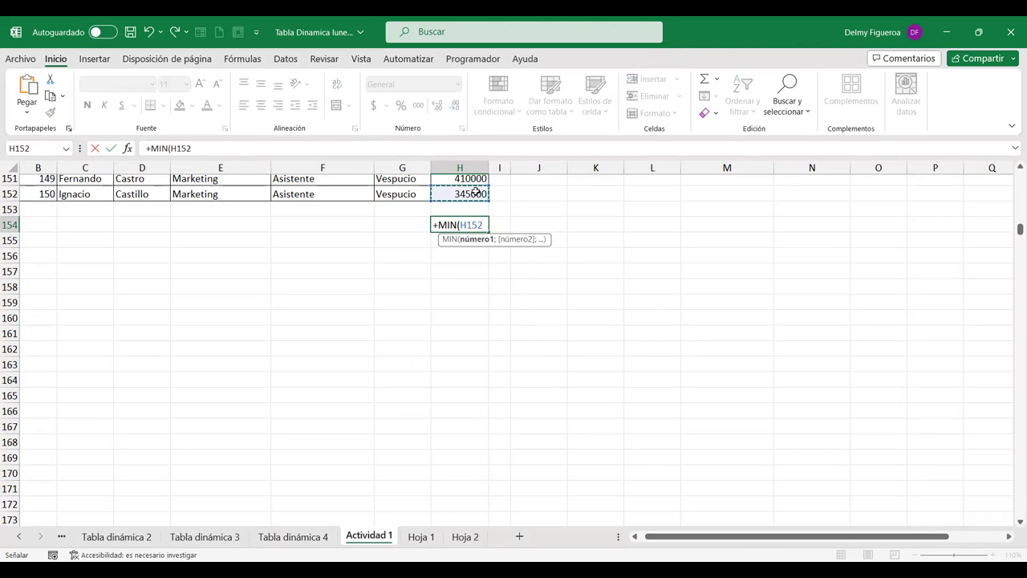
{"action": "key", "text": "ctrl+shift+Up"}
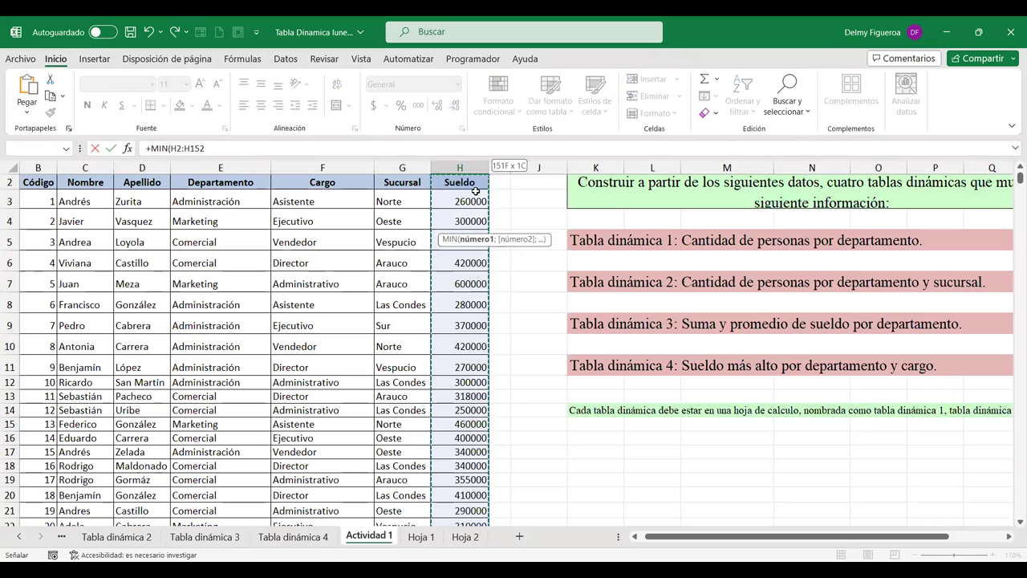
{"action": "key", "text": "ctrl+shift+Down"}
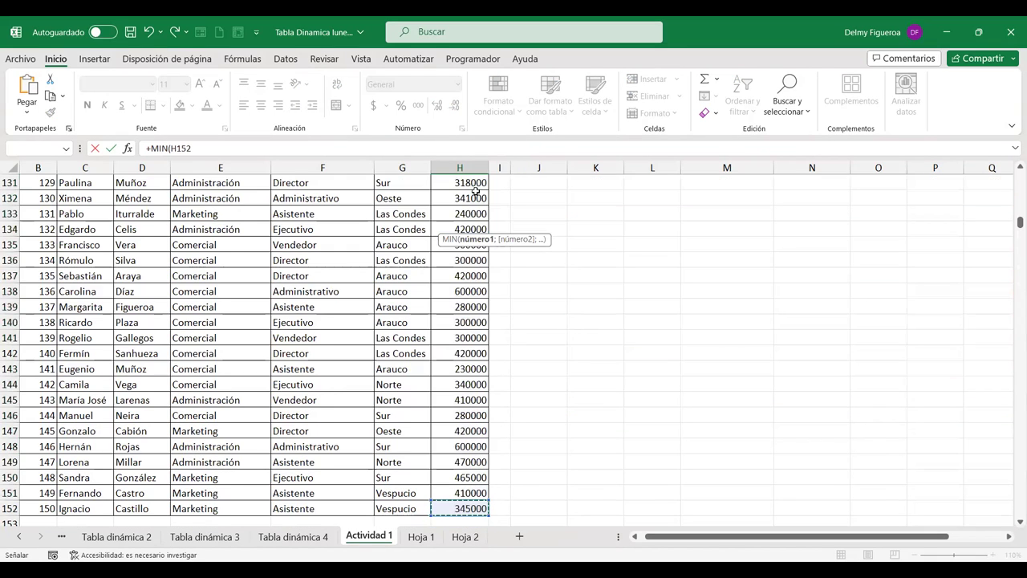
{"action": "key", "text": "ctrl+shift+Up"}
{"action": "key", "text": "shift+Down"}
{"action": "key", "text": "Return"}
{"action": "key", "text": "Up"}
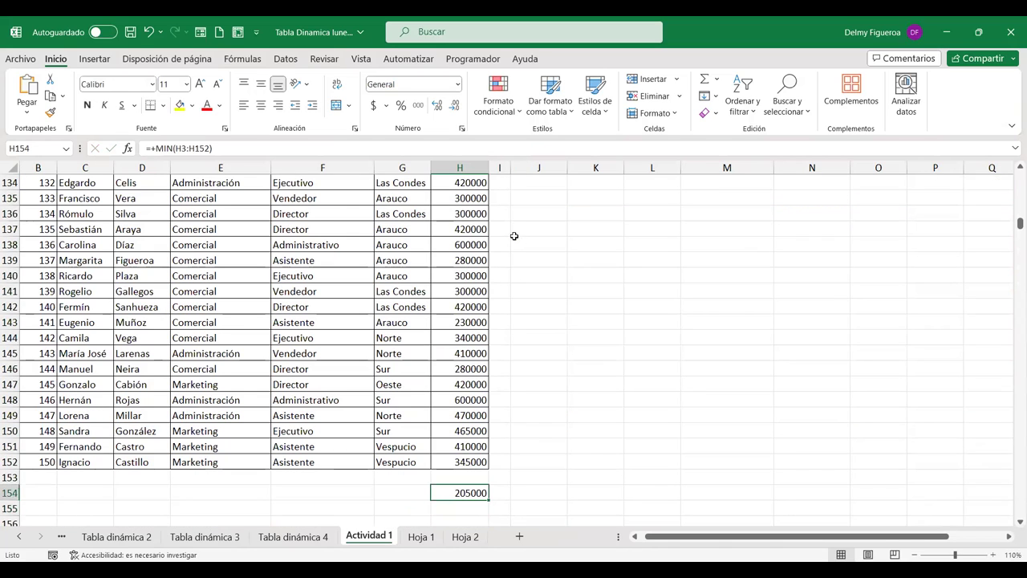
- Give H154 the Contabilidad format showing $ 205,000.00 and autofit column H
{"action": "left_click", "coordinate": [374, 105]}
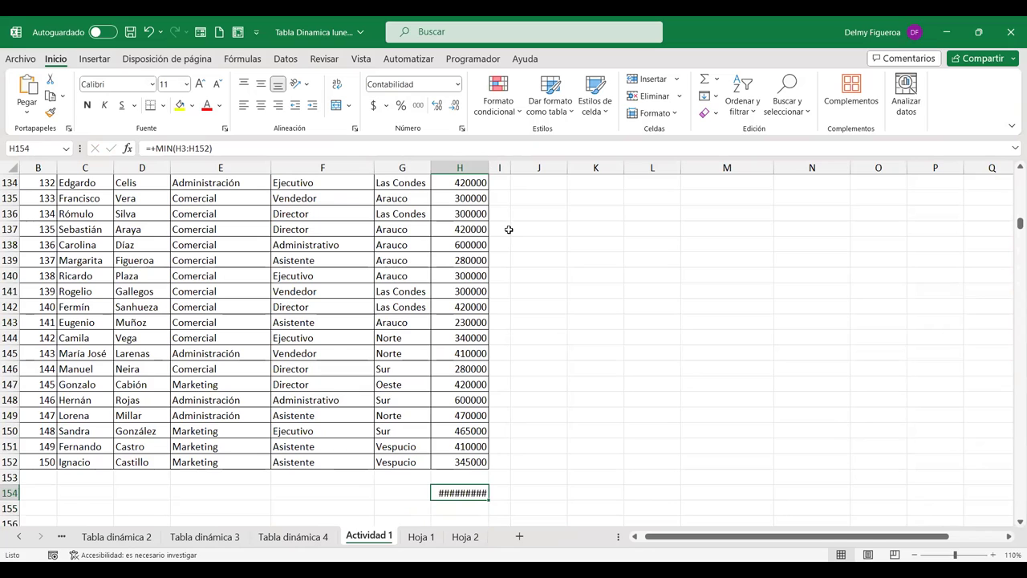
{"action": "key", "text": "alt+h"}
{"action": "key", "text": "o"}
{"action": "key", "text": "i"}
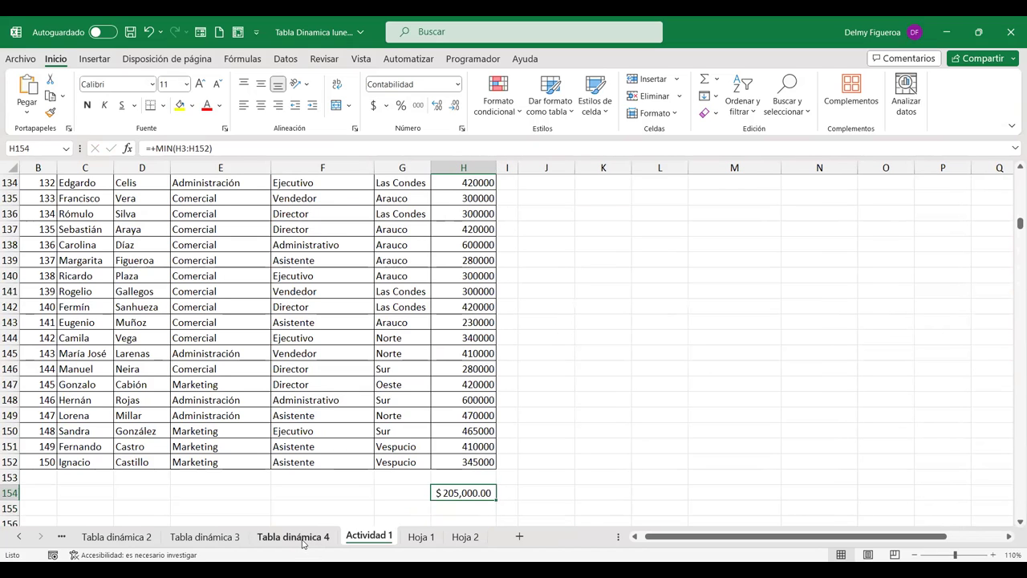
{"action": "left_click", "coordinate": [303, 543]}
- Select the 205000 salary label and open Crear grupo de campo from Analizar tabla dinámica
{"action": "left_click", "coordinate": [57, 245]}
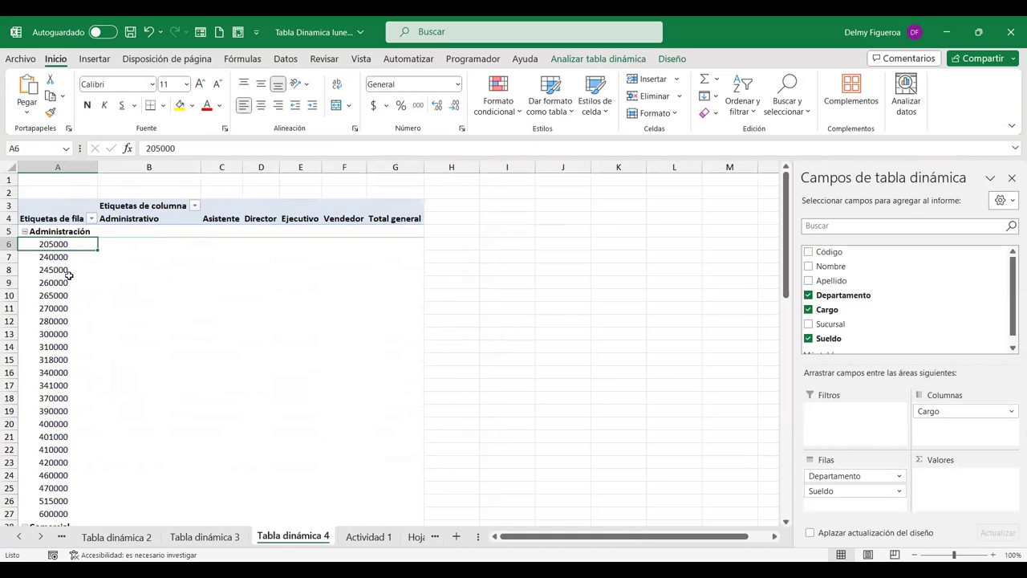
{"action": "scroll", "coordinate": [65, 250], "scroll_direction": "down", "scroll_amount": 2}
{"action": "scroll", "coordinate": [65, 250], "scroll_direction": "down", "scroll_amount": 4}
{"action": "scroll", "coordinate": [60, 250], "scroll_direction": "up", "scroll_amount": 5}
{"action": "scroll", "coordinate": [56, 251], "scroll_direction": "up", "scroll_amount": 1}
{"action": "mouse_move", "coordinate": [853, 491]}
{"action": "left_mouse_down"}
{"action": "mouse_move", "coordinate": [385, 153]}
{"action": "mouse_move", "coordinate": [592, 88]}
{"action": "left_mouse_up"}
{"action": "left_click", "coordinate": [598, 59]}
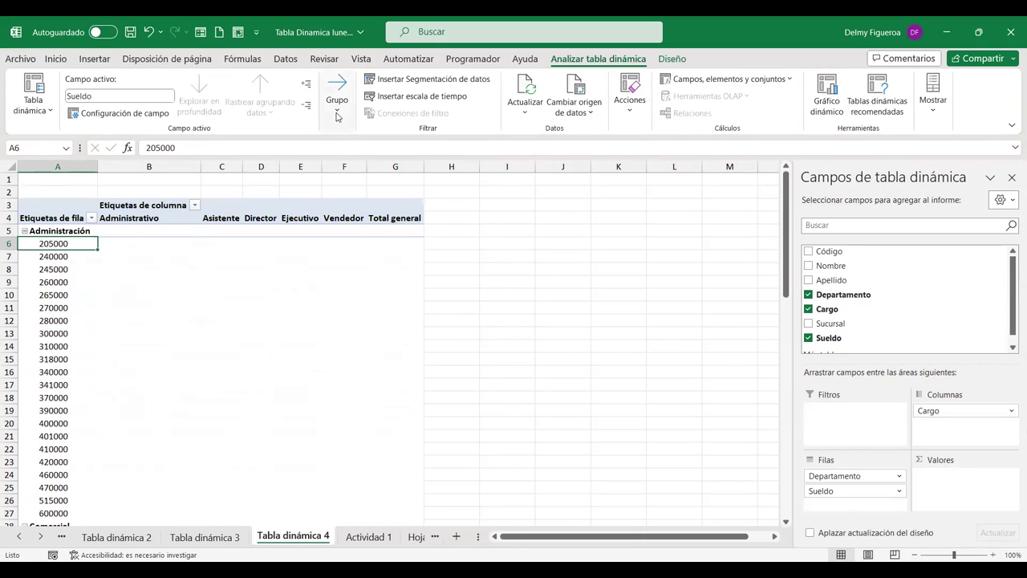
{"action": "left_click", "coordinate": [340, 115]}
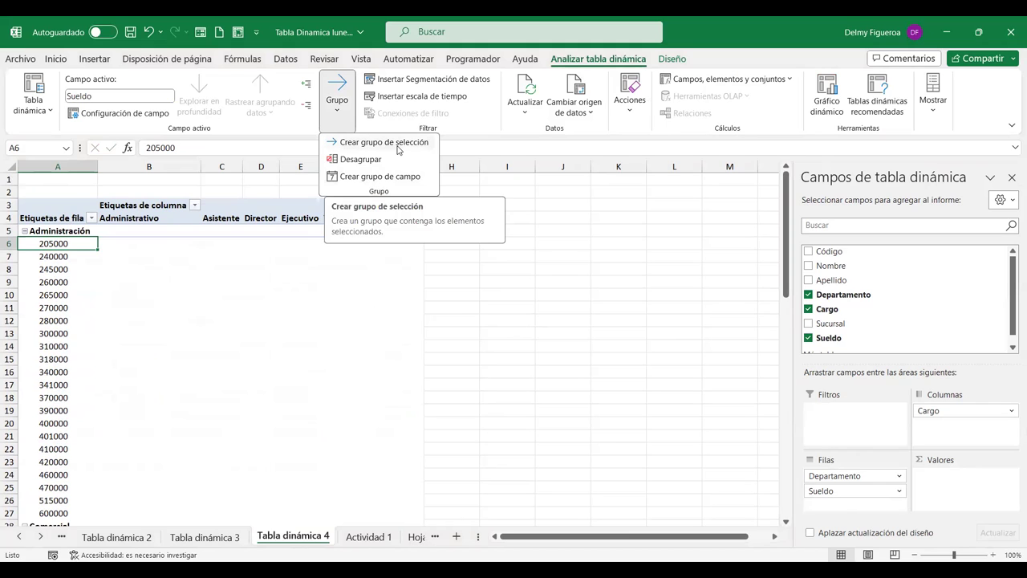
{"action": "left_click", "coordinate": [424, 148]}
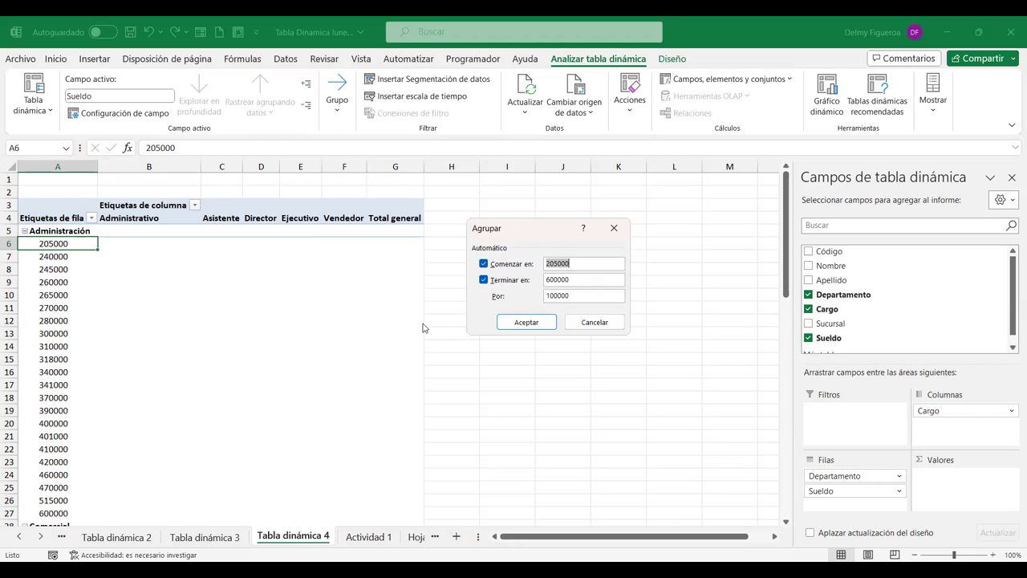
- In Agrupar, set start 200000, end 600000 and steps of 50000, then accept
{"action": "type", "text": "20"}
{"action": "double_click", "coordinate": [583, 280]}
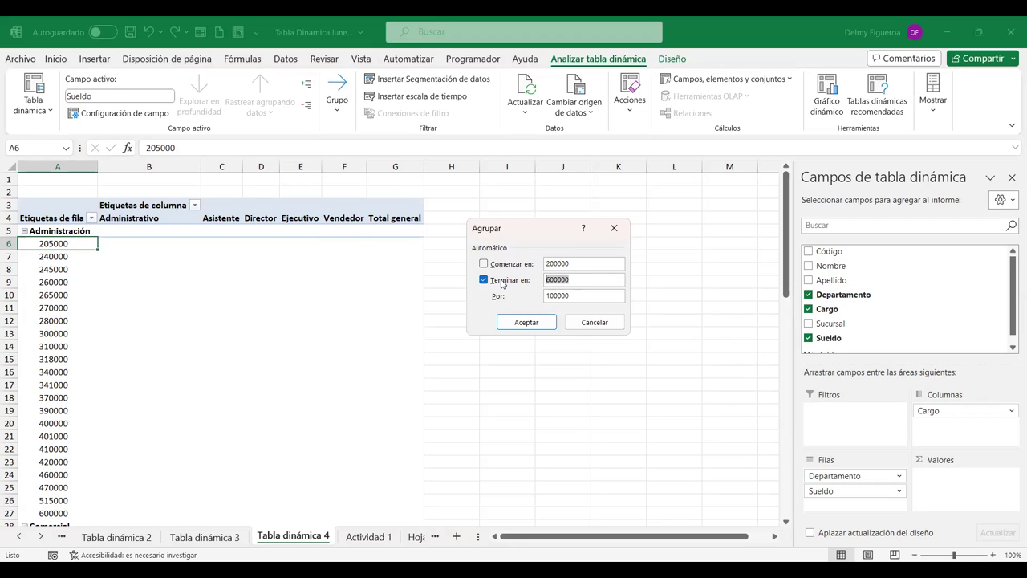
{"action": "double_click", "coordinate": [570, 296]}
{"action": "left_click", "coordinate": [559, 295]}
{"action": "left_click_drag", "start_coordinate": [570, 296], "coordinate": [521, 296]}
{"action": "type", "text": "5"}
{"action": "left_click", "coordinate": [527, 323]}
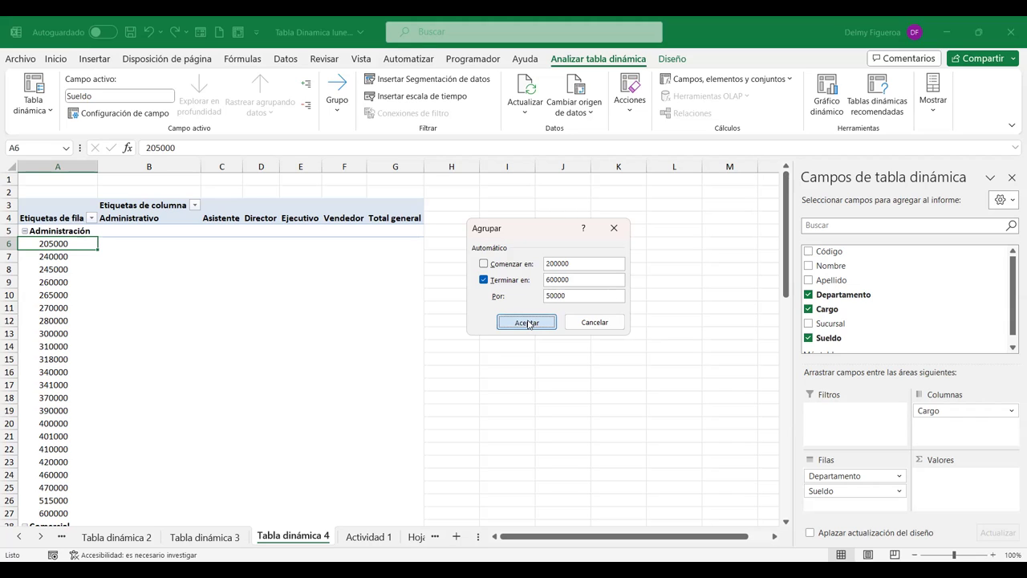
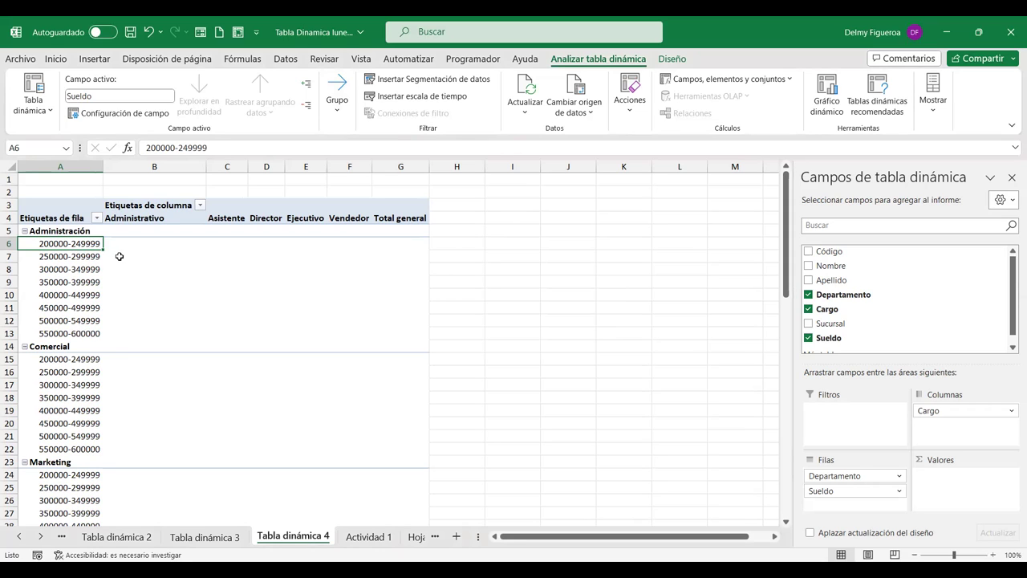
- Ungroup the Sueldo salary ranges into individual salary values
{"action": "left_click", "coordinate": [339, 111]}
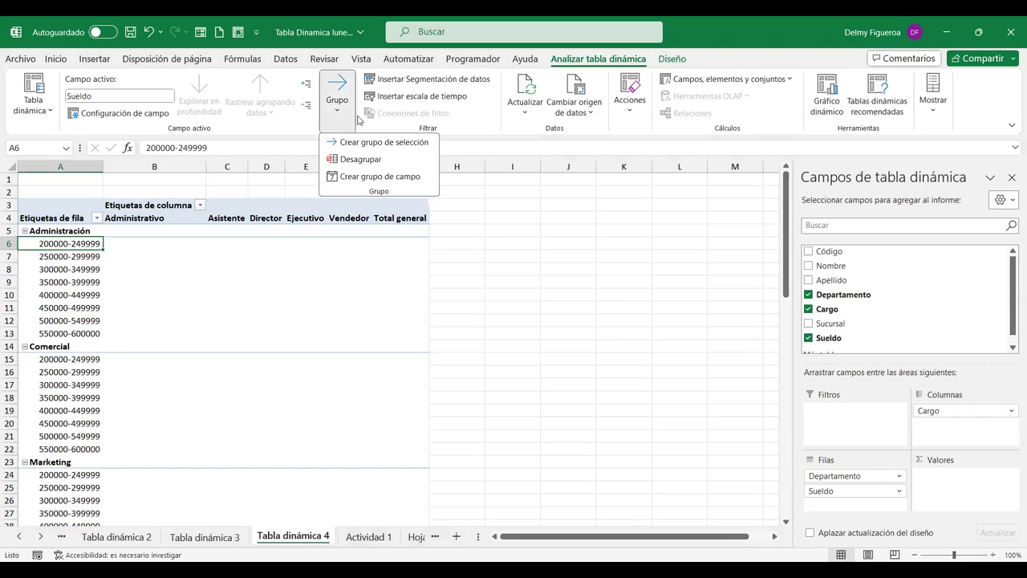
{"action": "left_click", "coordinate": [361, 159]}
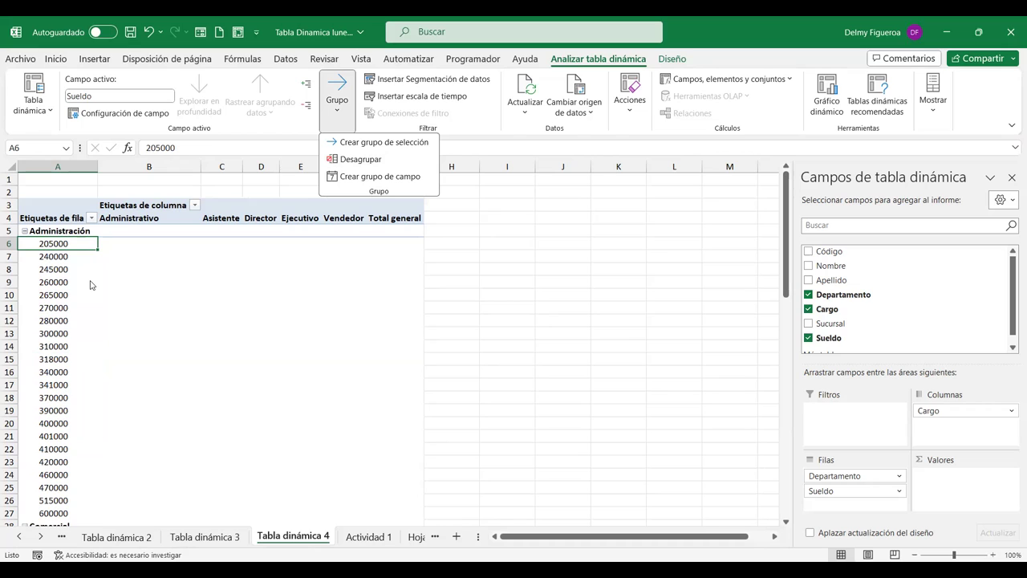
{"action": "left_click", "coordinate": [863, 477]}
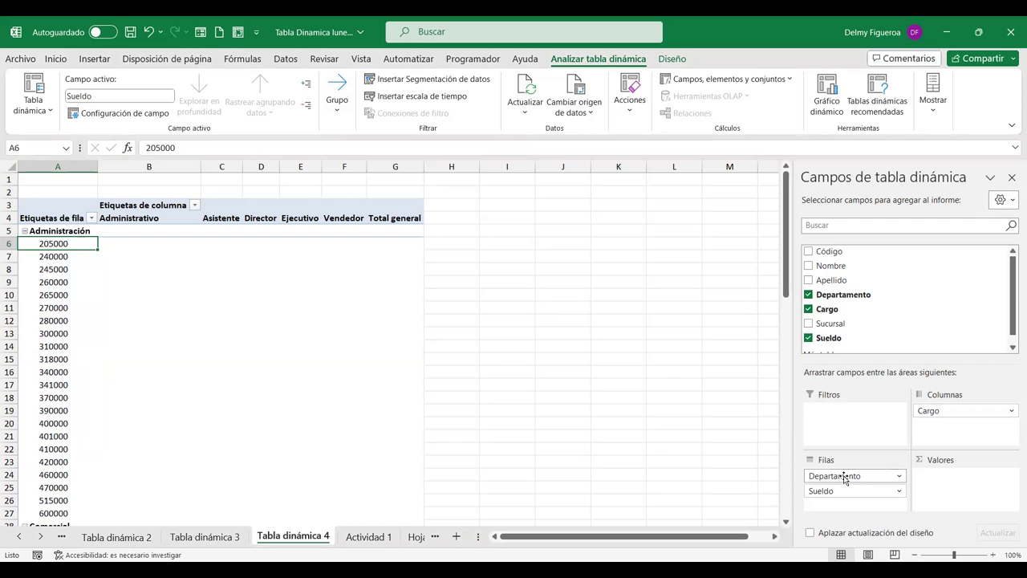
{"action": "left_click", "coordinate": [845, 479]}
{"action": "left_click", "coordinate": [507, 345]}
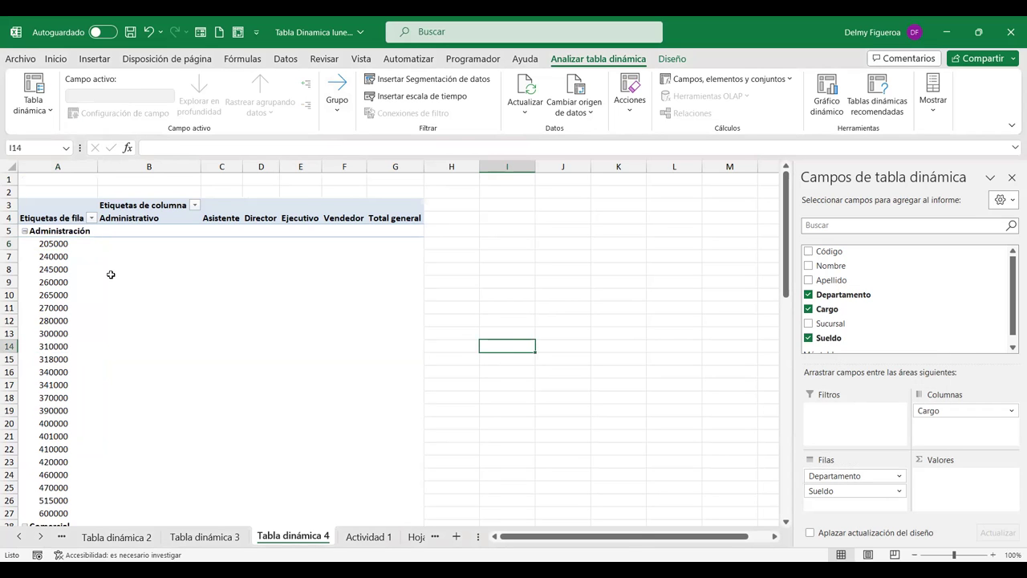
- Scroll through the pivot to review each individual salary under every department
{"action": "scroll", "coordinate": [62, 260], "scroll_direction": "down", "scroll_amount": 1}
{"action": "scroll", "coordinate": [60, 260], "scroll_direction": "down", "scroll_amount": 1}
{"action": "scroll", "coordinate": [59, 261], "scroll_direction": "down", "scroll_amount": 1}
{"action": "scroll", "coordinate": [61, 265], "scroll_direction": "down", "scroll_amount": 1}
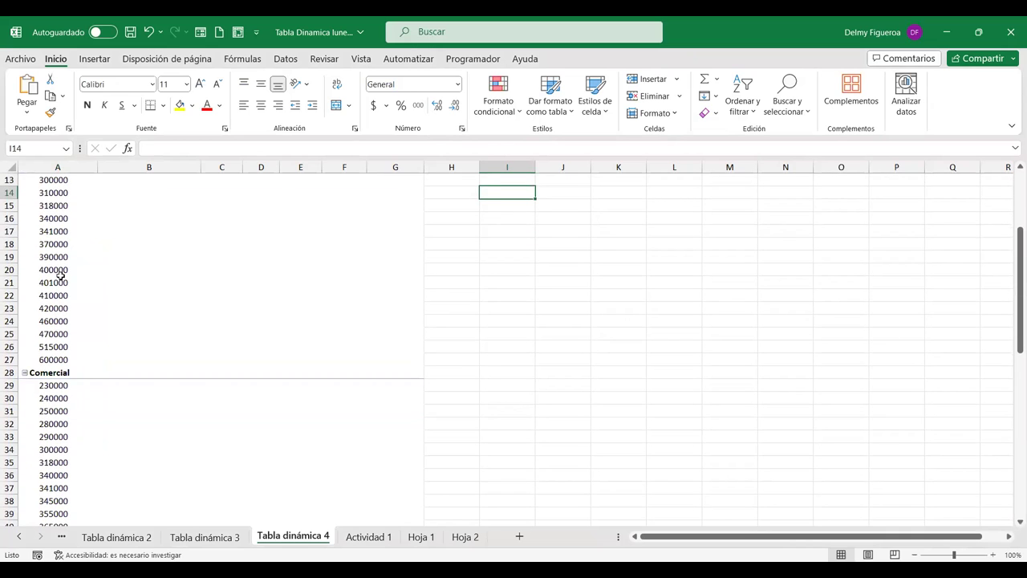
{"action": "scroll", "coordinate": [60, 275], "scroll_direction": "down", "scroll_amount": 4}
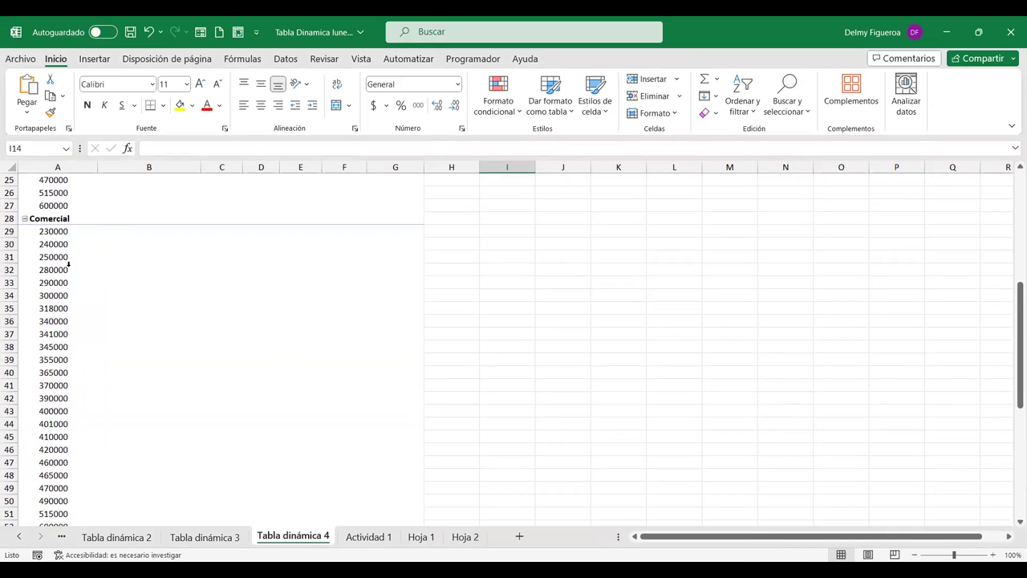
{"action": "left_click", "coordinate": [69, 264]}
{"action": "left_click", "coordinate": [63, 244]}
{"action": "scroll", "coordinate": [88, 297], "scroll_direction": "down", "scroll_amount": 2}
{"action": "scroll", "coordinate": [87, 298], "scroll_direction": "down", "scroll_amount": 2}
{"action": "scroll", "coordinate": [86, 299], "scroll_direction": "down", "scroll_amount": 1}
{"action": "scroll", "coordinate": [85, 300], "scroll_direction": "down", "scroll_amount": 1}
{"action": "scroll", "coordinate": [85, 300], "scroll_direction": "down", "scroll_amount": 2}
{"action": "scroll", "coordinate": [61, 312], "scroll_direction": "down", "scroll_amount": 4}
{"action": "scroll", "coordinate": [83, 333], "scroll_direction": "up", "scroll_amount": 2}
{"action": "scroll", "coordinate": [84, 333], "scroll_direction": "up", "scroll_amount": 8}
{"action": "scroll", "coordinate": [83, 332], "scroll_direction": "up", "scroll_amount": 3}
{"action": "scroll", "coordinate": [85, 332], "scroll_direction": "up", "scroll_amount": 6}
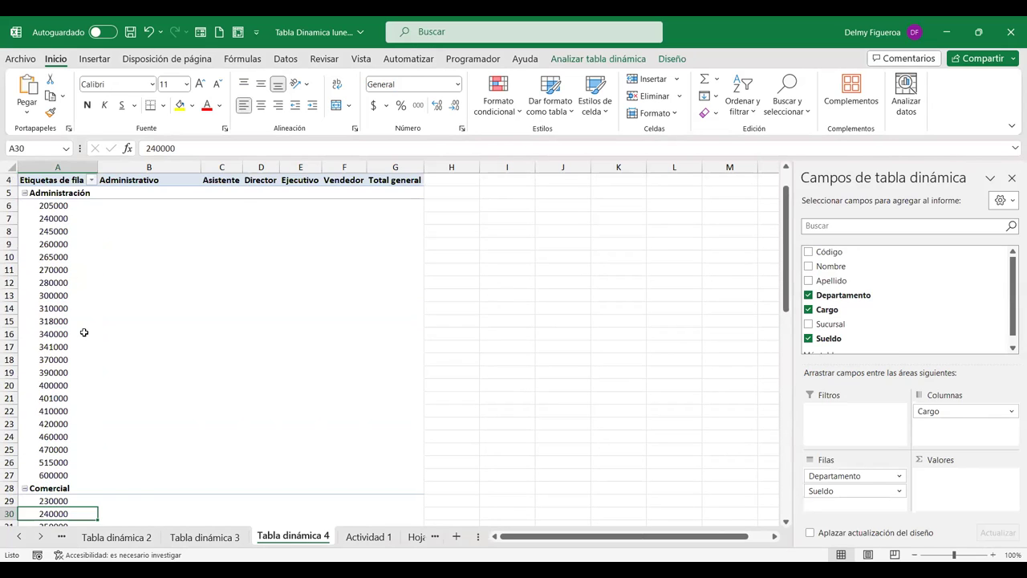
{"action": "scroll", "coordinate": [84, 332], "scroll_direction": "up", "scroll_amount": 1}
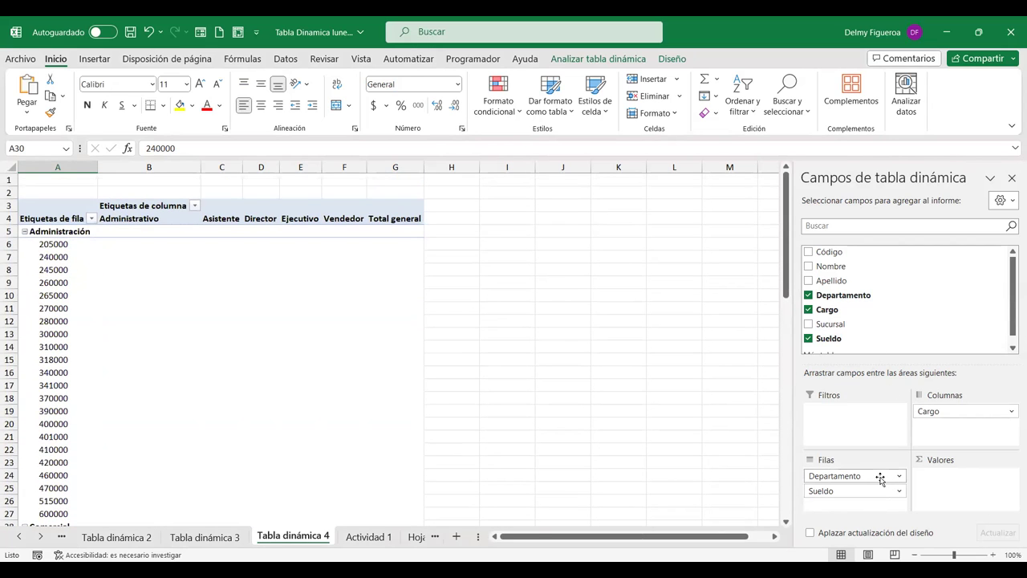
- Move Departamento from the row fields into the report filter, leaving Sueldo values as rows
{"action": "left_click_drag", "start_coordinate": [876, 476], "coordinate": [157, 285]}
{"action": "left_click", "coordinate": [156, 285]}
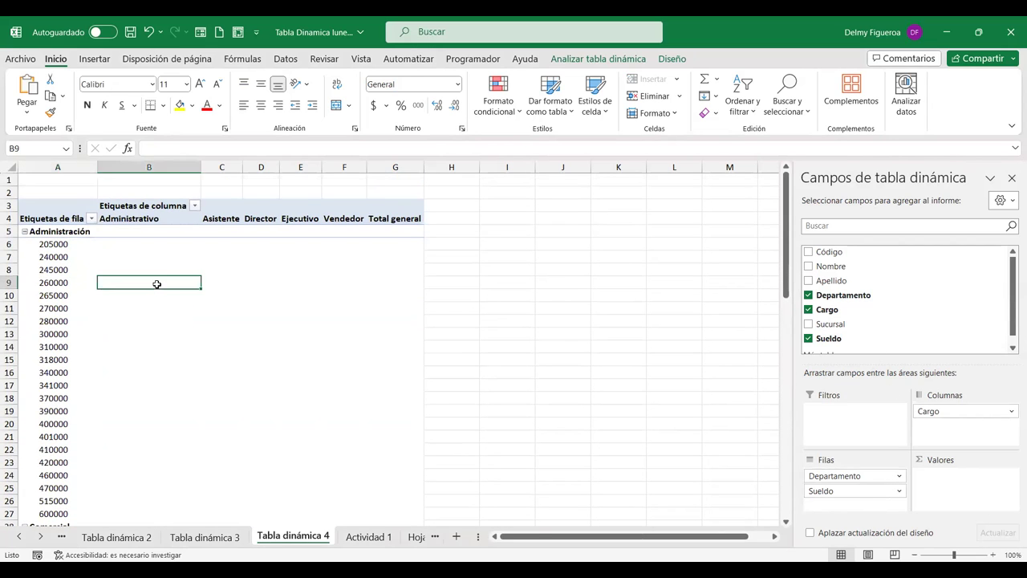
{"action": "left_click", "coordinate": [58, 281]}
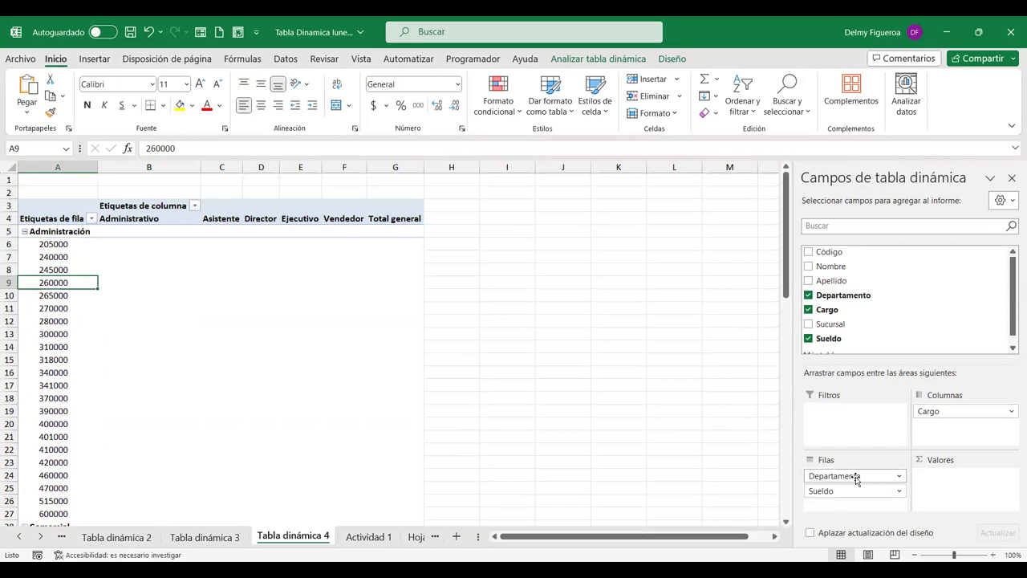
{"action": "left_click_drag", "start_coordinate": [855, 476], "coordinate": [876, 417]}
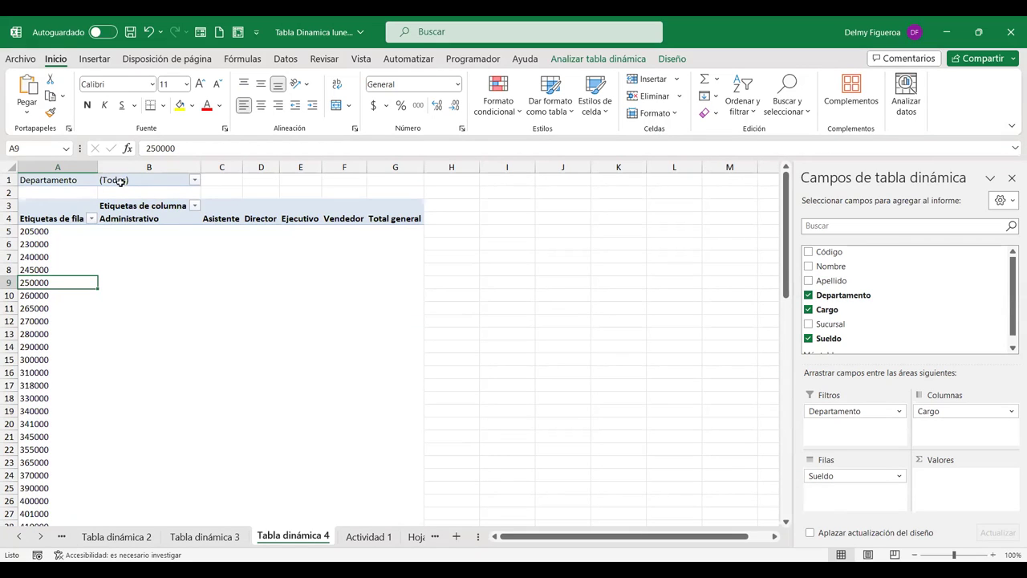
{"action": "mouse_move", "coordinate": [852, 411]}
{"action": "left_mouse_down"}
{"action": "mouse_move", "coordinate": [865, 504]}
{"action": "mouse_move", "coordinate": [852, 492]}
{"action": "left_mouse_up"}
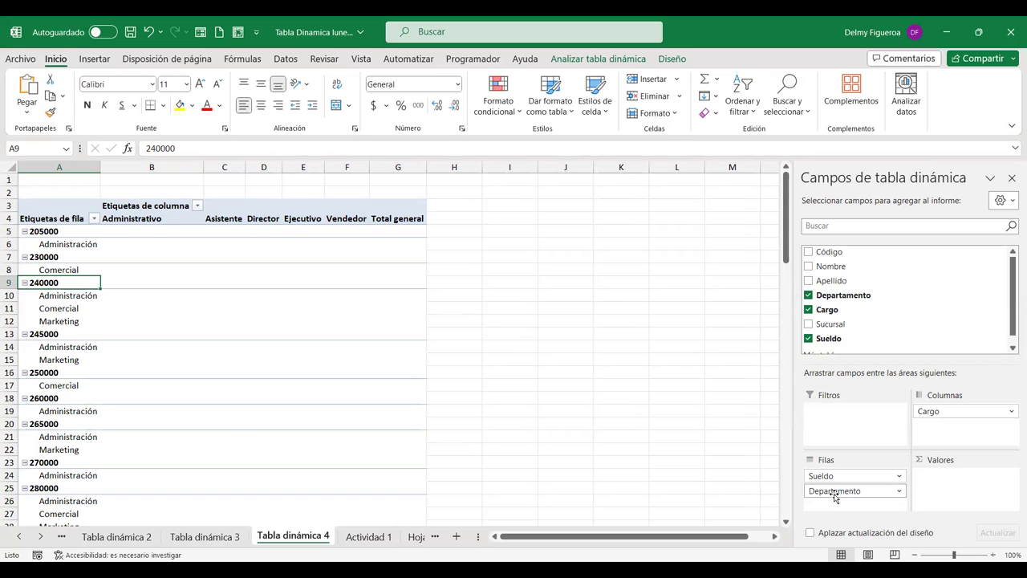
{"action": "left_click_drag", "start_coordinate": [838, 490], "coordinate": [838, 474]}
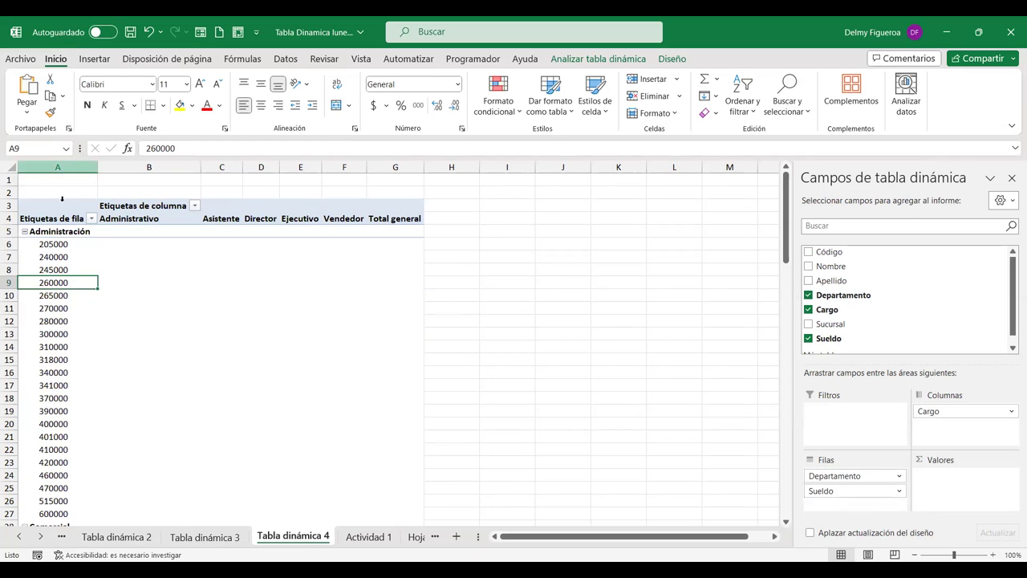
{"action": "left_click_drag", "start_coordinate": [848, 477], "coordinate": [863, 429]}
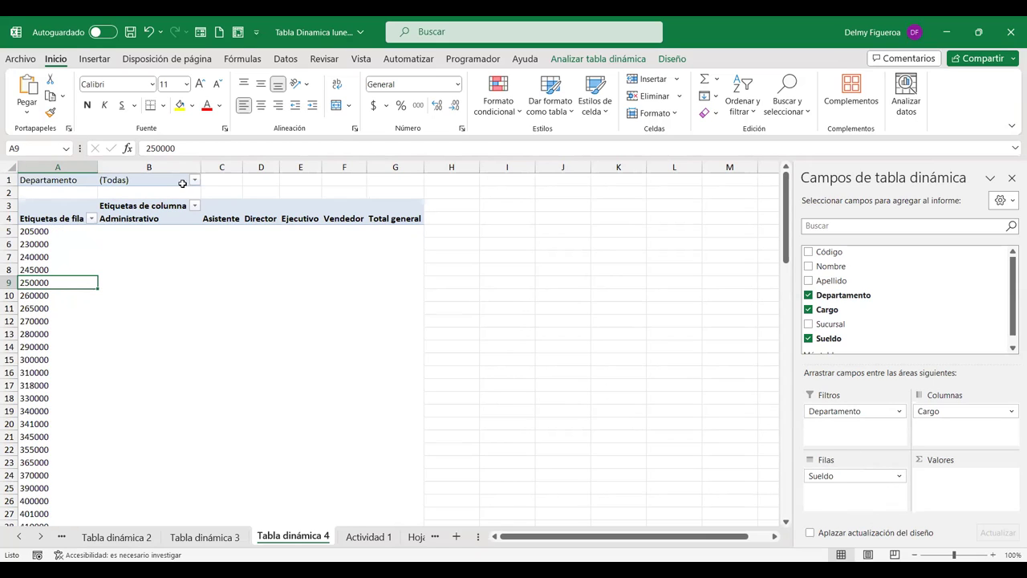
- Filter the pivot's Departamento report filter to Administración only
{"action": "left_click", "coordinate": [195, 179]}
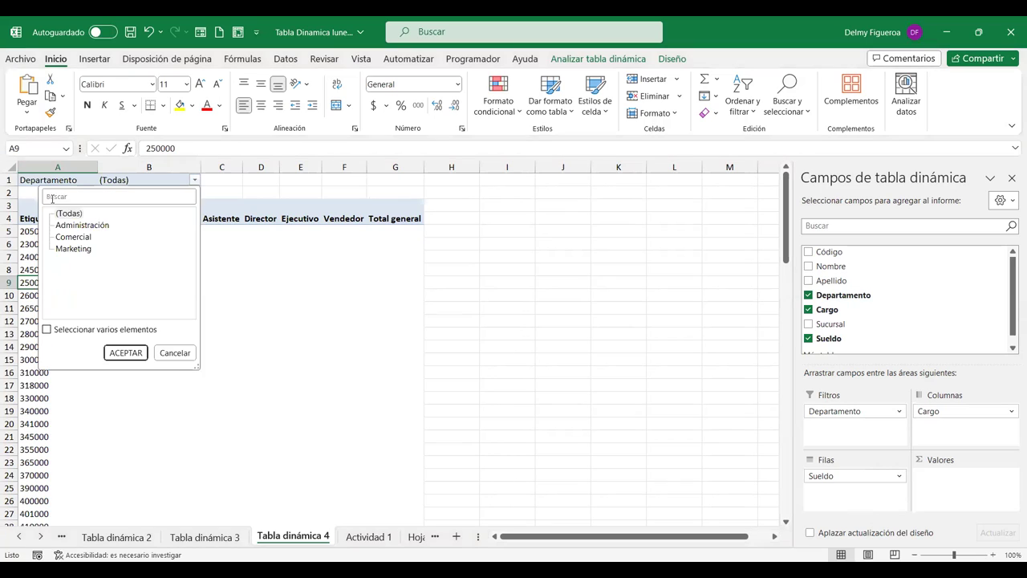
{"action": "left_click", "coordinate": [80, 228]}
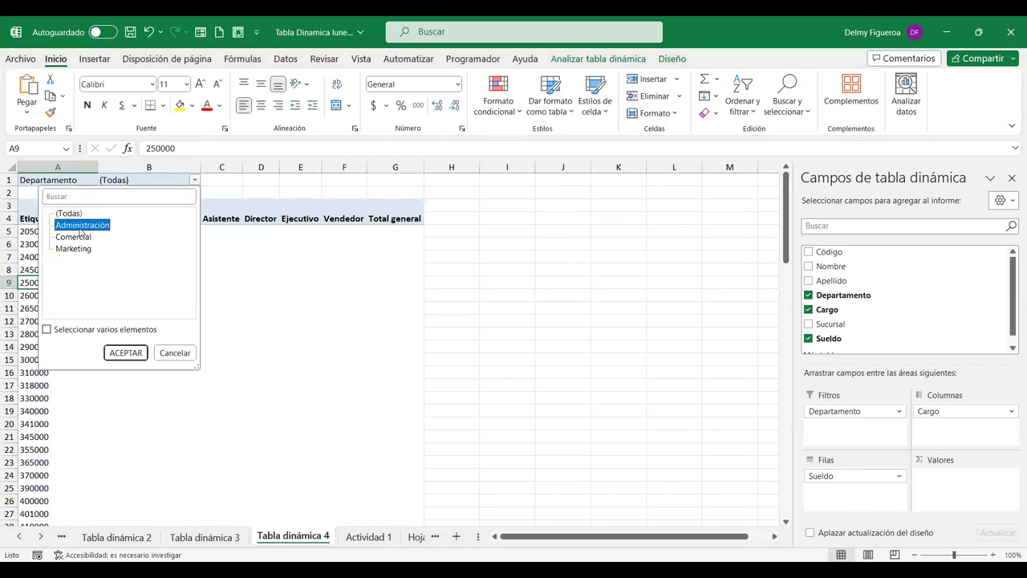
{"action": "left_click", "coordinate": [130, 356]}
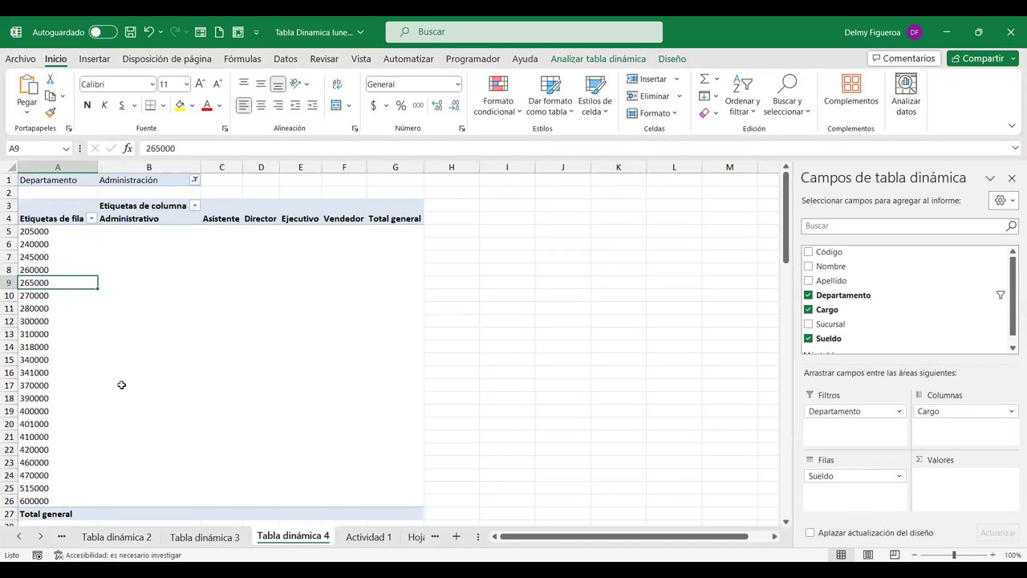
{"action": "scroll", "coordinate": [93, 401], "scroll_direction": "down", "scroll_amount": 1}
{"action": "scroll", "coordinate": [91, 369], "scroll_direction": "up", "scroll_amount": 2}
- Enable multiple-item selection and filter Departamento to Administración and Comercial
{"action": "left_click", "coordinate": [191, 179]}
{"action": "left_click", "coordinate": [47, 331]}
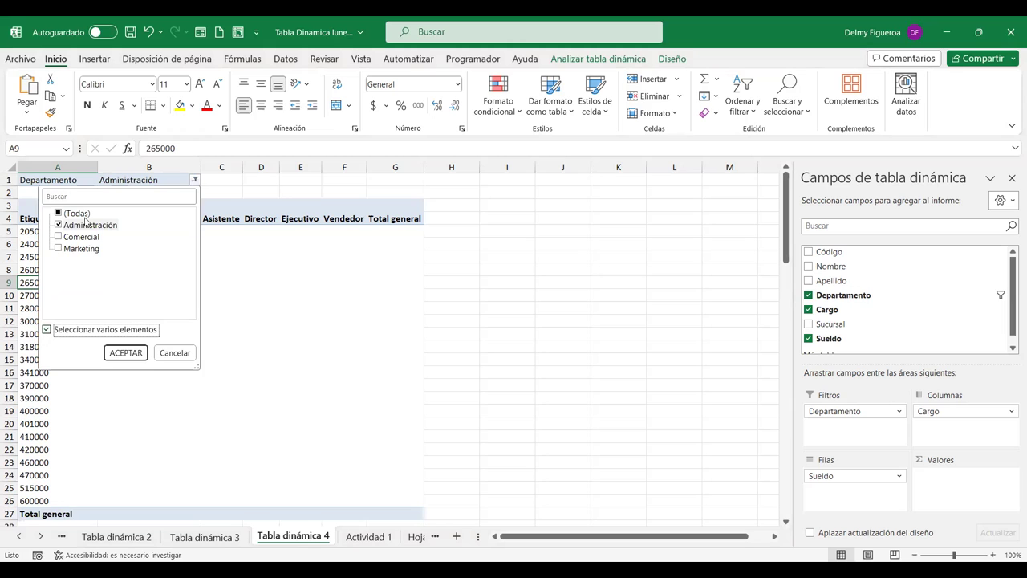
{"action": "left_click", "coordinate": [58, 237]}
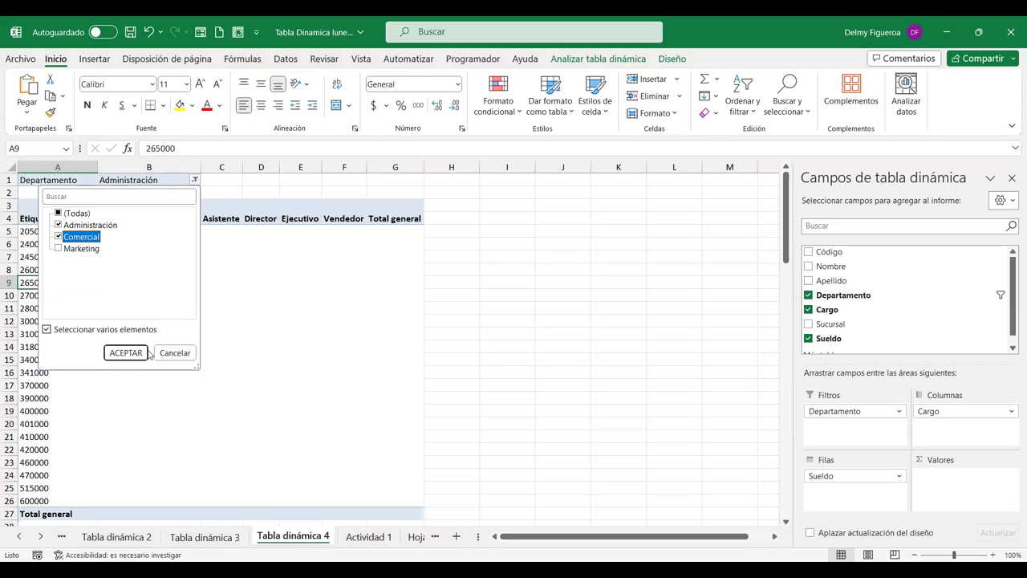
{"action": "left_click", "coordinate": [141, 354]}
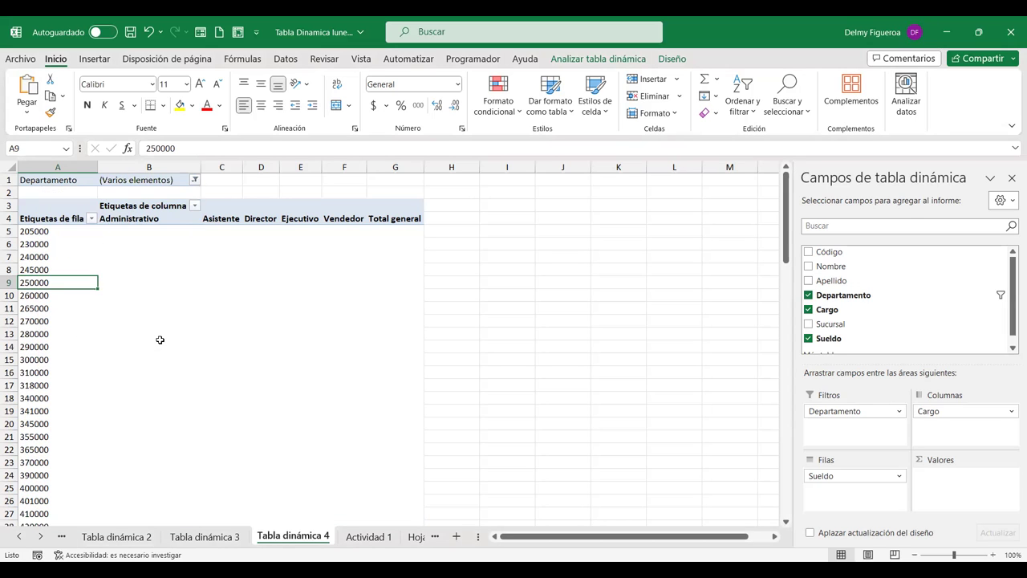
{"action": "scroll", "coordinate": [160, 340], "scroll_direction": "down", "scroll_amount": 9}
{"action": "scroll", "coordinate": [160, 340], "scroll_direction": "down", "scroll_amount": 1}
{"action": "scroll", "coordinate": [160, 336], "scroll_direction": "up", "scroll_amount": 10}
- Tick all departments so the Departamento filter shows (Todas) again
{"action": "left_click", "coordinate": [193, 177]}
{"action": "left_click", "coordinate": [58, 213]}
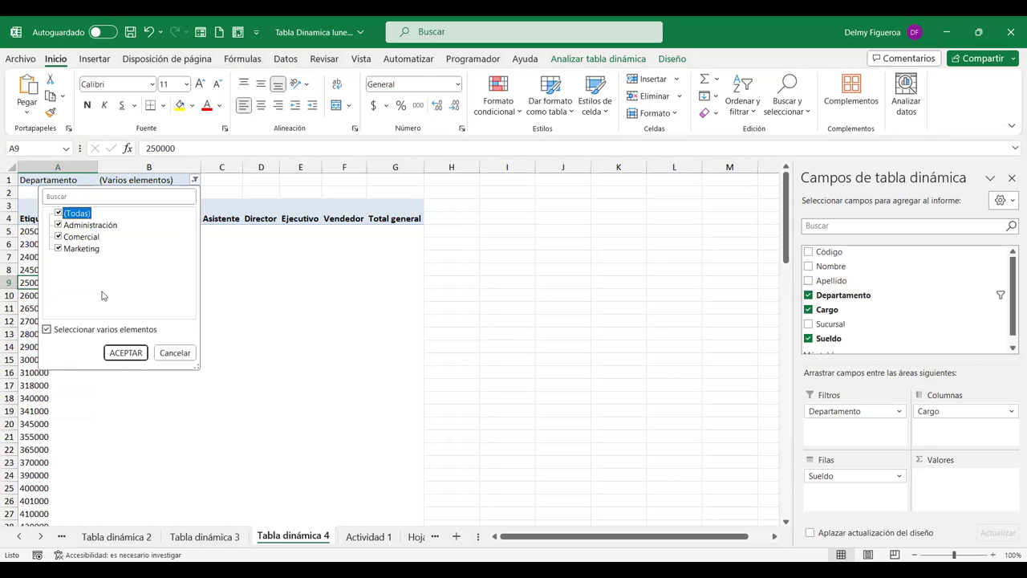
{"action": "left_click", "coordinate": [127, 354]}
{"action": "left_click", "coordinate": [127, 354]}
{"action": "scroll", "coordinate": [133, 364], "scroll_direction": "down", "scroll_amount": 7}
{"action": "scroll", "coordinate": [132, 366], "scroll_direction": "up", "scroll_amount": 7}
{"action": "scroll", "coordinate": [132, 367], "scroll_direction": "down", "scroll_amount": 7}
{"action": "scroll", "coordinate": [133, 367], "scroll_direction": "up", "scroll_amount": 7}
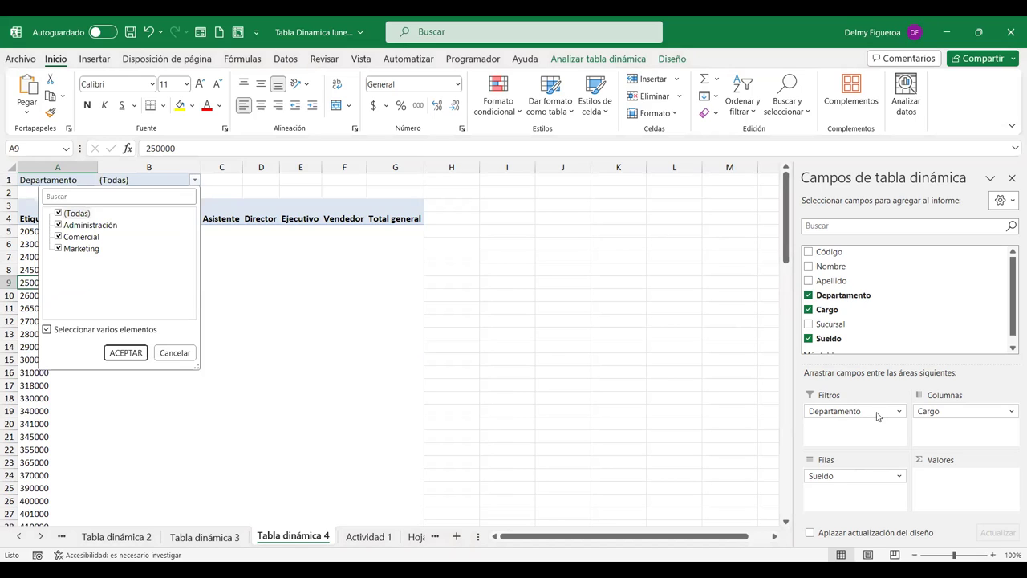
{"action": "left_click", "coordinate": [526, 372]}
{"action": "left_click", "coordinate": [598, 59]}
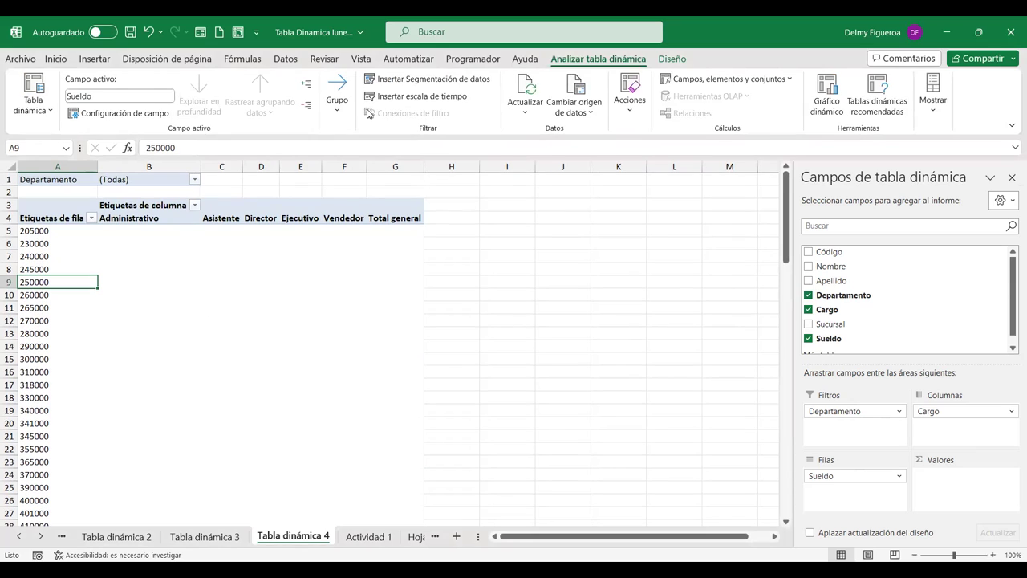
{"action": "left_click", "coordinate": [335, 116]}
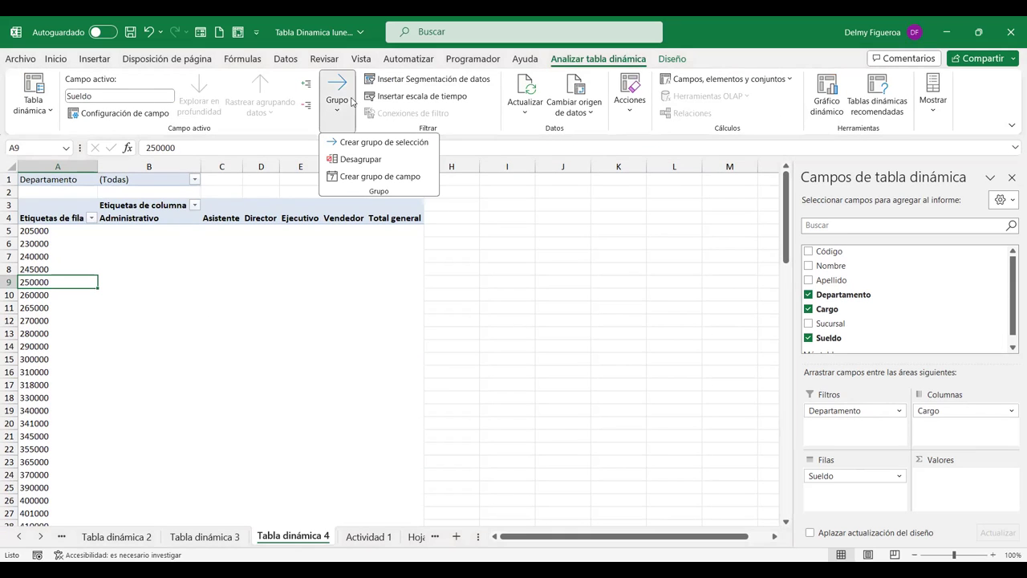
{"action": "left_click", "coordinate": [479, 82]}
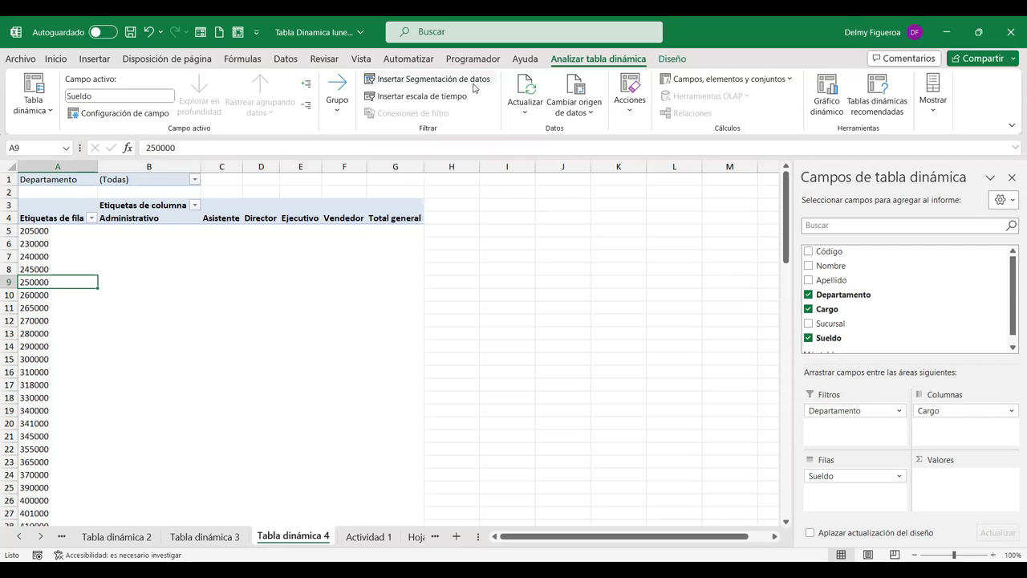
- Insert slicers for Departamento, Cargo and Sucursal
{"action": "left_click", "coordinate": [475, 88]}
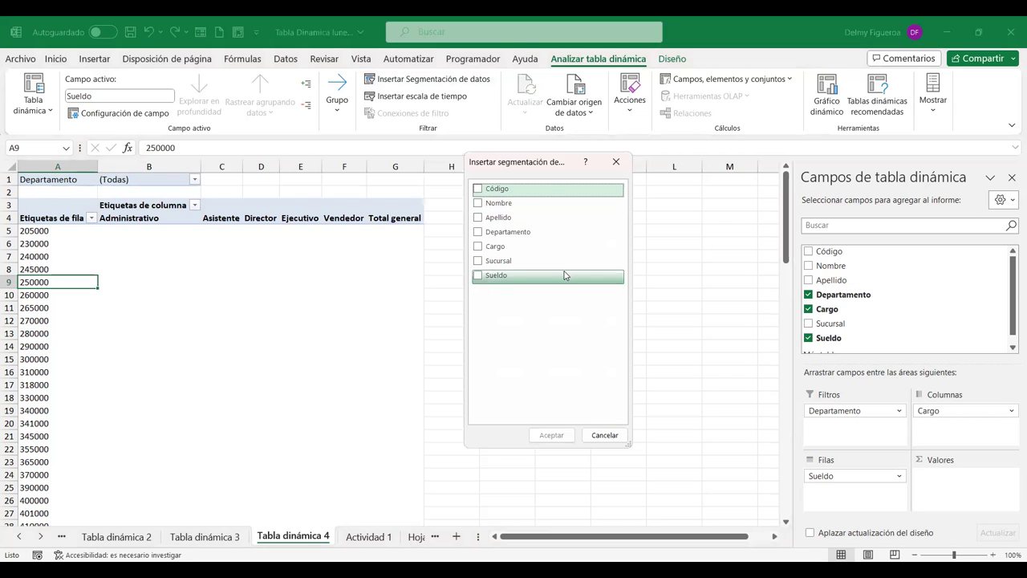
{"action": "left_click", "coordinate": [478, 233]}
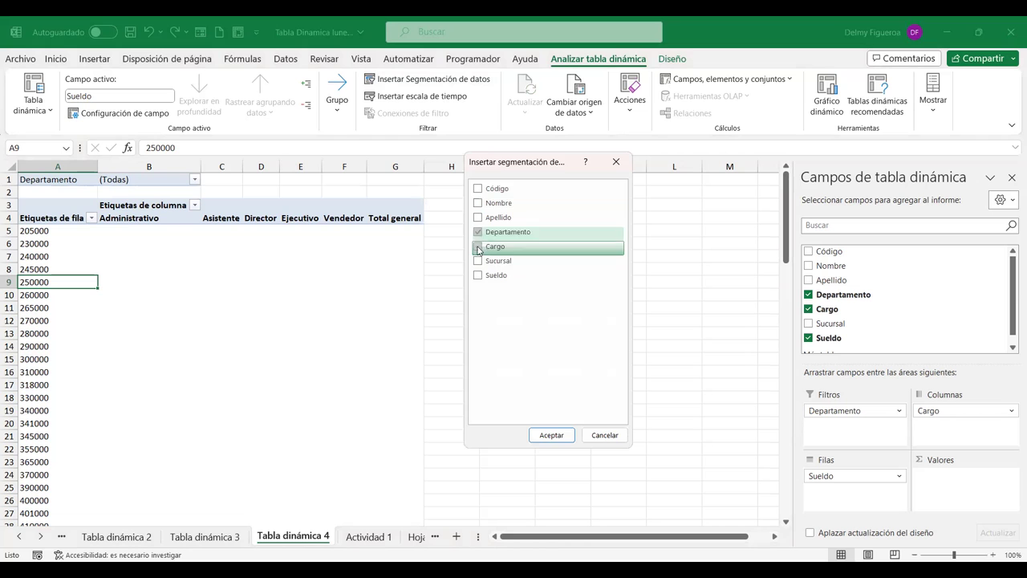
{"action": "left_click", "coordinate": [479, 247]}
{"action": "left_click", "coordinate": [478, 261]}
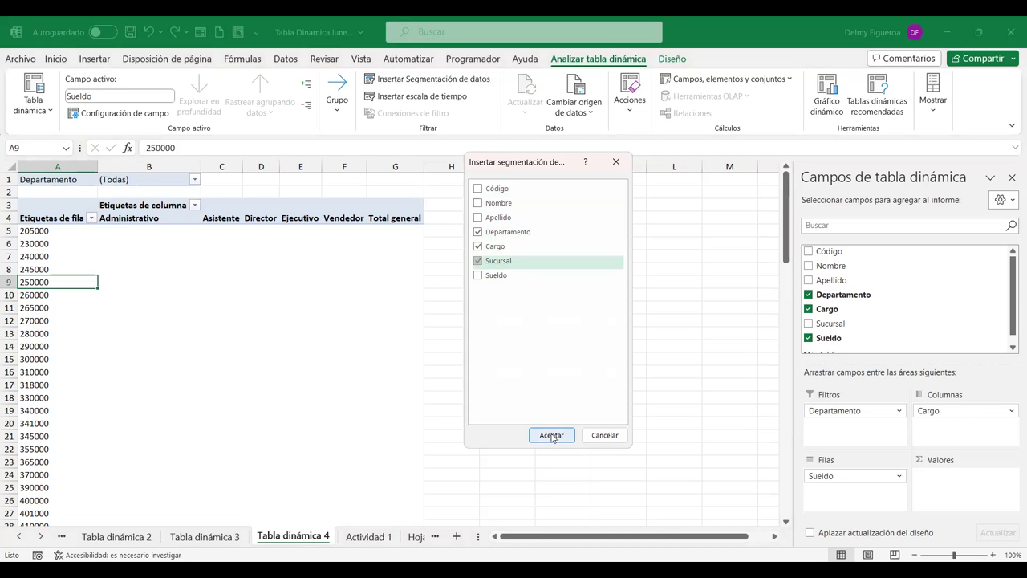
{"action": "left_click", "coordinate": [551, 436]}
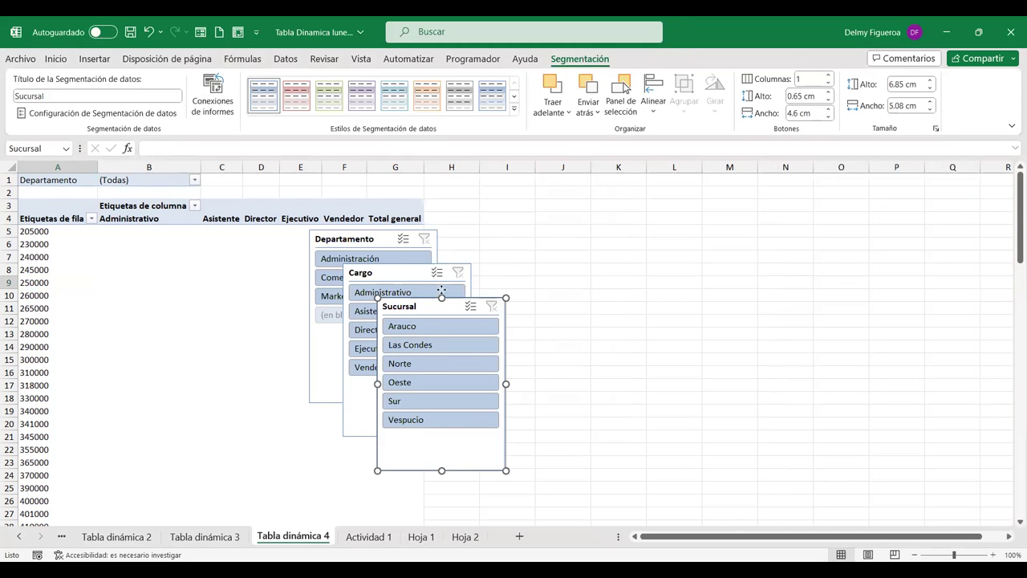
- Arrange the Departamento, Cargo and Sucursal slicers side by side at the top right
{"action": "left_click_drag", "start_coordinate": [442, 291], "coordinate": [596, 179]}
{"action": "left_click_drag", "start_coordinate": [393, 272], "coordinate": [443, 268]}
{"action": "left_click_drag", "start_coordinate": [568, 193], "coordinate": [817, 193]}
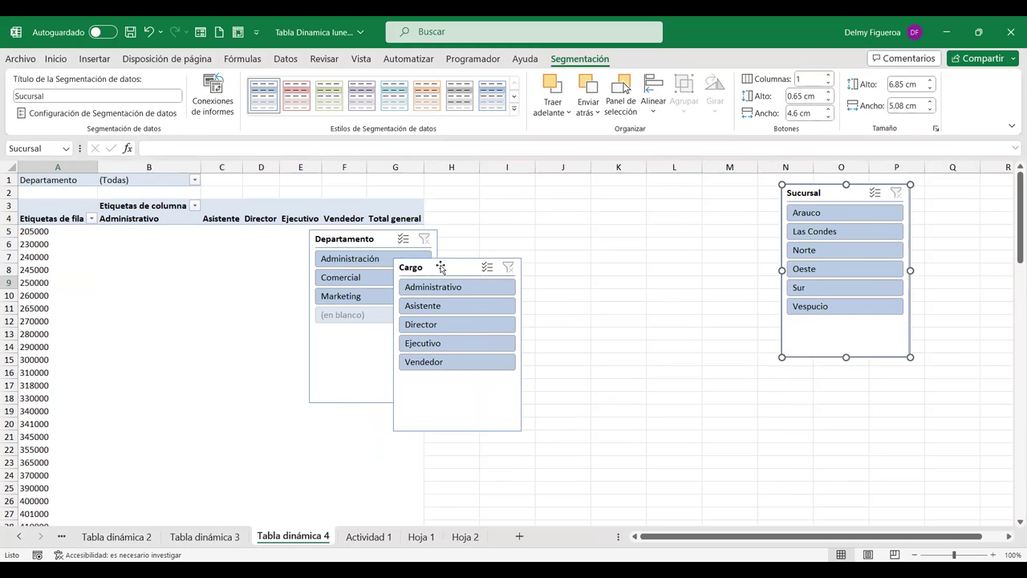
{"action": "left_click_drag", "start_coordinate": [440, 267], "coordinate": [693, 192]}
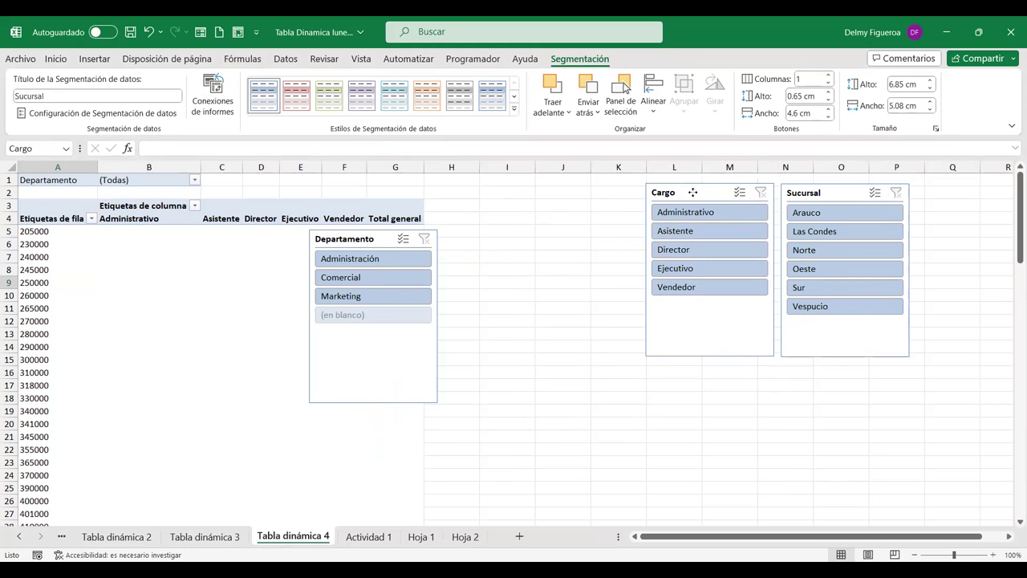
{"action": "left_click_drag", "start_coordinate": [353, 239], "coordinate": [558, 193]}
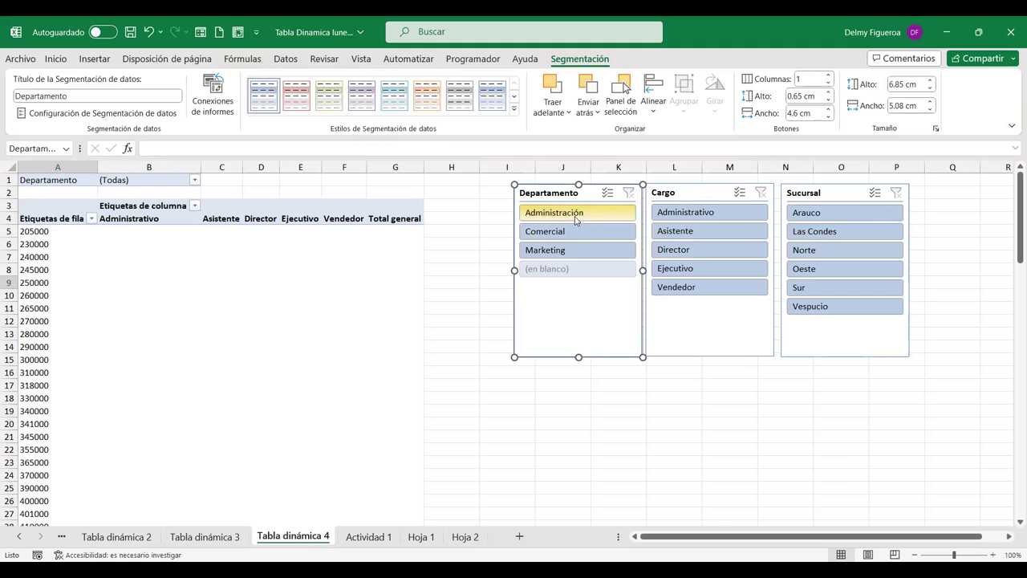
- Slice to Administración, Director and Sur, then sum Sueldo in the values area (1923000)
{"action": "left_click", "coordinate": [576, 213]}
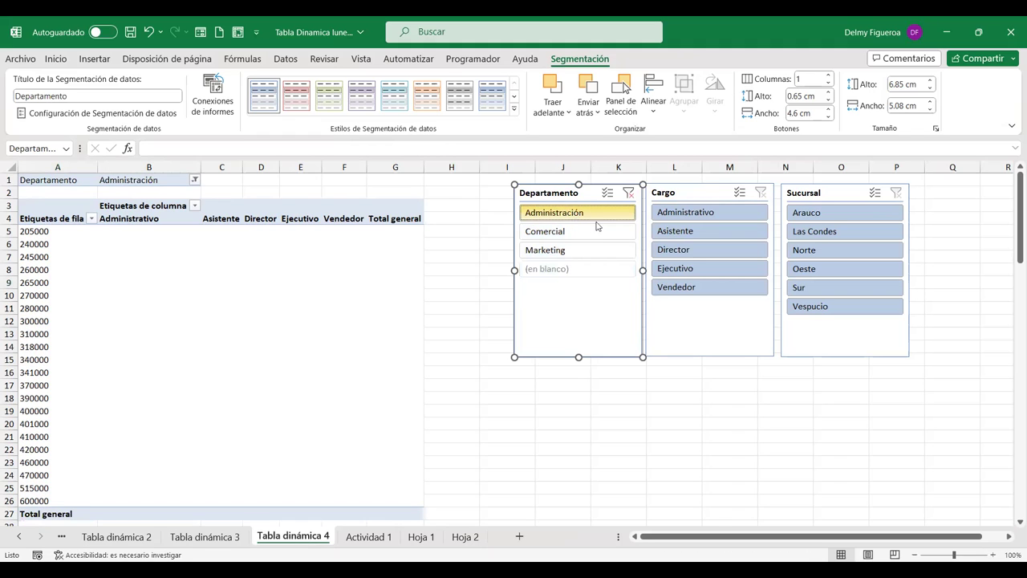
{"action": "left_click", "coordinate": [699, 251]}
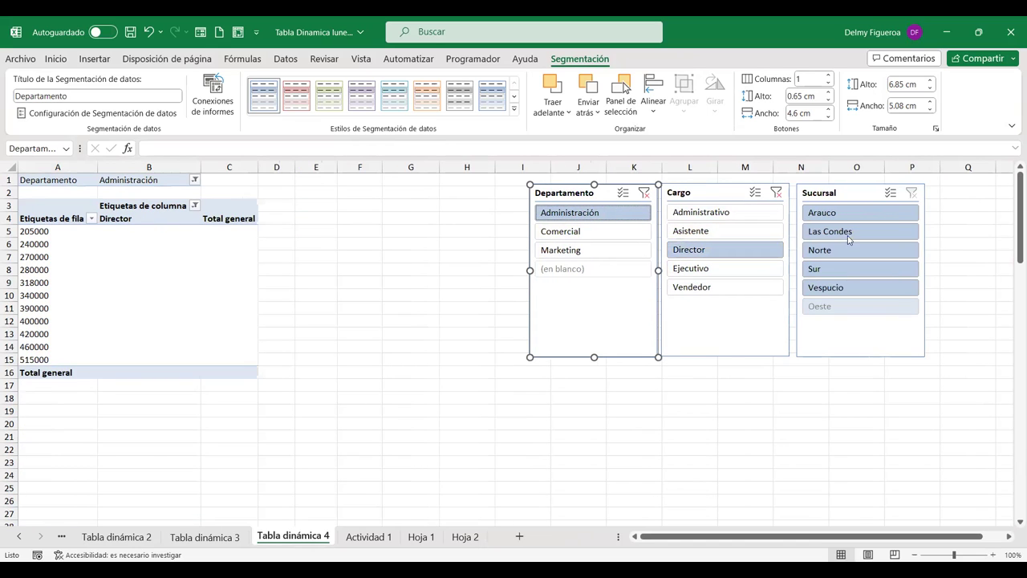
{"action": "left_click", "coordinate": [832, 275]}
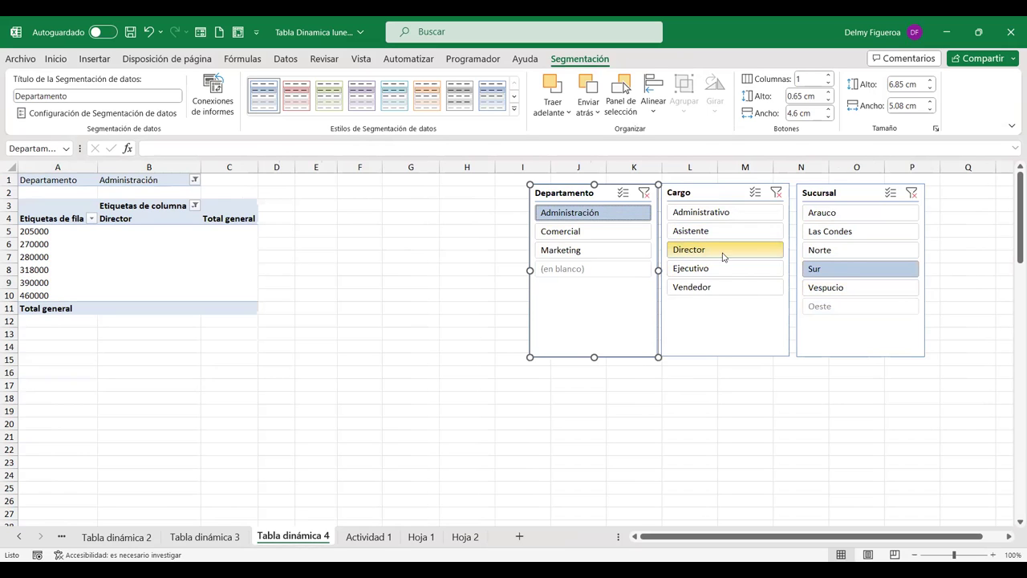
{"action": "left_click", "coordinate": [100, 231]}
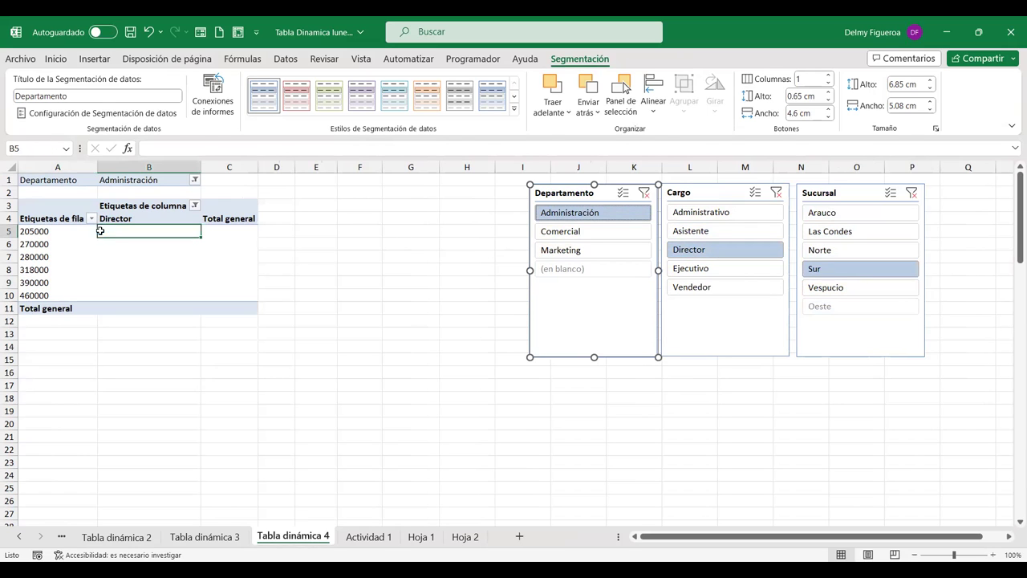
{"action": "left_click_drag", "start_coordinate": [830, 477], "coordinate": [963, 481]}
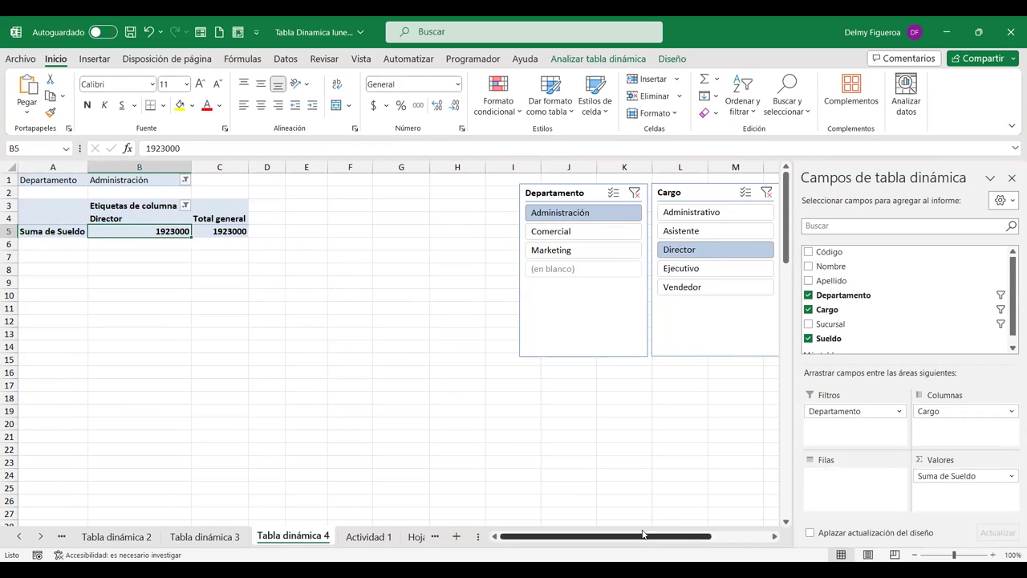
- Clear the Departamento, Cargo and Sucursal slicer filters so the grand total reads 54632000
{"action": "left_click", "coordinate": [630, 193]}
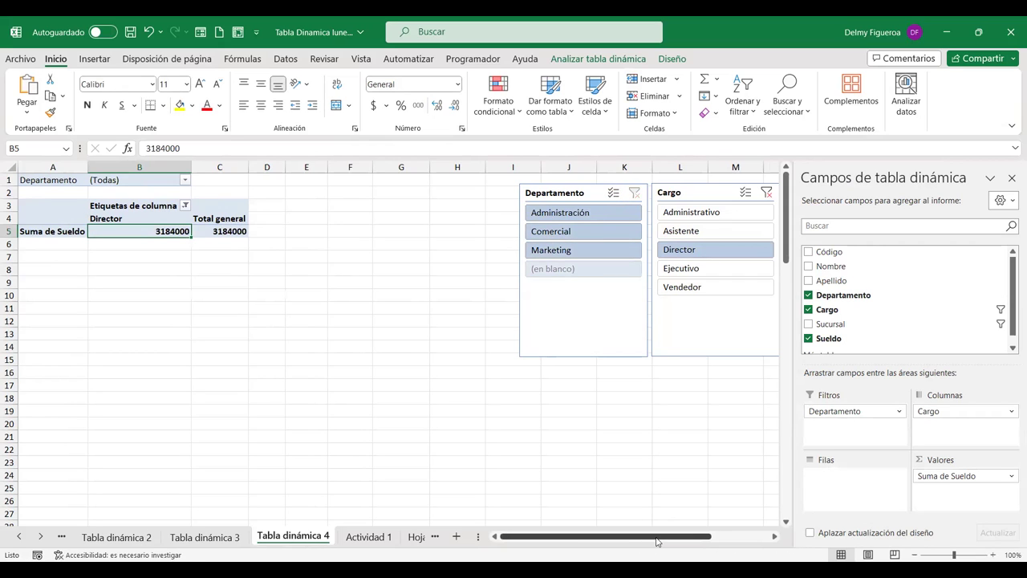
{"action": "scroll", "coordinate": [722, 544], "scroll_direction": "right", "scroll_amount": 3}
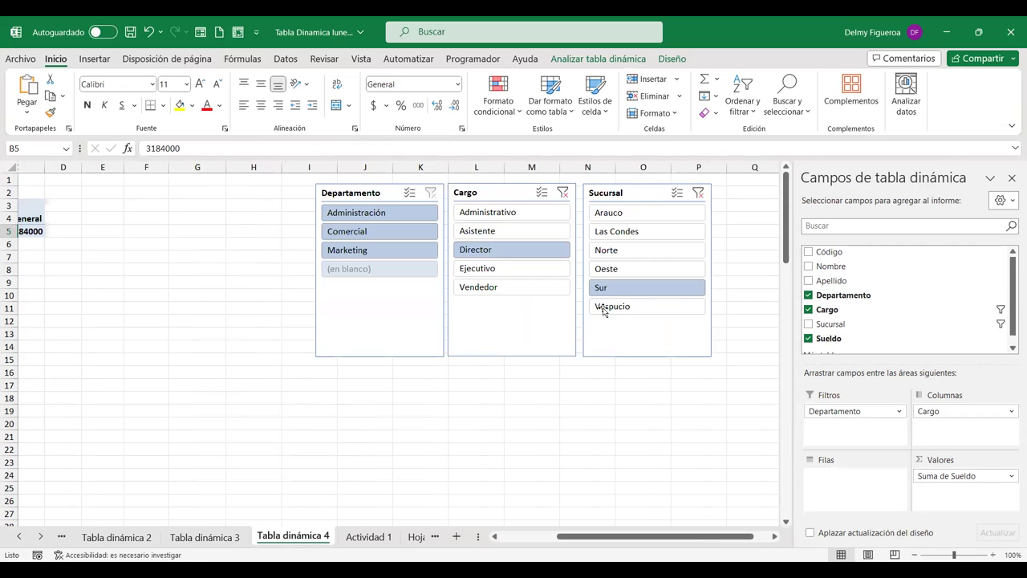
{"action": "left_click", "coordinate": [562, 192]}
{"action": "left_click", "coordinate": [688, 195]}
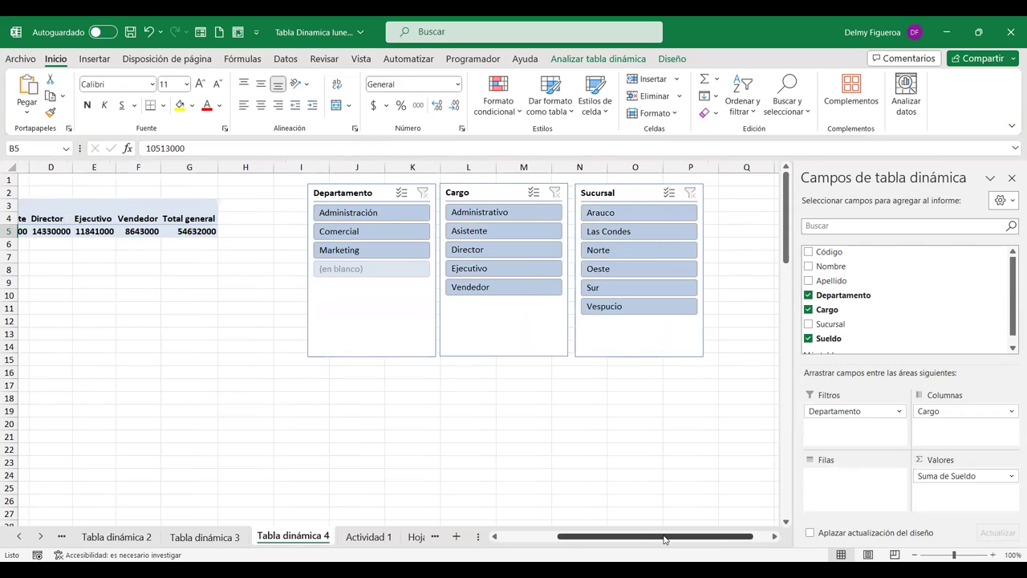
{"action": "left_click_drag", "start_coordinate": [665, 539], "coordinate": [614, 539]}
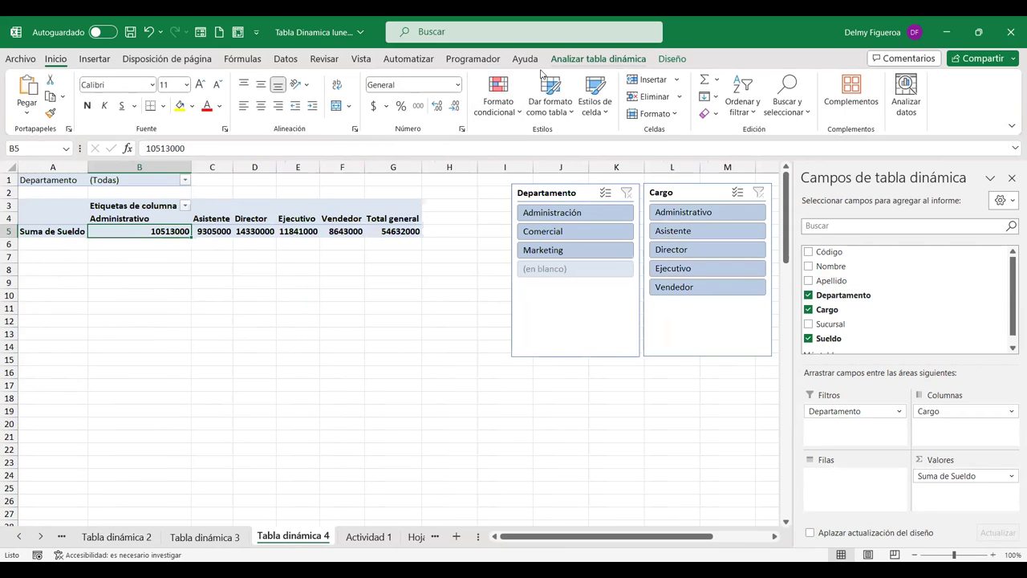
{"action": "left_click", "coordinate": [570, 58]}
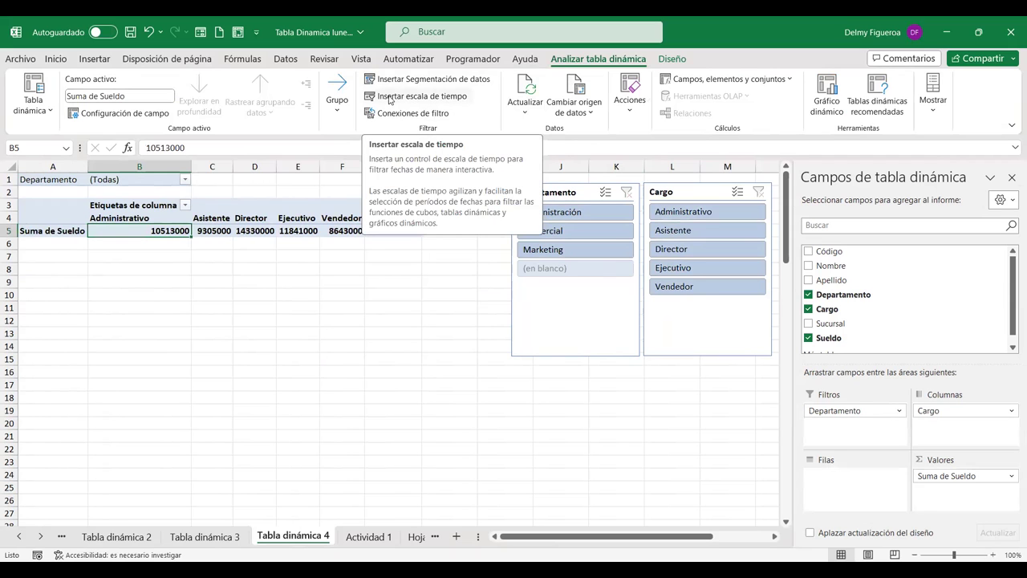
- Try inserting a timeline, dismiss the no-date-field error, and switch to the Actividad 1 sheet
{"action": "left_click", "coordinate": [390, 97]}
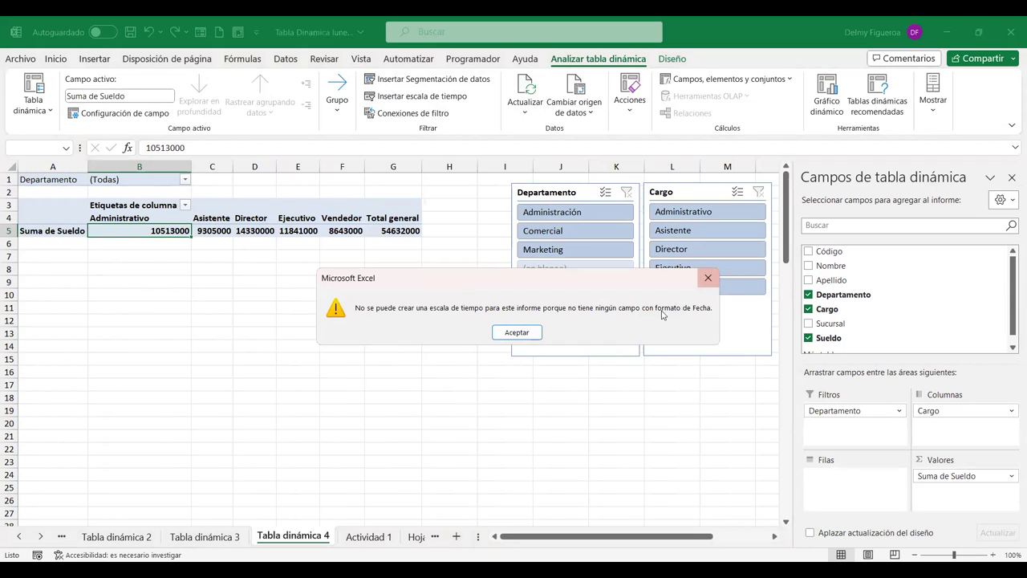
{"action": "left_click", "coordinate": [516, 334]}
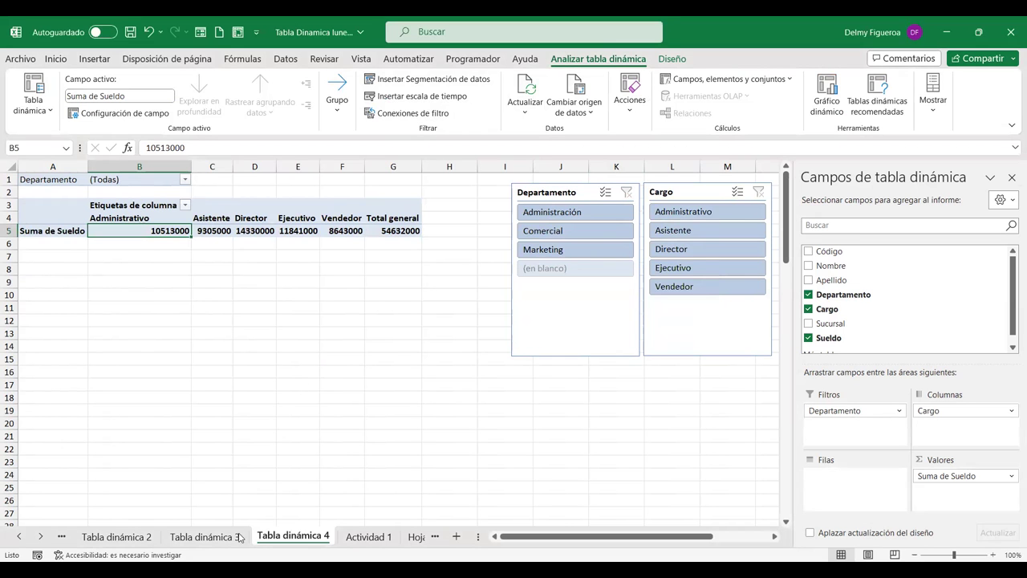
{"action": "left_click", "coordinate": [369, 536]}
{"action": "scroll", "coordinate": [489, 400], "scroll_direction": "up", "scroll_amount": 1}
- Copy the Código header style into A2, autofit column A, and label it 'Fecha'
{"action": "scroll", "coordinate": [488, 400], "scroll_direction": "up", "scroll_amount": 3}
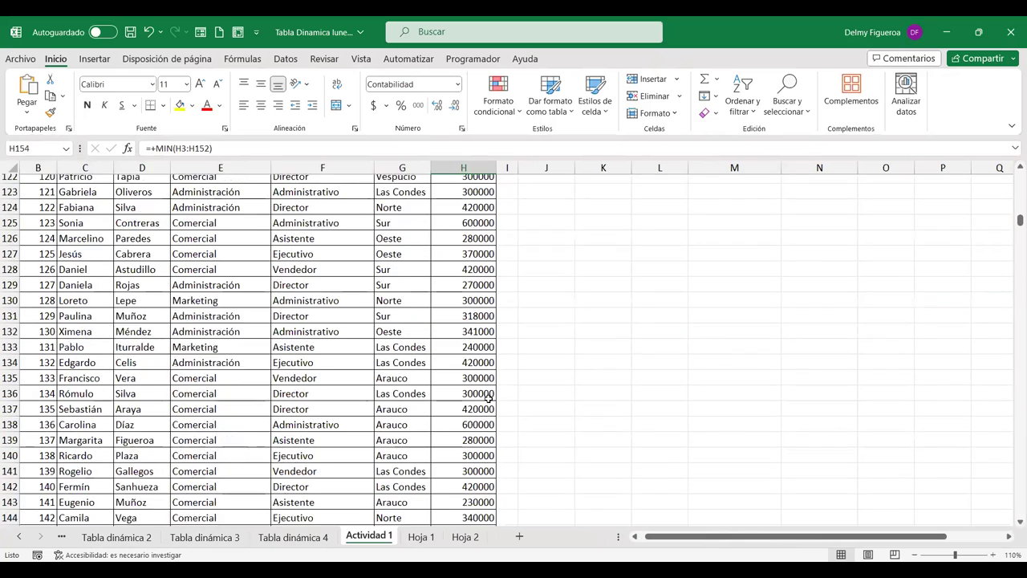
{"action": "scroll", "coordinate": [489, 399], "scroll_direction": "up", "scroll_amount": 4}
{"action": "key", "text": "ctrl+Home"}
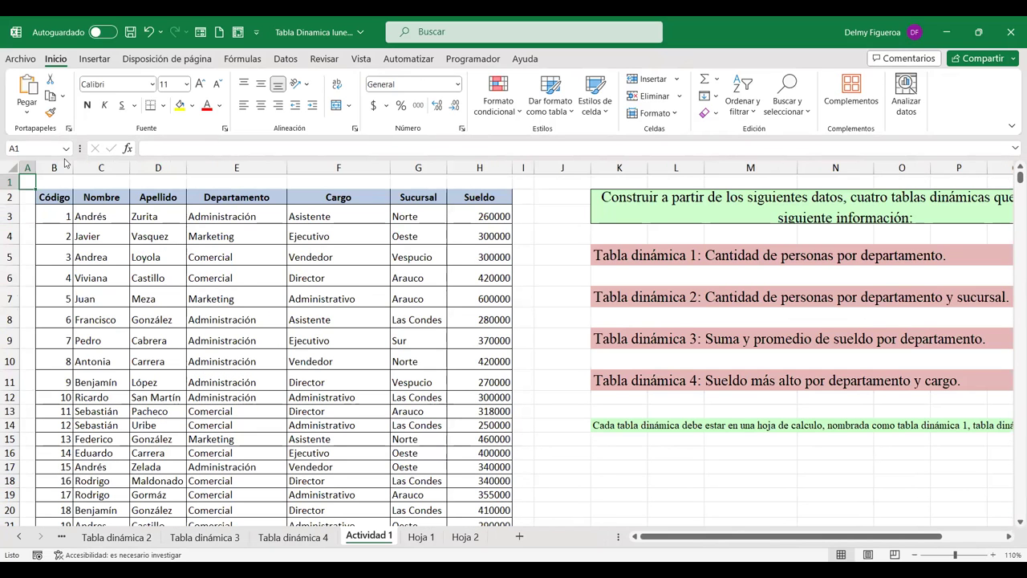
{"action": "left_click", "coordinate": [53, 199]}
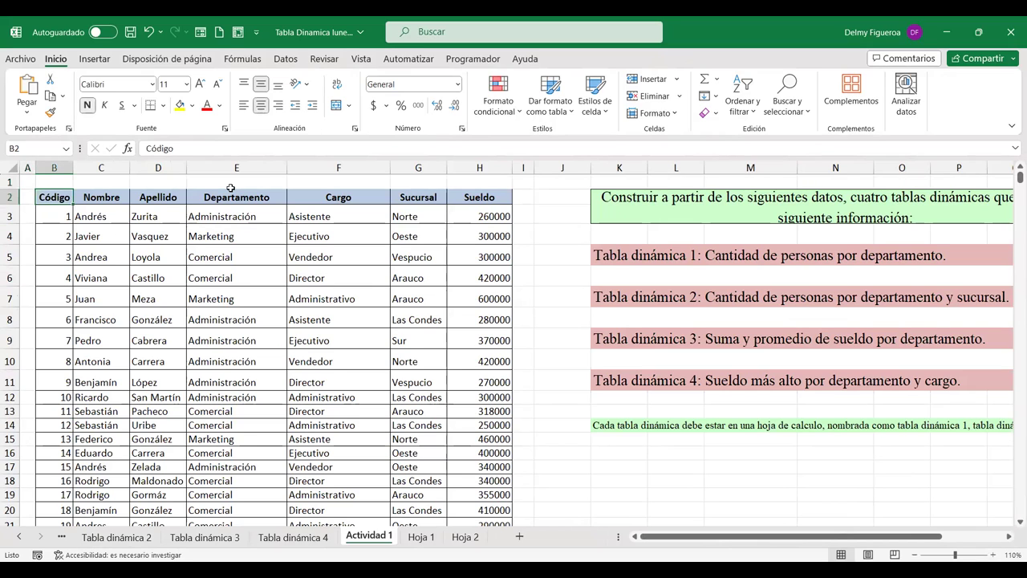
{"action": "key", "text": "ctrl+c"}
{"action": "key", "text": "Left"}
{"action": "key", "text": "Return"}
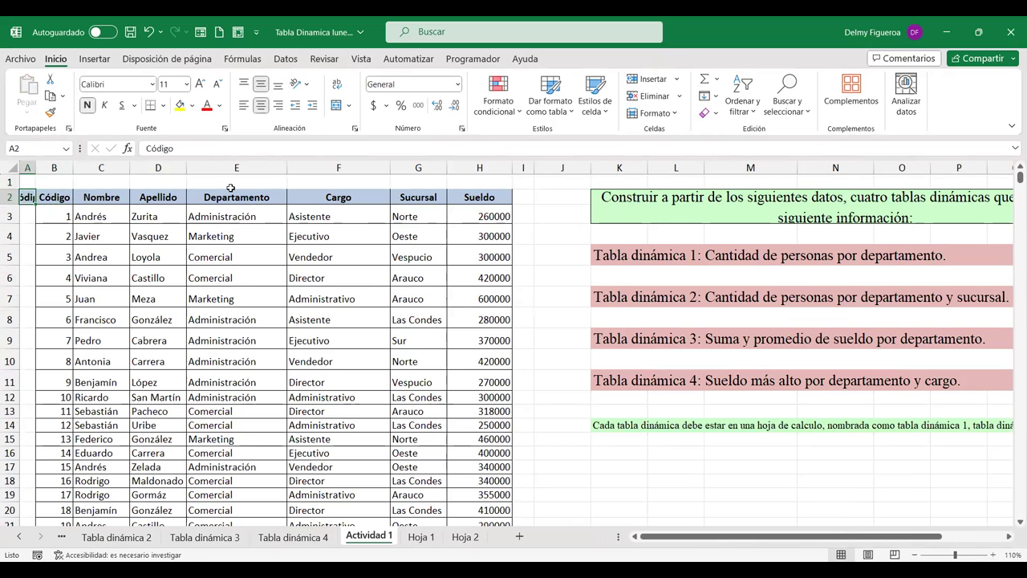
{"action": "double_click", "coordinate": [35, 171]}
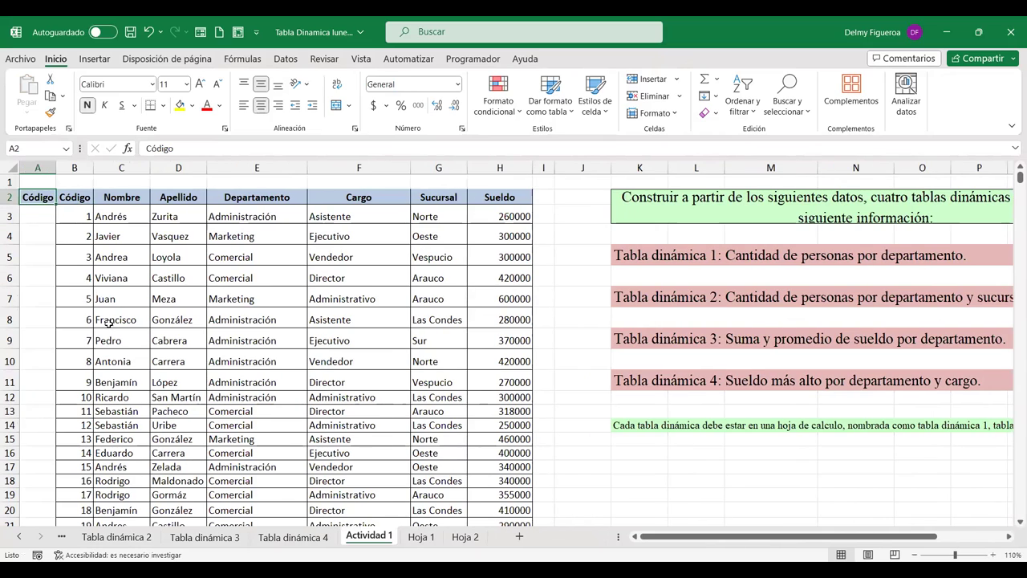
{"action": "type", "text": "Fech"}
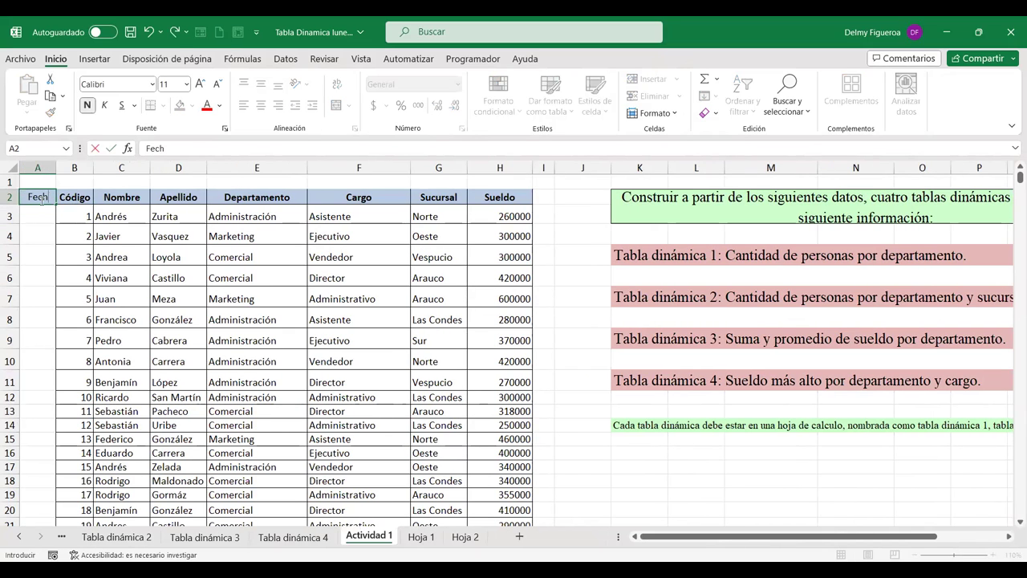
{"action": "type", "text": "a"}
{"action": "key", "text": "Return"}
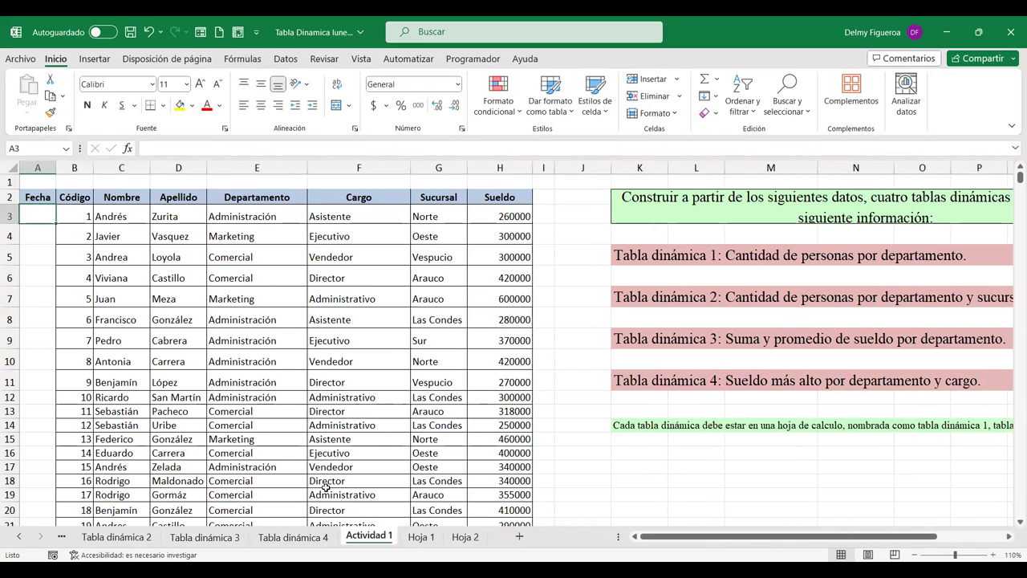
- Enter test dates 1/1/2019 in K17 and 15/10/2023 in K18
{"action": "left_click", "coordinate": [653, 464]}
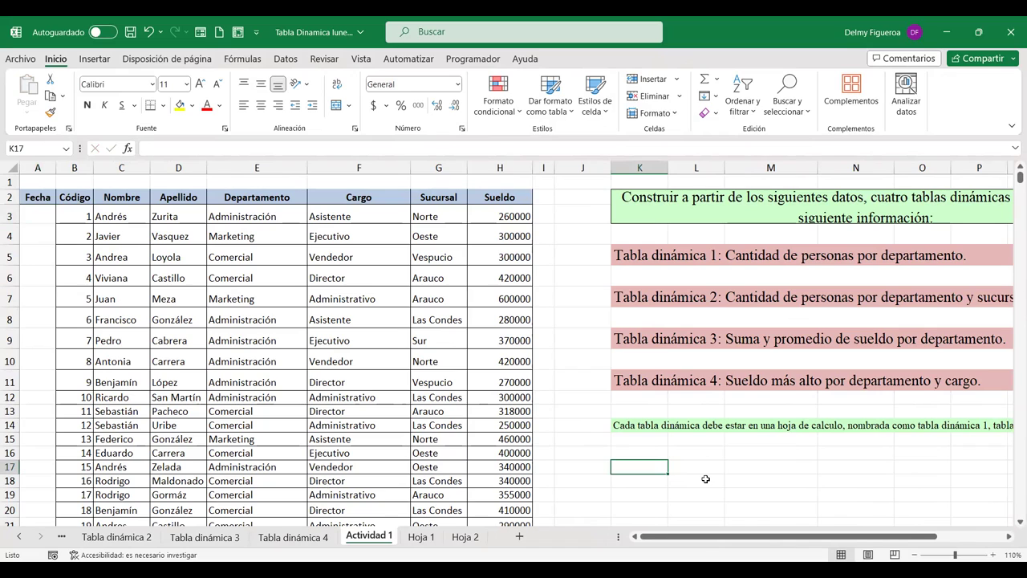
{"action": "type", "text": "+"}
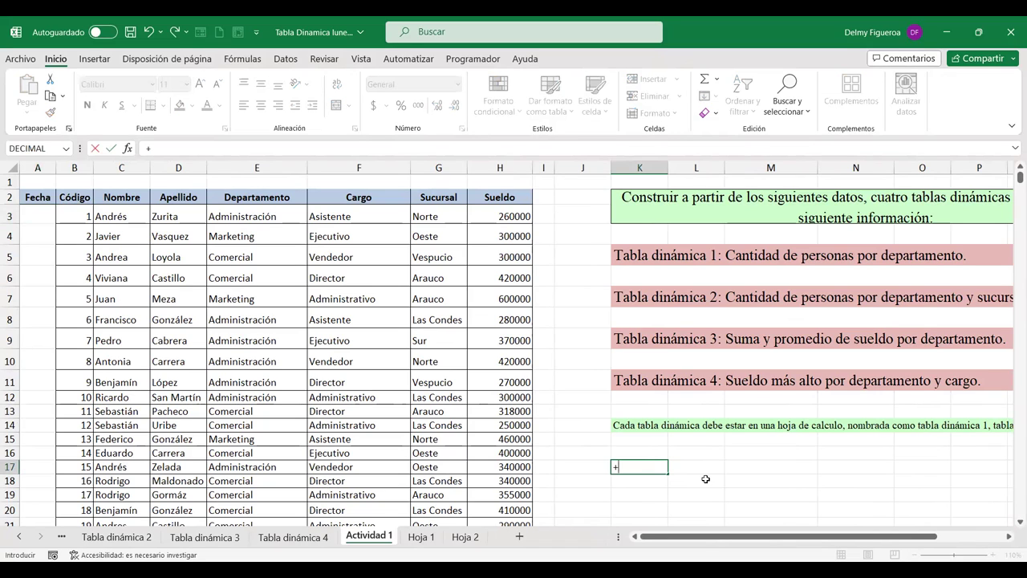
{"action": "key", "text": "BackSpace"}
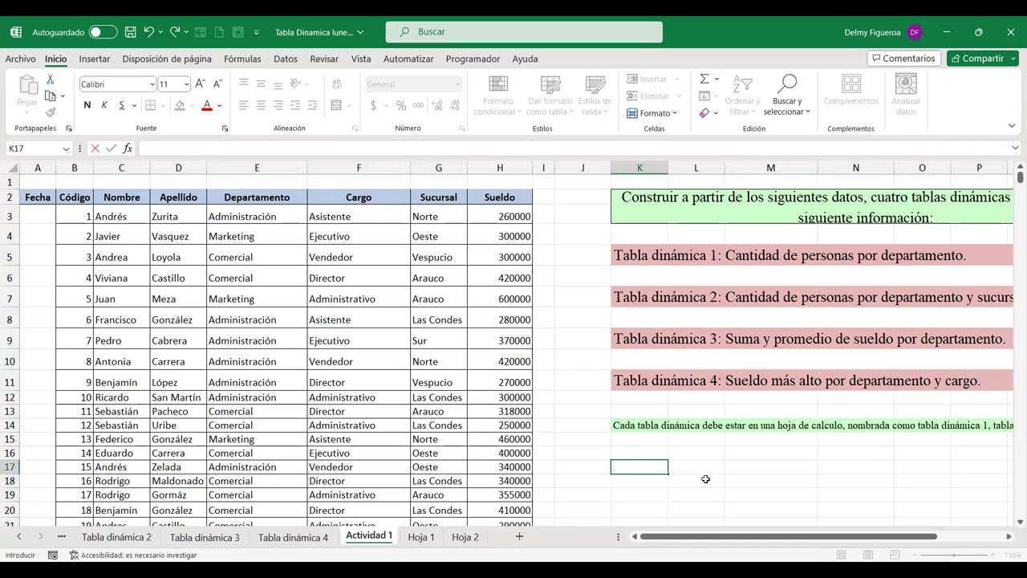
{"action": "type", "text": "1/1/2019"}
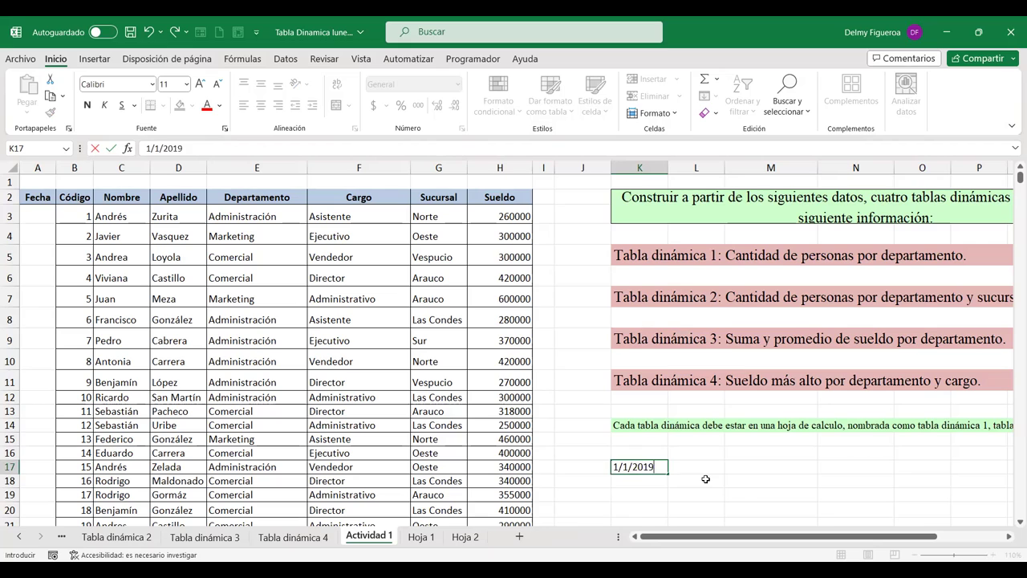
{"action": "key", "text": "Return"}
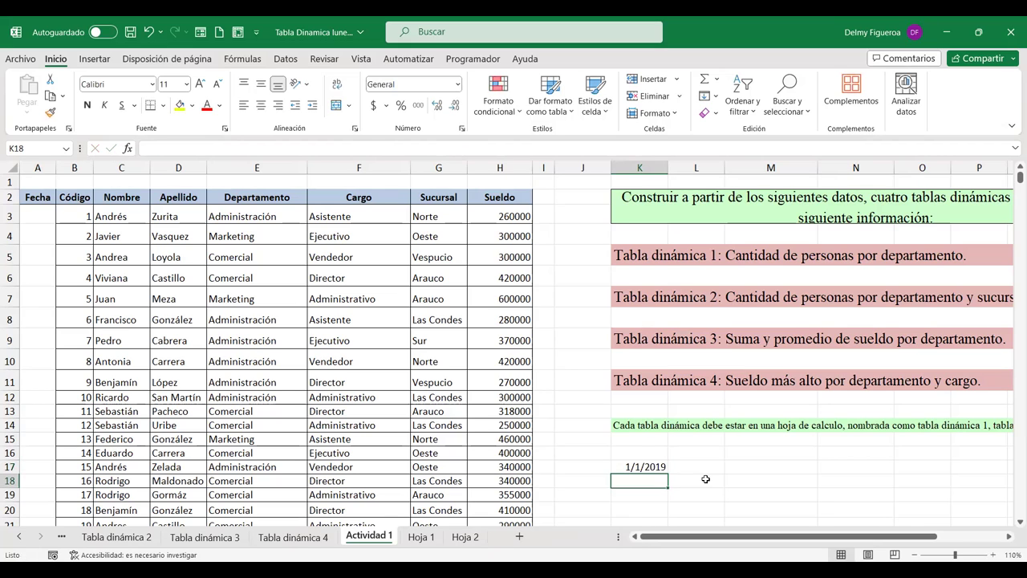
{"action": "type", "text": "15/"}
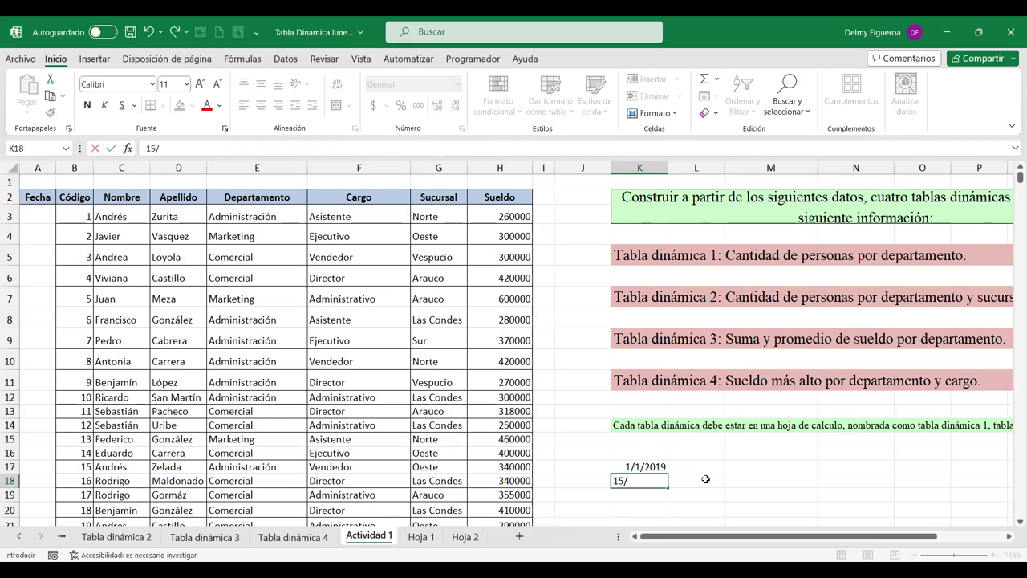
{"action": "type", "text": "10/2023"}
{"action": "key", "text": "Return"}
- Format K17:K18 as Número to reveal serials 43466.00 and 45214.00
{"action": "key", "text": "Up"}
{"action": "key", "text": "Up"}
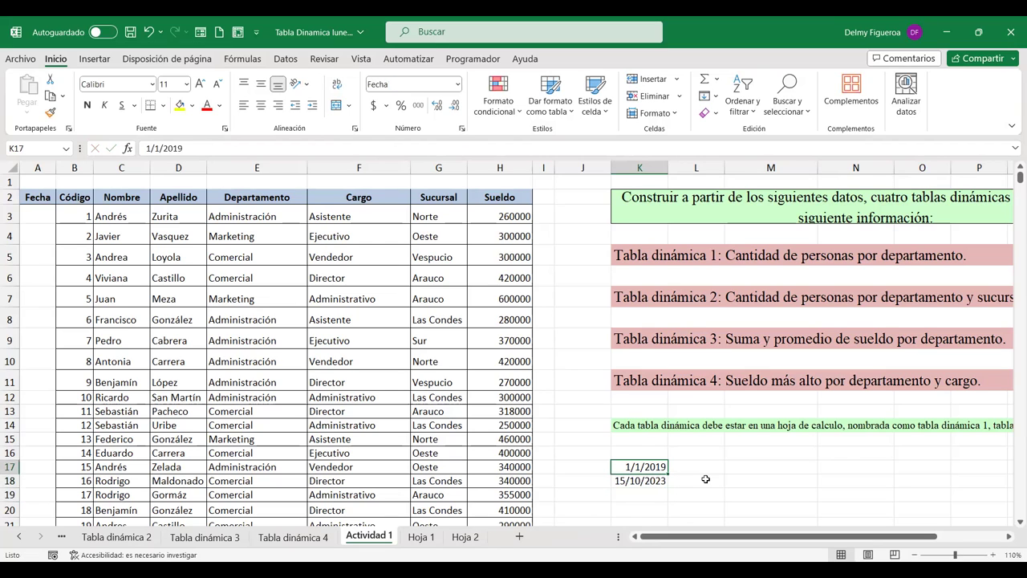
{"action": "key", "text": "shift+Down"}
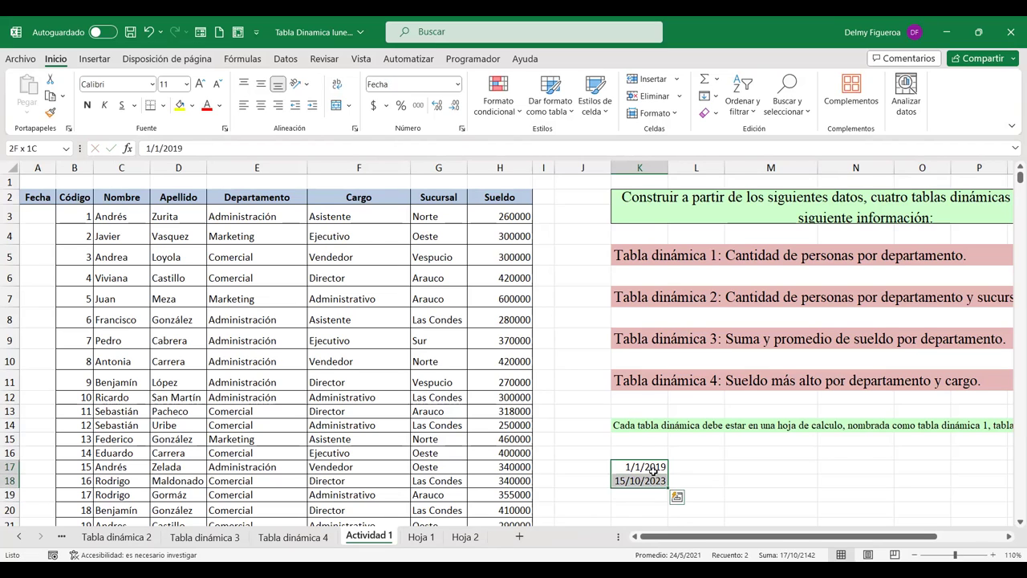
{"action": "left_click", "coordinate": [459, 85]}
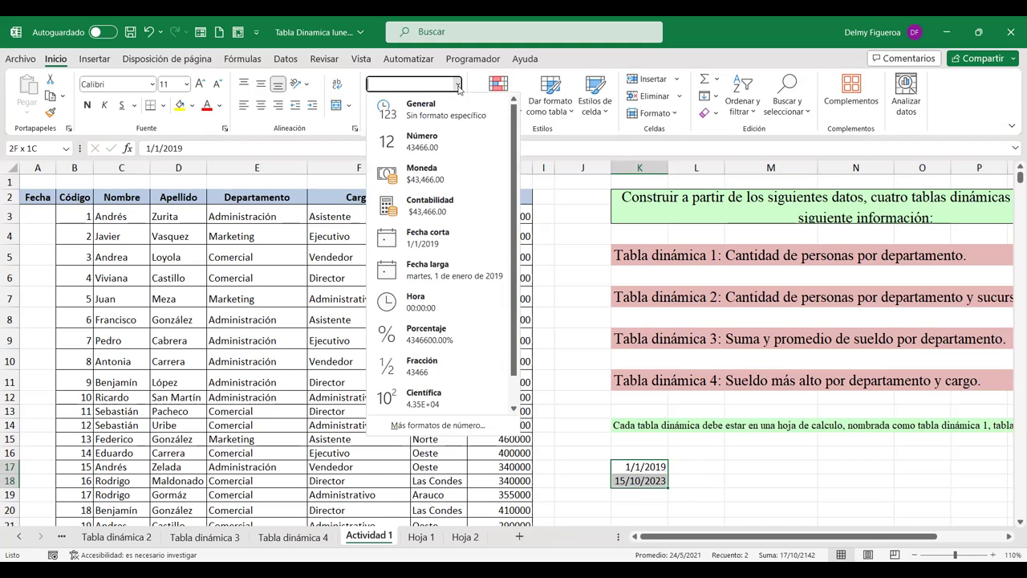
{"action": "left_click", "coordinate": [425, 138]}
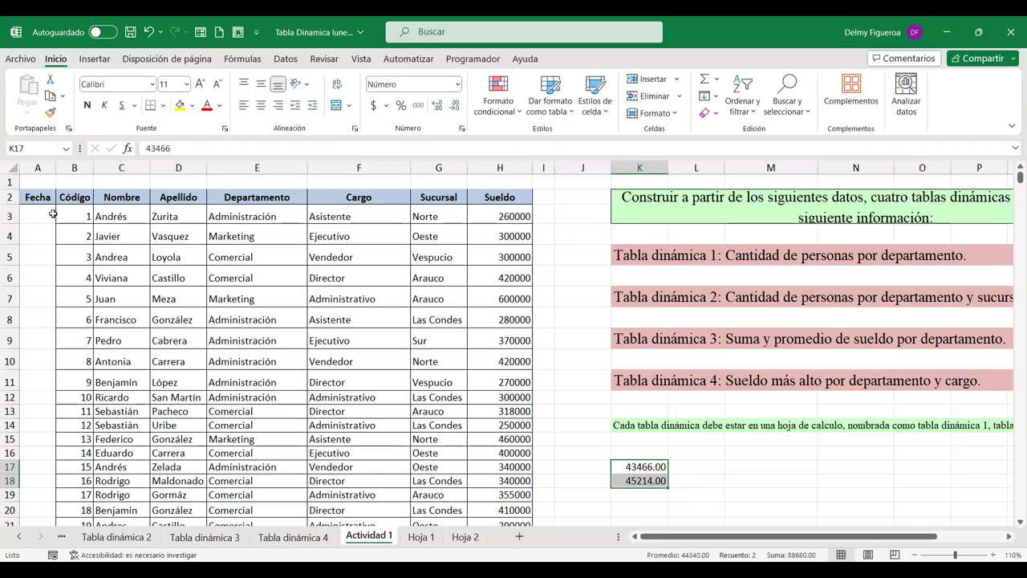
{"action": "left_click", "coordinate": [37, 213]}
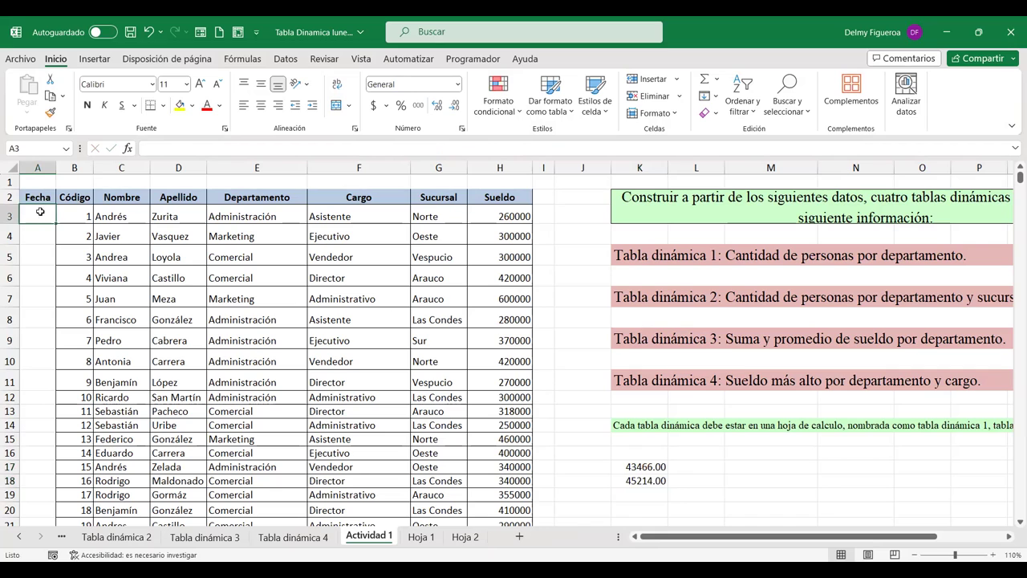
- Enter =ALEATORIO.ENTRE(43466;45214) in A3 and fill it down the whole Fecha column
{"action": "type", "text": "+"}
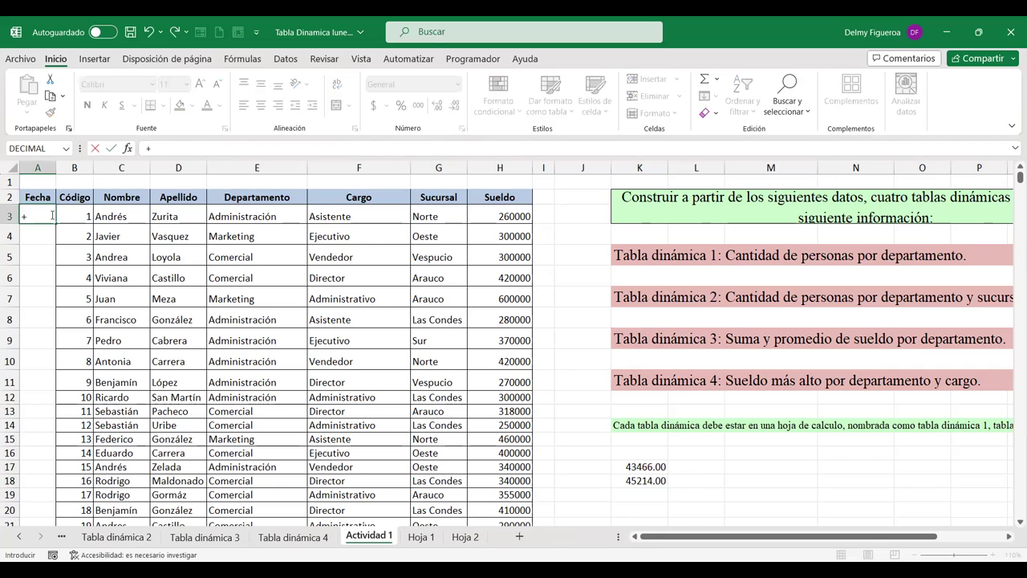
{"action": "type", "text": "ale"}
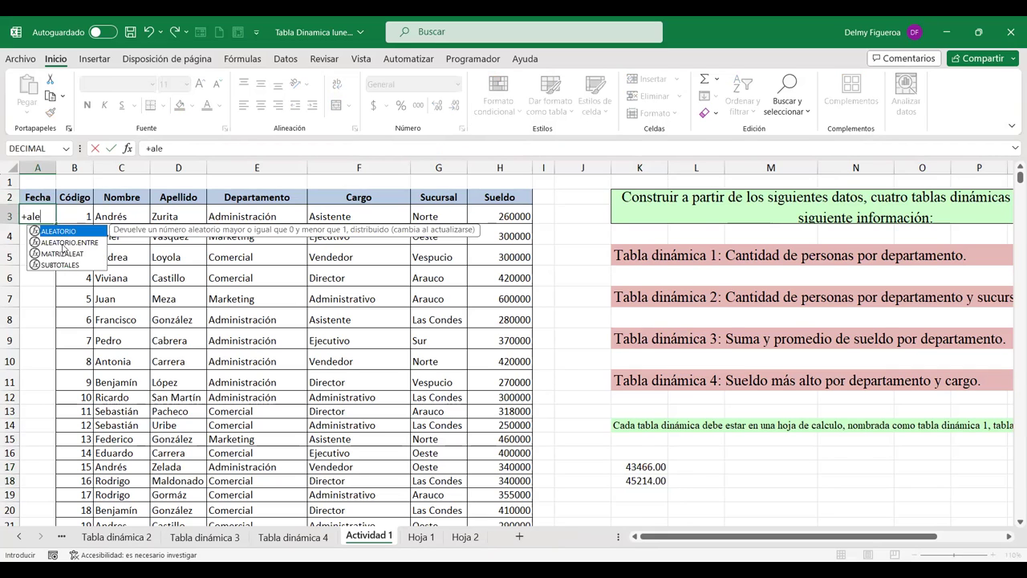
{"action": "double_click", "coordinate": [64, 242]}
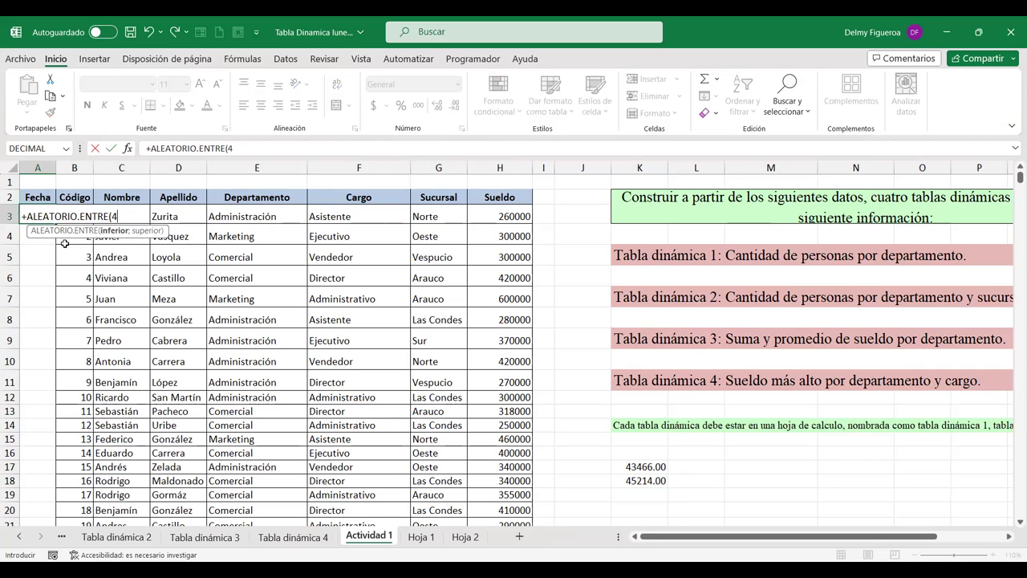
{"action": "type", "text": "66;454"}
{"action": "key", "text": "Return"}
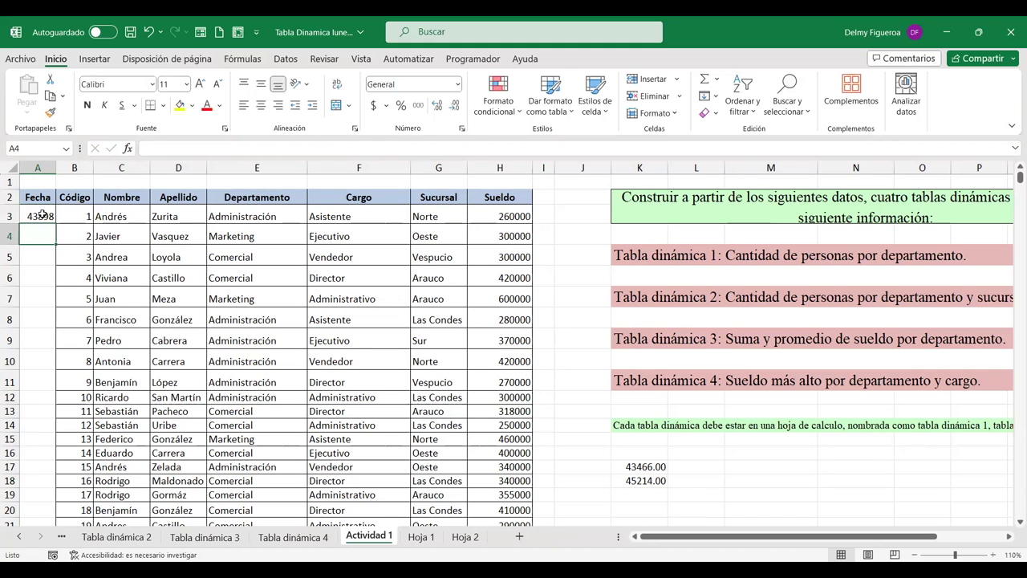
{"action": "left_click", "coordinate": [42, 215]}
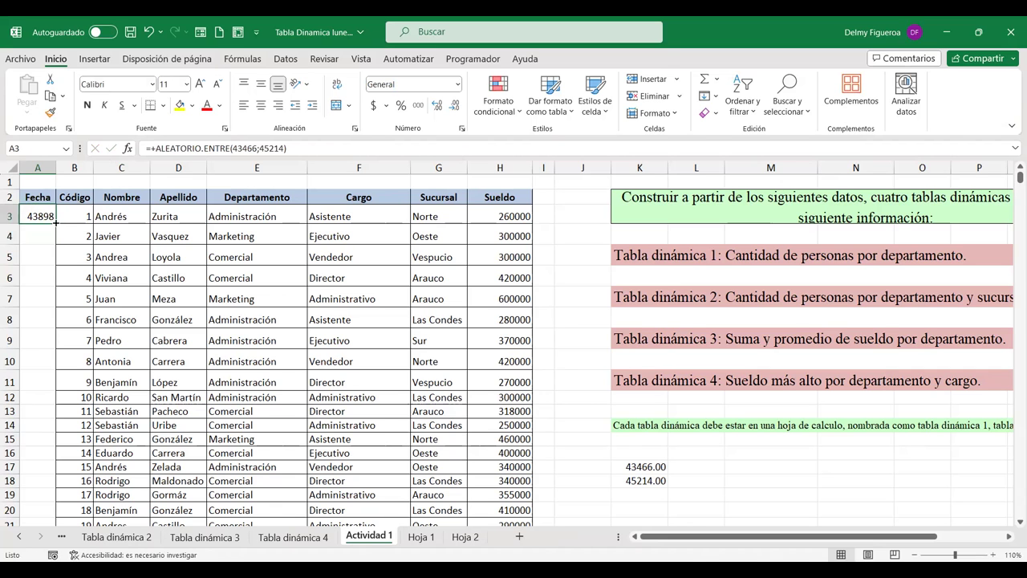
{"action": "double_click", "coordinate": [55, 224]}
{"action": "scroll", "coordinate": [62, 312], "scroll_direction": "down", "scroll_amount": 3}
{"action": "scroll", "coordinate": [62, 312], "scroll_direction": "down", "scroll_amount": 3}
{"action": "scroll", "coordinate": [62, 312], "scroll_direction": "up", "scroll_amount": 6}
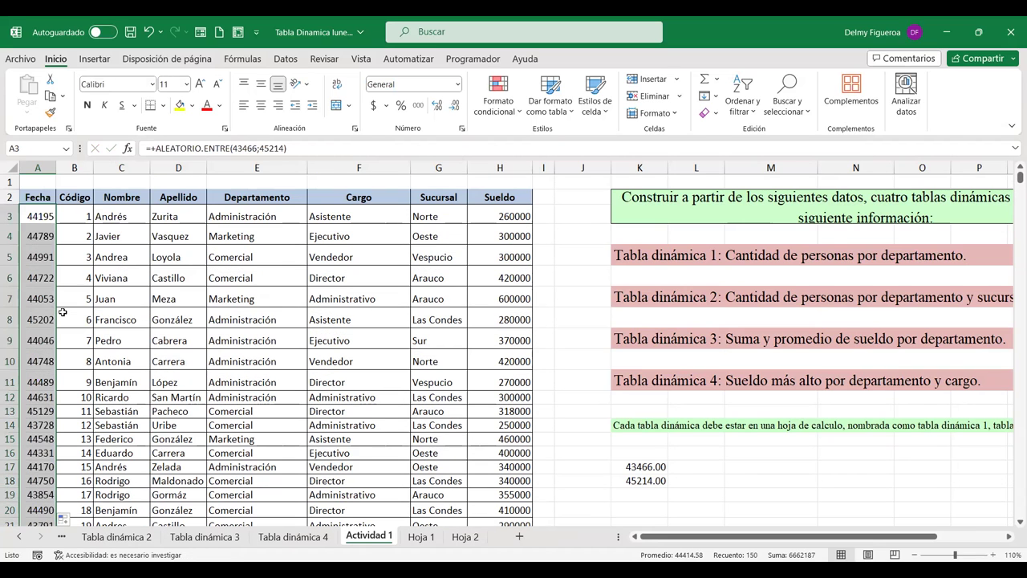
{"action": "left_click", "coordinate": [459, 85]}
- Format column A as Fecha dates and paste it back over itself as fixed values
{"action": "key", "text": "Escape"}
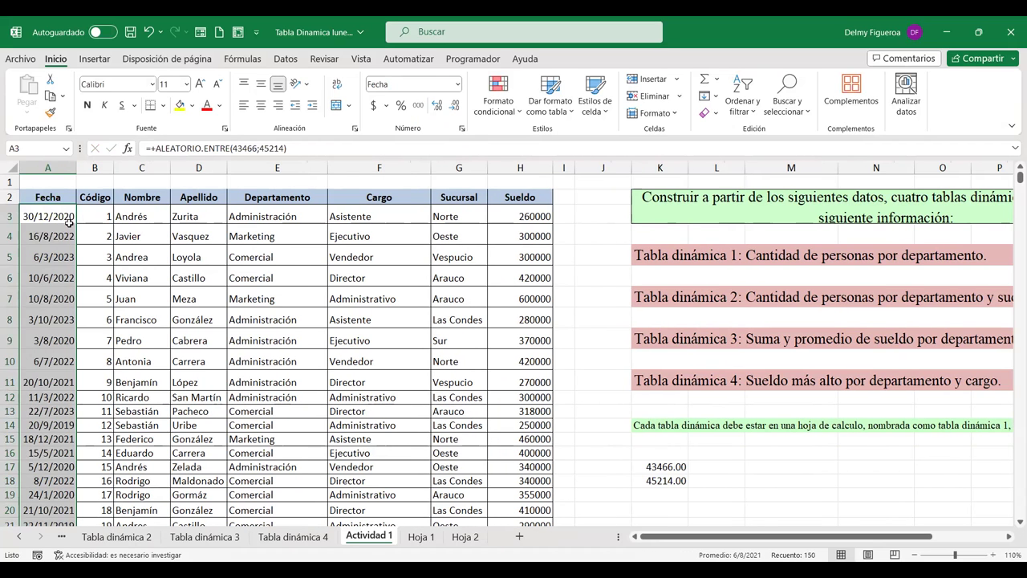
{"action": "key", "text": "ctrl+c"}
{"action": "right_click", "coordinate": [52, 246]}
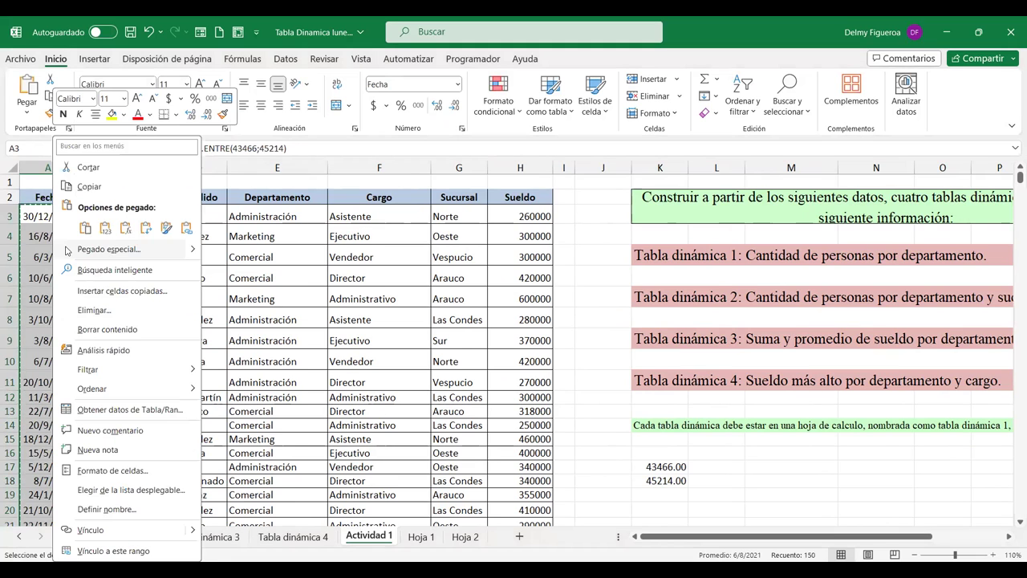
{"action": "left_click", "coordinate": [103, 229]}
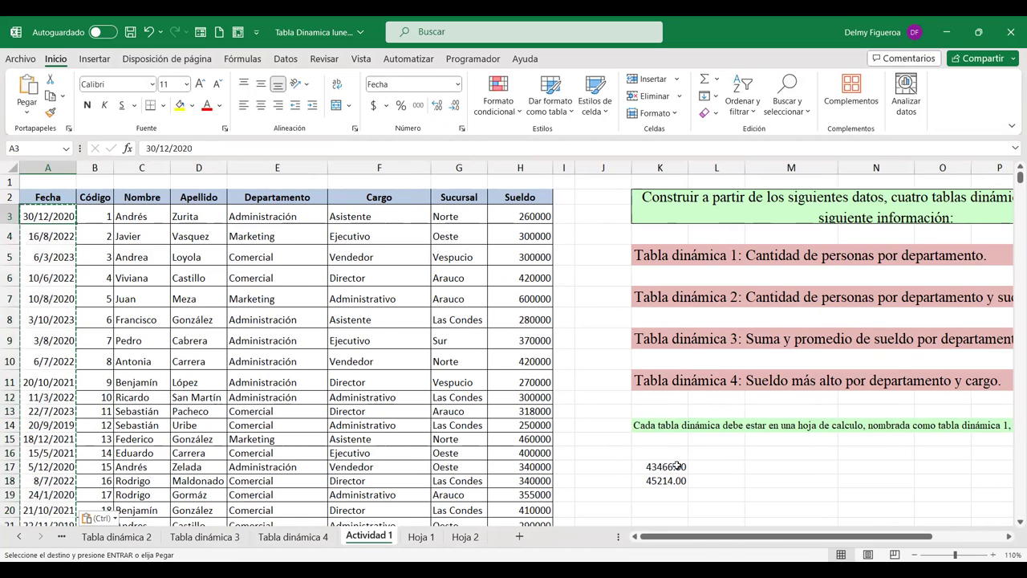
- Clear the helper numbers in K17:K19, then confirm A3 holds the fixed date 30/12/2020
{"action": "left_click_drag", "start_coordinate": [678, 466], "coordinate": [683, 496]}
{"action": "key", "text": "Delete"}
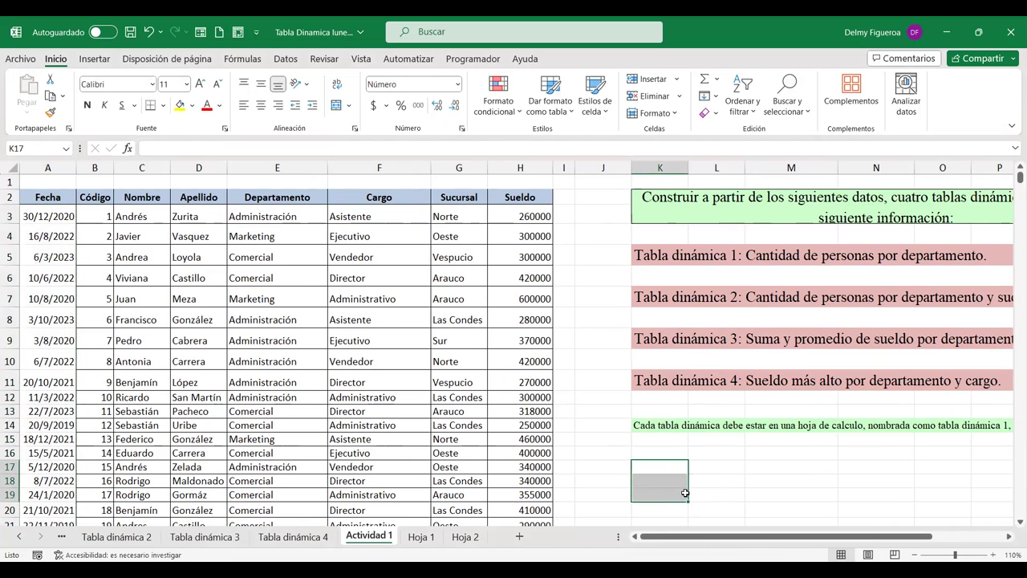
{"action": "left_click", "coordinate": [59, 240]}
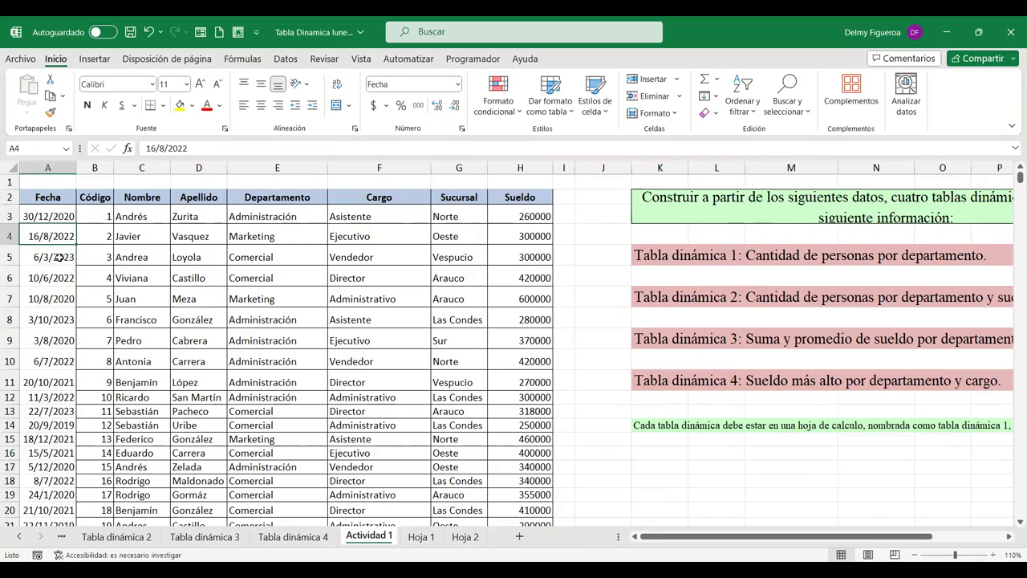
{"action": "scroll", "coordinate": [49, 335], "scroll_direction": "down", "scroll_amount": 5}
{"action": "scroll", "coordinate": [48, 336], "scroll_direction": "down", "scroll_amount": 8}
{"action": "scroll", "coordinate": [48, 335], "scroll_direction": "down", "scroll_amount": 7}
{"action": "scroll", "coordinate": [48, 336], "scroll_direction": "down", "scroll_amount": 7}
{"action": "scroll", "coordinate": [48, 335], "scroll_direction": "down", "scroll_amount": 6}
{"action": "scroll", "coordinate": [48, 337], "scroll_direction": "down", "scroll_amount": 12}
{"action": "scroll", "coordinate": [50, 347], "scroll_direction": "down", "scroll_amount": 4}
{"action": "scroll", "coordinate": [51, 353], "scroll_direction": "up", "scroll_amount": 7}
{"action": "scroll", "coordinate": [50, 352], "scroll_direction": "up", "scroll_amount": 7}
{"action": "scroll", "coordinate": [50, 350], "scroll_direction": "up", "scroll_amount": 10}
{"action": "scroll", "coordinate": [51, 350], "scroll_direction": "up", "scroll_amount": 12}
{"action": "scroll", "coordinate": [50, 350], "scroll_direction": "up", "scroll_amount": 5}
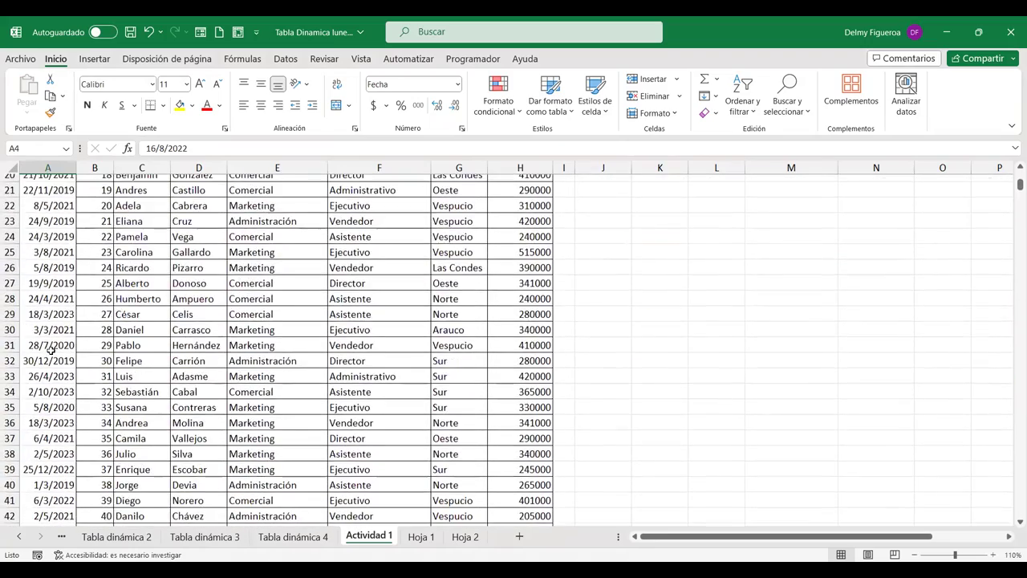
{"action": "scroll", "coordinate": [51, 347], "scroll_direction": "up", "scroll_amount": 6}
{"action": "scroll", "coordinate": [51, 237], "scroll_direction": "up", "scroll_amount": 1}
{"action": "left_click", "coordinate": [52, 210]}
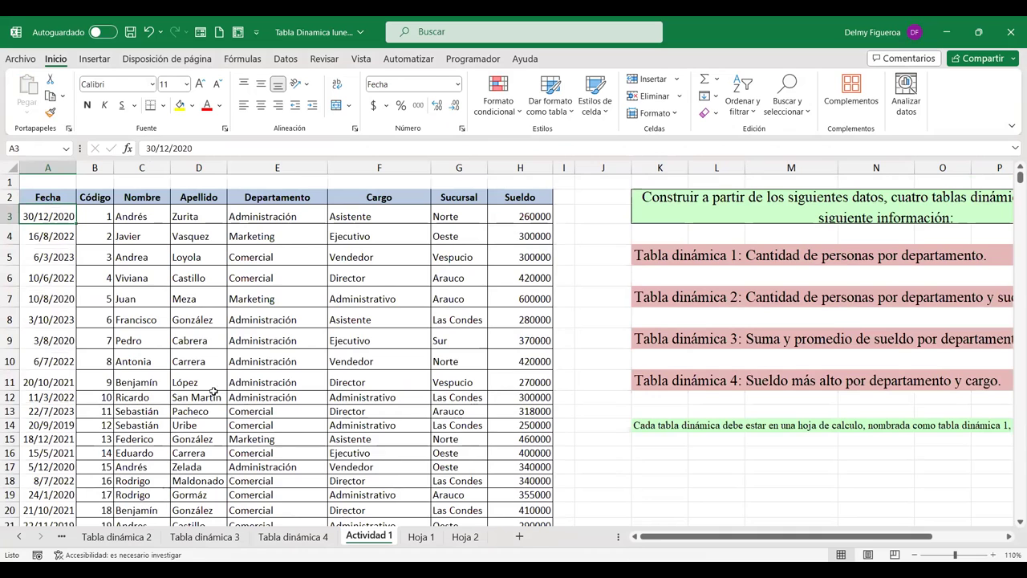
- Switch to the Tabla dinámica 4 sheet and refresh the pivot table
{"action": "left_click", "coordinate": [306, 538]}
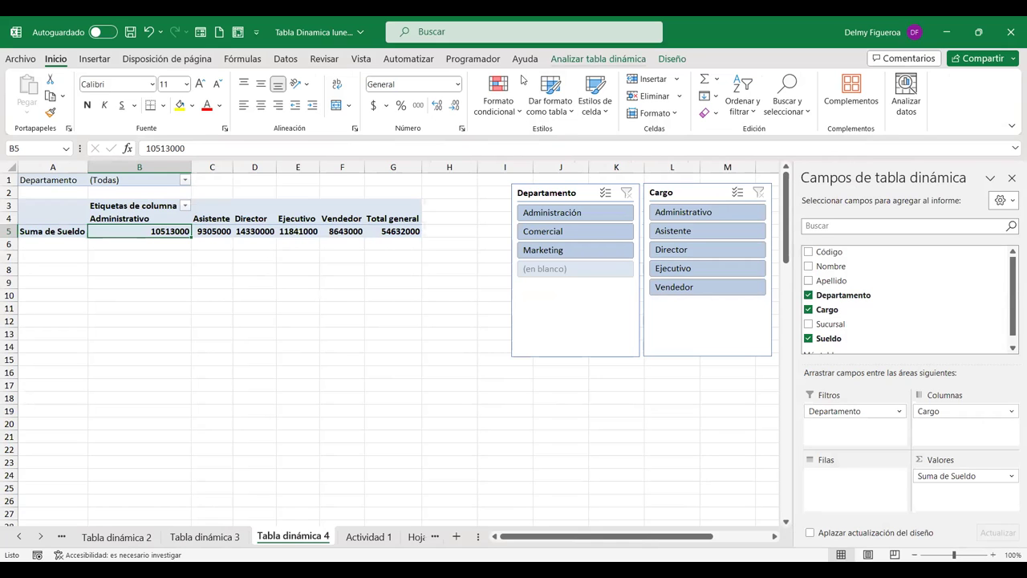
{"action": "left_click", "coordinate": [598, 58]}
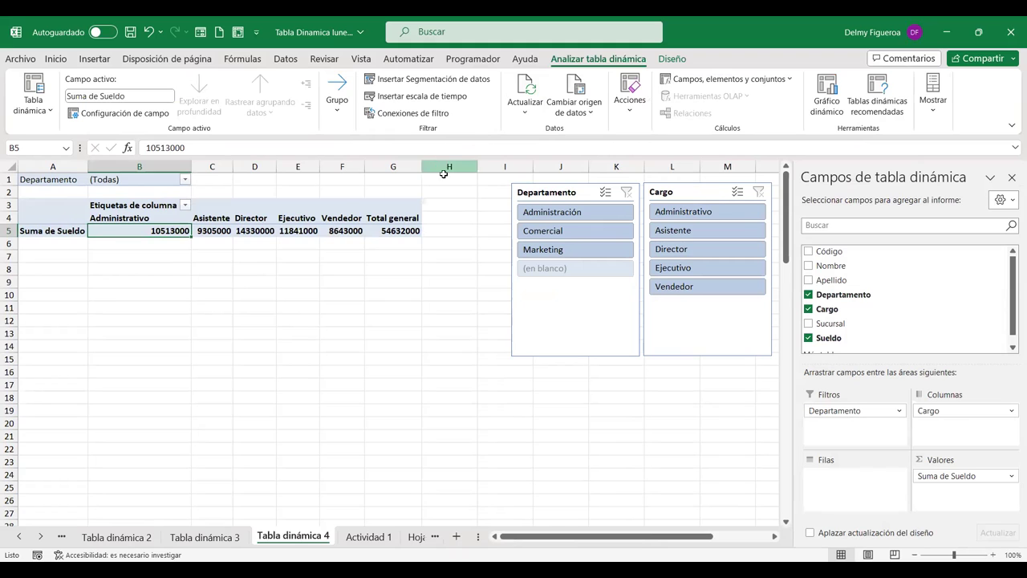
{"action": "left_click", "coordinate": [527, 117]}
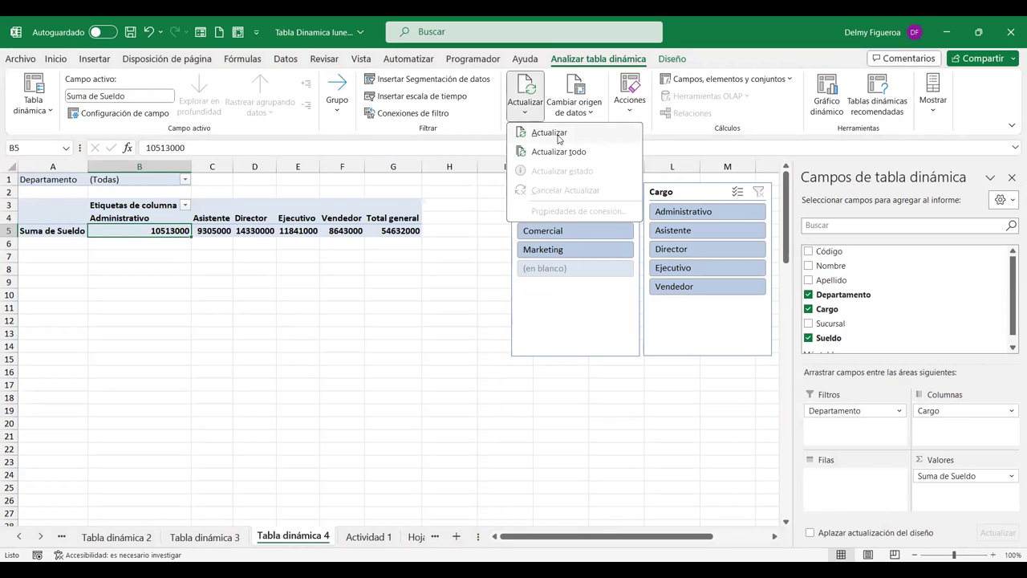
{"action": "left_click", "coordinate": [478, 166]}
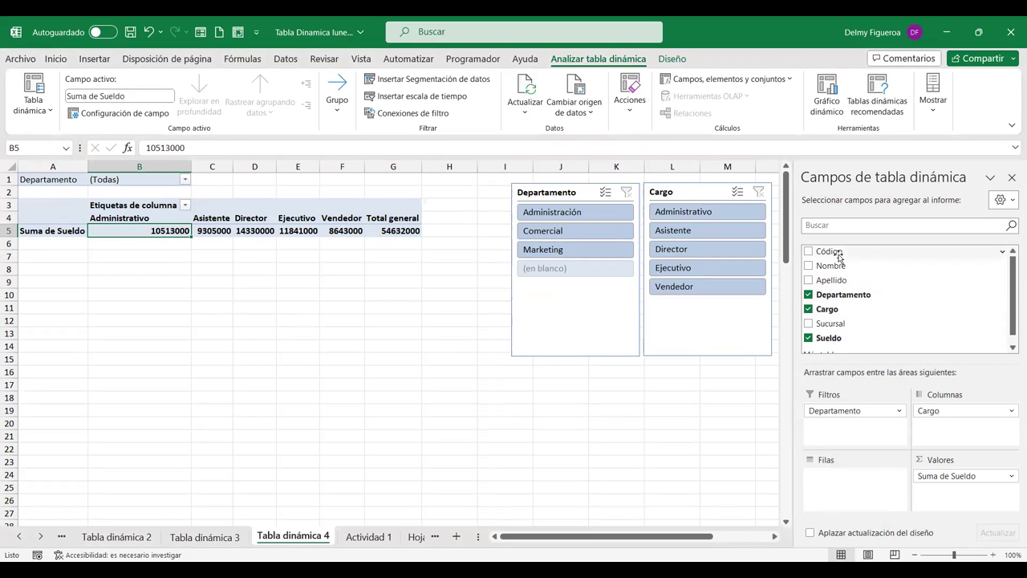
{"action": "scroll", "coordinate": [899, 307], "scroll_direction": "down", "scroll_amount": 1}
{"action": "scroll", "coordinate": [899, 307], "scroll_direction": "up", "scroll_amount": 1}
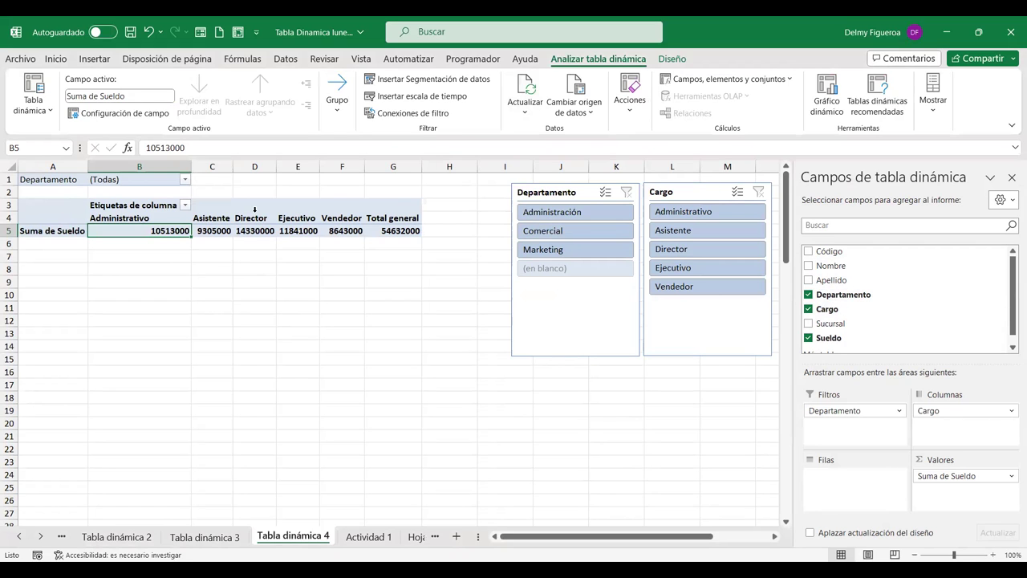
- Open the PivotTable Options from the Ejecutivo label in E4 and cancel without changes
{"action": "left_click", "coordinate": [296, 219]}
{"action": "right_click", "coordinate": [298, 223]}
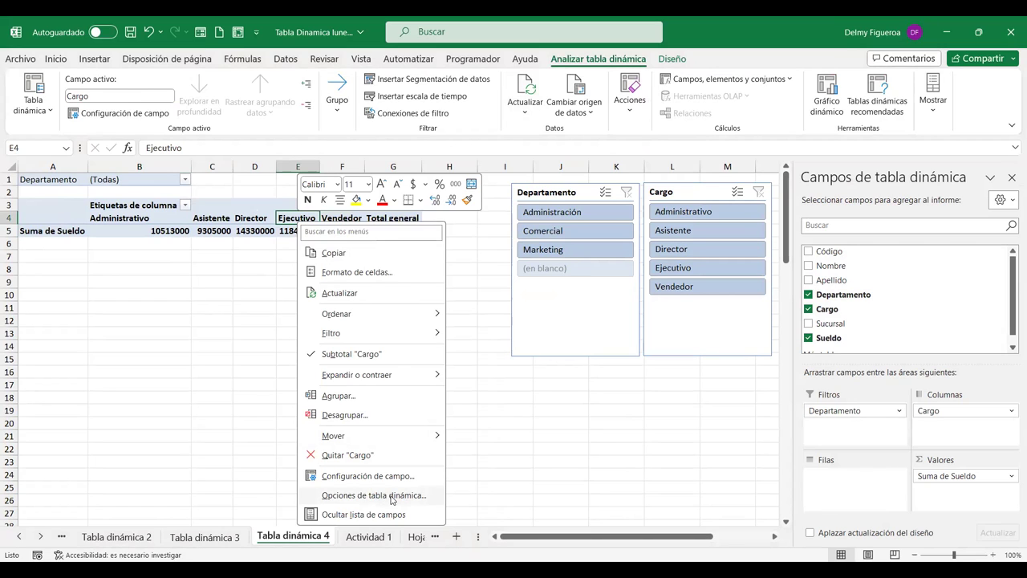
{"action": "left_click", "coordinate": [374, 495]}
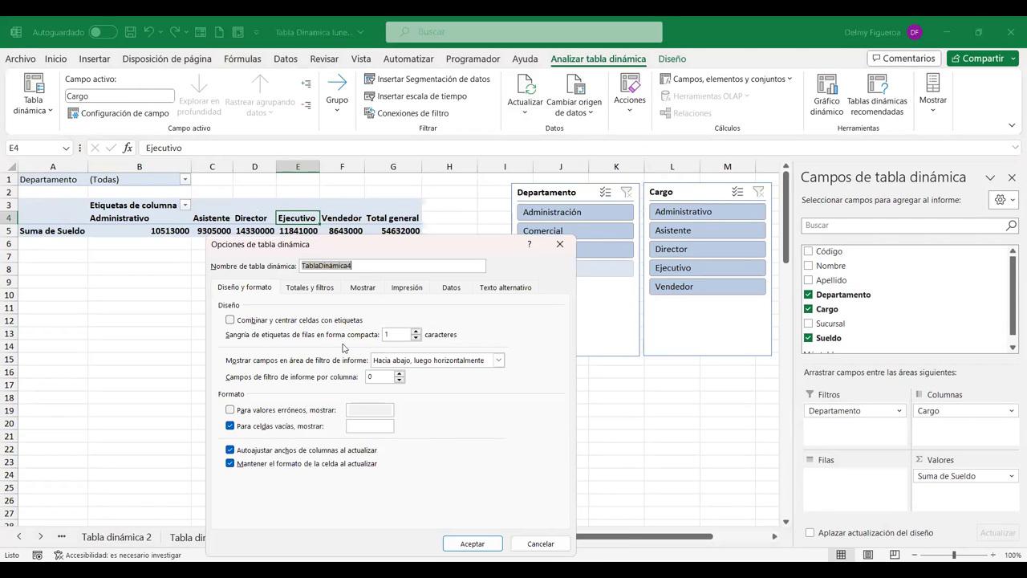
{"action": "left_click", "coordinate": [541, 544]}
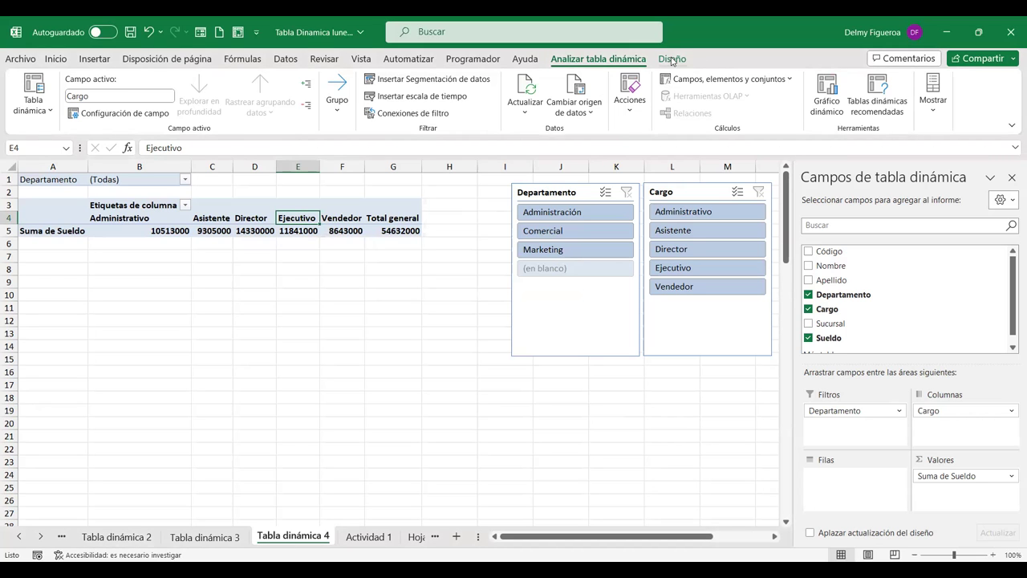
- Browse the pivot's Design tab and Actions/Select menus without changing anything
{"action": "left_click", "coordinate": [672, 60]}
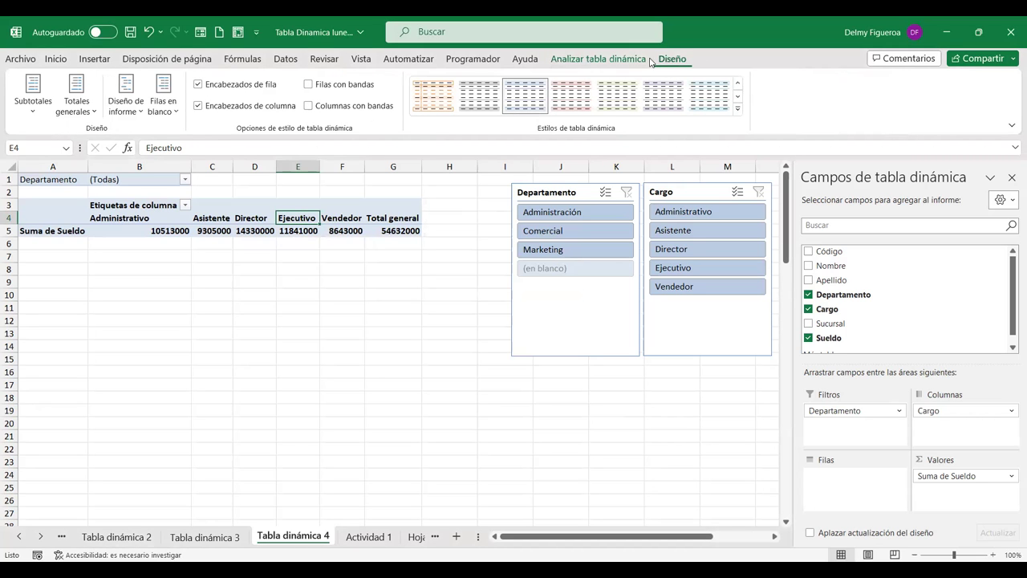
{"action": "left_click", "coordinate": [638, 63]}
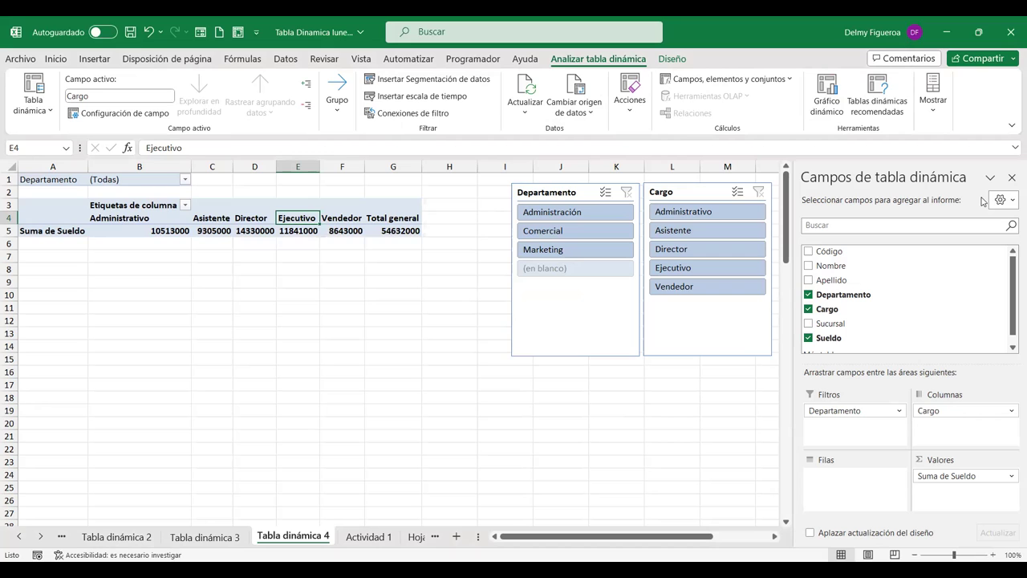
{"action": "left_click", "coordinate": [628, 119]}
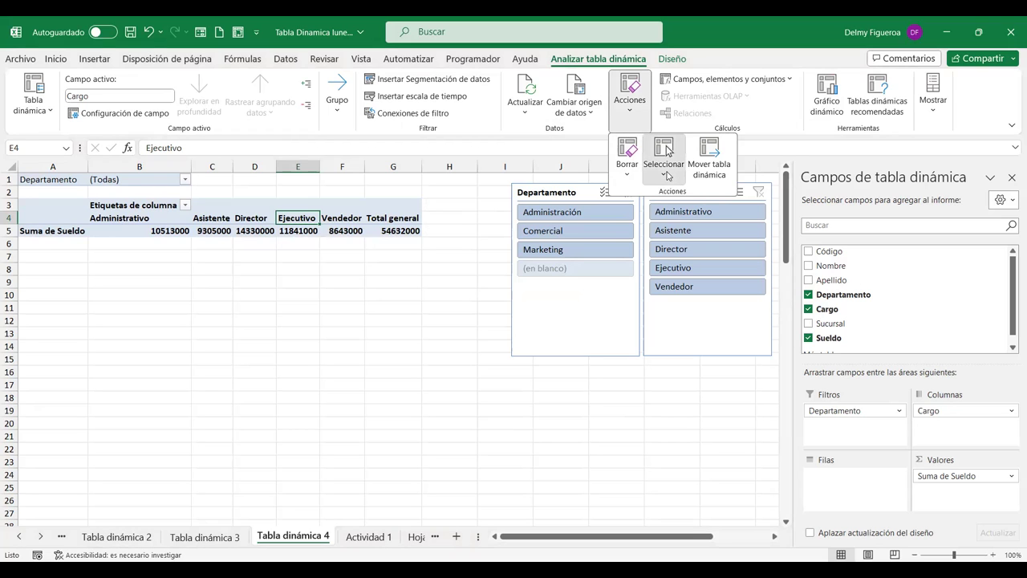
{"action": "left_click", "coordinate": [667, 174]}
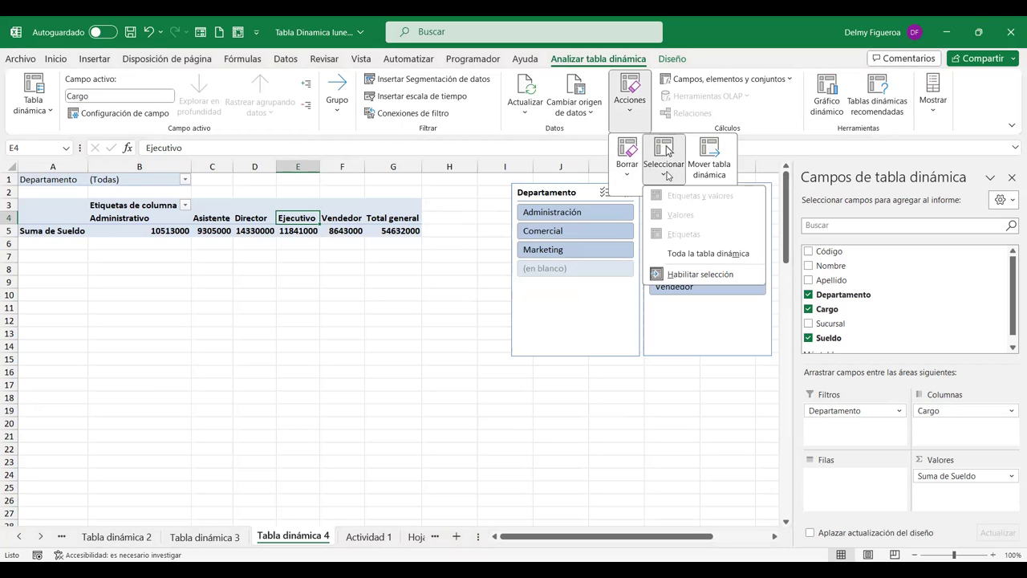
{"action": "left_click", "coordinate": [721, 276]}
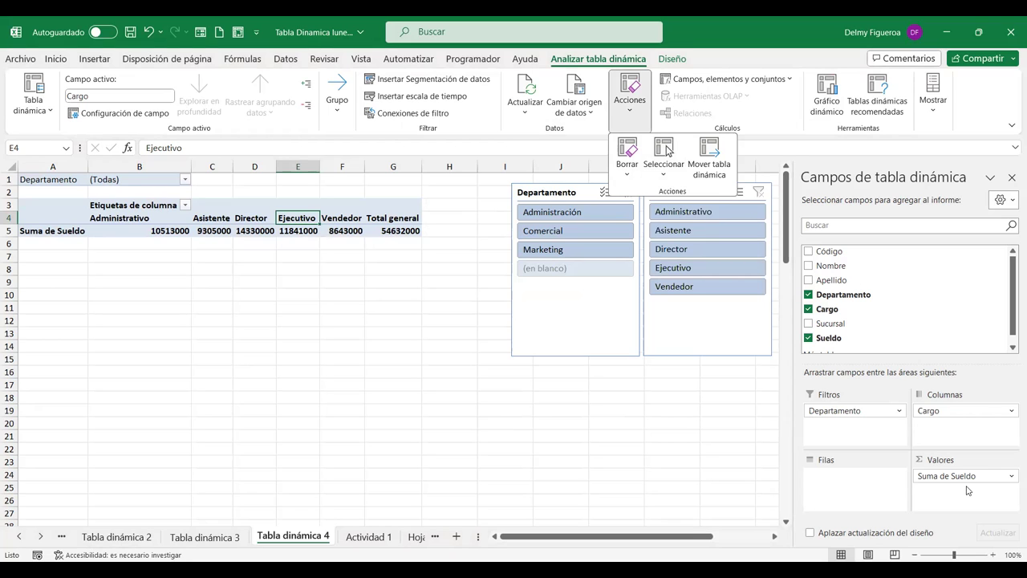
{"action": "left_click", "coordinate": [590, 110]}
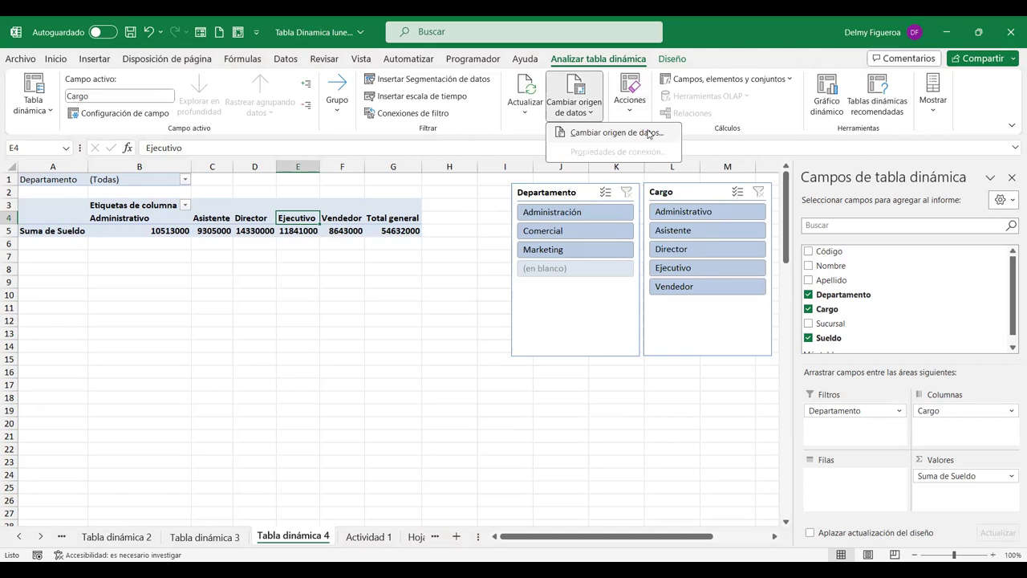
- Change the pivot data source start from $B$2 to $A$2, covering 'Actividad 1'!$A$2:$H$152
{"action": "left_click", "coordinate": [616, 132]}
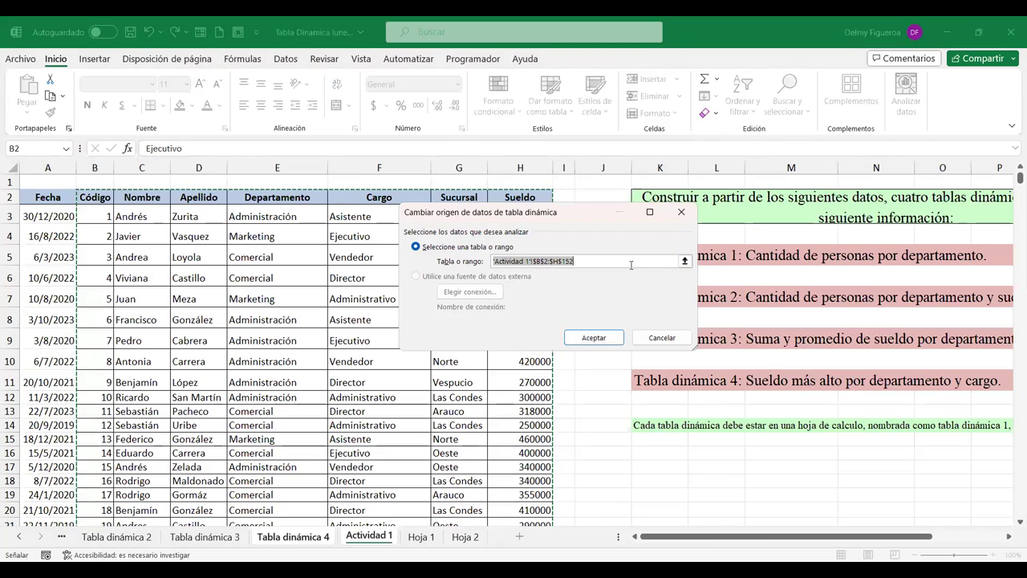
{"action": "left_click", "coordinate": [533, 261]}
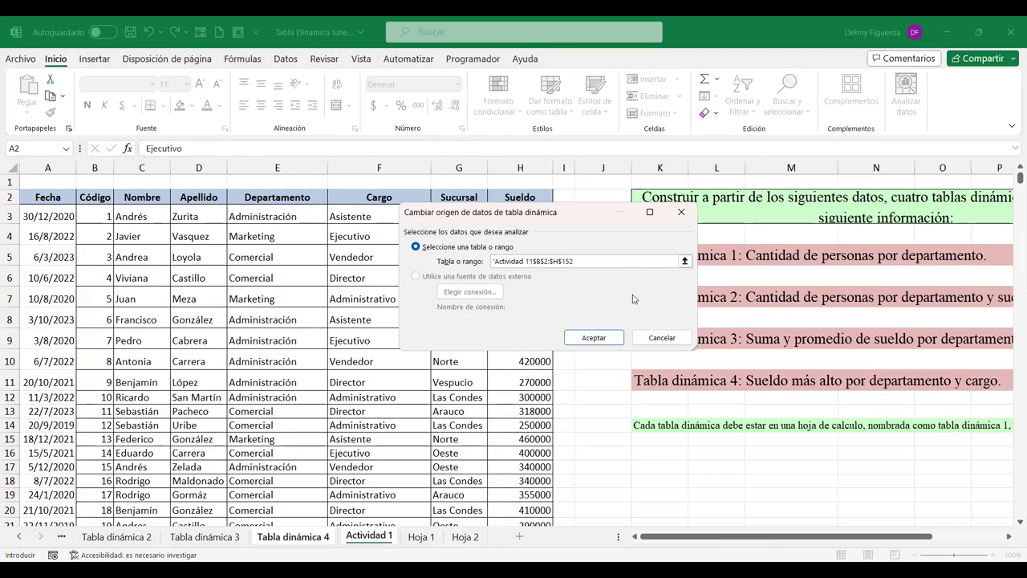
{"action": "key", "text": "BackSpace"}
{"action": "type", "text": "A"}
{"action": "left_click", "coordinate": [596, 344]}
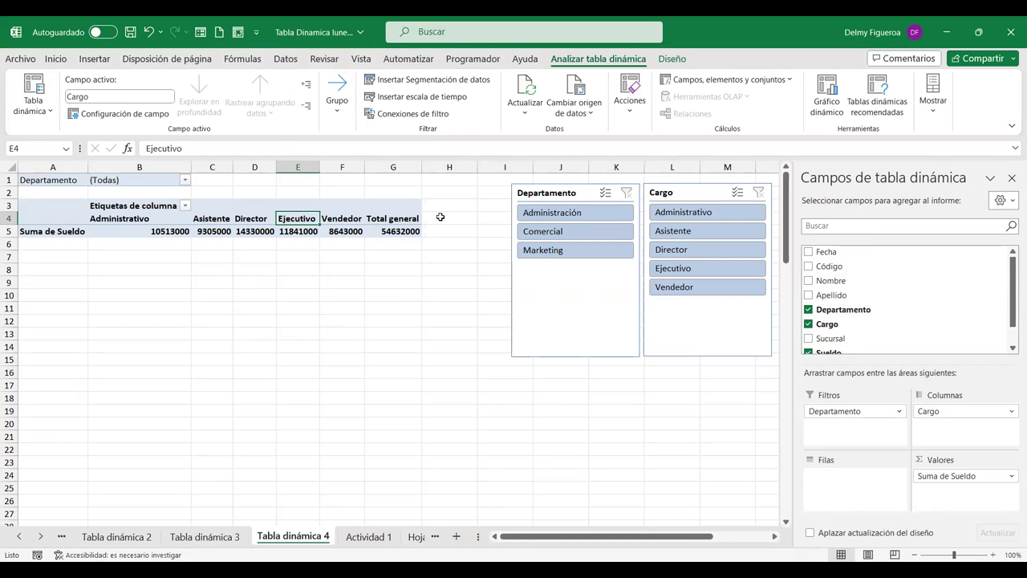
- Insert a Fecha timeline for the pivot table
{"action": "left_click", "coordinate": [436, 98]}
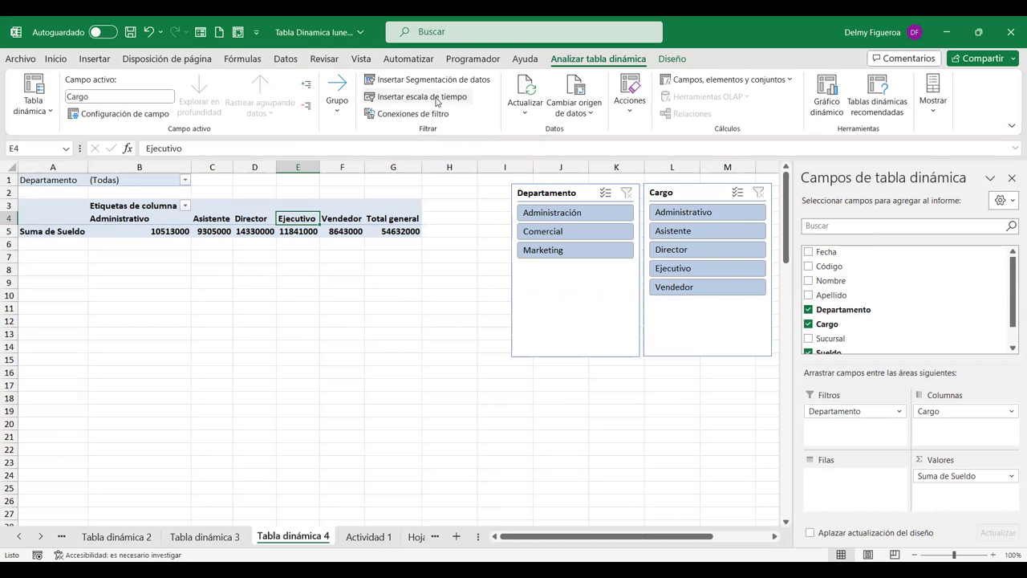
{"action": "left_click", "coordinate": [483, 239]}
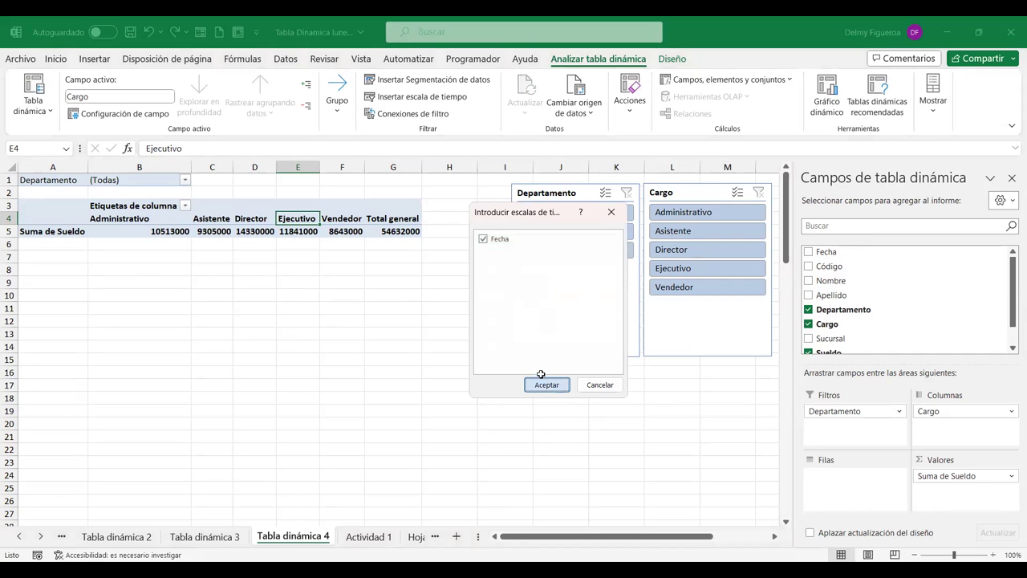
{"action": "left_click", "coordinate": [541, 383]}
- Filter the Fecha timeline to August through November 2023
{"action": "left_click", "coordinate": [313, 377]}
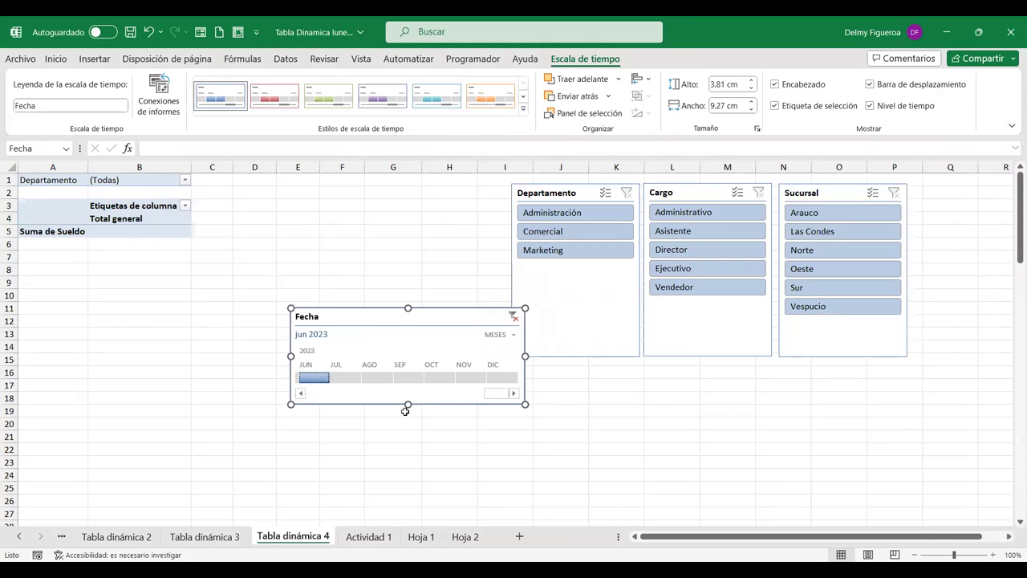
{"action": "mouse_move", "coordinate": [495, 394]}
{"action": "left_mouse_down"}
{"action": "mouse_move", "coordinate": [299, 393]}
{"action": "mouse_move", "coordinate": [455, 381]}
{"action": "left_mouse_up"}
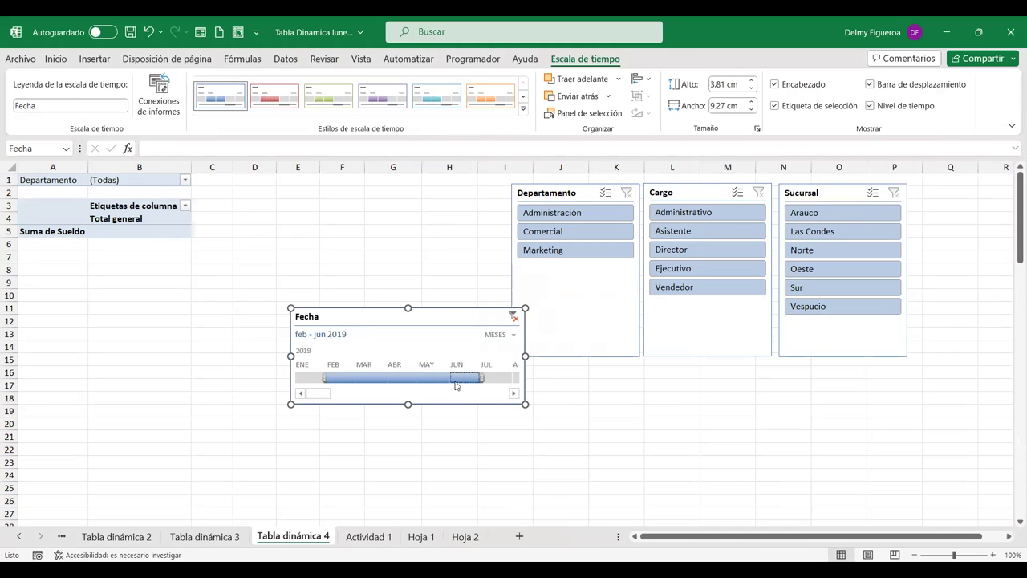
{"action": "left_click_drag", "start_coordinate": [318, 393], "coordinate": [469, 379]}
{"action": "left_click_drag", "start_coordinate": [402, 393], "coordinate": [399, 395]}
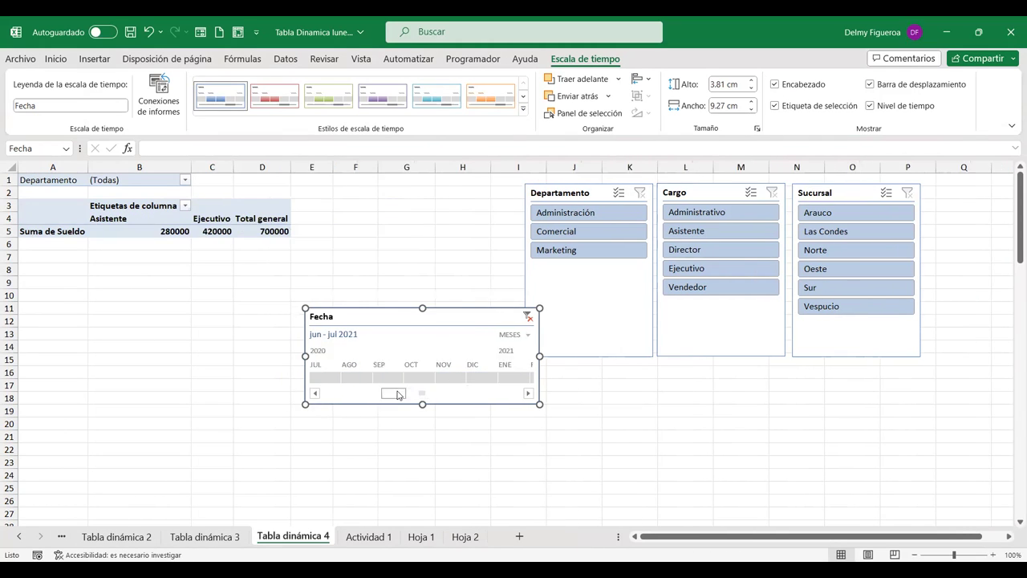
{"action": "left_click", "coordinate": [464, 397]}
{"action": "left_click", "coordinate": [529, 393]}
{"action": "left_click", "coordinate": [504, 399]}
{"action": "left_click_drag", "start_coordinate": [475, 377], "coordinate": [357, 377]}
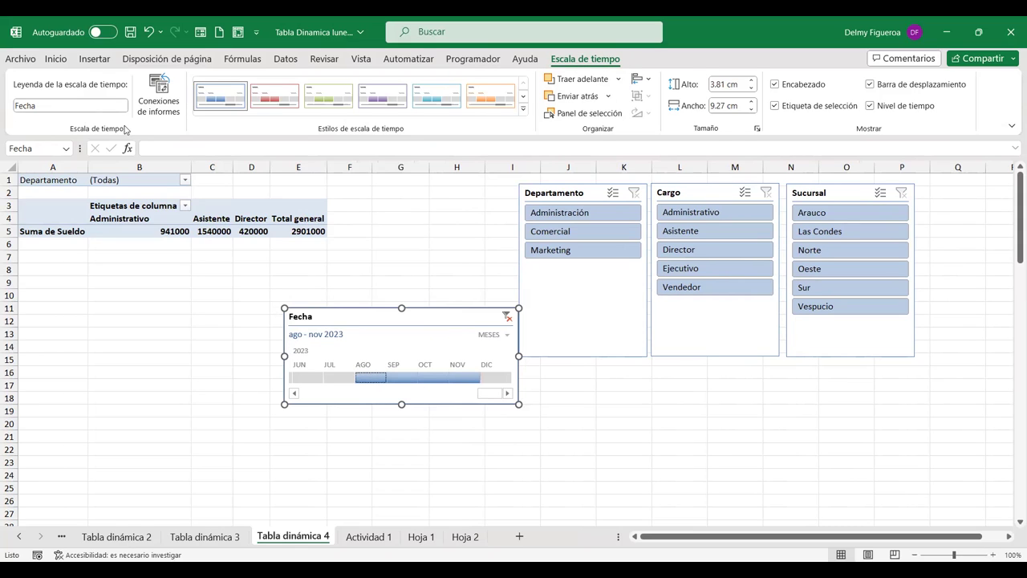
{"action": "left_click", "coordinate": [164, 104]}
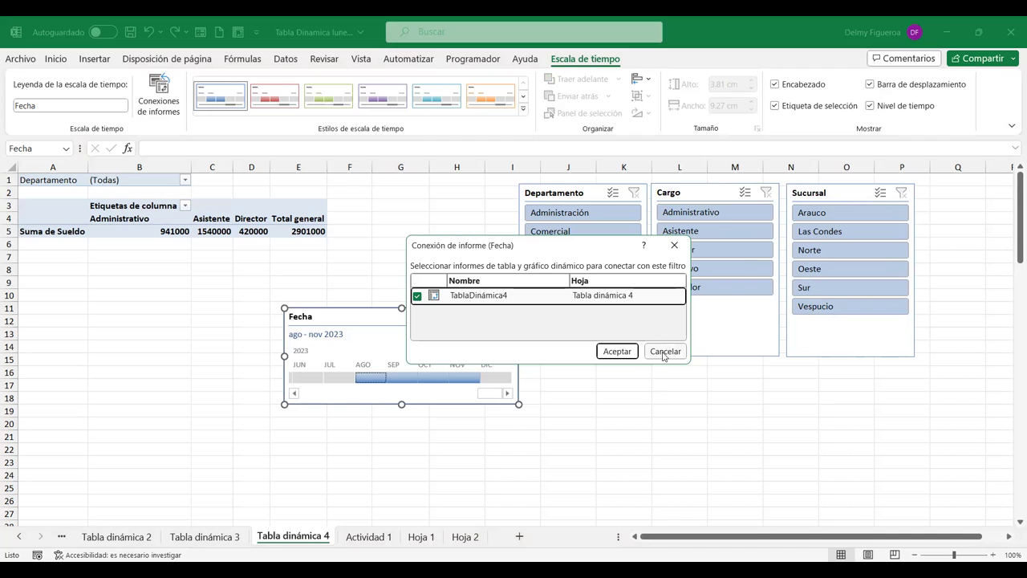
{"action": "left_click", "coordinate": [664, 355]}
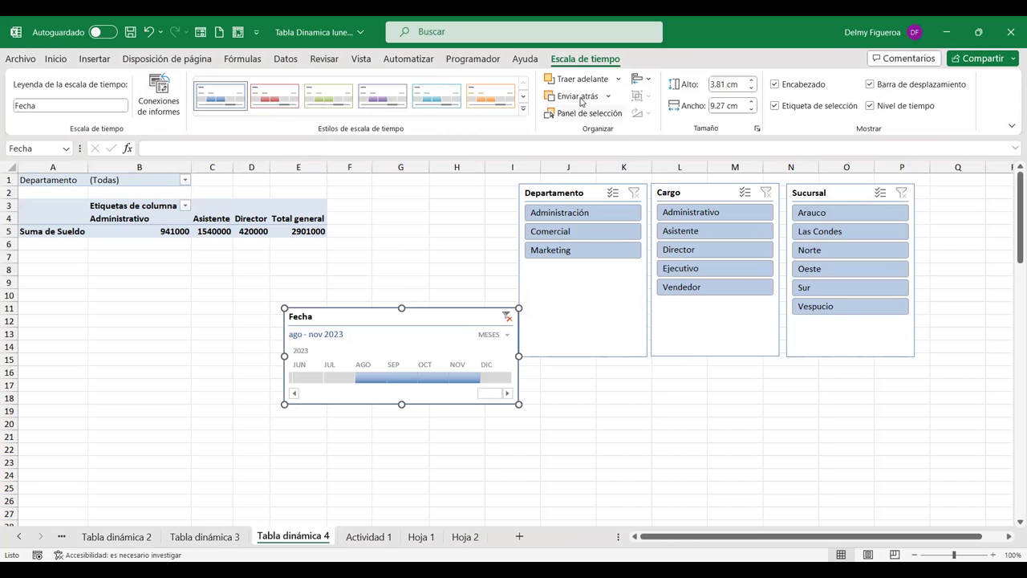
{"action": "left_click", "coordinate": [542, 196]}
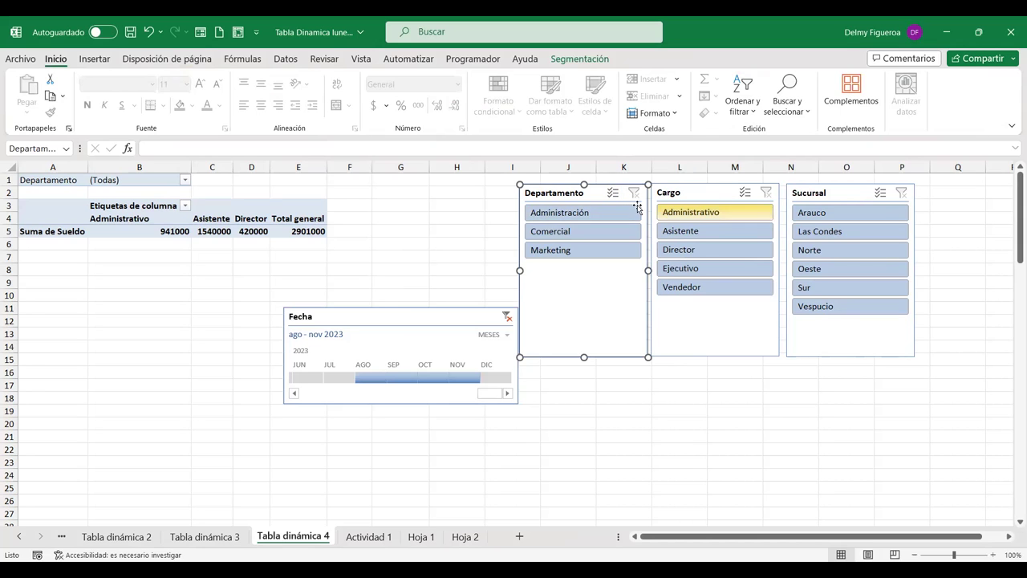
{"action": "left_click", "coordinate": [580, 60]}
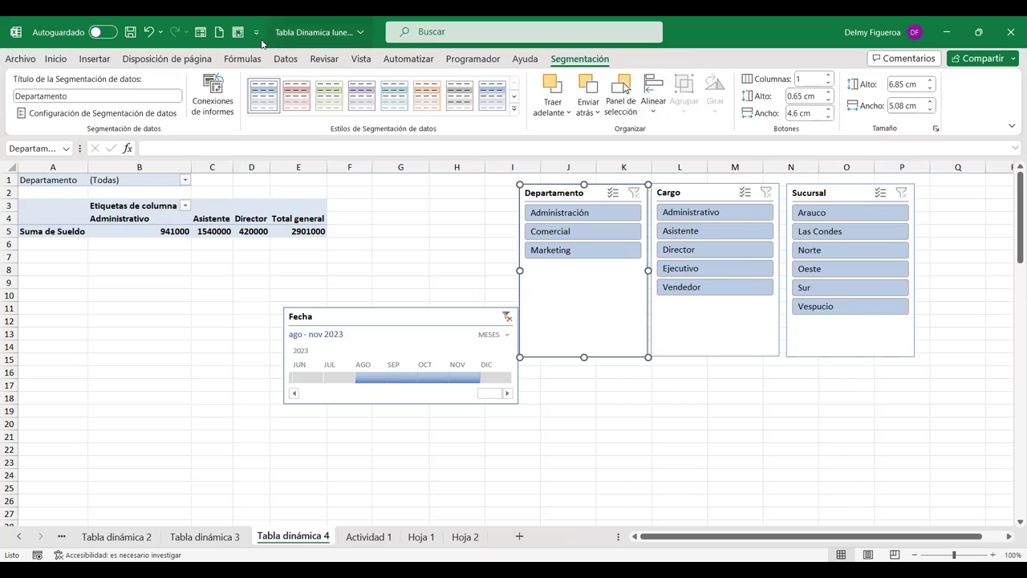
{"action": "left_click", "coordinate": [216, 110]}
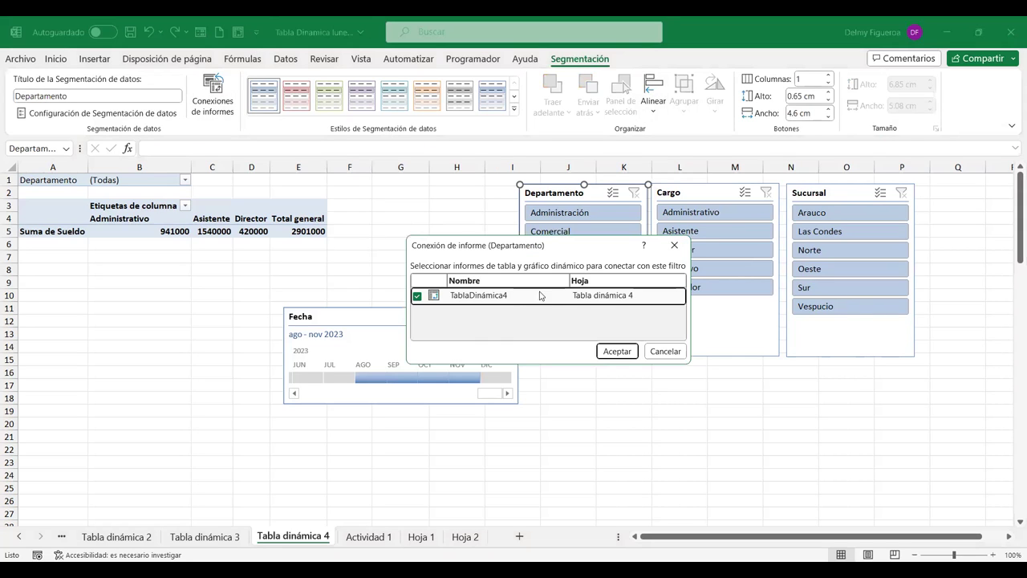
{"action": "left_click", "coordinate": [670, 353]}
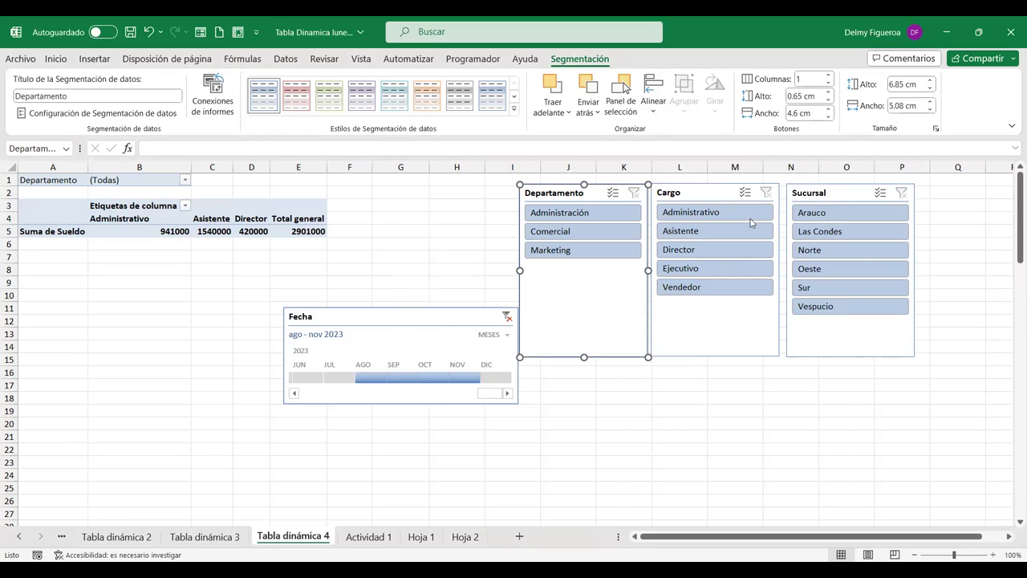
{"action": "left_click", "coordinate": [722, 189]}
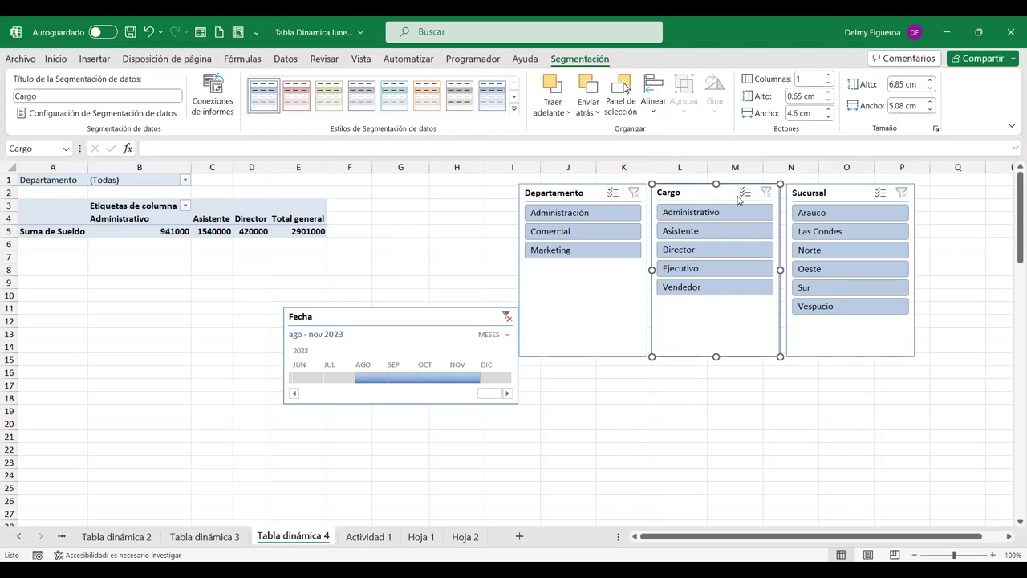
- Move the Departamento slicer down and the Cargo slicer left over columns J–K
{"action": "mouse_move", "coordinate": [573, 196]}
{"action": "left_mouse_down"}
{"action": "mouse_move", "coordinate": [584, 336]}
{"action": "mouse_move", "coordinate": [571, 353]}
{"action": "left_mouse_up"}
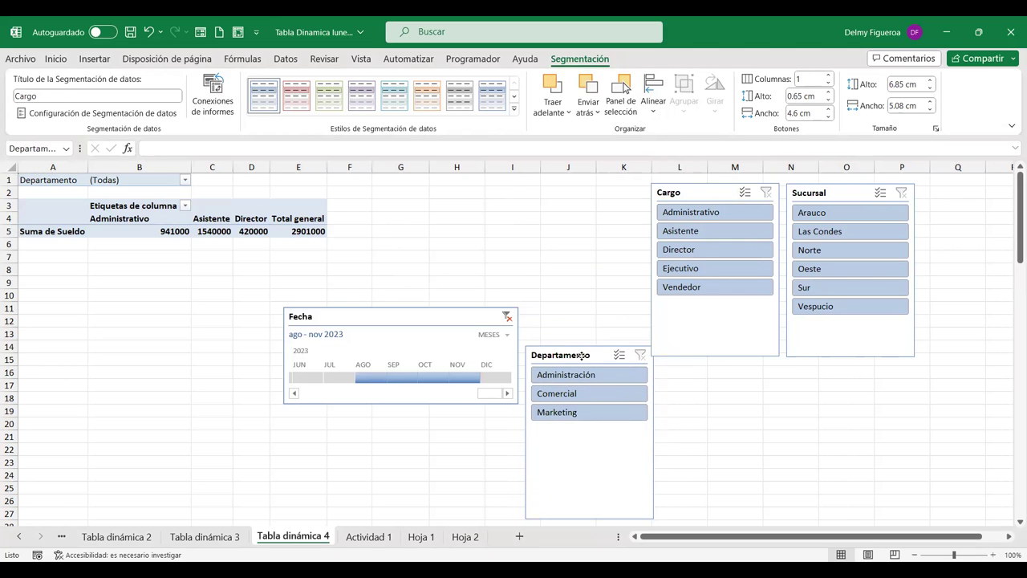
{"action": "left_click", "coordinate": [581, 355]}
{"action": "left_click_drag", "start_coordinate": [591, 354], "coordinate": [596, 377]}
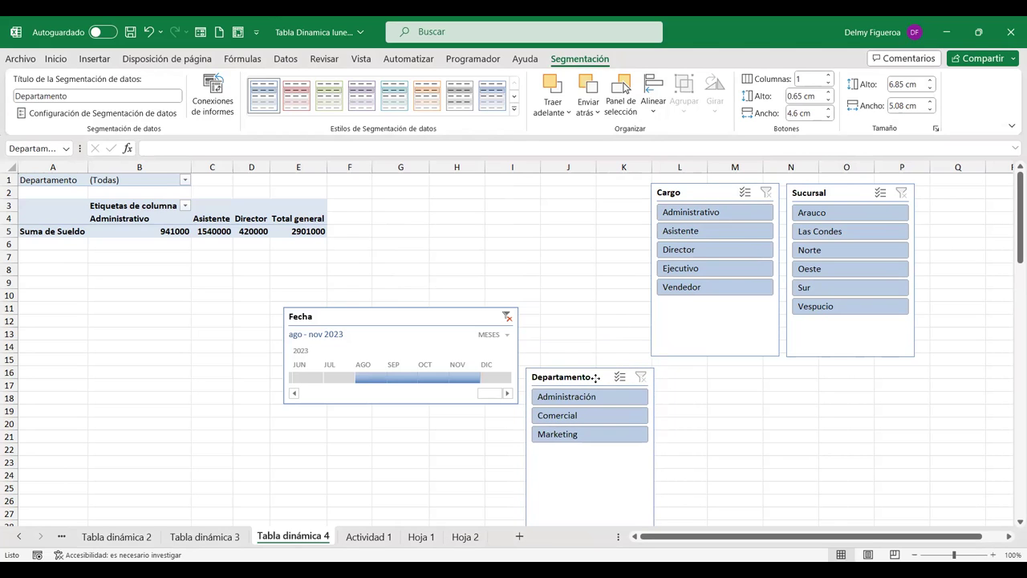
{"action": "left_click_drag", "start_coordinate": [682, 188], "coordinate": [556, 192]}
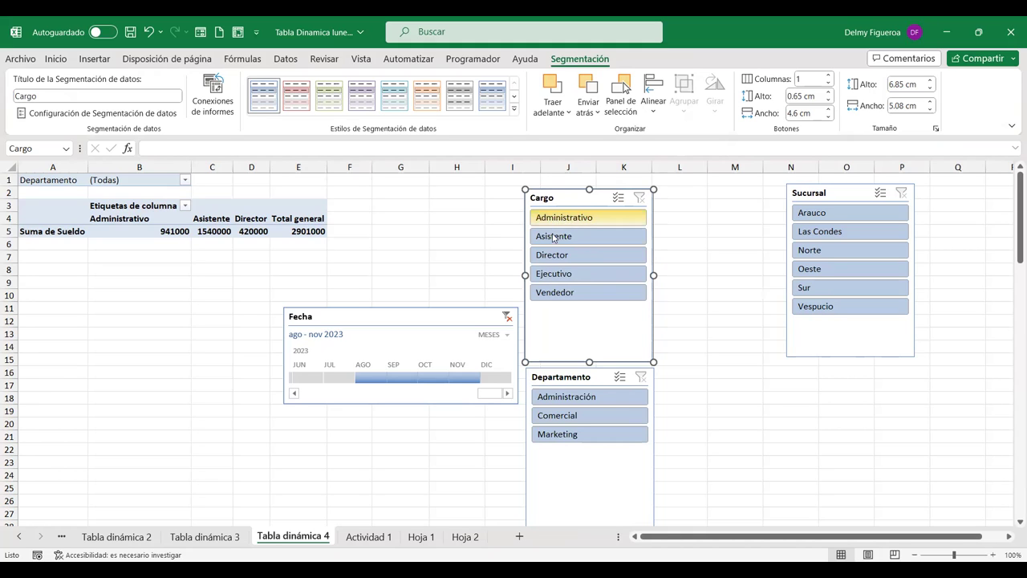
- Set the Cargo slicer to 5 columns and resize it into a one-row horizontal strip
{"action": "left_click", "coordinate": [828, 75]}
{"action": "left_click", "coordinate": [828, 75]}
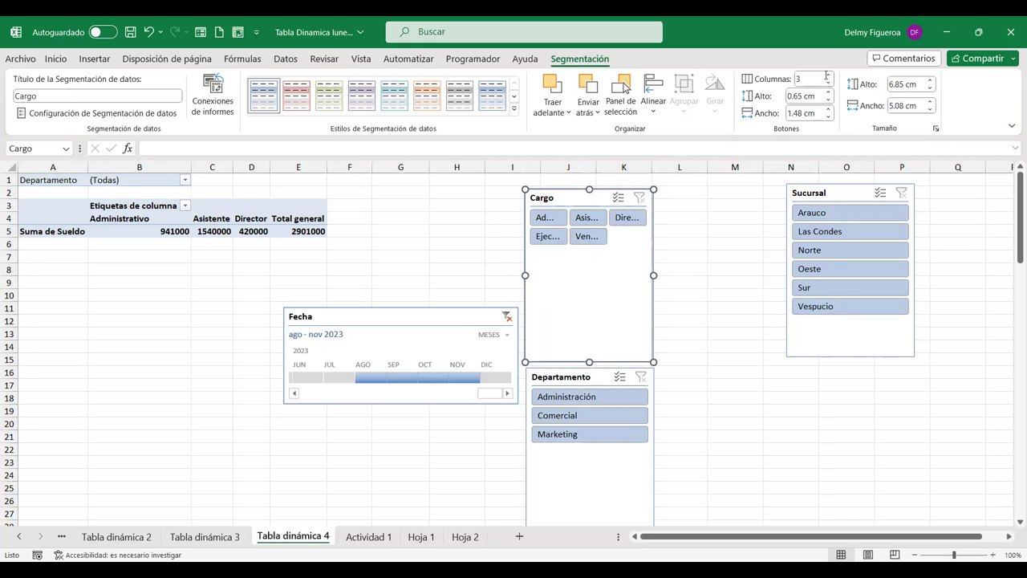
{"action": "left_click", "coordinate": [829, 74]}
{"action": "left_click", "coordinate": [829, 75]}
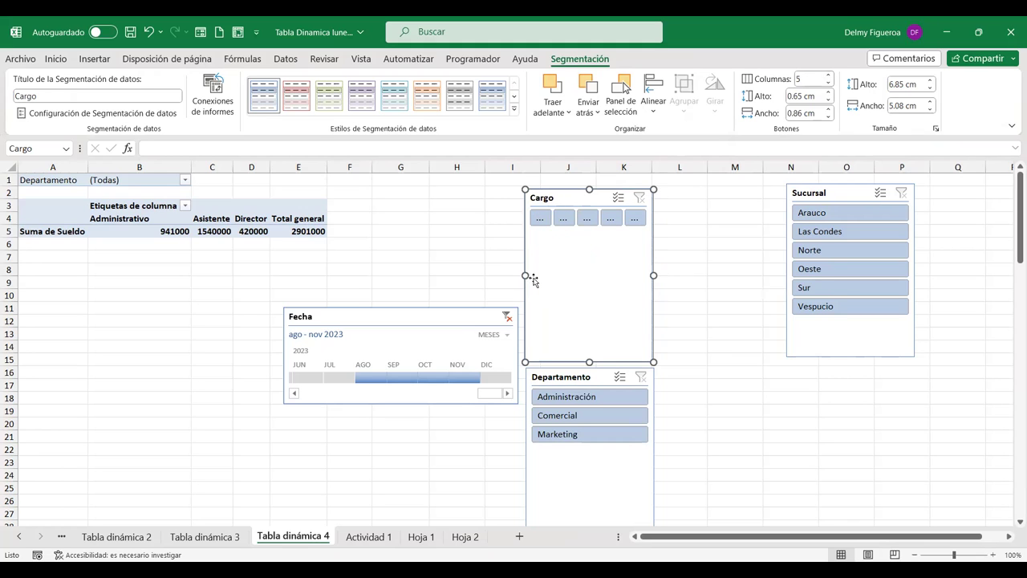
{"action": "left_click_drag", "start_coordinate": [525, 276], "coordinate": [364, 275]}
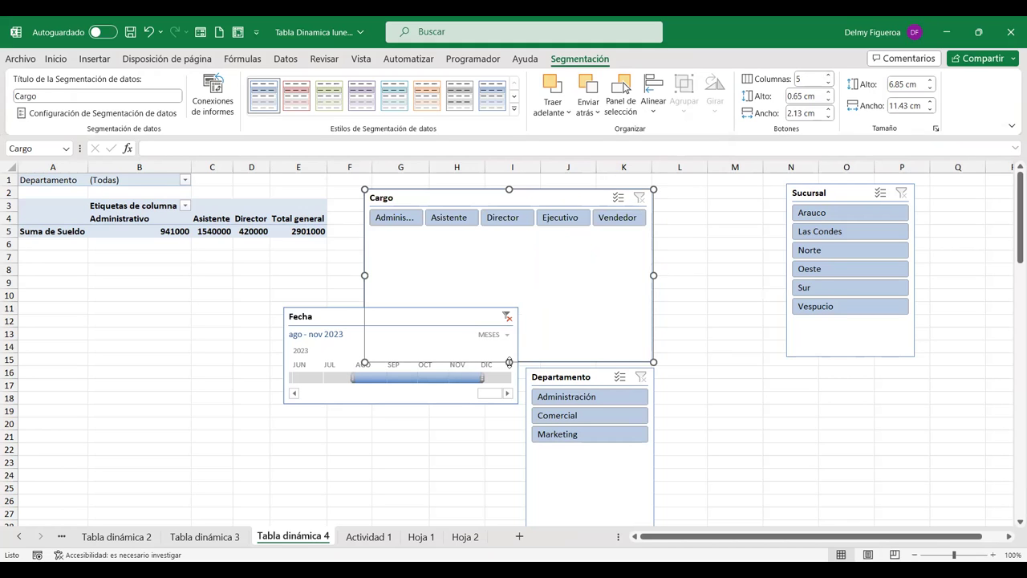
{"action": "left_click_drag", "start_coordinate": [502, 243], "coordinate": [509, 241]}
{"action": "left_click_drag", "start_coordinate": [653, 215], "coordinate": [756, 215]}
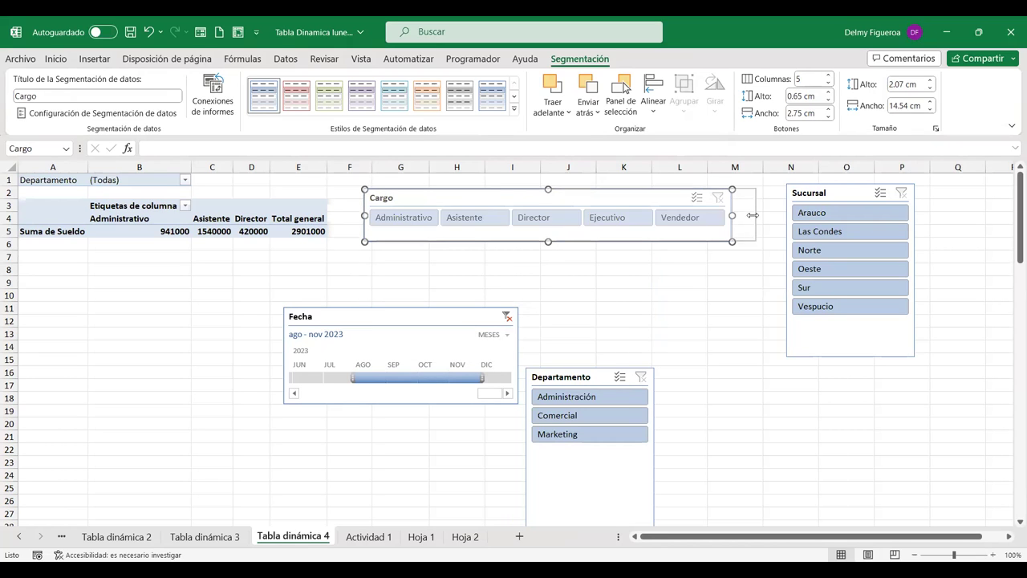
{"action": "left_click_drag", "start_coordinate": [612, 197], "coordinate": [591, 190]}
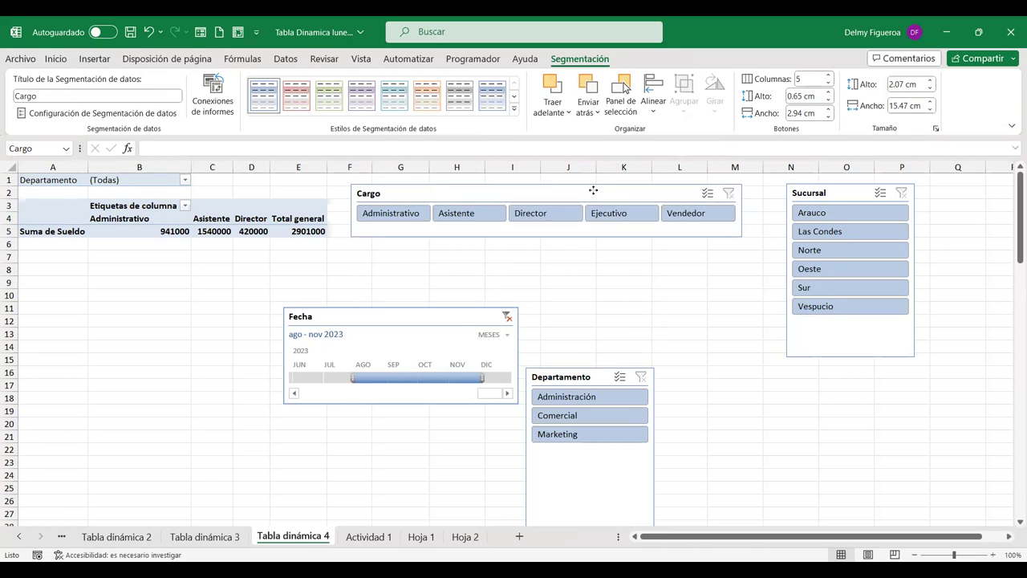
- Filter through each Cargo button, Administrativo to Vendedor, ending on Vendedor
{"action": "left_click", "coordinate": [399, 211]}
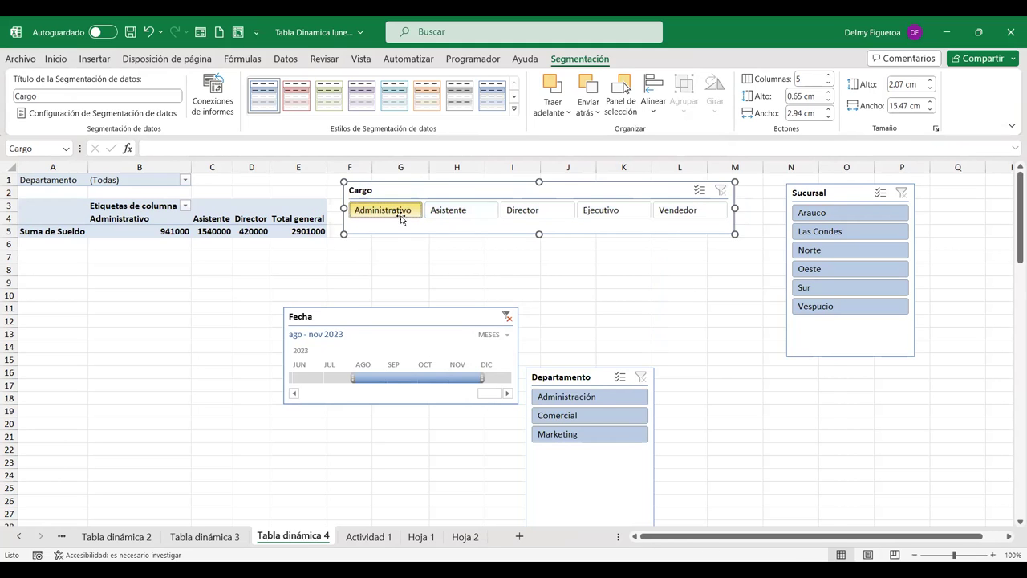
{"action": "left_click", "coordinate": [497, 211]}
{"action": "left_click", "coordinate": [532, 211]}
{"action": "left_click", "coordinate": [622, 211]}
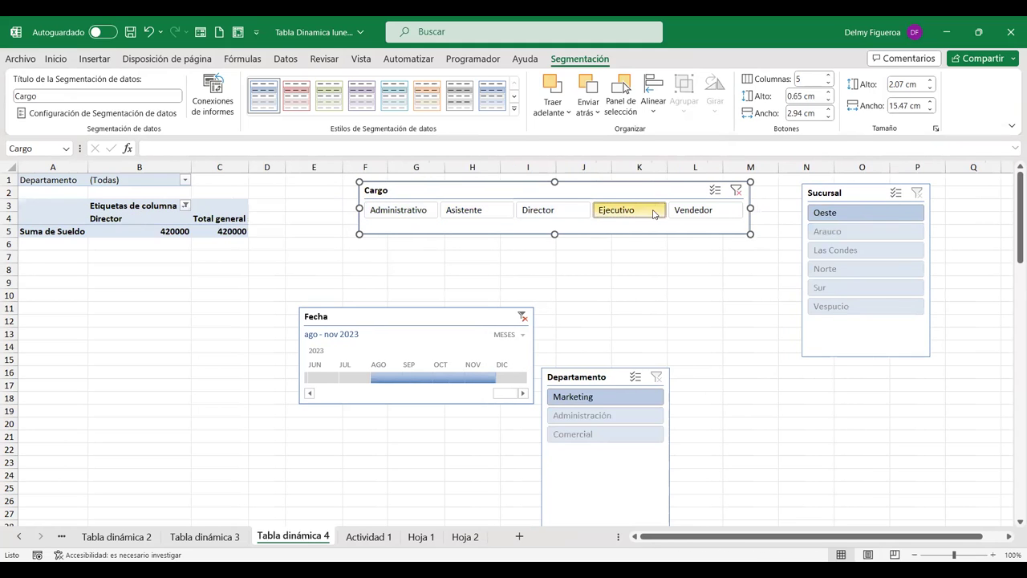
{"action": "left_click", "coordinate": [719, 210]}
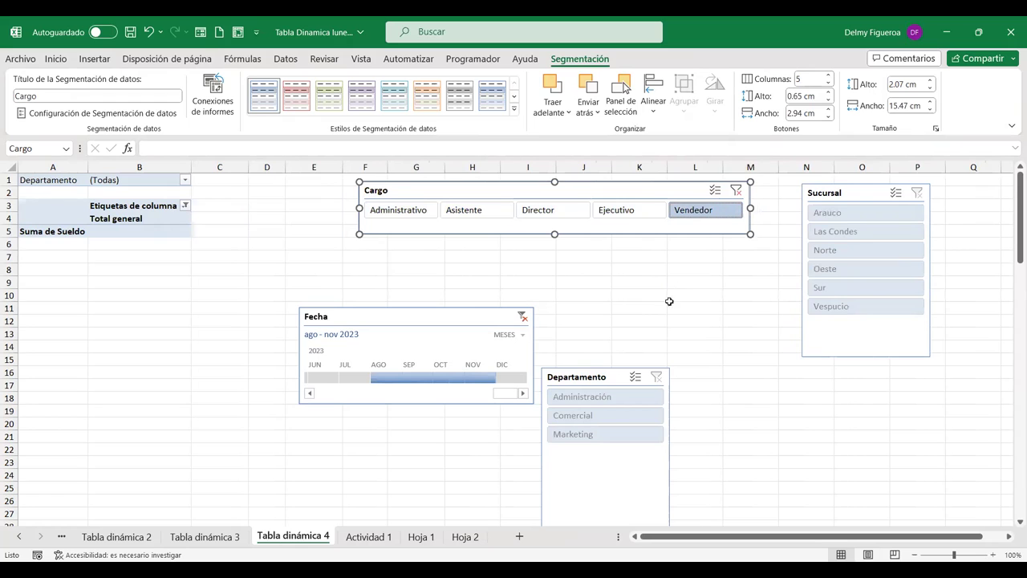
{"action": "left_click", "coordinate": [252, 232]}
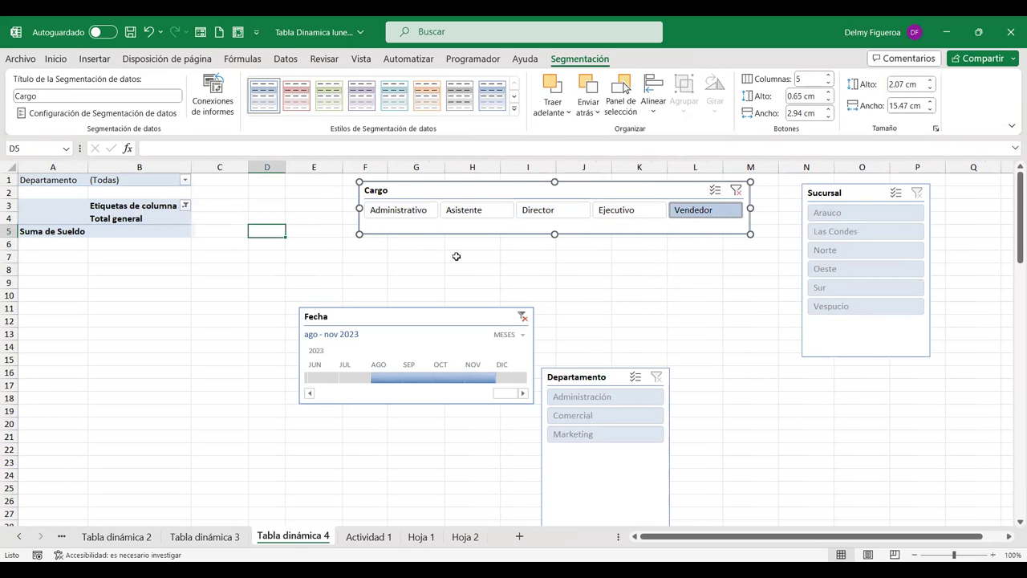
{"action": "left_click", "coordinate": [164, 218]}
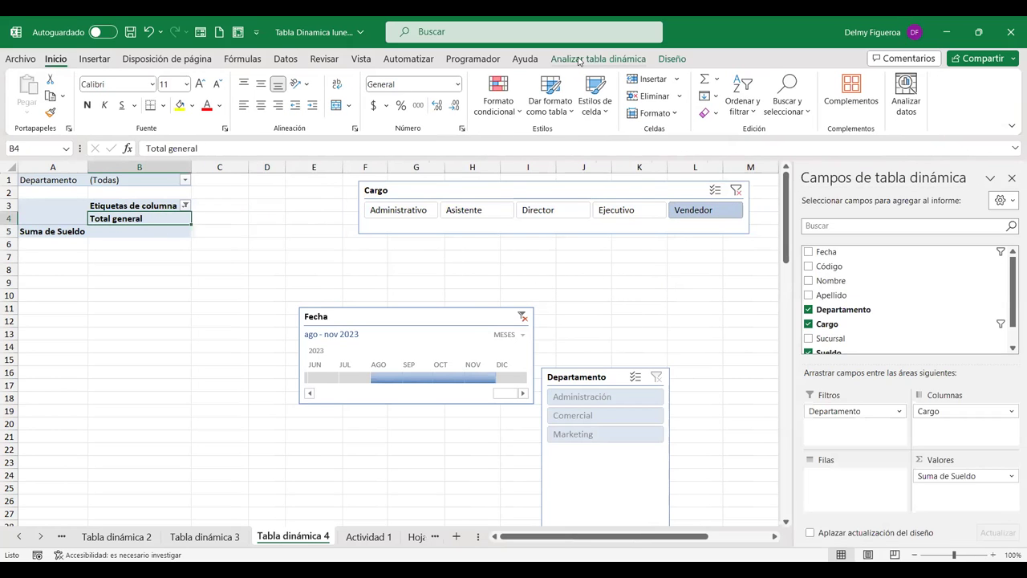
{"action": "left_click", "coordinate": [594, 58]}
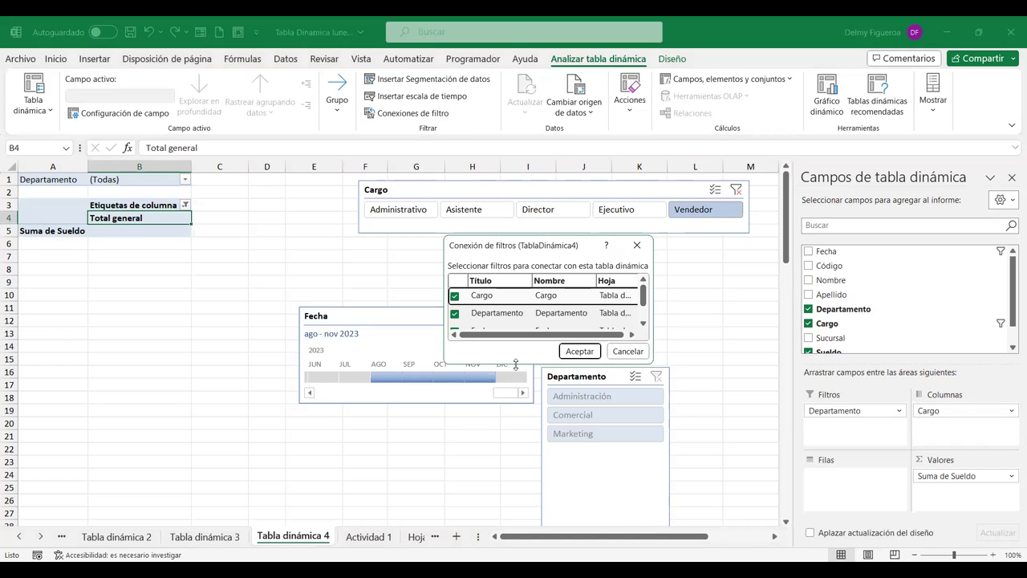
{"action": "left_click_drag", "start_coordinate": [516, 364], "coordinate": [508, 401]}
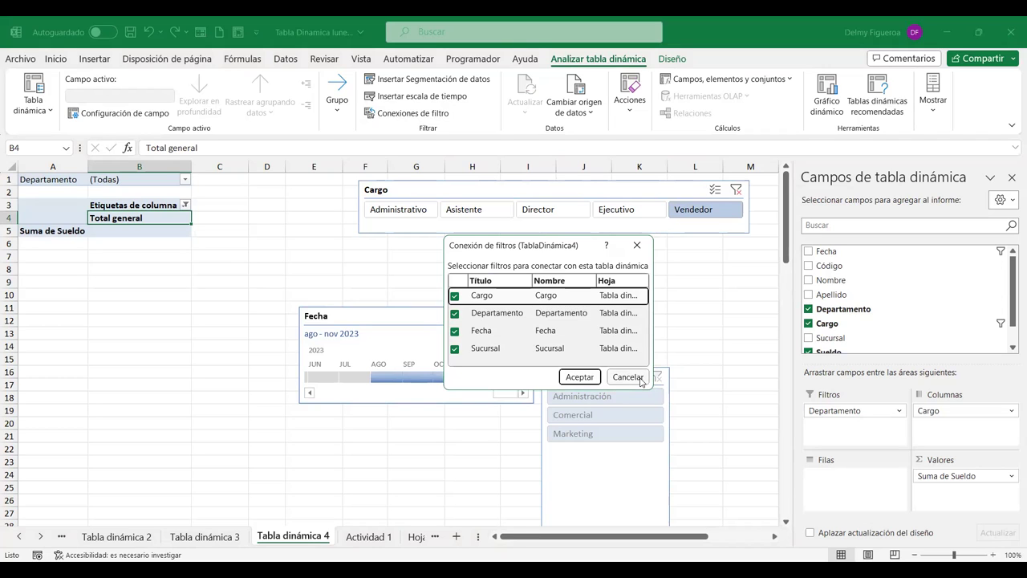
{"action": "key", "text": "Return"}
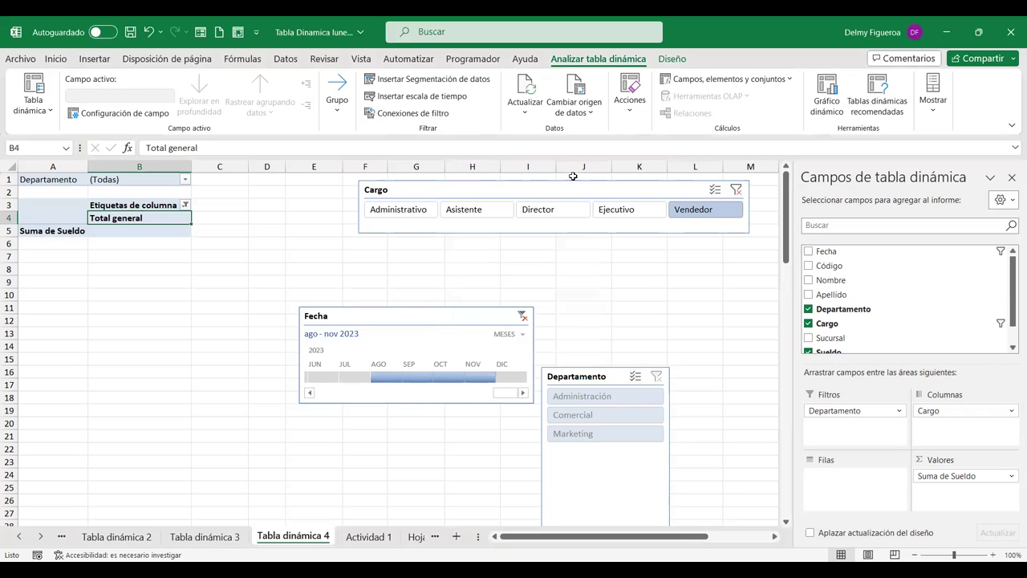
{"action": "left_click", "coordinate": [525, 108]}
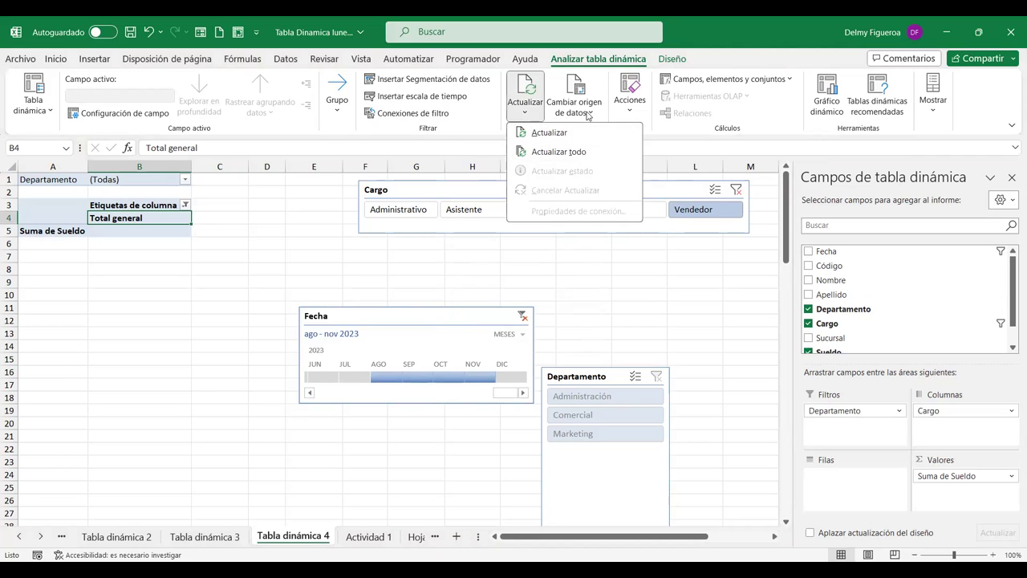
{"action": "left_click", "coordinate": [591, 117]}
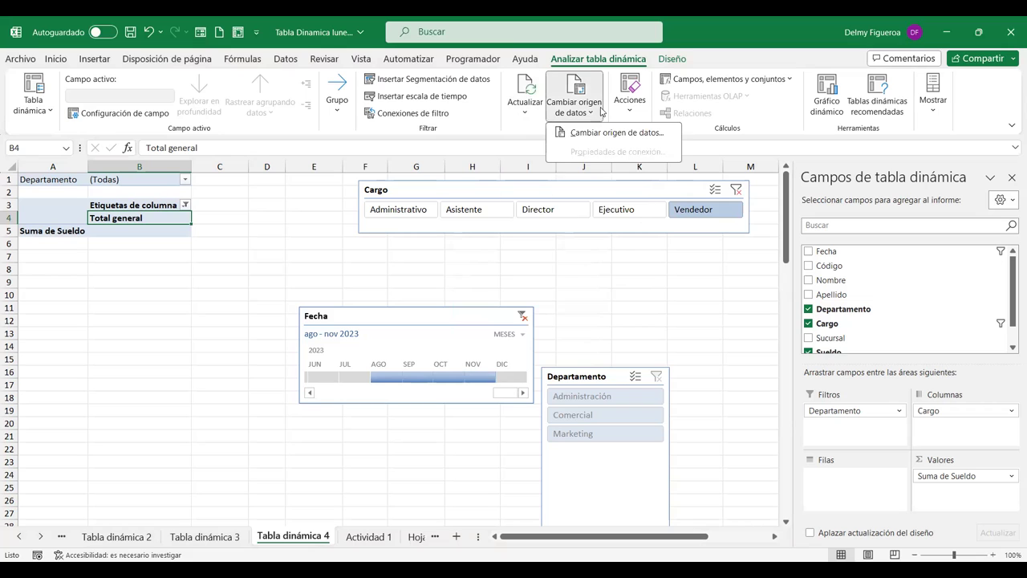
{"action": "left_click", "coordinate": [631, 116]}
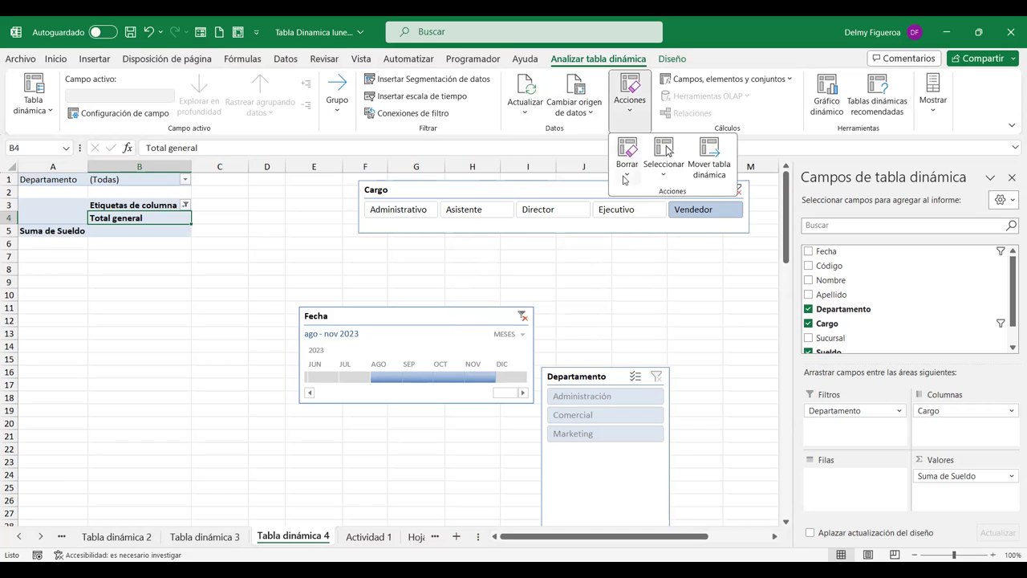
{"action": "left_click", "coordinate": [625, 176]}
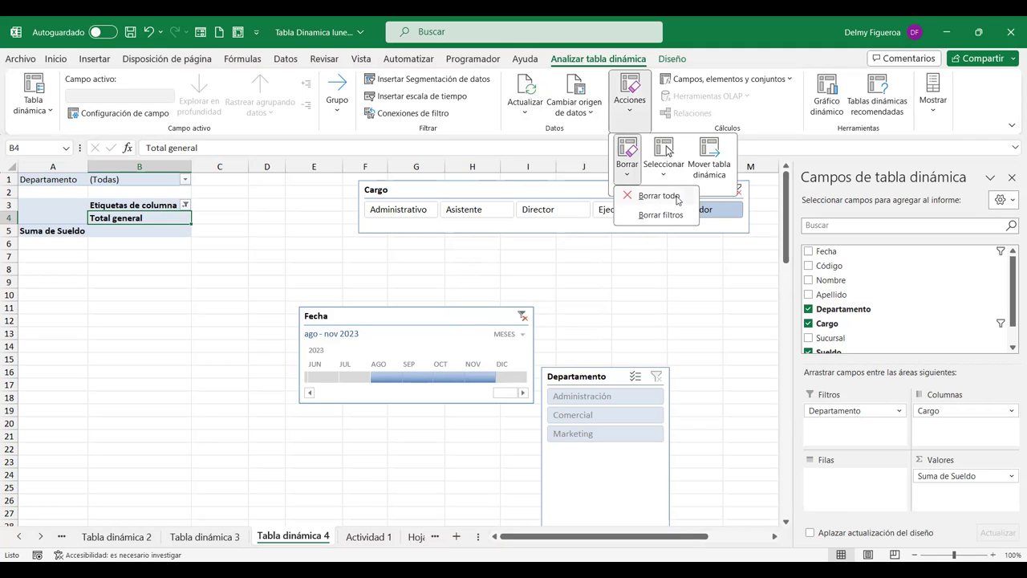
{"action": "left_click", "coordinate": [677, 198]}
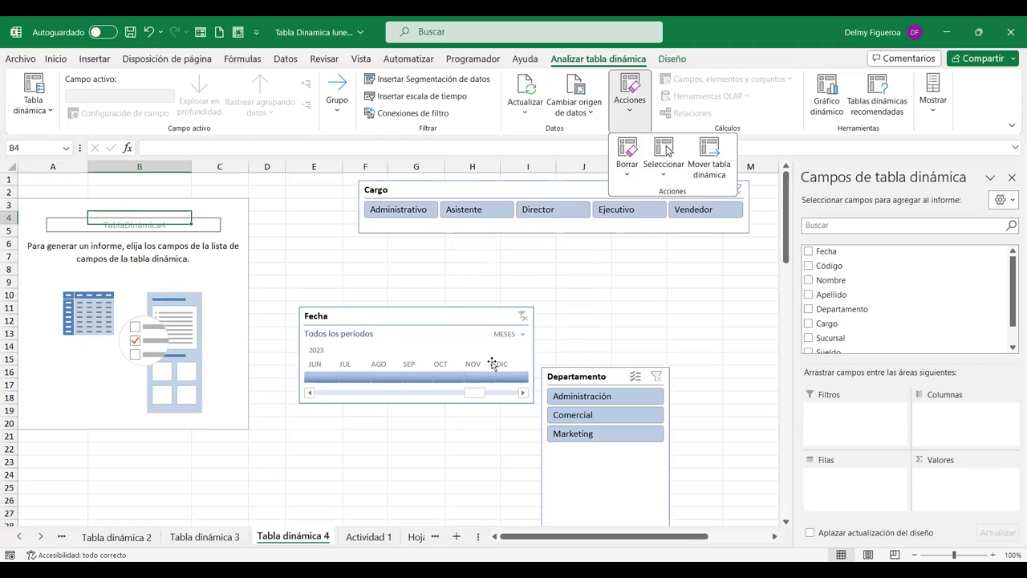
{"action": "key", "text": "ctrl+z"}
{"action": "left_click", "coordinate": [629, 117]}
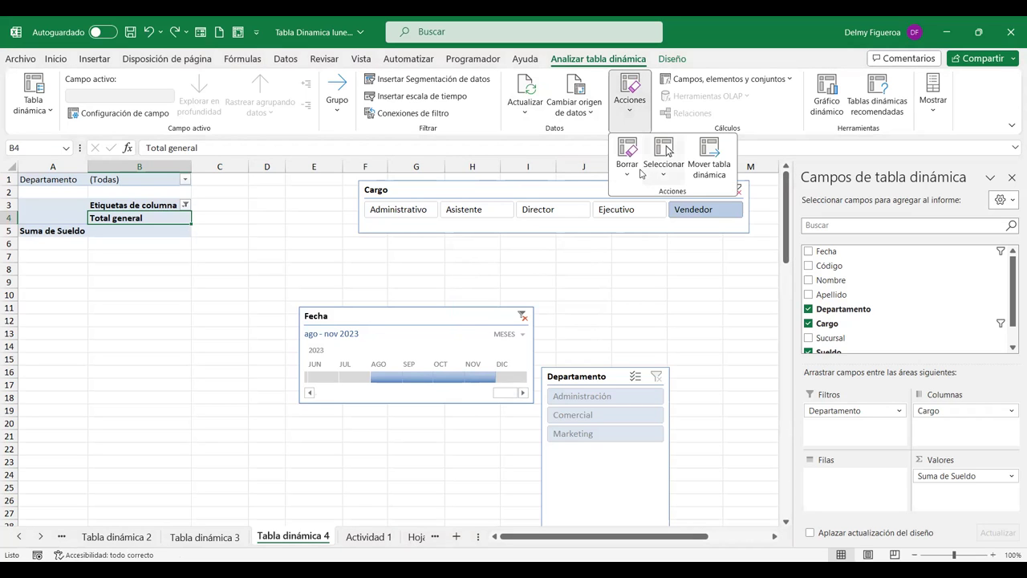
{"action": "left_click", "coordinate": [630, 173]}
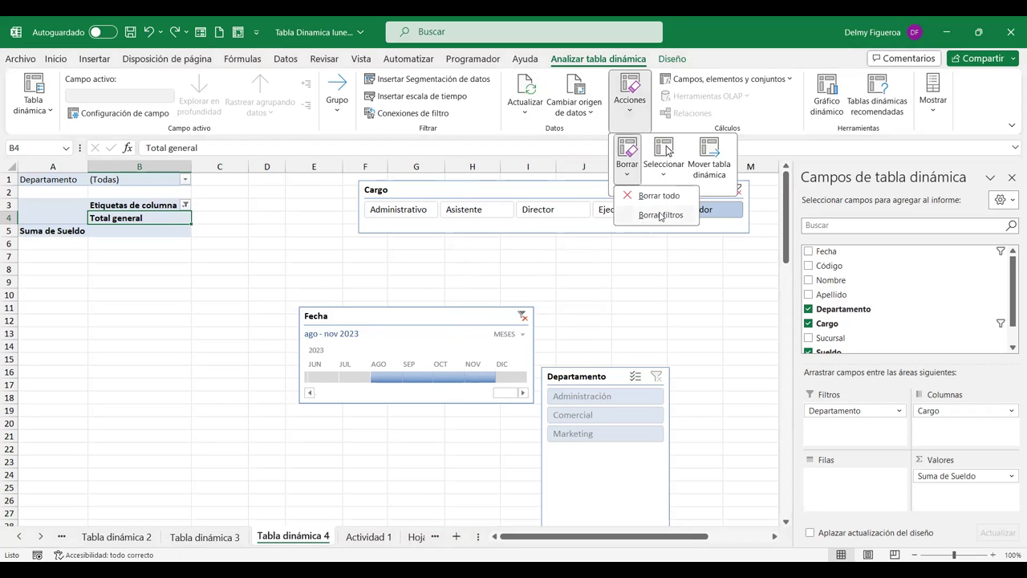
{"action": "left_click", "coordinate": [661, 215]}
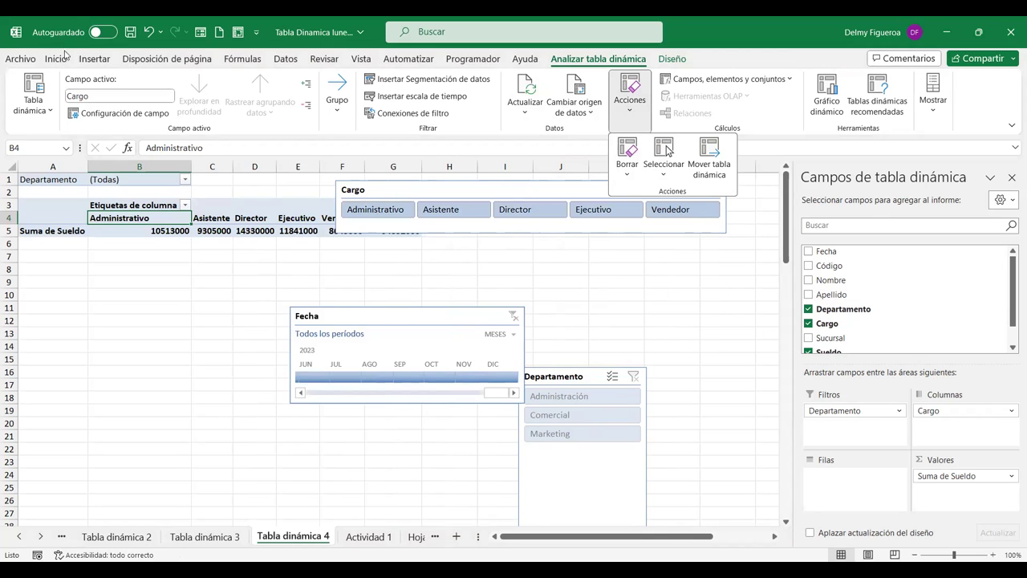
{"action": "left_click", "coordinate": [149, 32]}
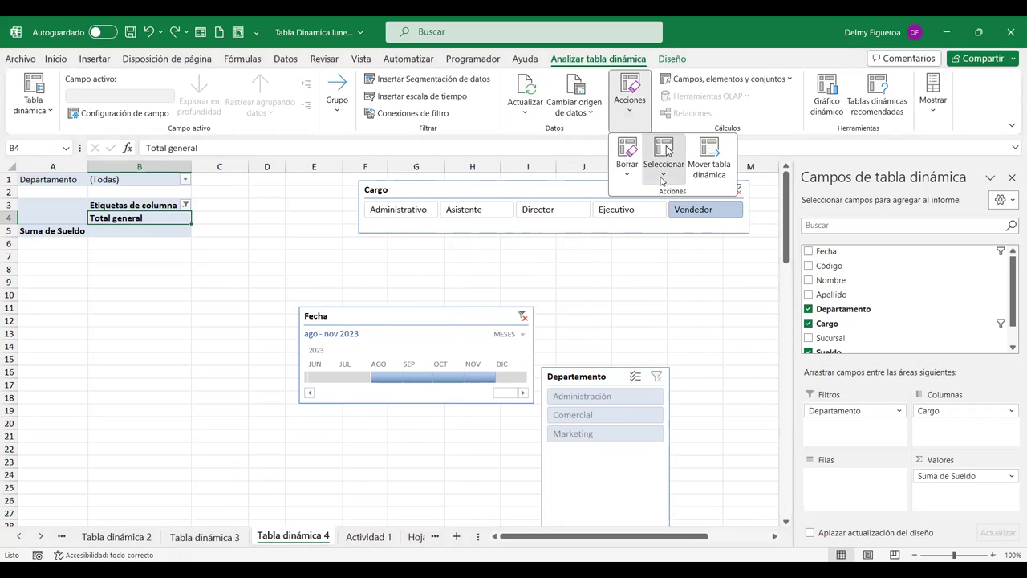
{"action": "left_click", "coordinate": [663, 181]}
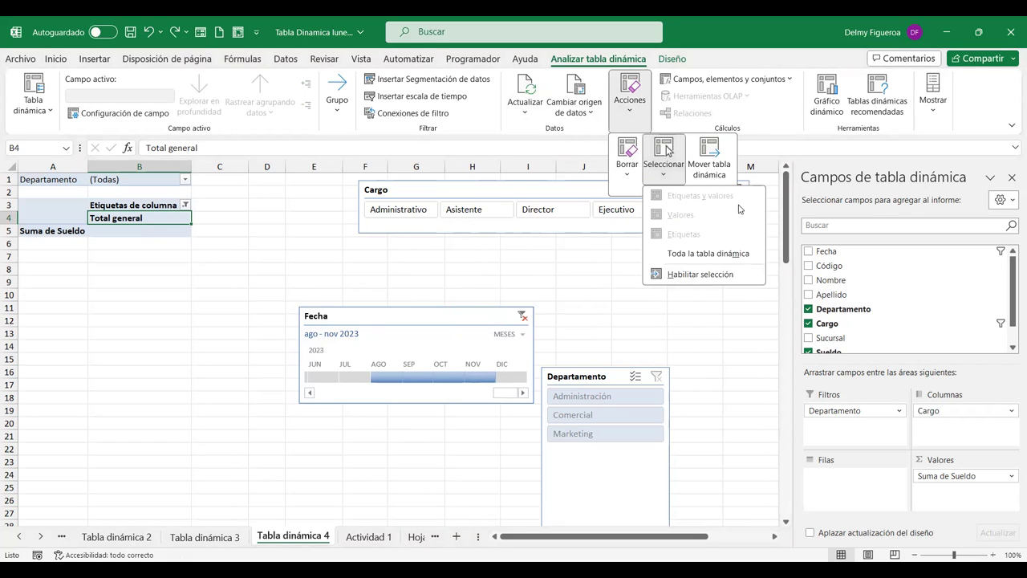
{"action": "left_click", "coordinate": [709, 253]}
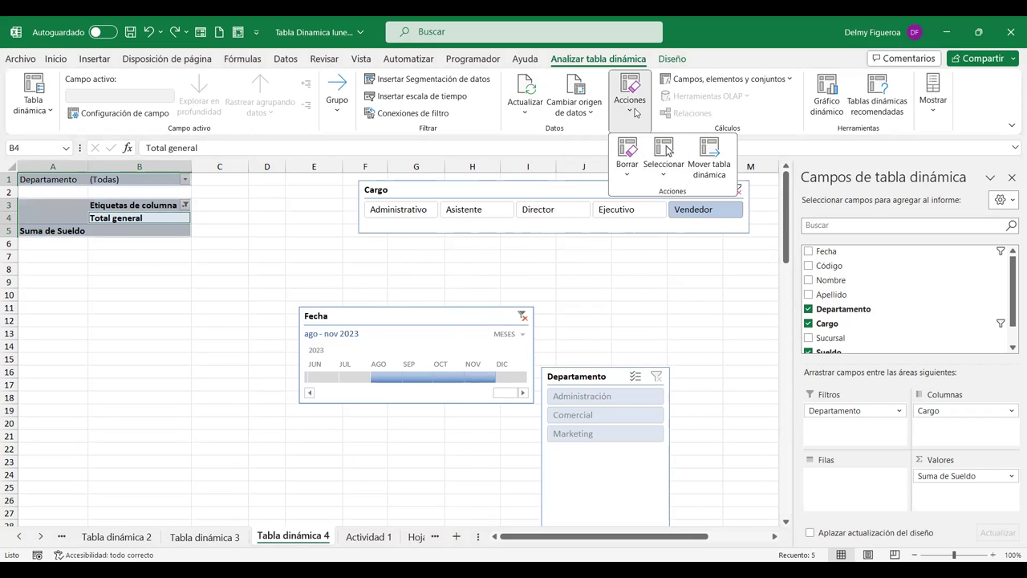
{"action": "left_click", "coordinate": [709, 264]}
{"action": "left_click", "coordinate": [695, 282]}
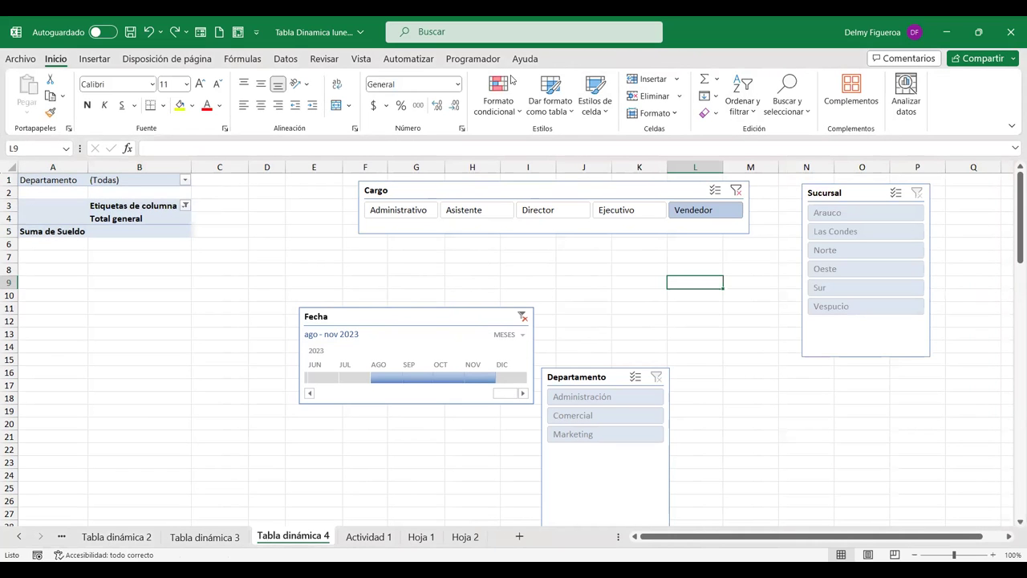
{"action": "left_click", "coordinate": [132, 192]}
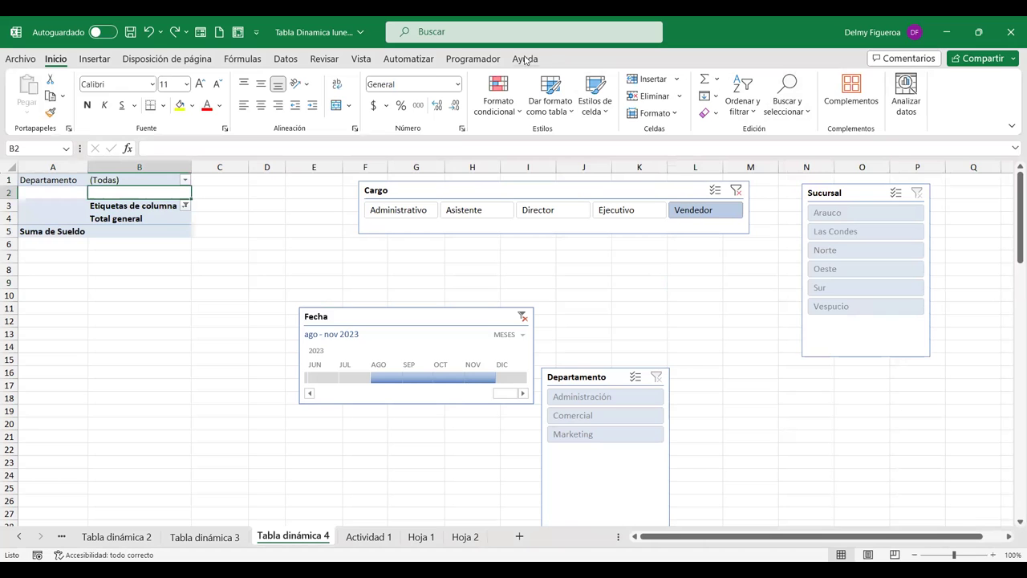
{"action": "left_click", "coordinate": [69, 207]}
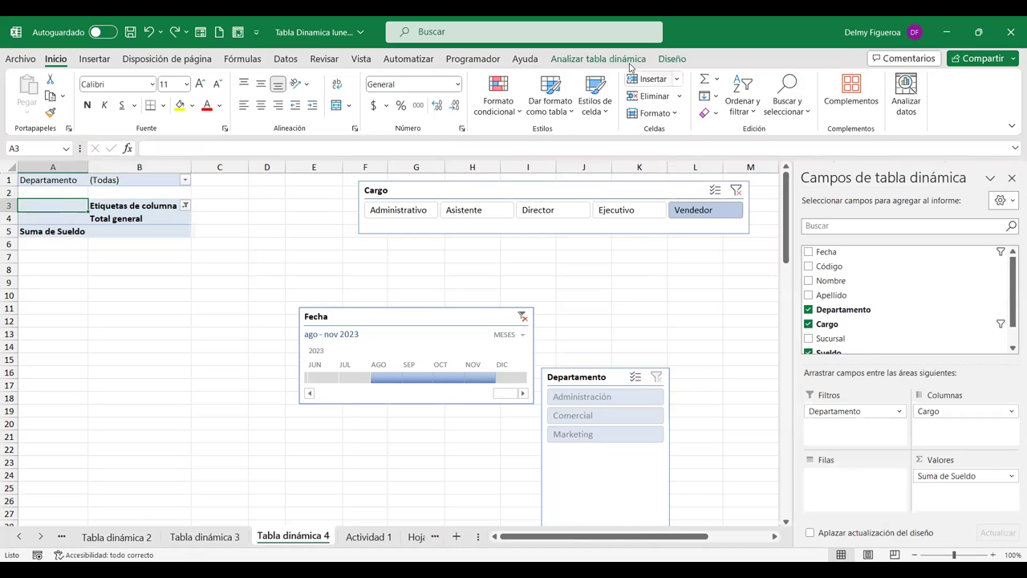
{"action": "left_click", "coordinate": [629, 61]}
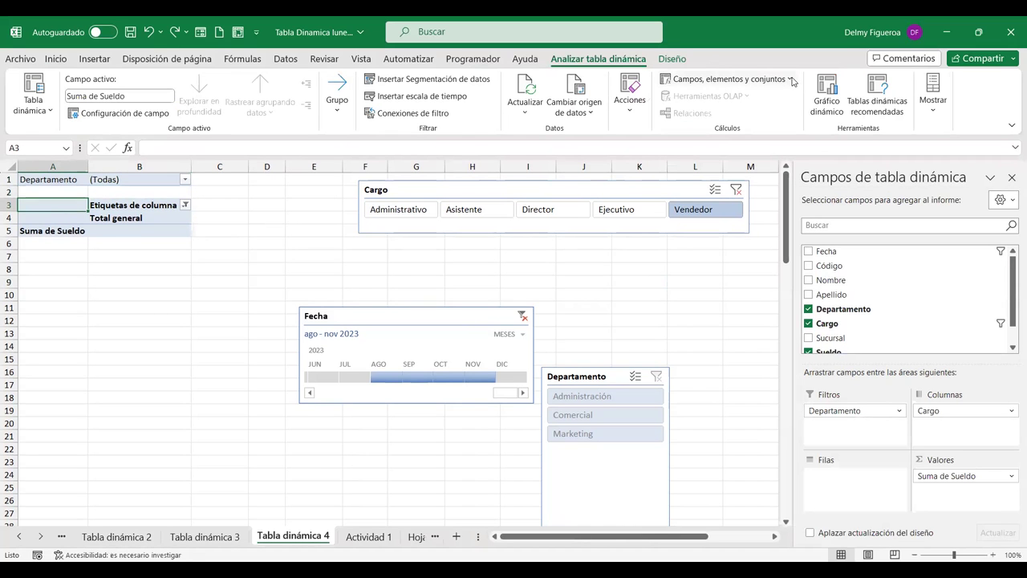
{"action": "left_click", "coordinate": [791, 80]}
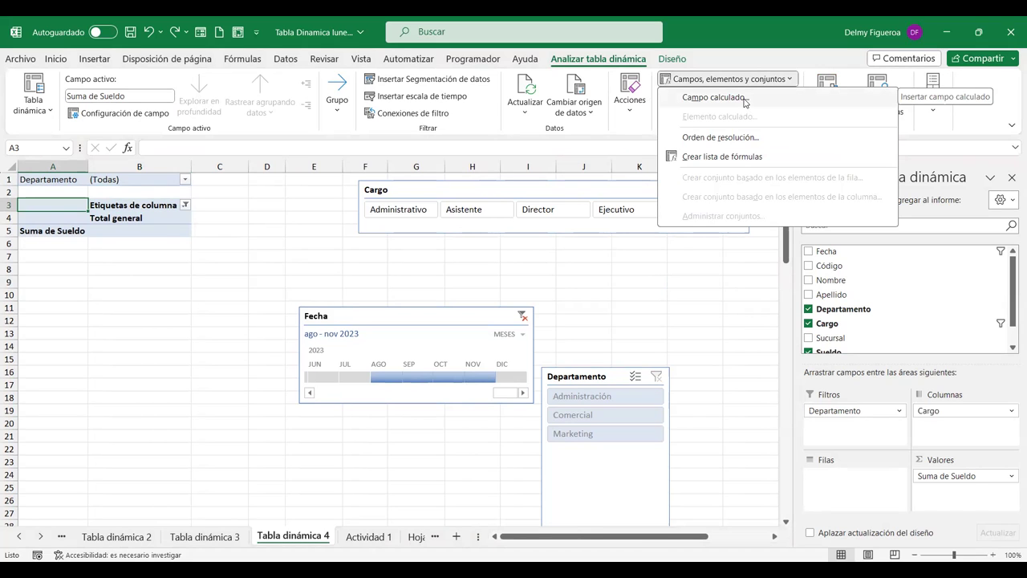
{"action": "left_click", "coordinate": [716, 97]}
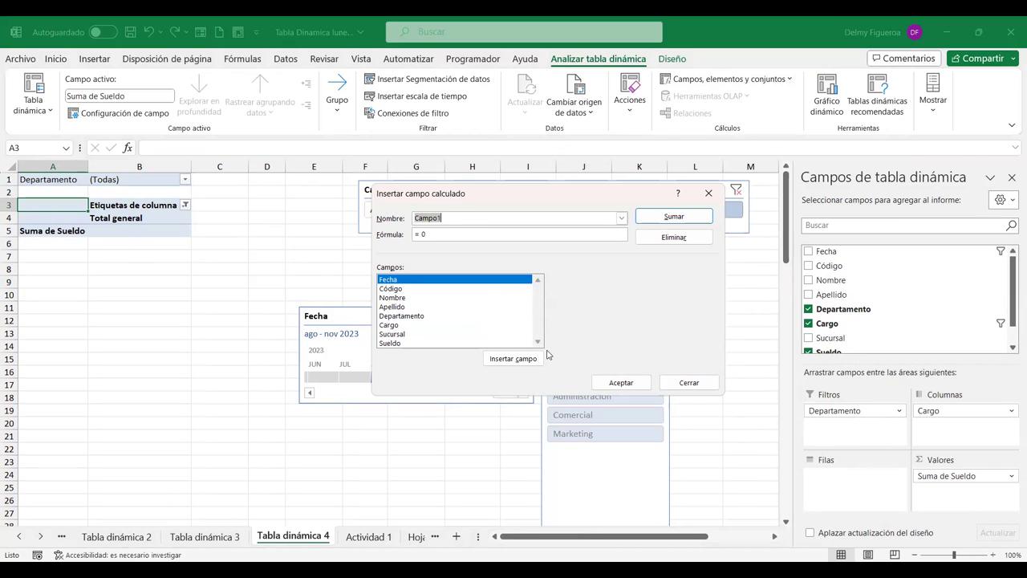
{"action": "left_click", "coordinate": [689, 383]}
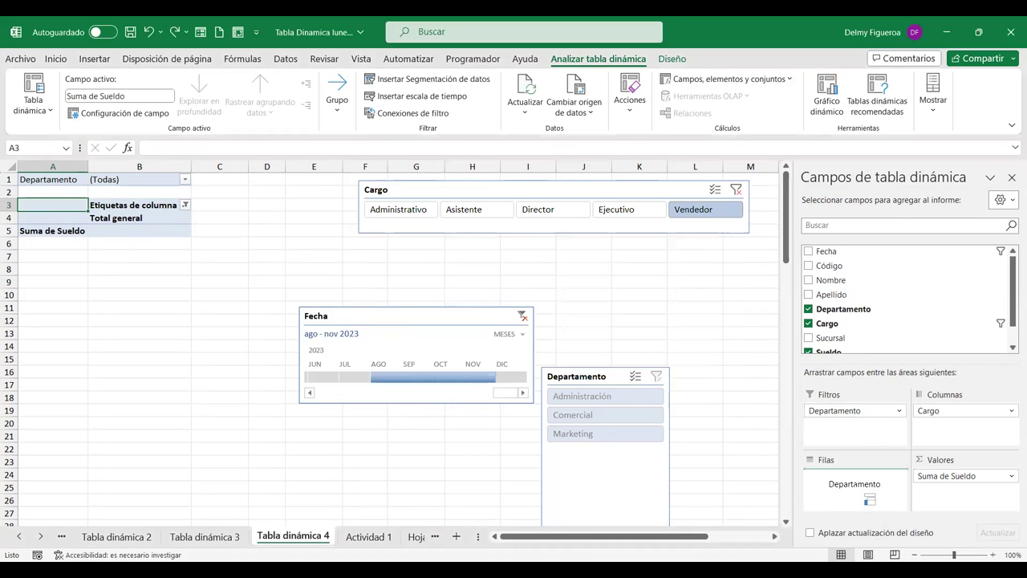
- Move Departamento from Filters into the pivot rows and clear the Fecha timeline filter
{"action": "left_click_drag", "start_coordinate": [870, 499], "coordinate": [866, 496]}
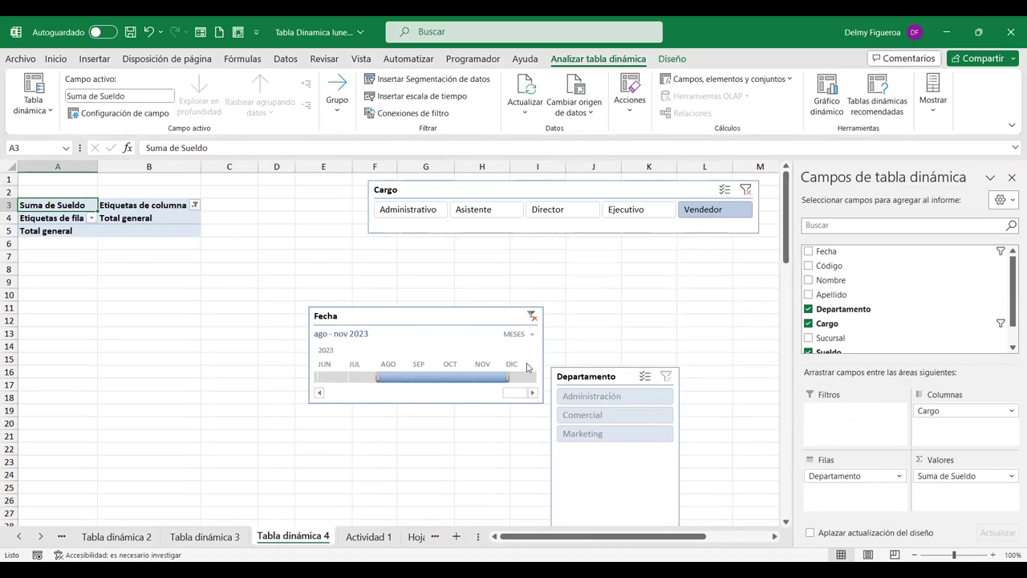
{"action": "left_click", "coordinate": [532, 315]}
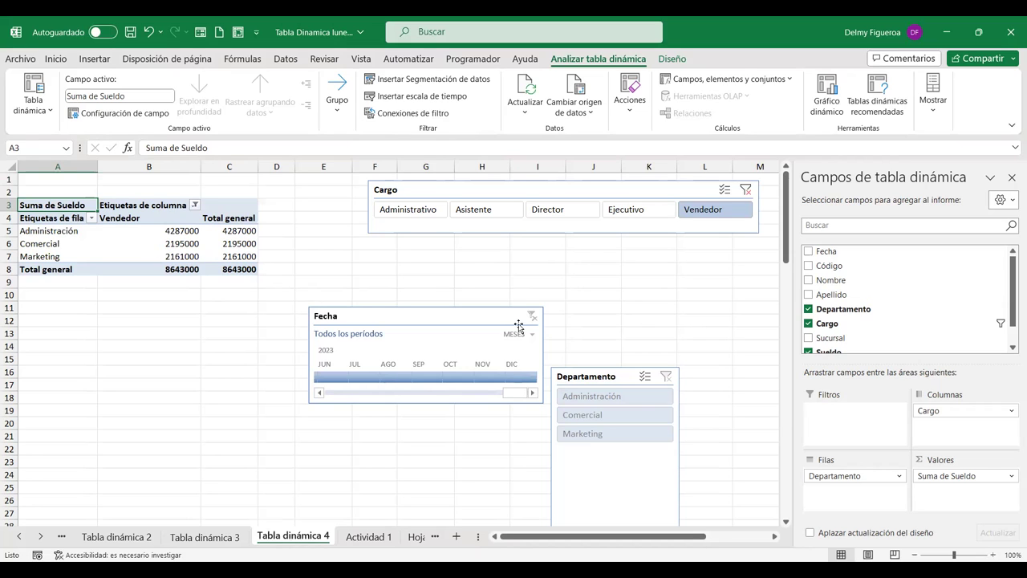
- Open and close the Calculated Field dialog, then shift the Cargo slicer further right
{"action": "left_click", "coordinate": [711, 79]}
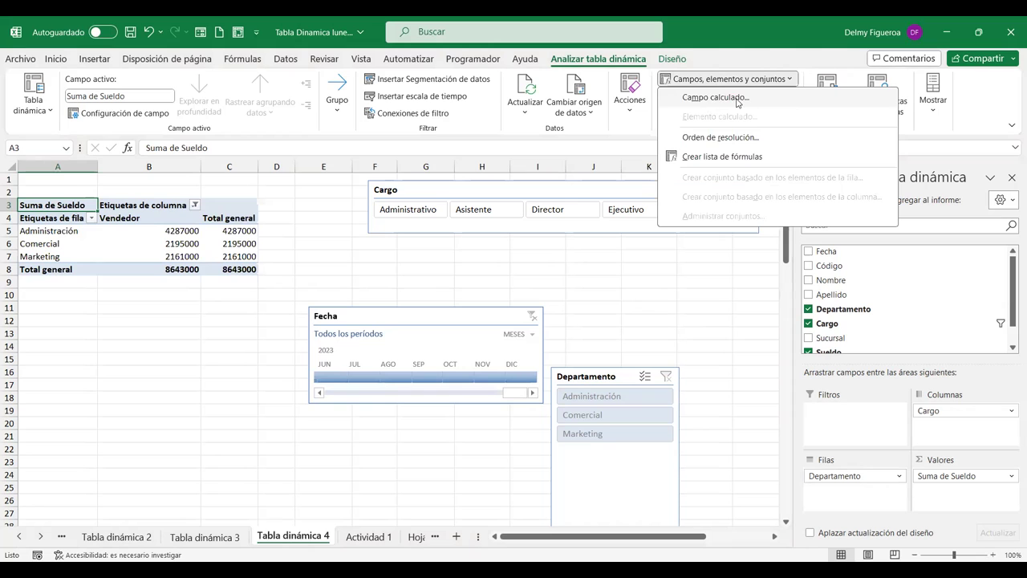
{"action": "left_click", "coordinate": [714, 98]}
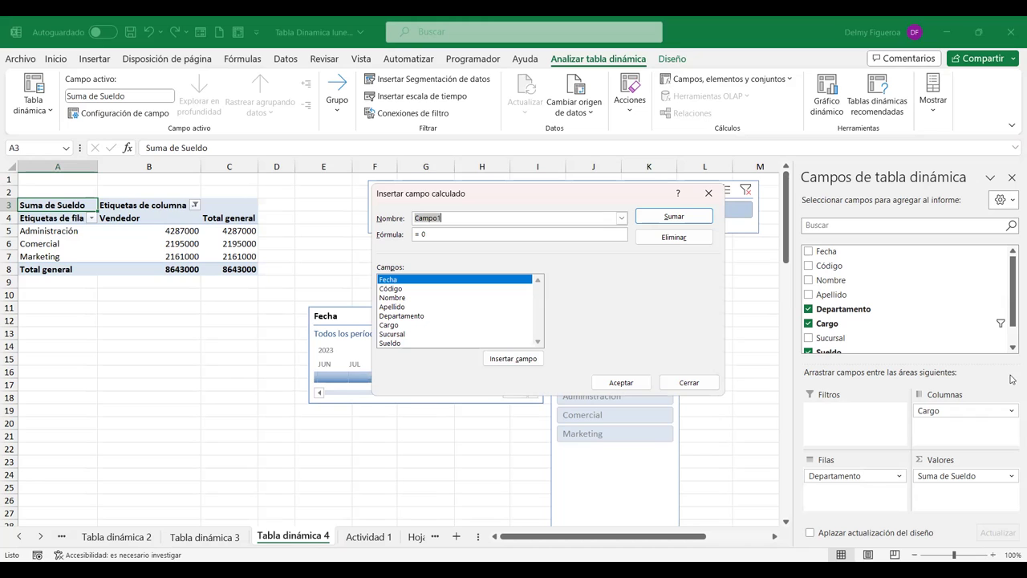
{"action": "left_click", "coordinate": [686, 383]}
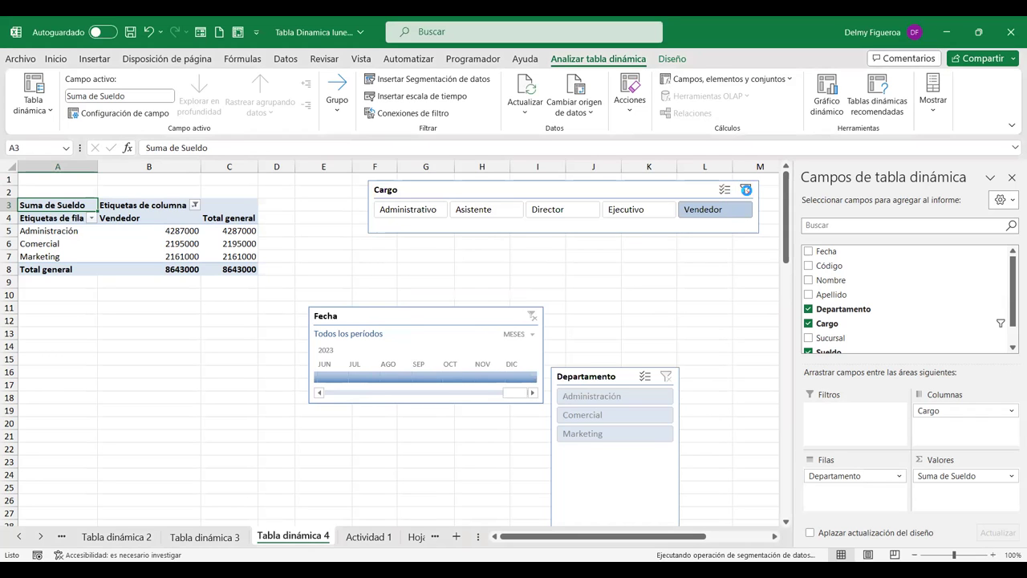
{"action": "left_click_drag", "start_coordinate": [513, 190], "coordinate": [603, 187]}
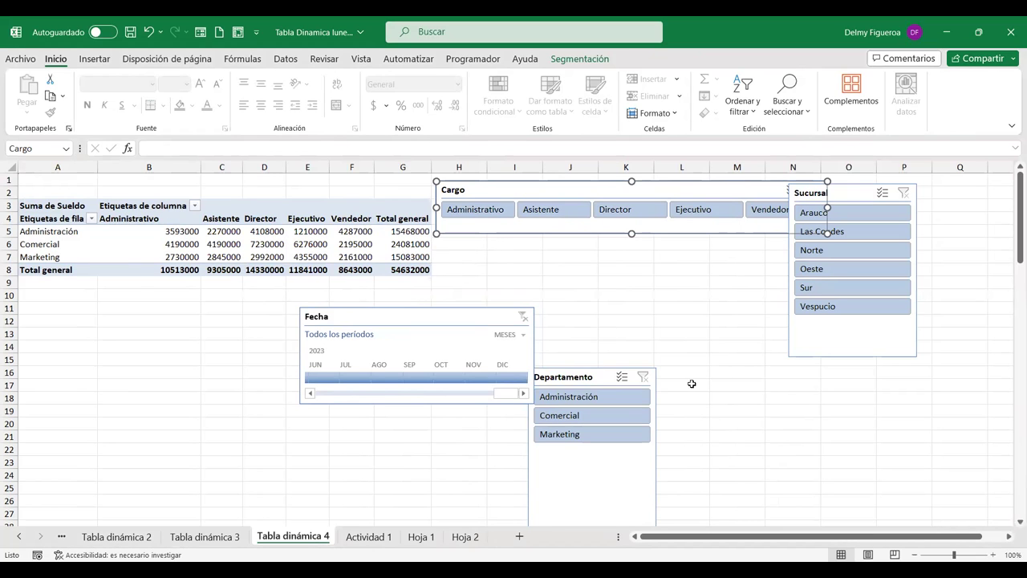
- Create the calculated field Comisión with formula =Sueldo*.1
{"action": "left_click", "coordinate": [307, 257]}
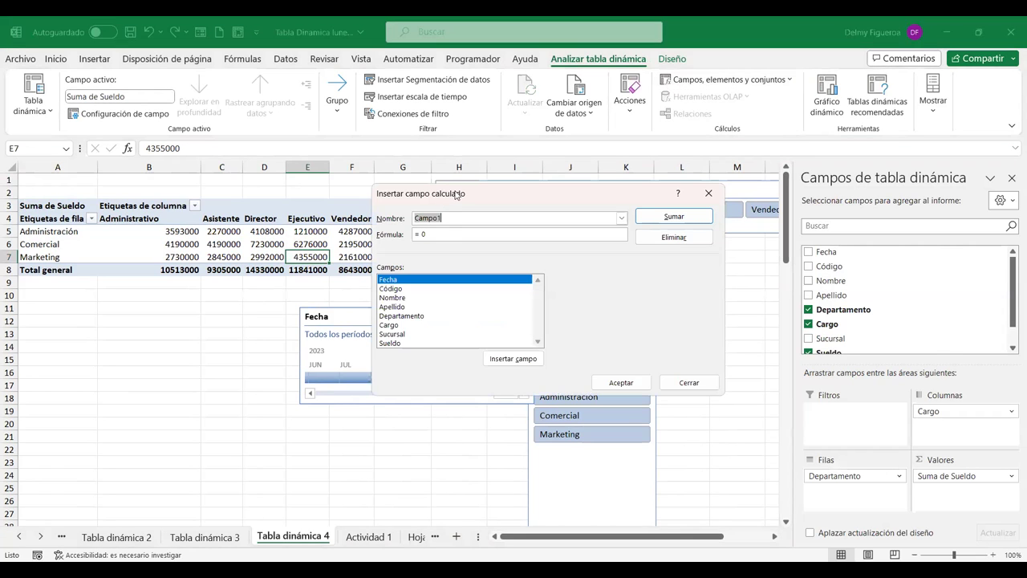
{"action": "left_click_drag", "start_coordinate": [456, 194], "coordinate": [672, 195]}
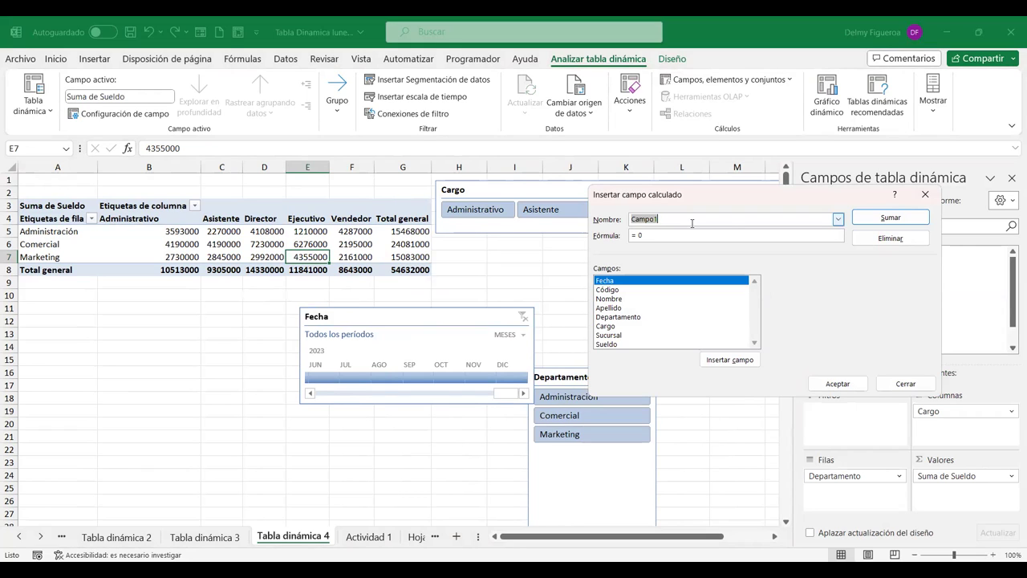
{"action": "type", "text": "Comisión"}
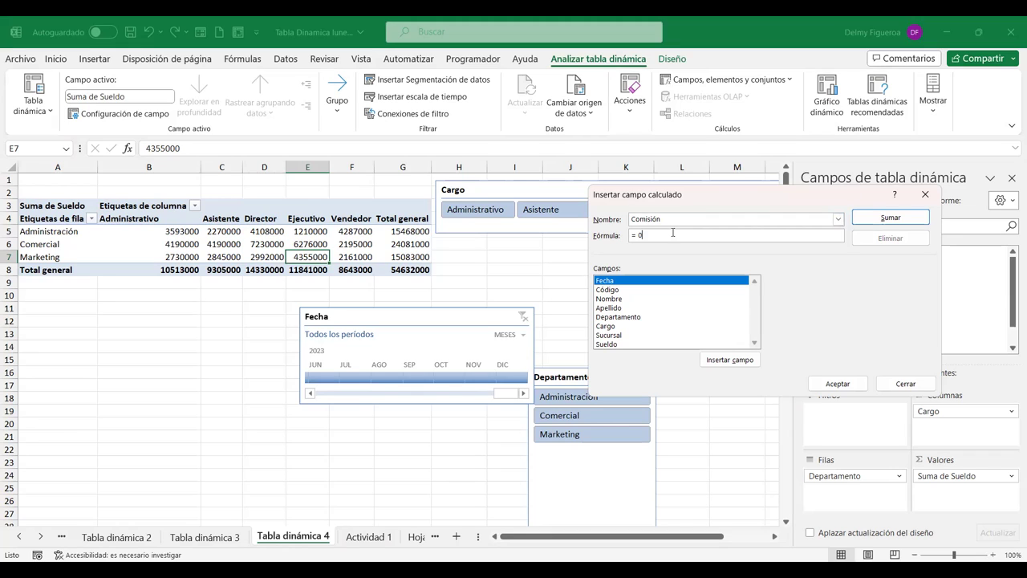
{"action": "left_click", "coordinate": [608, 345]}
{"action": "double_click", "coordinate": [616, 345]}
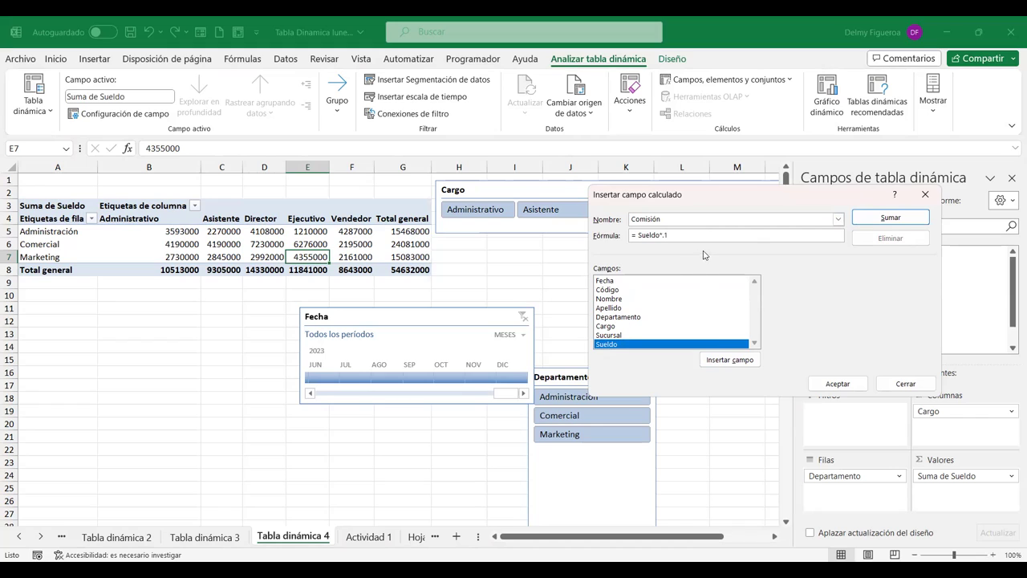
{"action": "left_click", "coordinate": [840, 385]}
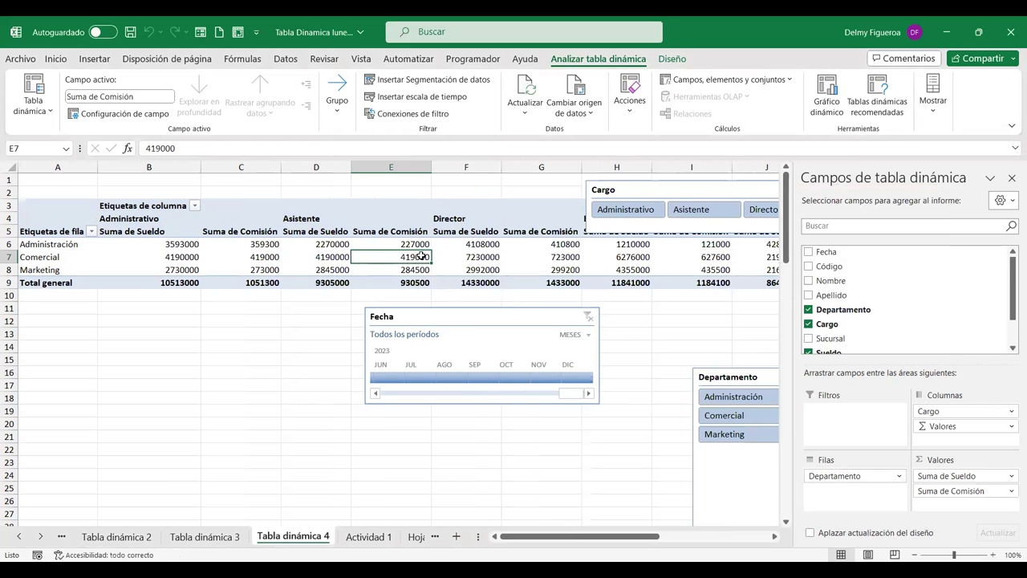
- Check the Comisión value in C6 and drag the Cargo slicer below the pivot at lower right
{"action": "left_click", "coordinate": [241, 243]}
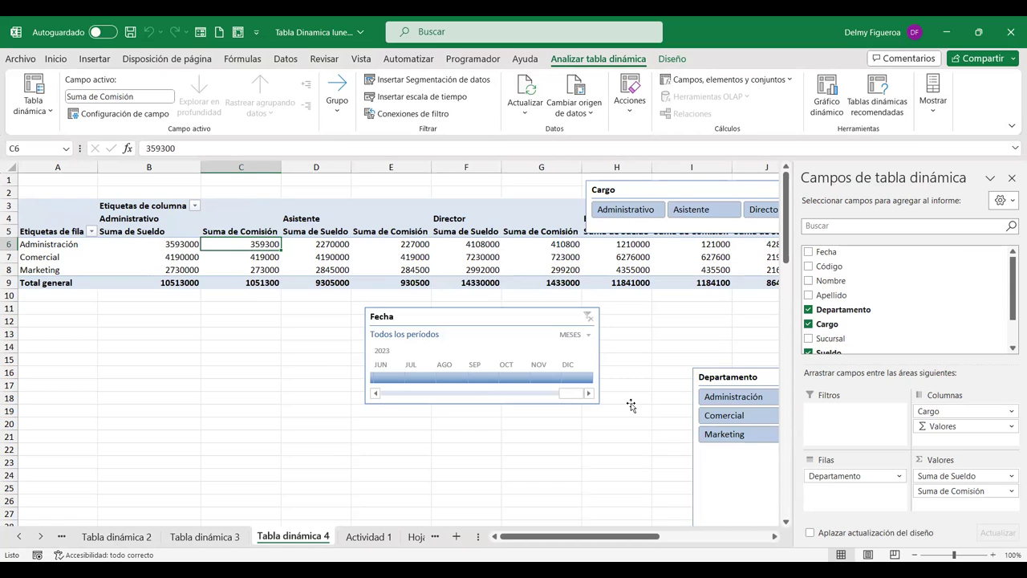
{"action": "left_click", "coordinate": [595, 377]}
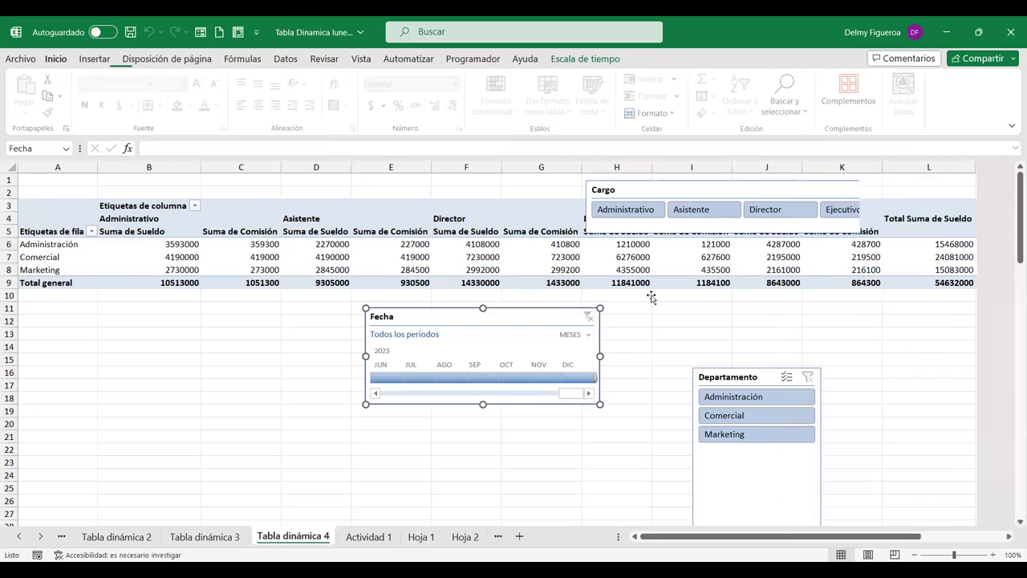
{"action": "left_click", "coordinate": [652, 296]}
{"action": "key", "text": "Right"}
{"action": "key", "text": "Right"}
{"action": "key", "text": "Right"}
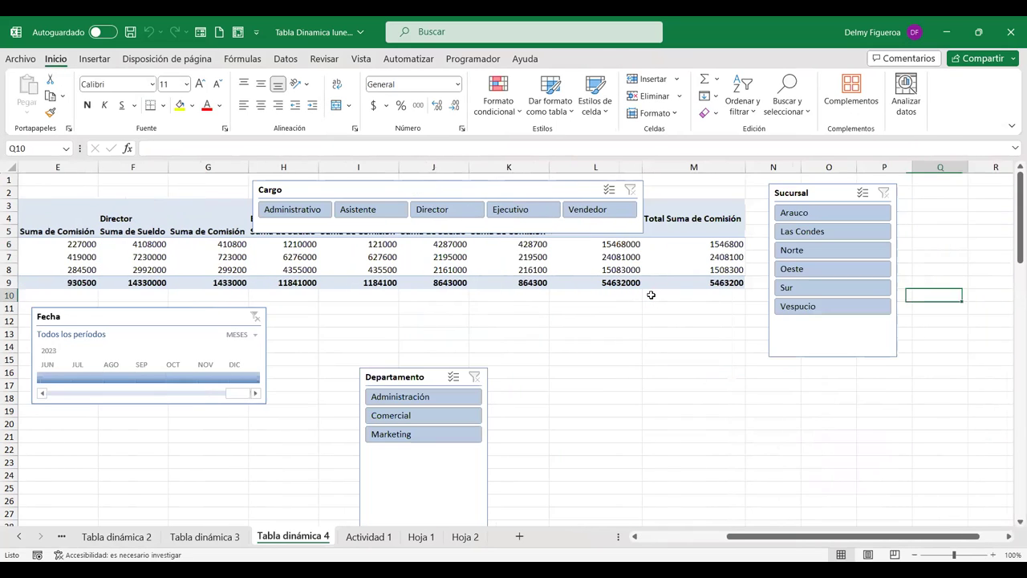
{"action": "mouse_move", "coordinate": [560, 195]}
{"action": "left_mouse_down"}
{"action": "mouse_move", "coordinate": [718, 455]}
{"action": "mouse_move", "coordinate": [932, 402]}
{"action": "left_mouse_up"}
{"action": "left_click", "coordinate": [616, 335]}
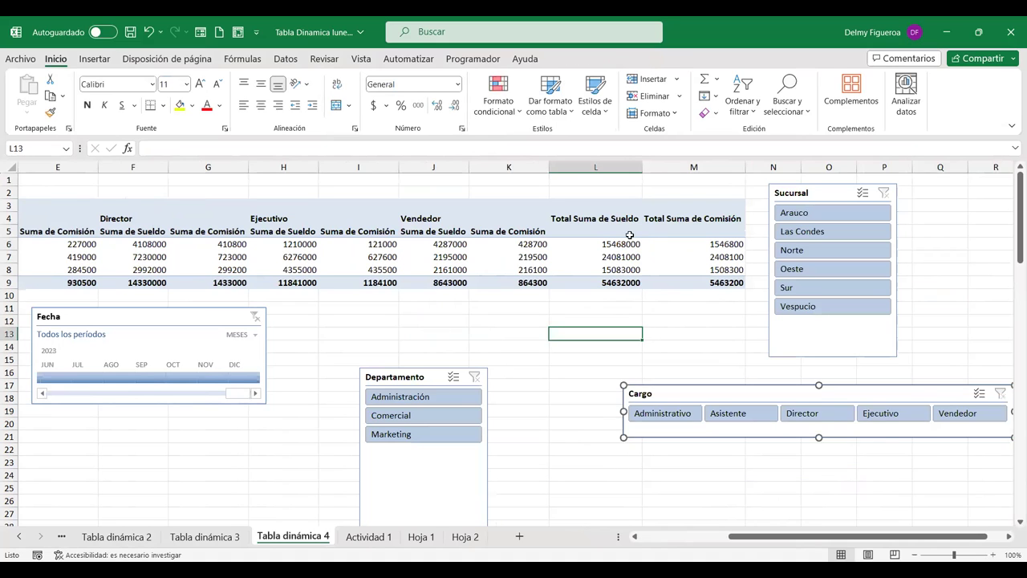
{"action": "left_click", "coordinate": [633, 232]}
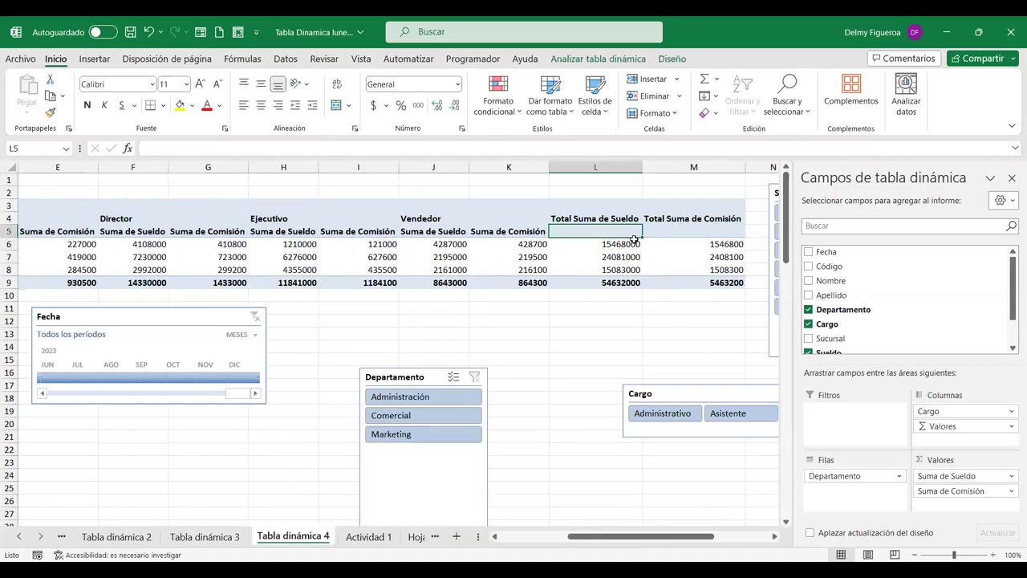
- Reopen the Calculated Field dialog from a Sueldo total and close it without adding a field
{"action": "left_click", "coordinate": [610, 61]}
{"action": "left_click", "coordinate": [789, 80]}
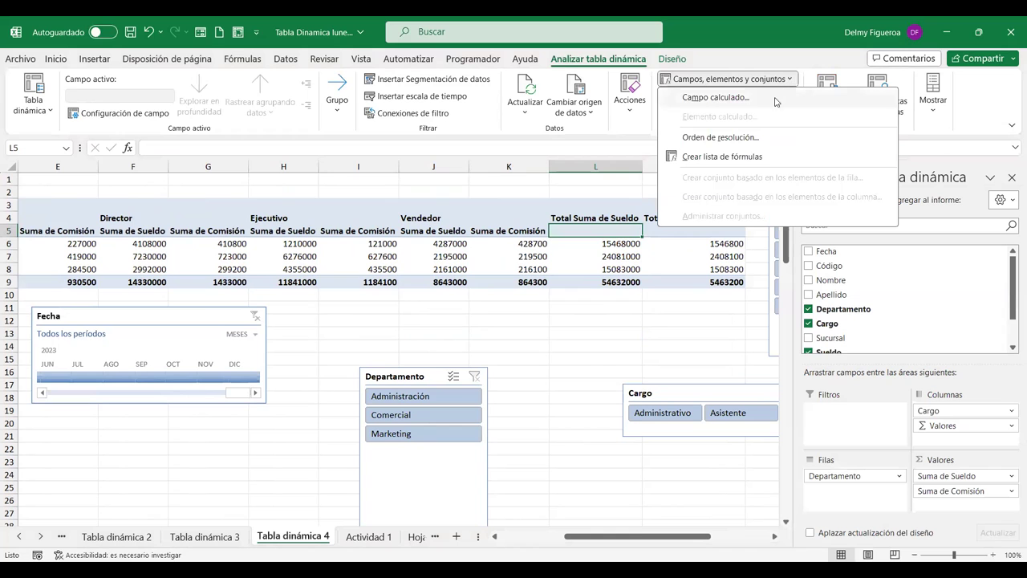
{"action": "left_click", "coordinate": [368, 486]}
{"action": "left_click", "coordinate": [371, 537]}
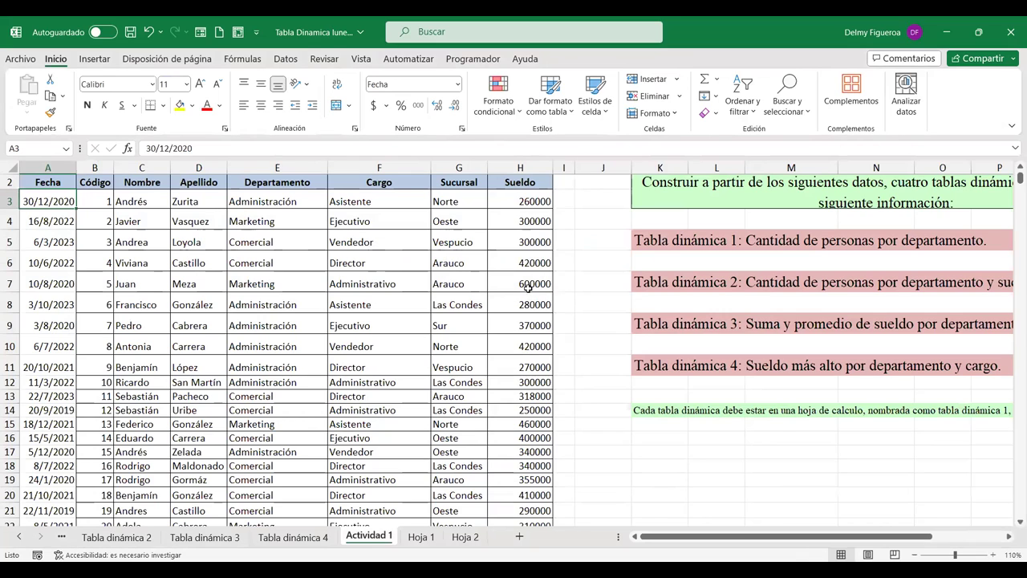
{"action": "left_click", "coordinate": [293, 537]}
{"action": "left_click", "coordinate": [607, 244]}
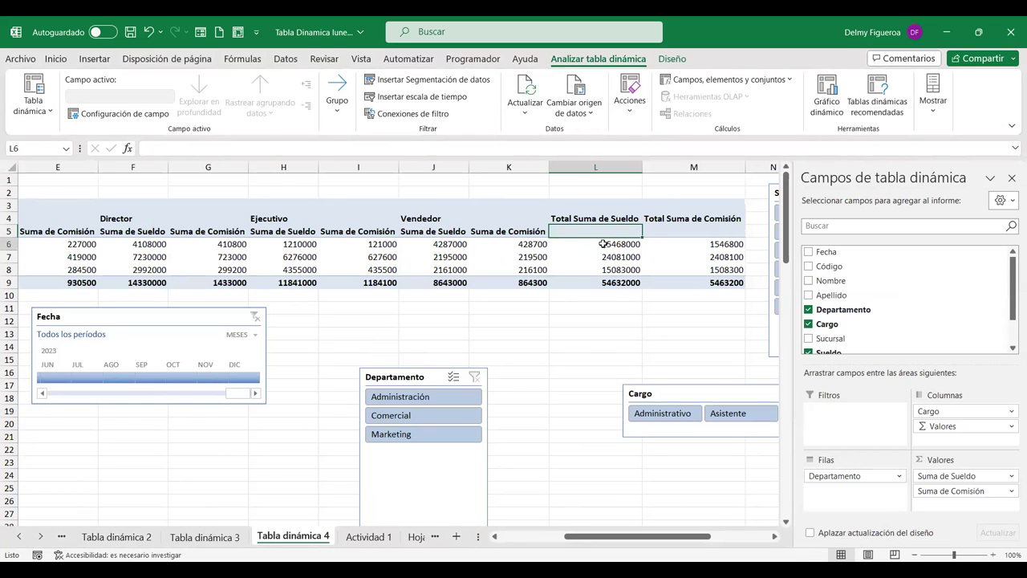
{"action": "left_click", "coordinate": [738, 101]}
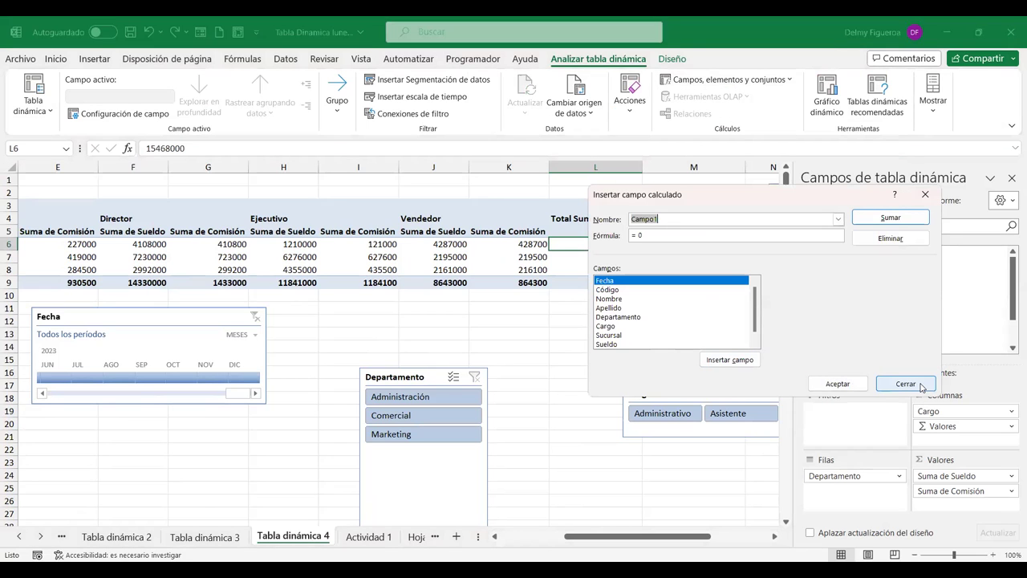
{"action": "left_click", "coordinate": [921, 386]}
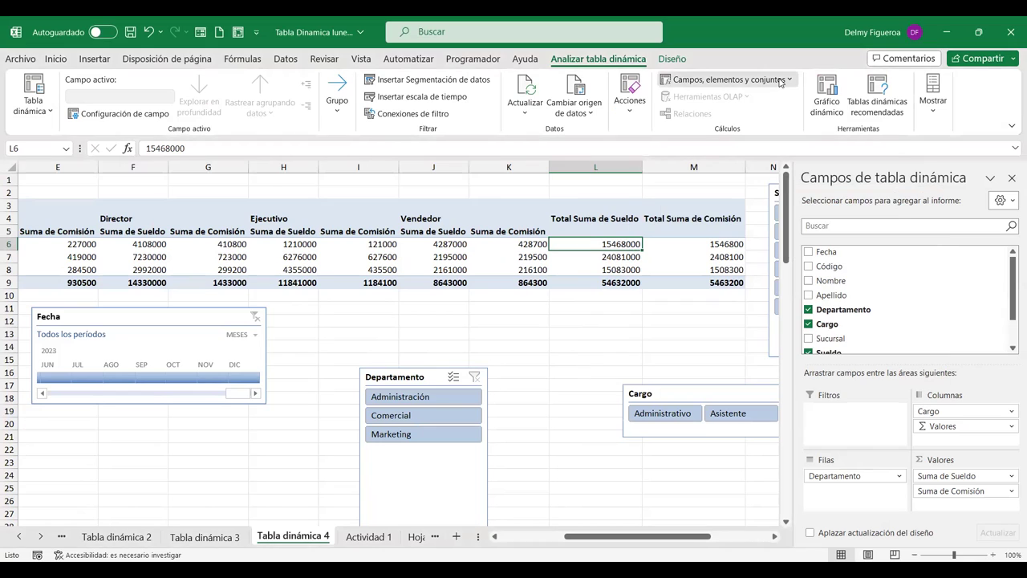
- Return to the sheet's top and undo the slicer move, restoring Cargo above the pivot
{"action": "left_click", "coordinate": [729, 79]}
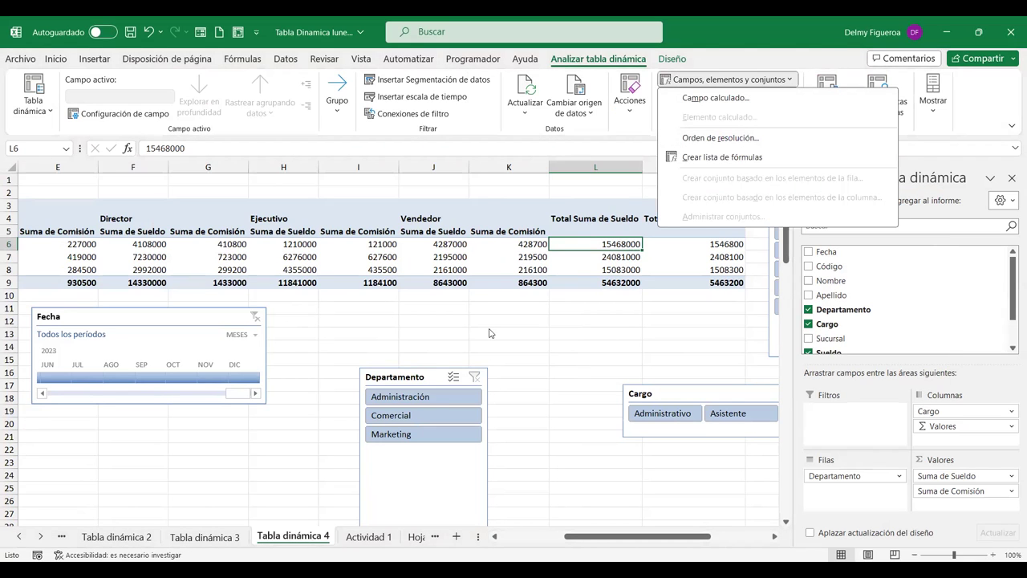
{"action": "key", "text": "Escape"}
{"action": "left_click", "coordinate": [289, 498]}
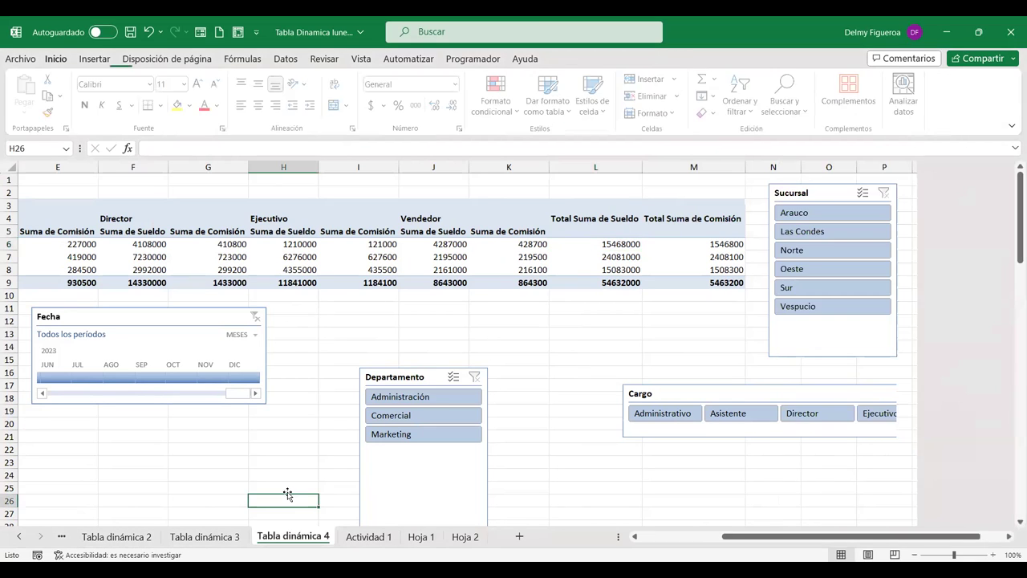
{"action": "key", "text": "ctrl+Home"}
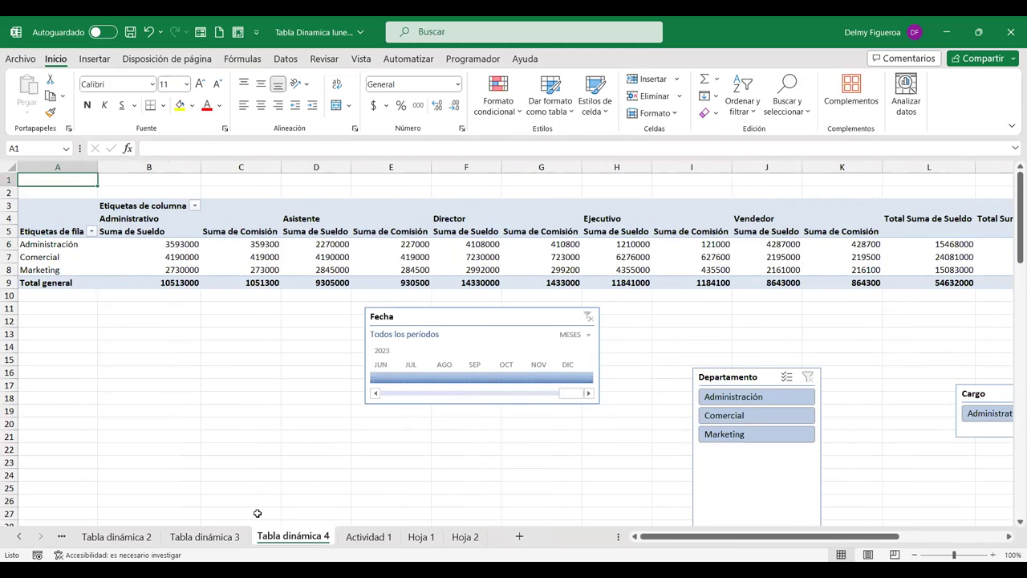
{"action": "left_click", "coordinate": [148, 33]}
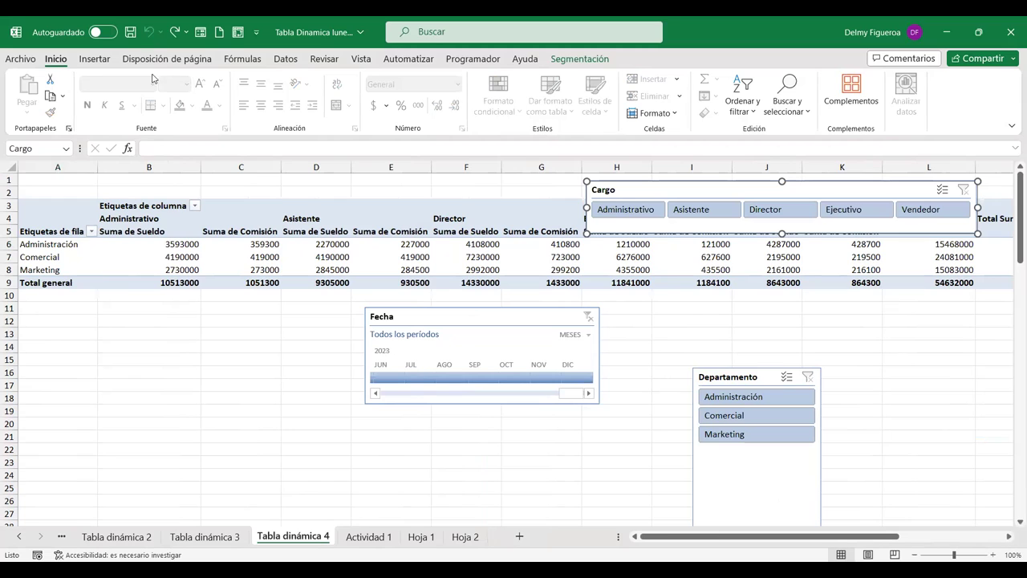
{"action": "left_click", "coordinate": [163, 257]}
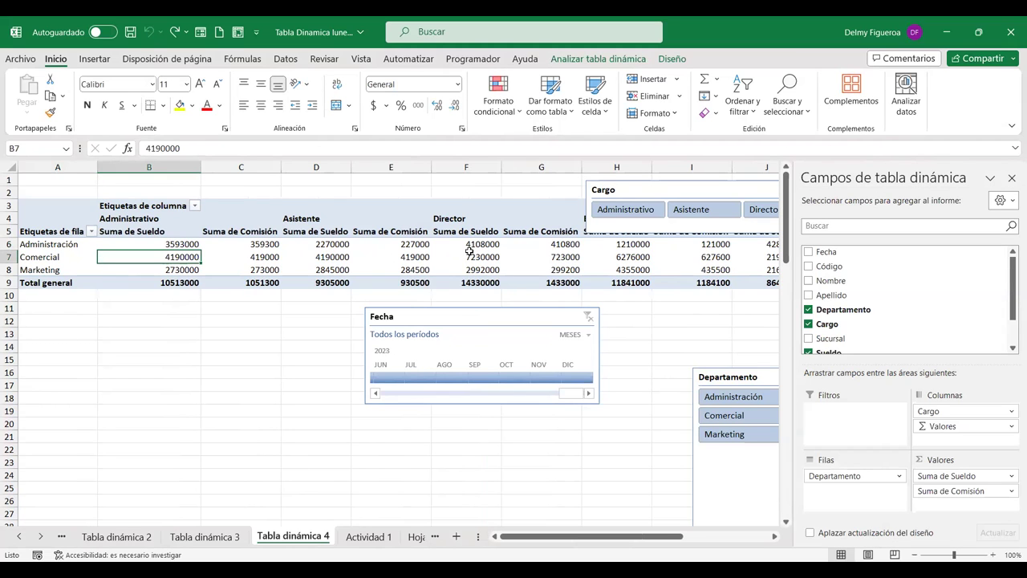
{"action": "left_click", "coordinate": [630, 61]}
{"action": "left_click", "coordinate": [730, 78]}
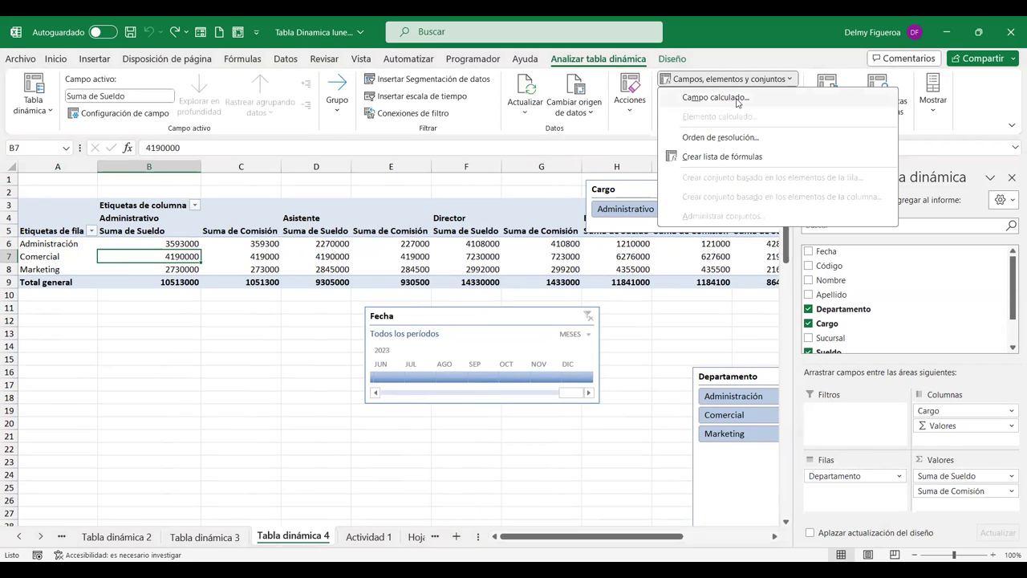
{"action": "left_click", "coordinate": [715, 97]}
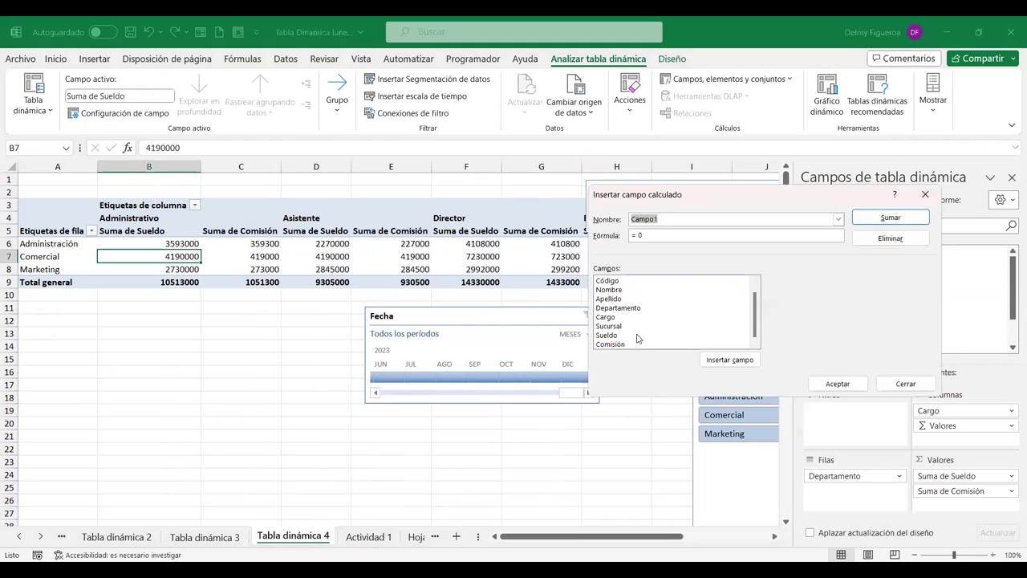
{"action": "left_click", "coordinate": [617, 345]}
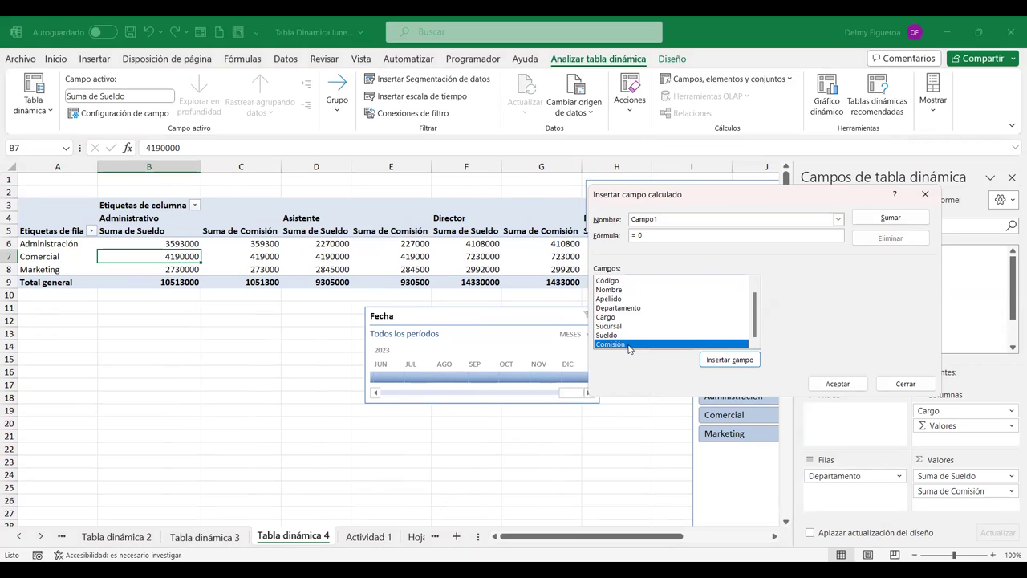
{"action": "double_click", "coordinate": [629, 348]}
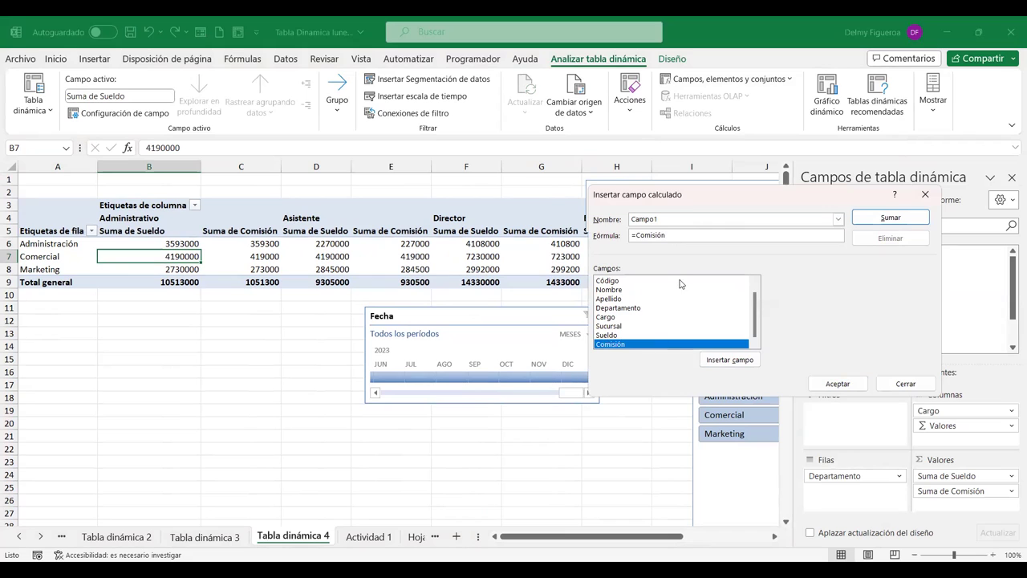
{"action": "left_click", "coordinate": [905, 383]}
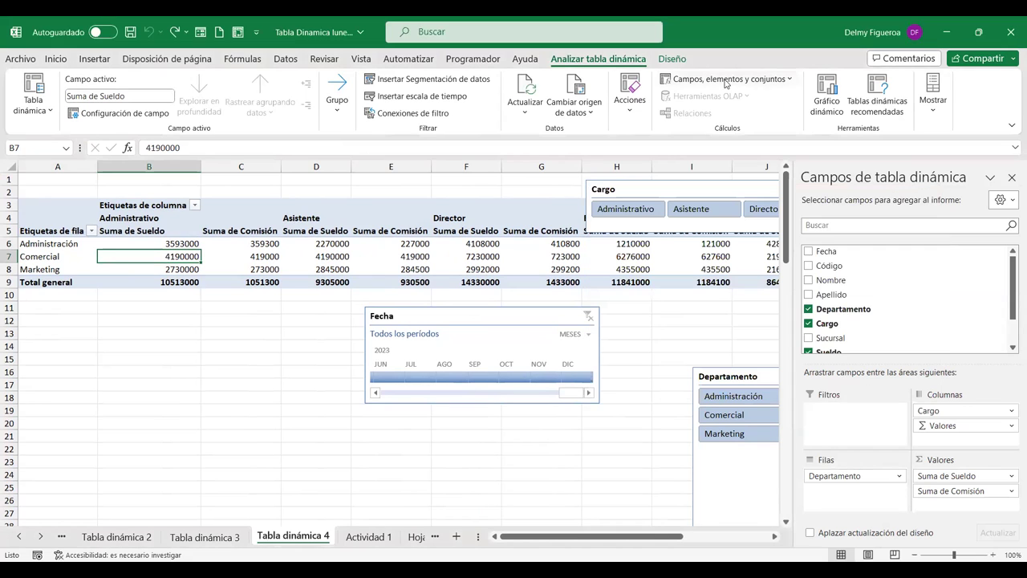
{"action": "left_click", "coordinate": [722, 78]}
{"action": "left_click", "coordinate": [719, 97]}
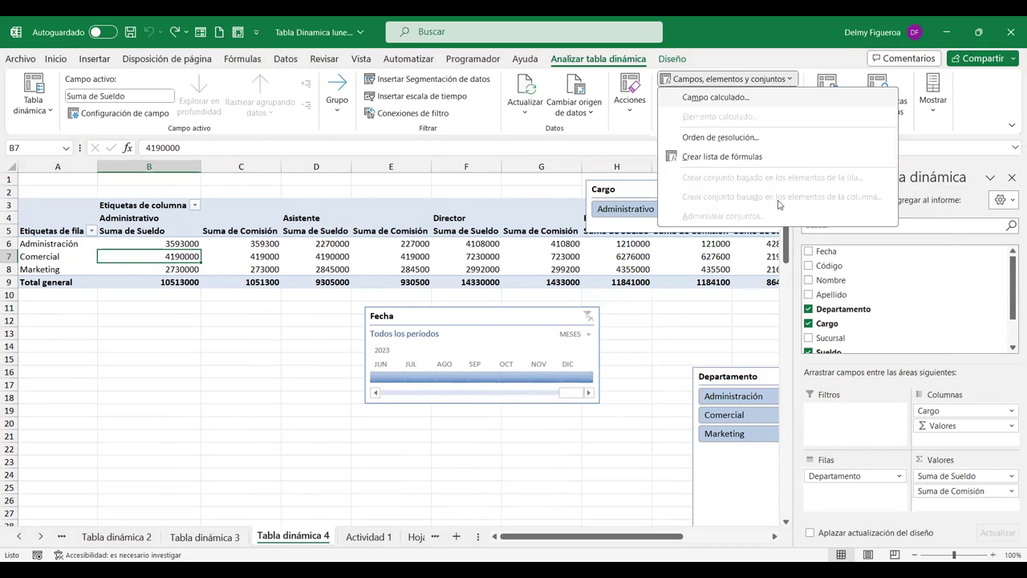
{"action": "left_click_drag", "start_coordinate": [610, 327], "coordinate": [619, 347]}
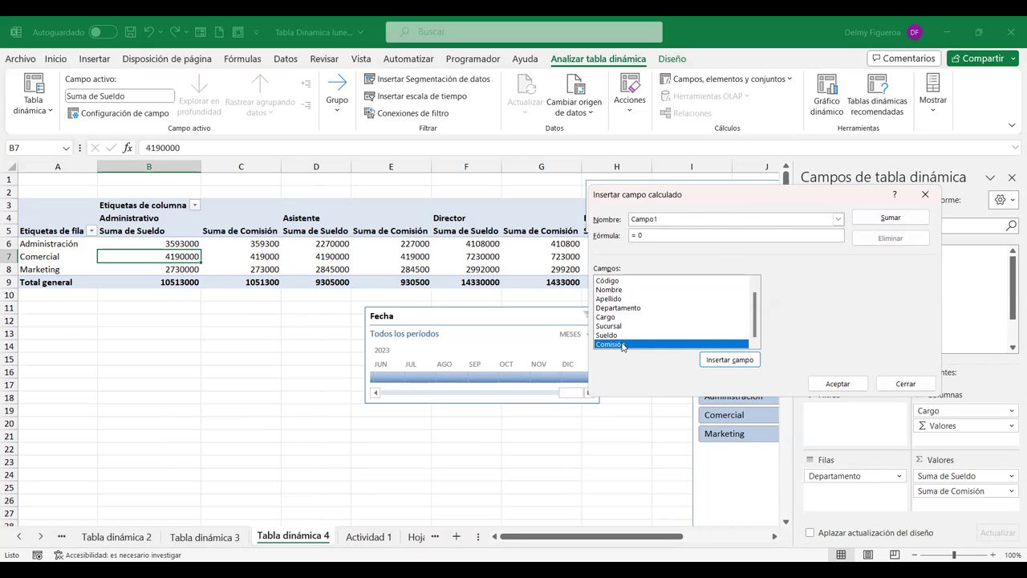
{"action": "left_click_drag", "start_coordinate": [622, 345], "coordinate": [687, 219]}
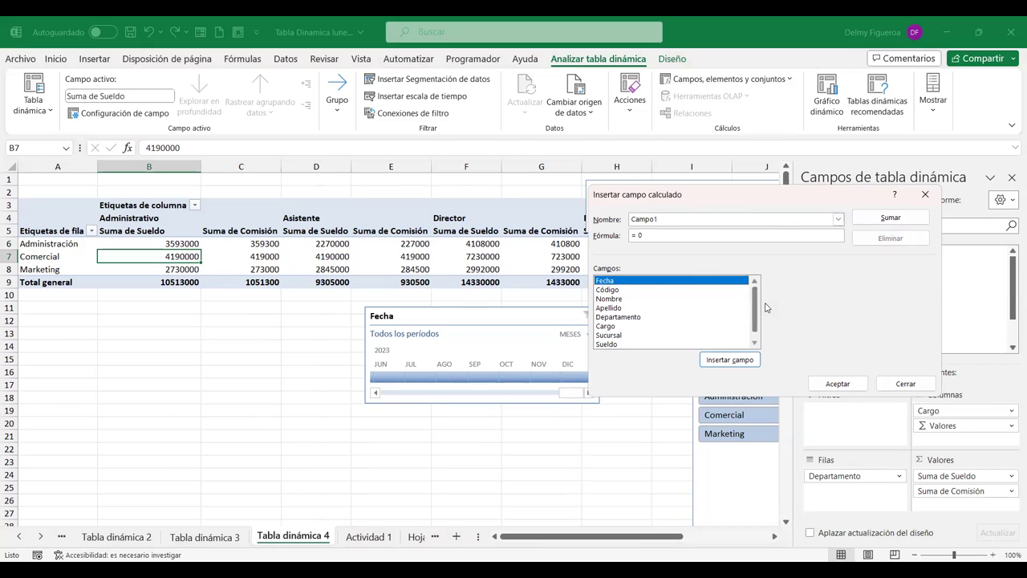
{"action": "scroll", "coordinate": [759, 309], "scroll_direction": "down", "scroll_amount": 1}
{"action": "left_click", "coordinate": [653, 344]}
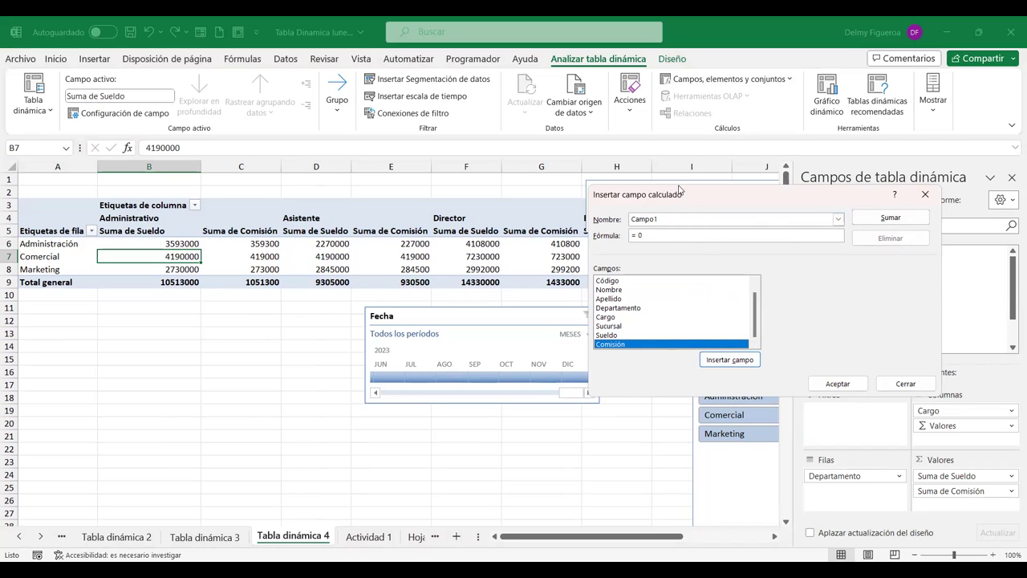
{"action": "left_click", "coordinate": [685, 218]}
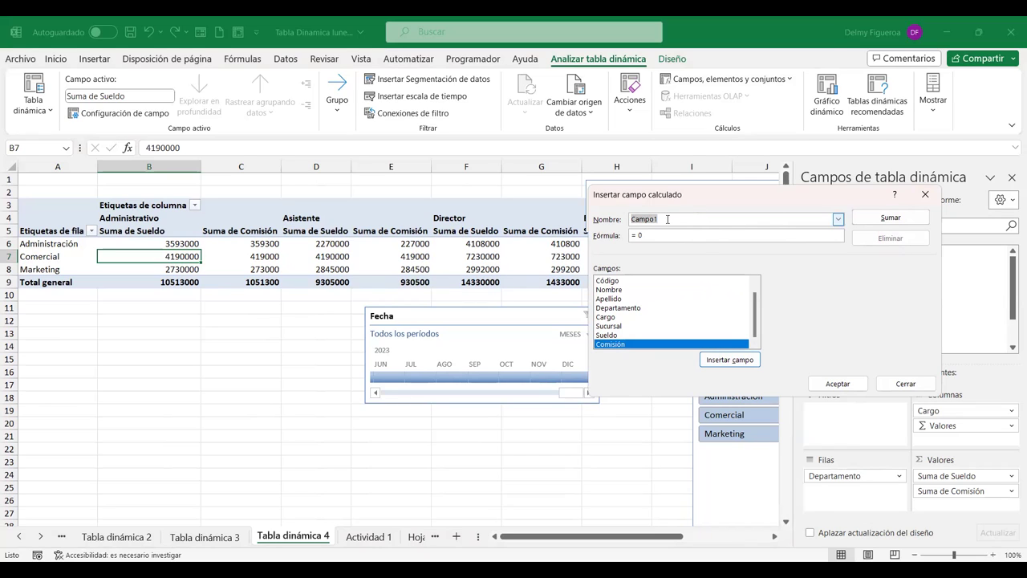
{"action": "double_click", "coordinate": [633, 345]}
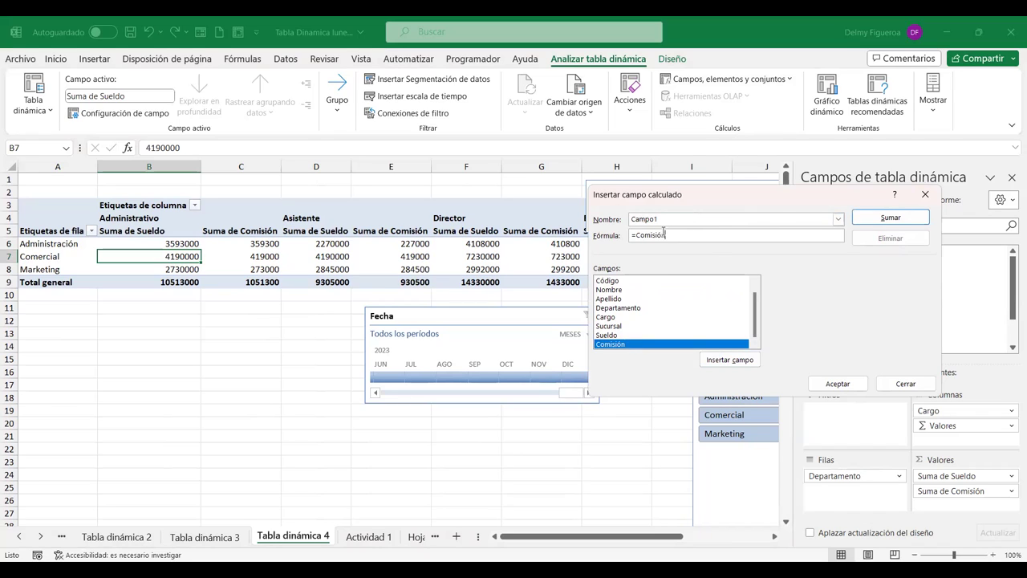
{"action": "left_click", "coordinate": [666, 214]}
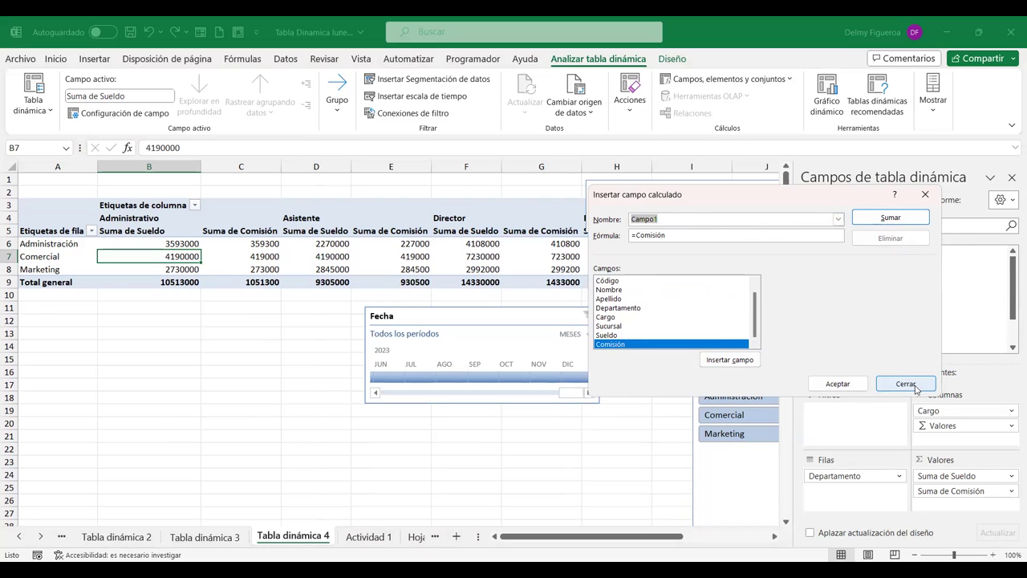
{"action": "left_click", "coordinate": [916, 388]}
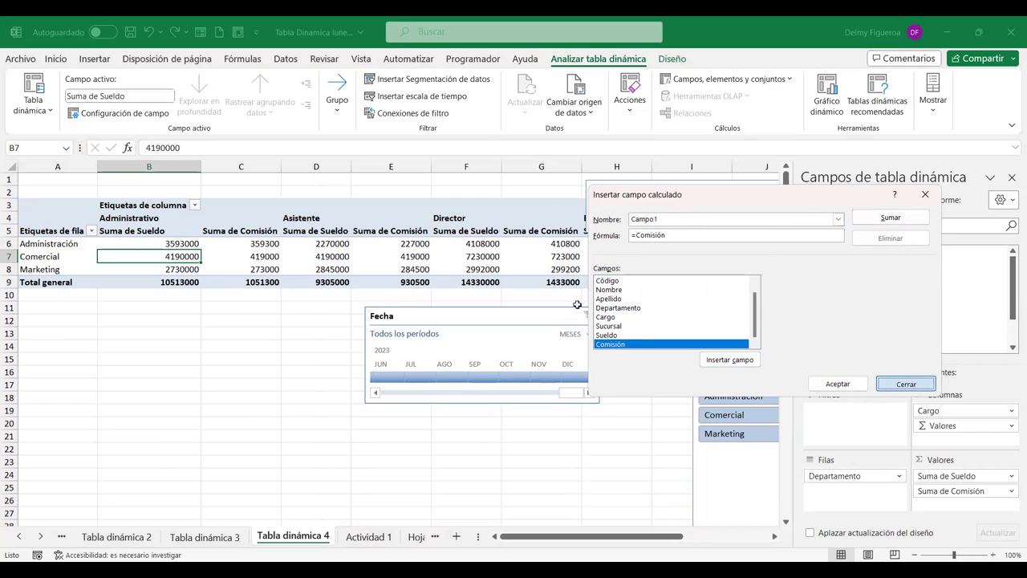
{"action": "left_click", "coordinate": [640, 257]}
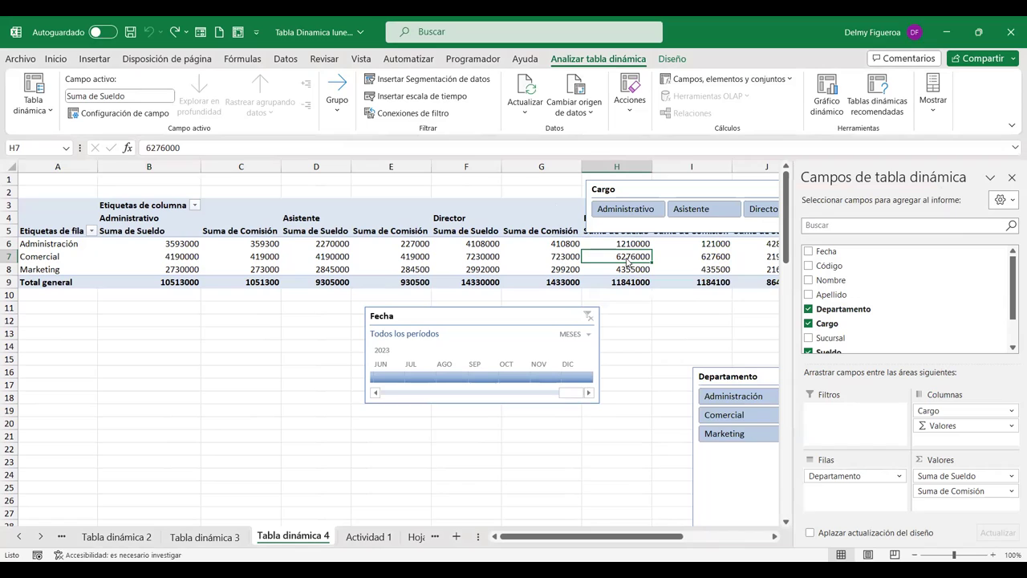
{"action": "right_click", "coordinate": [627, 260]}
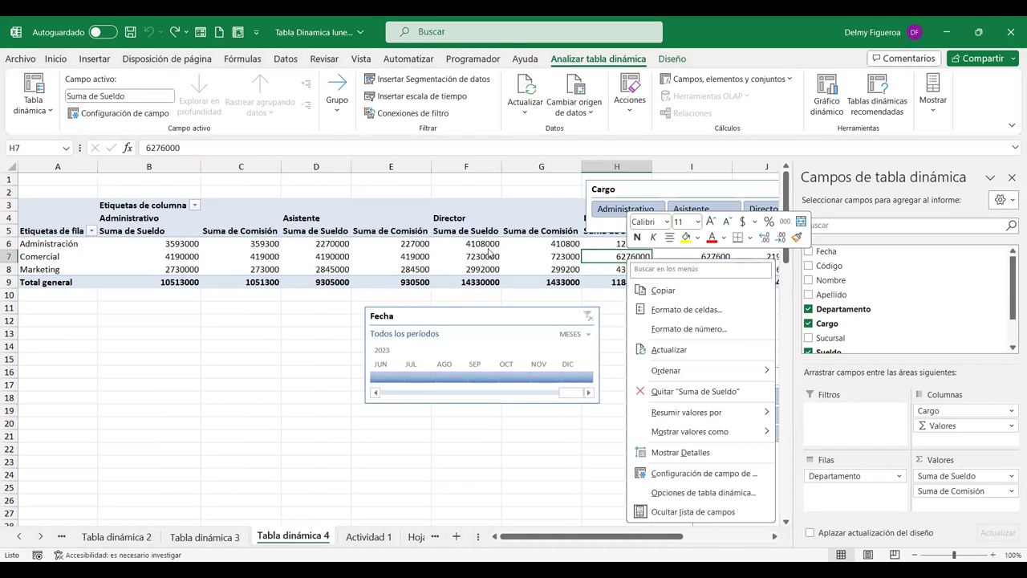
- Remove Suma de Comisión from the pivot table
{"action": "key", "text": "Escape"}
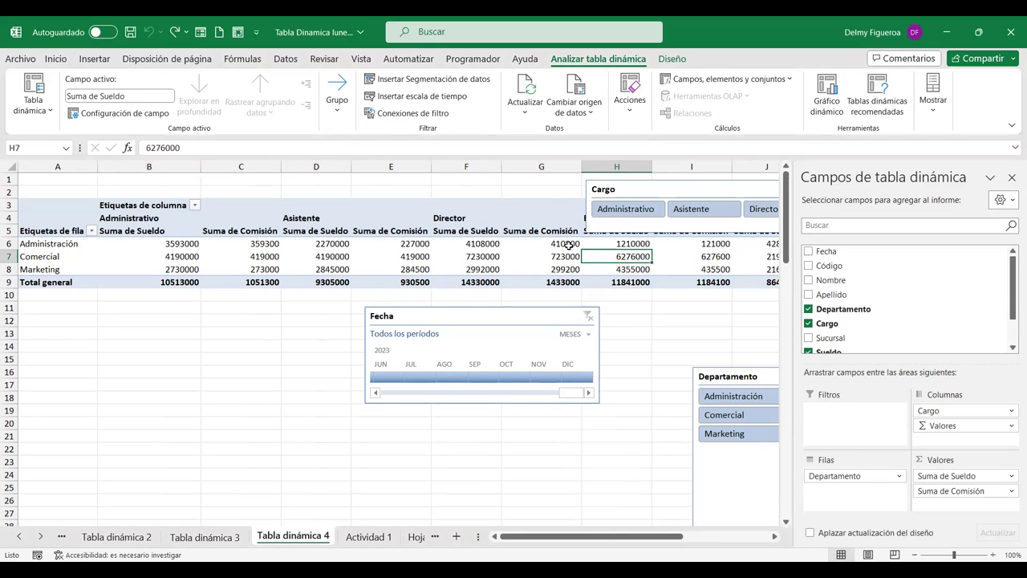
{"action": "right_click", "coordinate": [569, 247]}
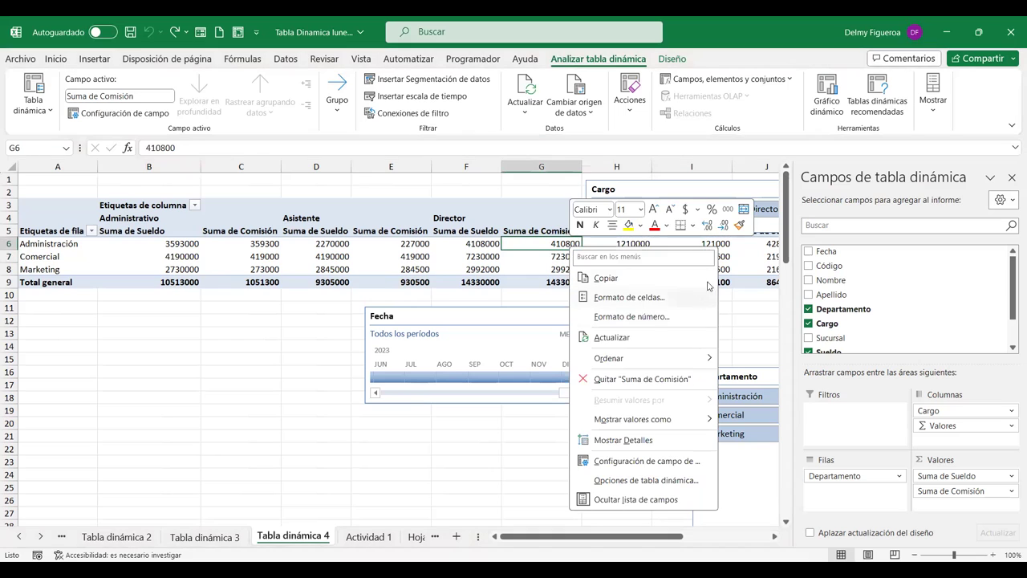
{"action": "left_click", "coordinate": [662, 378]}
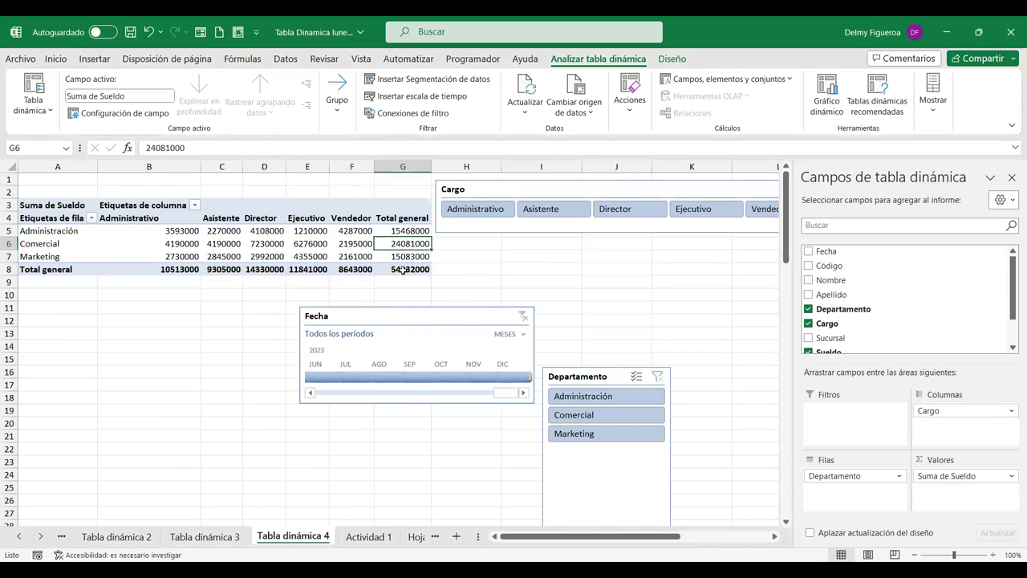
- Move Cargo from Columns into Rows, nested below Departamento
{"action": "right_click", "coordinate": [410, 248]}
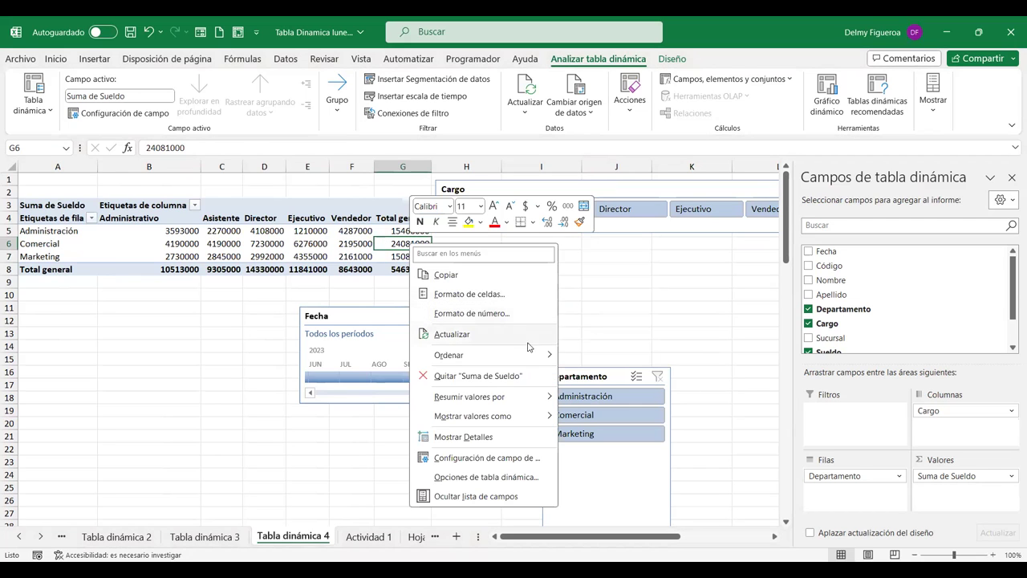
{"action": "left_click", "coordinate": [257, 230]}
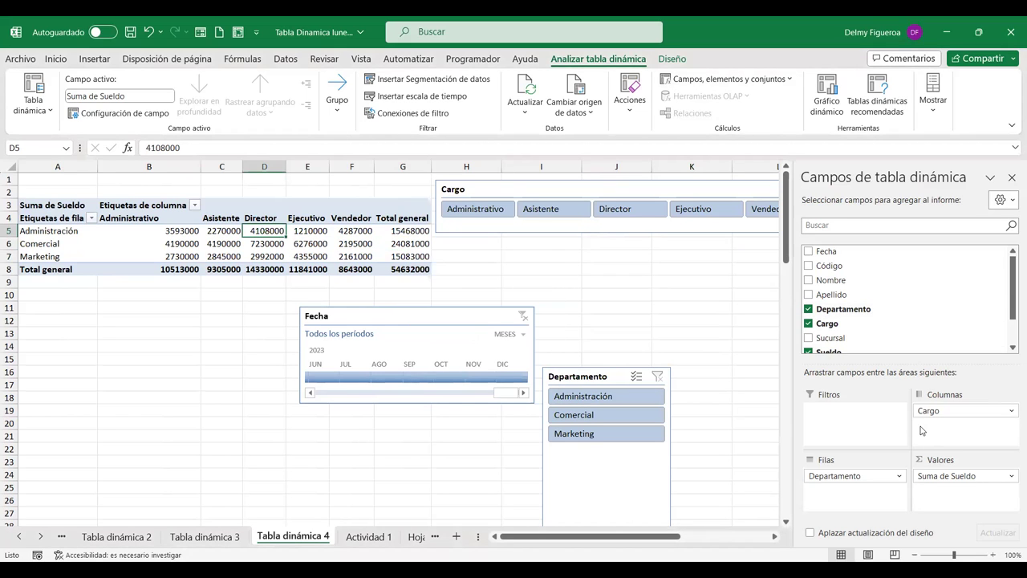
{"action": "left_click", "coordinate": [730, 78]}
{"action": "left_click", "coordinate": [617, 281]}
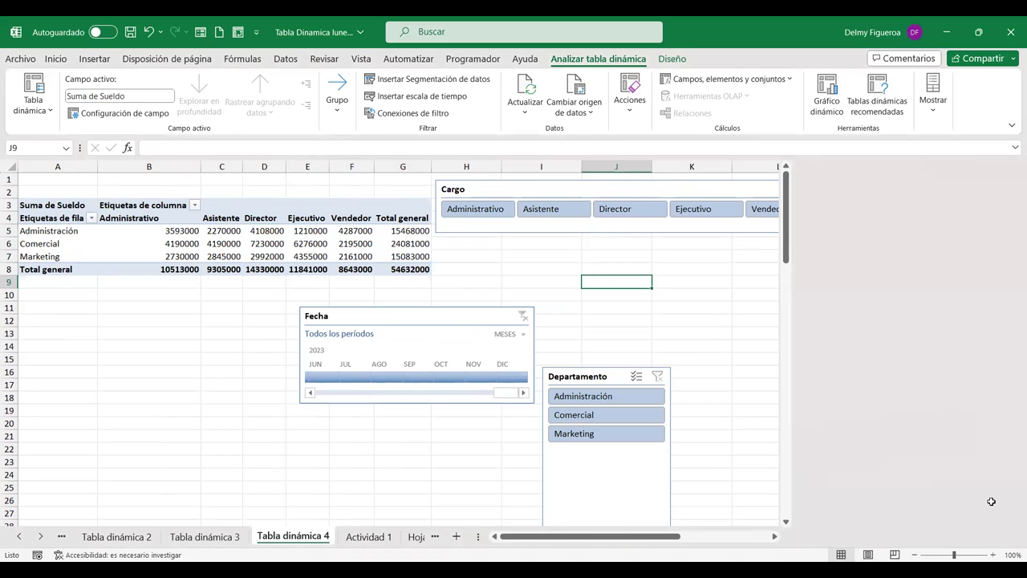
{"action": "left_click", "coordinate": [352, 244]}
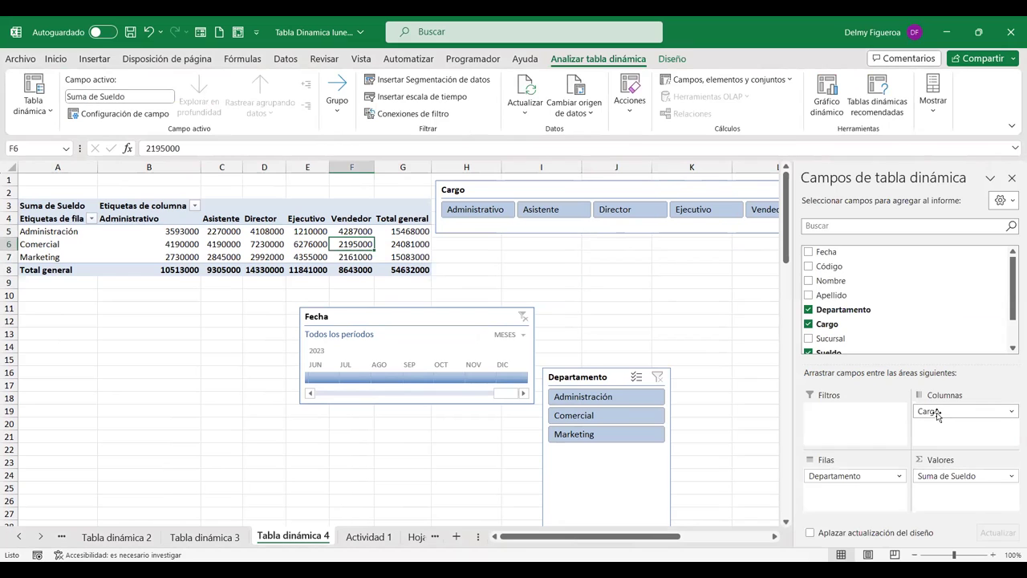
{"action": "mouse_move", "coordinate": [937, 414]}
{"action": "left_mouse_down"}
{"action": "mouse_move", "coordinate": [878, 503]}
{"action": "mouse_move", "coordinate": [875, 491]}
{"action": "left_mouse_up"}
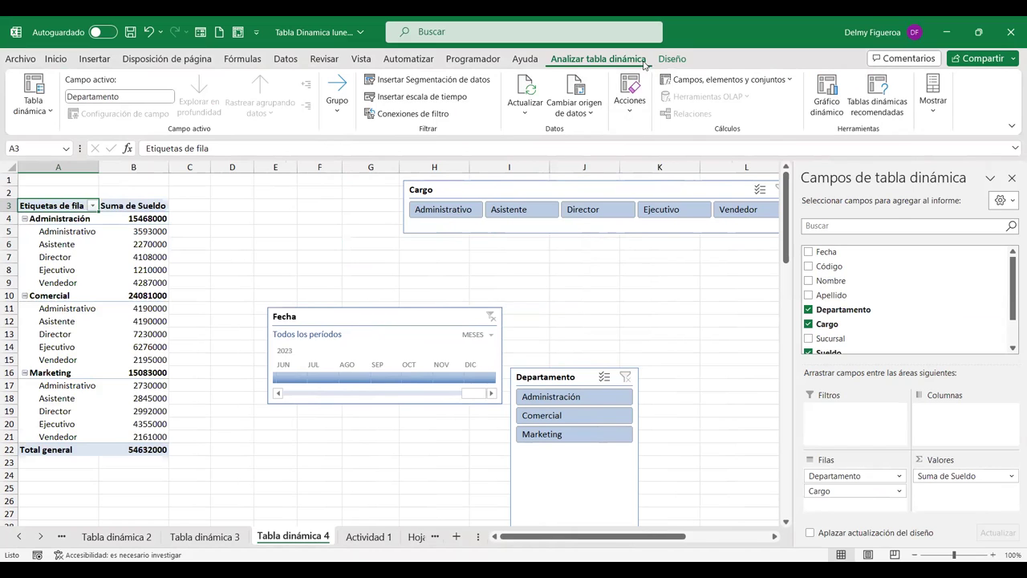
- Insert calculated item Fórmula1 in Departamento with formula =Administración*.1
{"action": "left_click", "coordinate": [743, 81]}
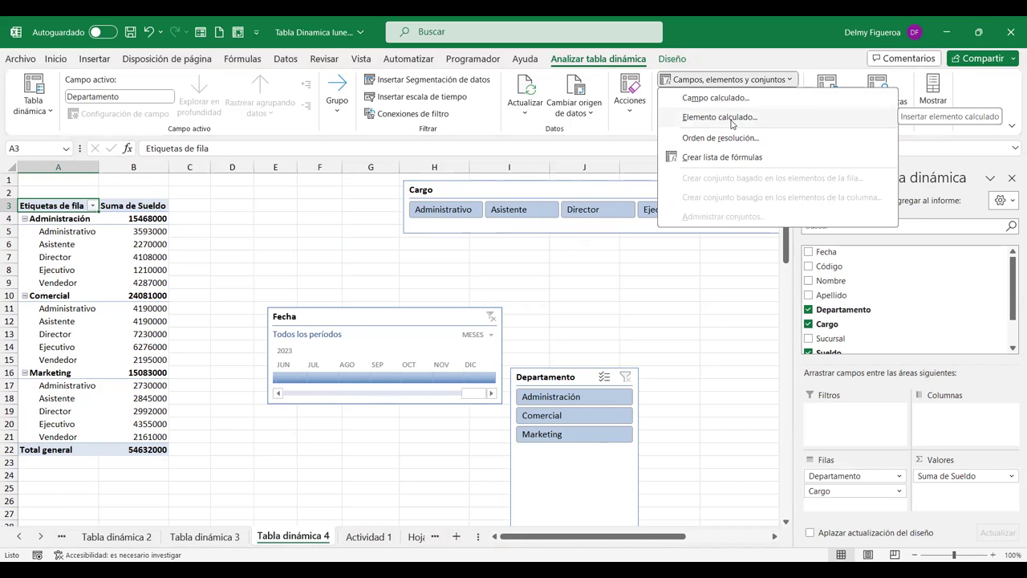
{"action": "left_click", "coordinate": [731, 122]}
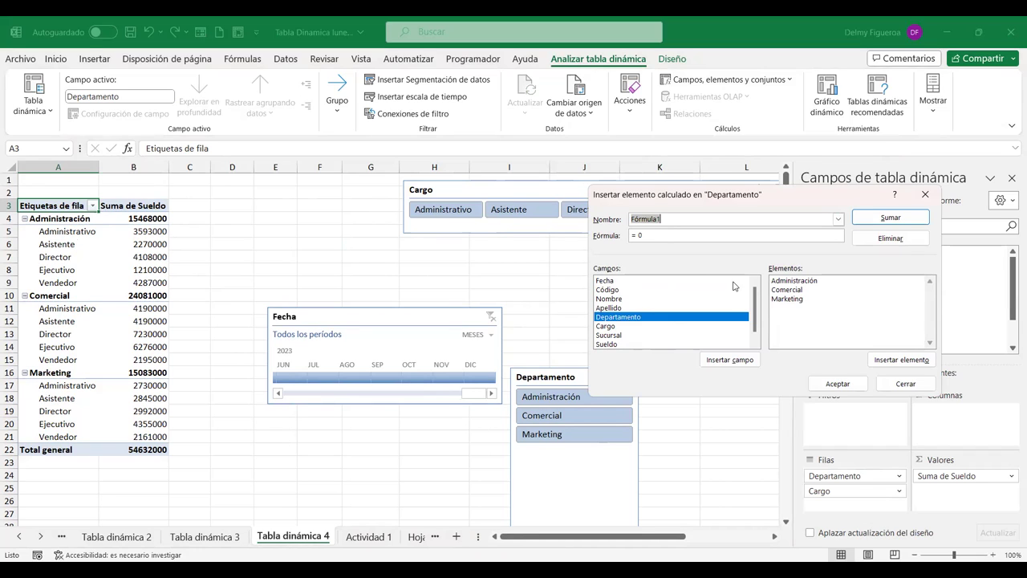
{"action": "left_click", "coordinate": [665, 235]}
{"action": "key", "text": "BackSpace"}
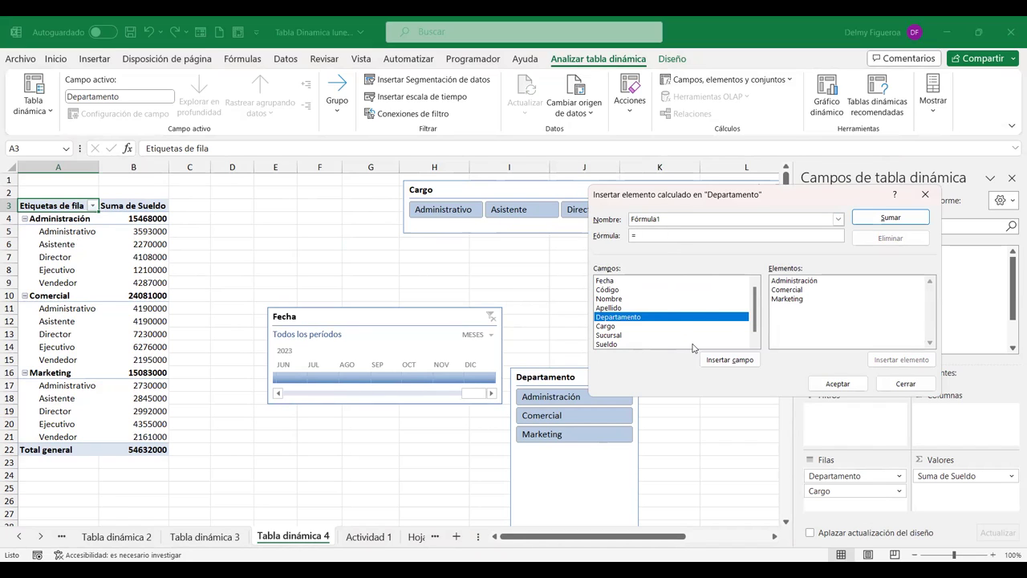
{"action": "left_click", "coordinate": [804, 282]}
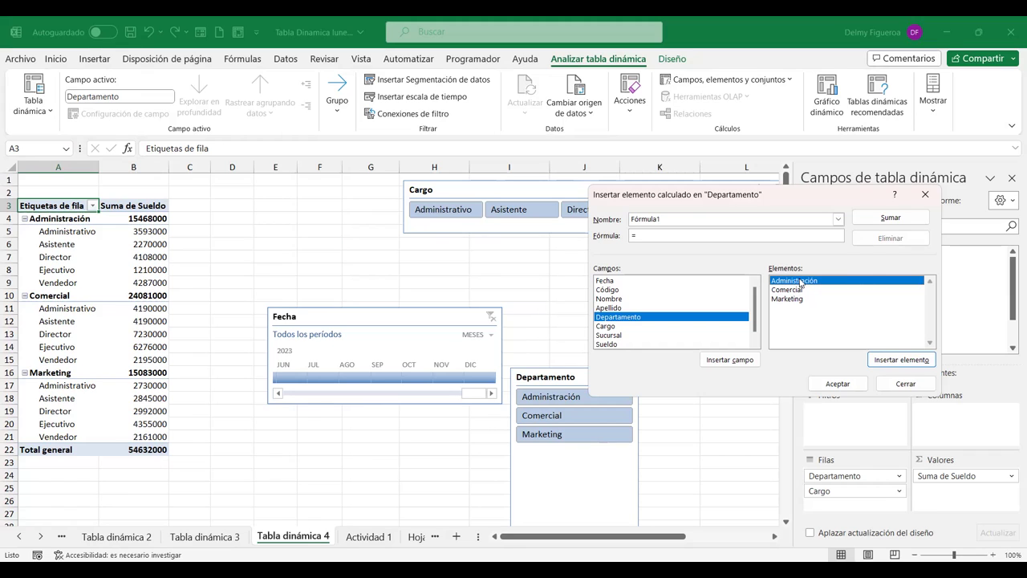
{"action": "double_click", "coordinate": [802, 281]}
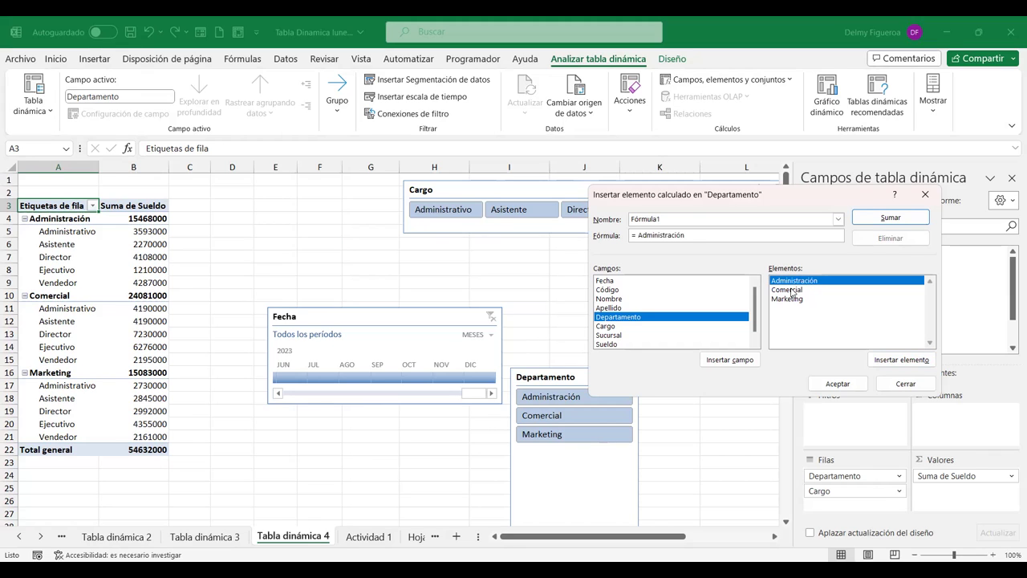
{"action": "type", "text": "*.1"}
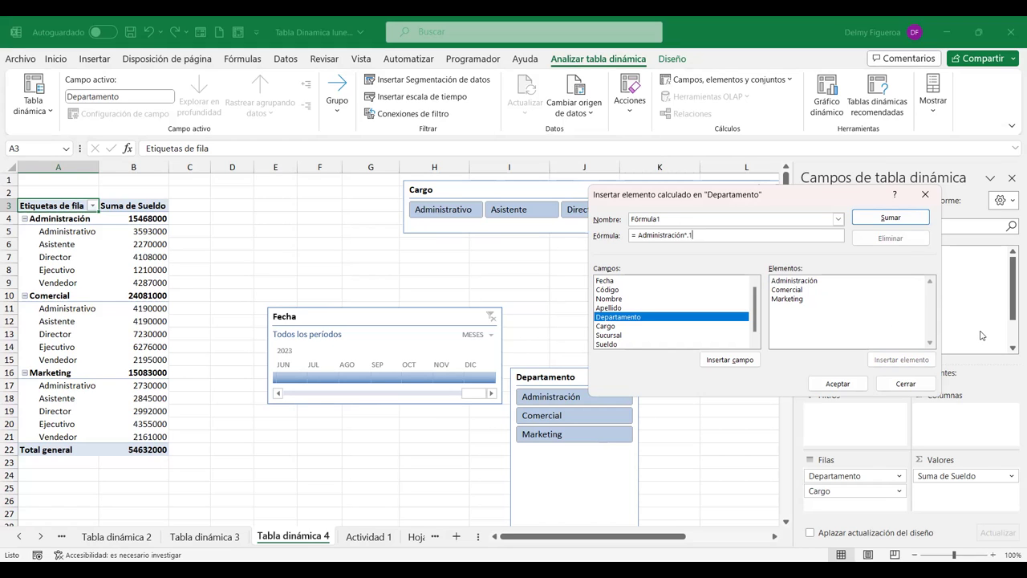
{"action": "left_click", "coordinate": [838, 384]}
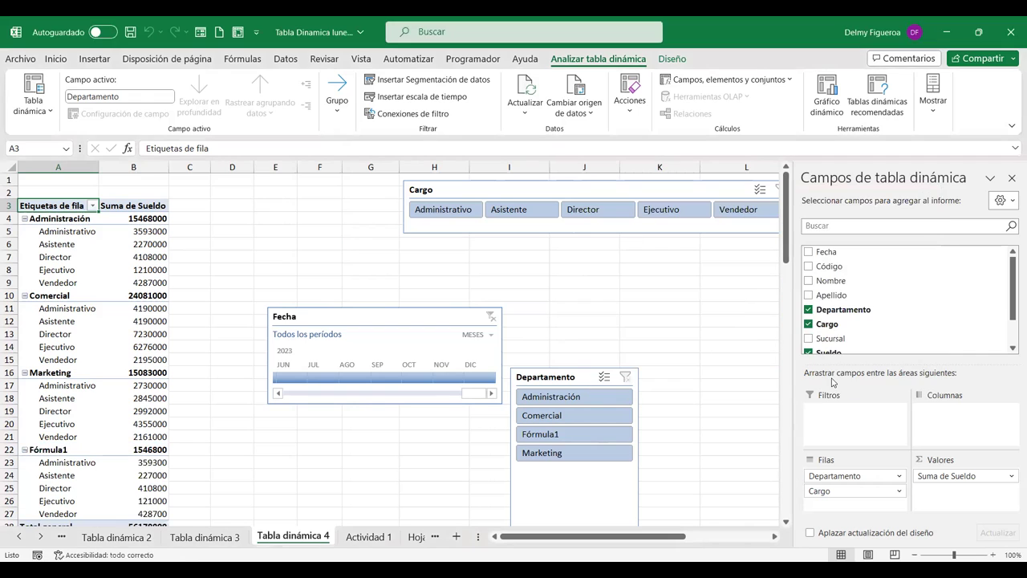
- Inspect the Fórmula1 rows in the pivot, selecting its label and the Administrativo entry
{"action": "scroll", "coordinate": [62, 449], "scroll_direction": "down", "scroll_amount": 2}
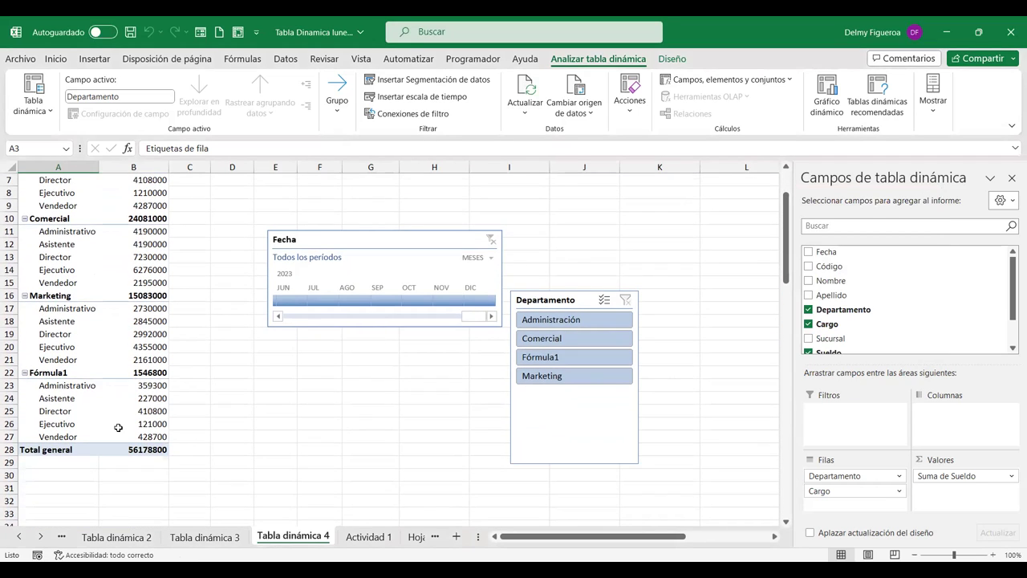
{"action": "mouse_move", "coordinate": [105, 423]}
{"action": "left_click", "coordinate": [56, 373]}
{"action": "scroll", "coordinate": [63, 377], "scroll_direction": "up", "scroll_amount": 1}
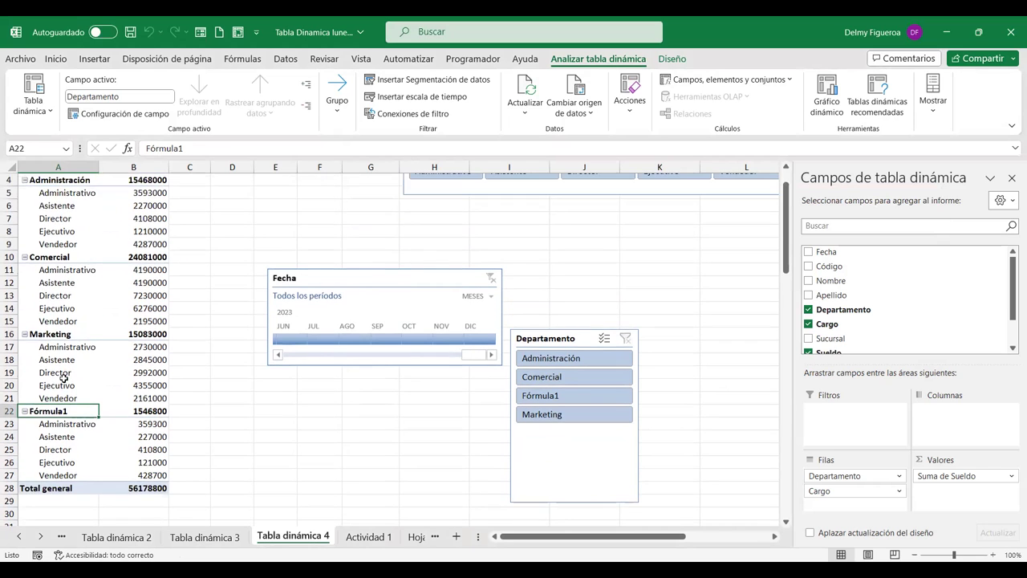
{"action": "scroll", "coordinate": [73, 399], "scroll_direction": "up", "scroll_amount": 1}
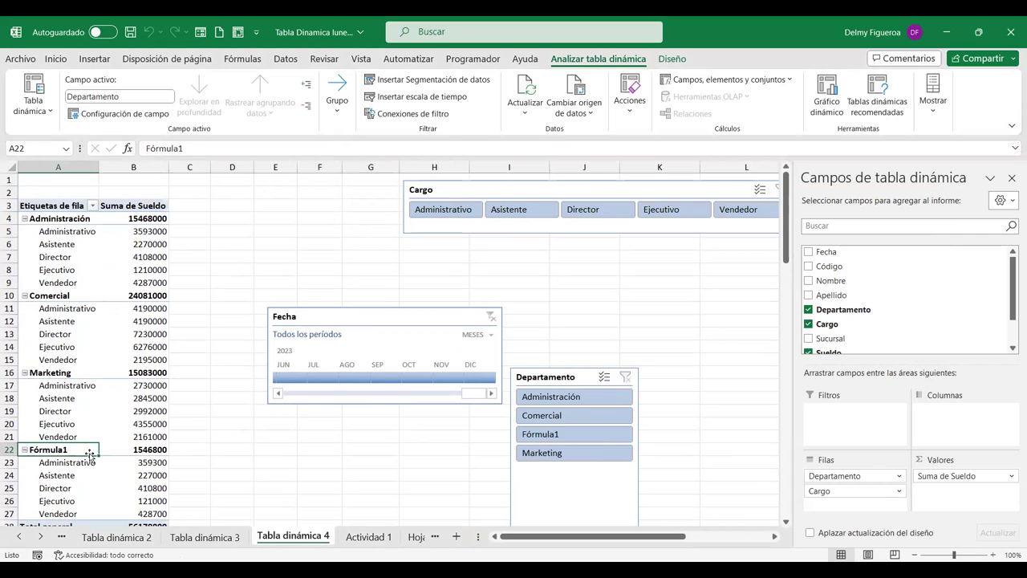
{"action": "left_click_drag", "start_coordinate": [90, 455], "coordinate": [85, 462]}
{"action": "scroll", "coordinate": [86, 463], "scroll_direction": "down", "scroll_amount": 1}
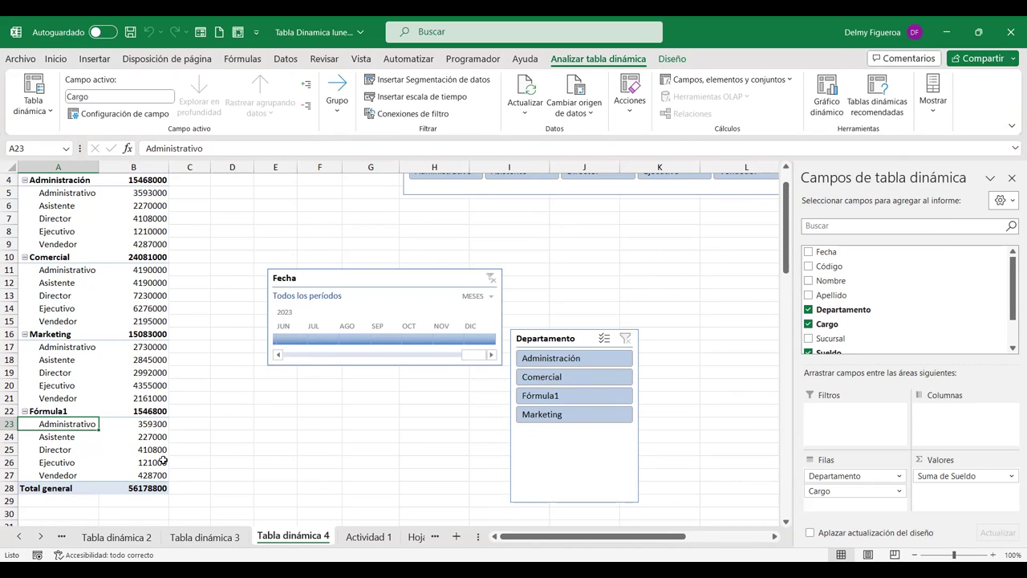
- Check the Fórmula1 Asistente value (227000) and bring up the Campos, elementos y conjuntos options
{"action": "left_click", "coordinate": [151, 439]}
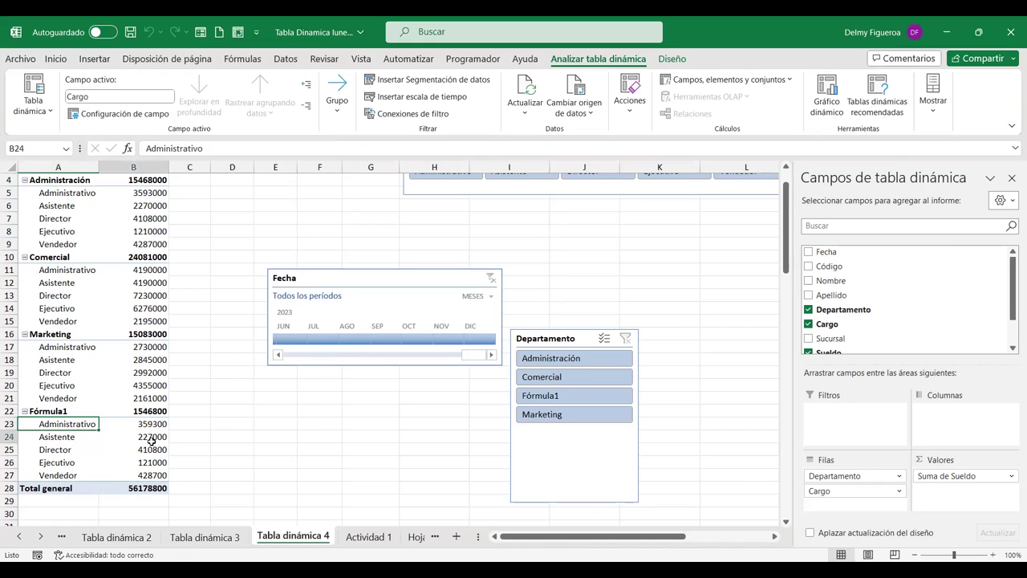
{"action": "right_click", "coordinate": [151, 440]}
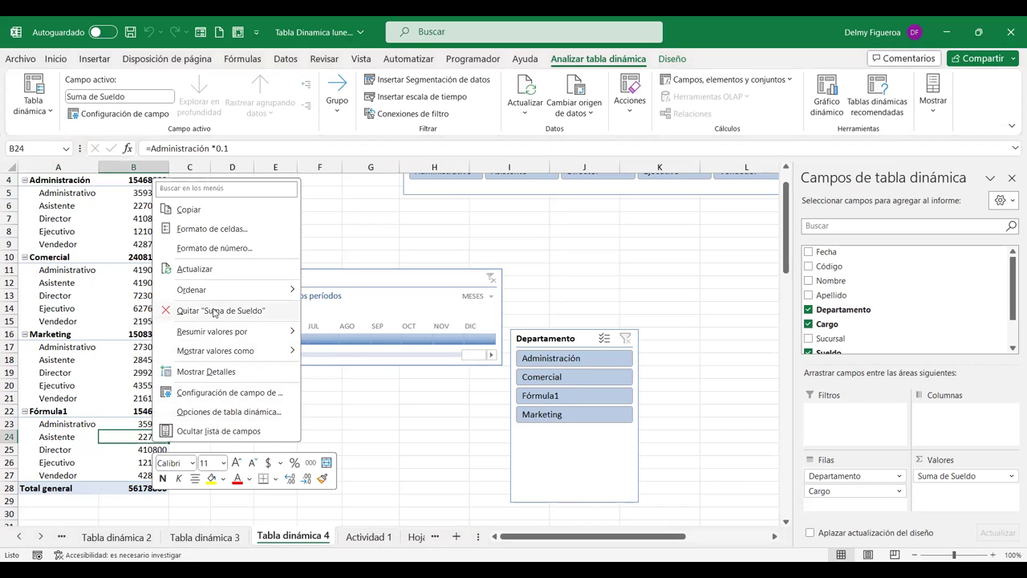
{"action": "left_click", "coordinate": [66, 392]}
{"action": "left_click", "coordinate": [728, 78]}
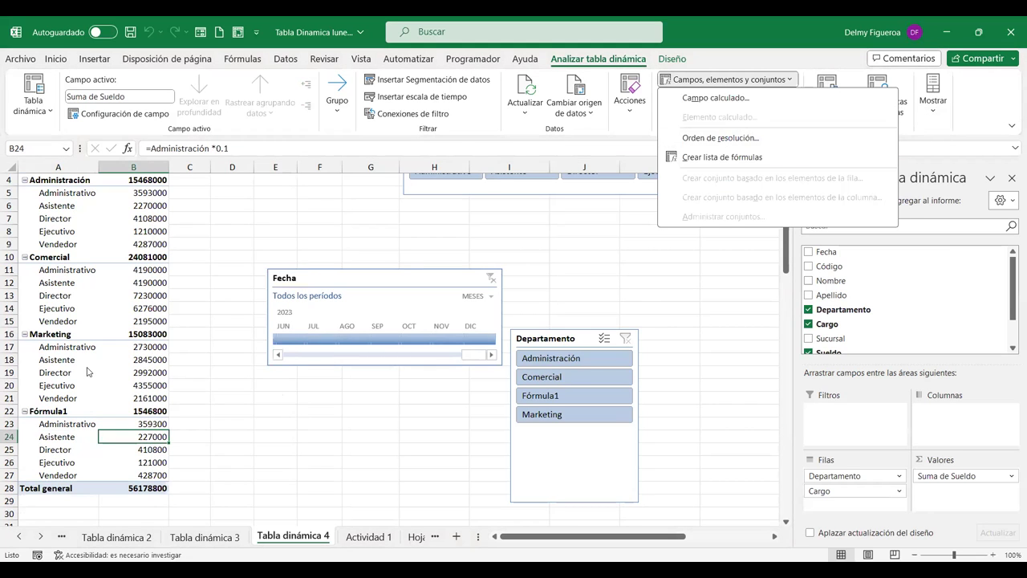
- Look at the calculated item resolution order from Analizar tabla dinámica, then close it unchanged
{"action": "left_click_drag", "start_coordinate": [189, 359], "coordinate": [135, 353]}
{"action": "left_click", "coordinate": [120, 334]}
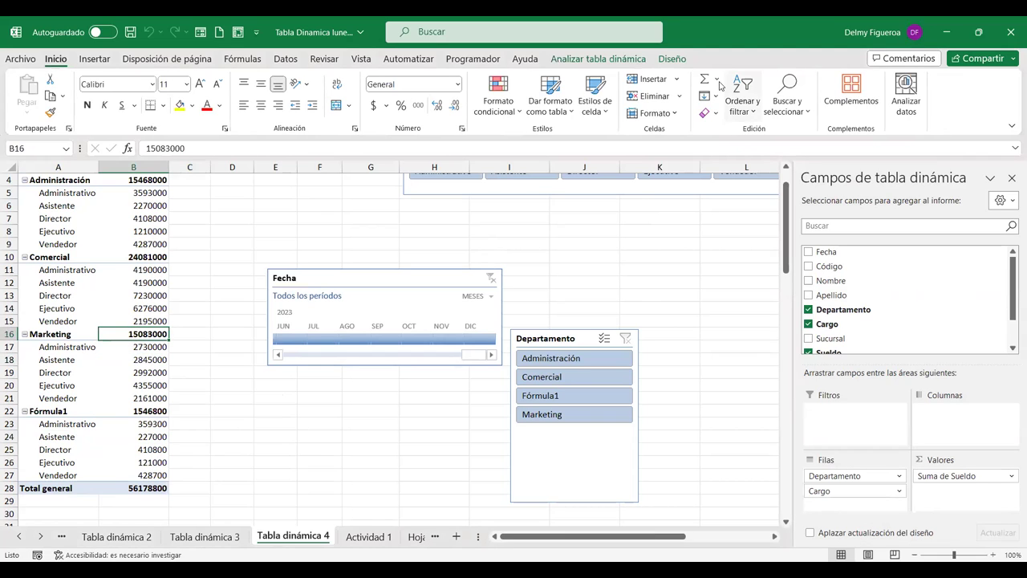
{"action": "left_click", "coordinate": [634, 60]}
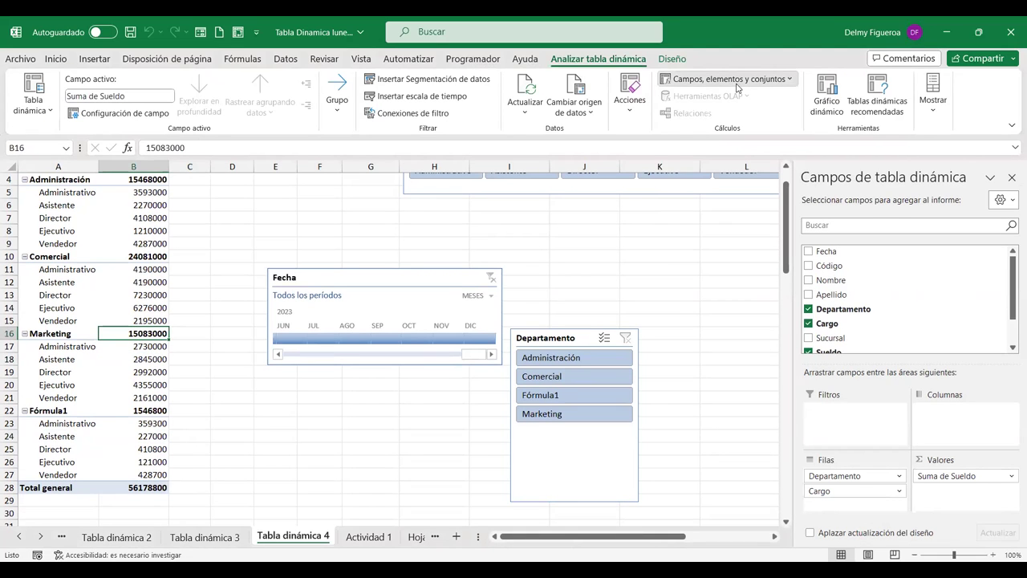
{"action": "left_click", "coordinate": [737, 80]}
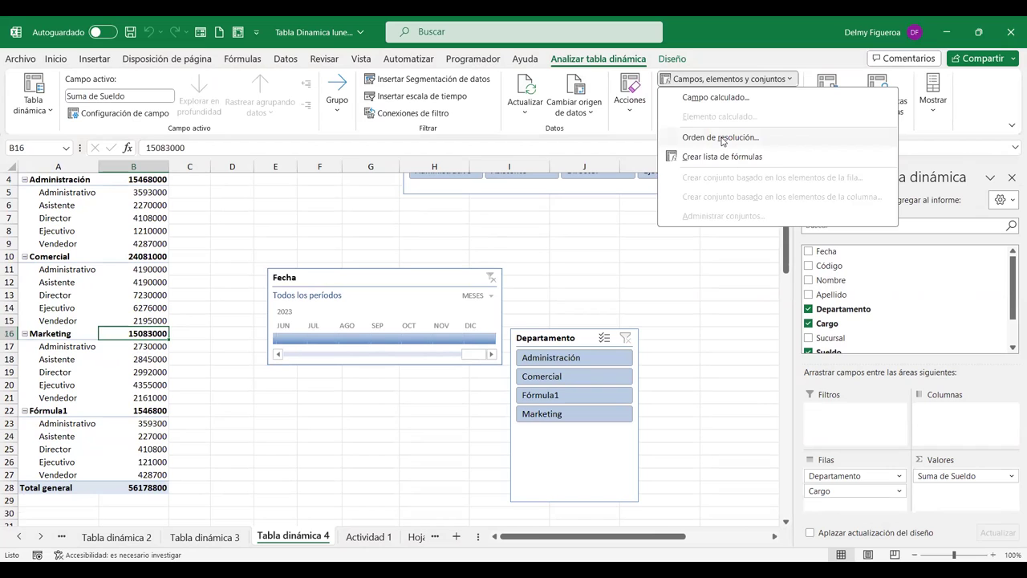
{"action": "left_click", "coordinate": [721, 138]}
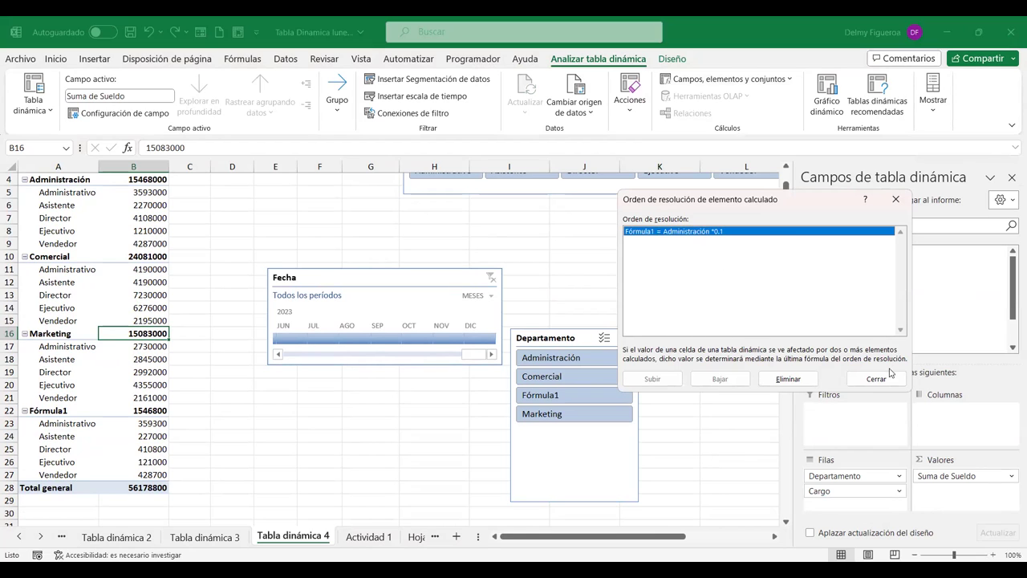
{"action": "left_click", "coordinate": [866, 382]}
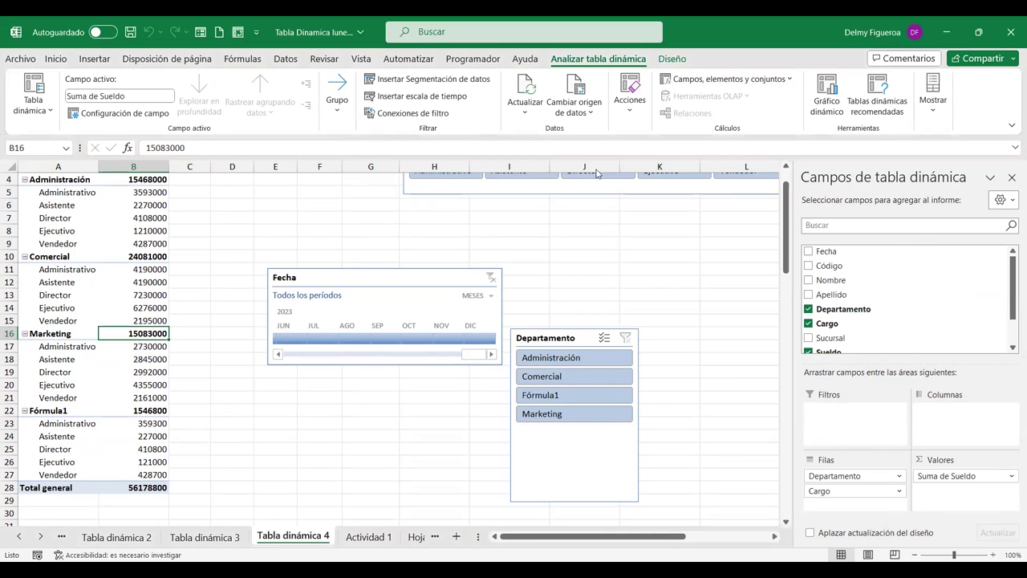
- Delete the Fórmula1 calculated item, leaving Administración, Comercial and Marketing totalling 54632000
{"action": "left_click", "coordinate": [735, 79]}
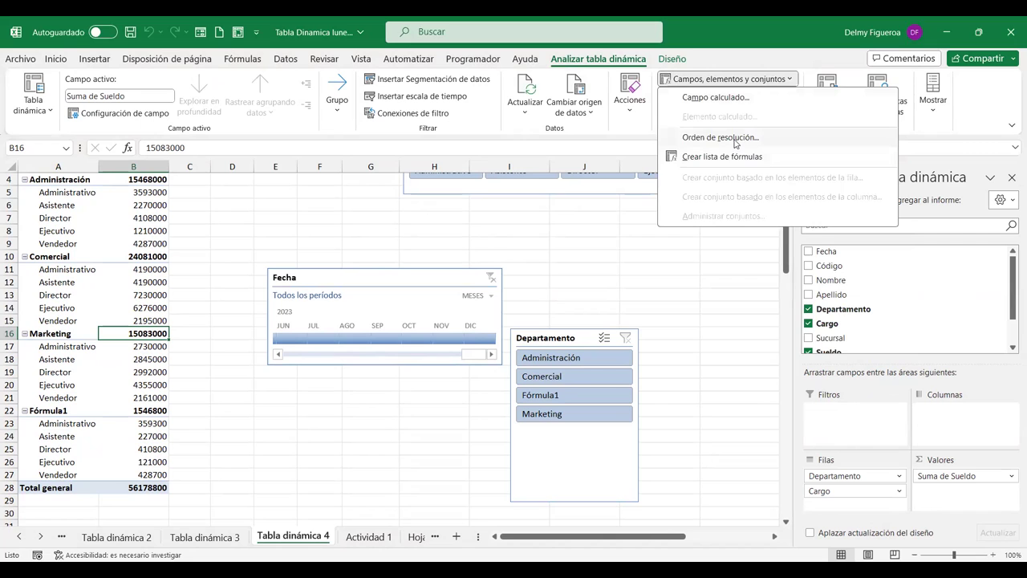
{"action": "left_click", "coordinate": [735, 138]}
{"action": "left_click", "coordinate": [698, 232]}
{"action": "left_click", "coordinate": [790, 379]}
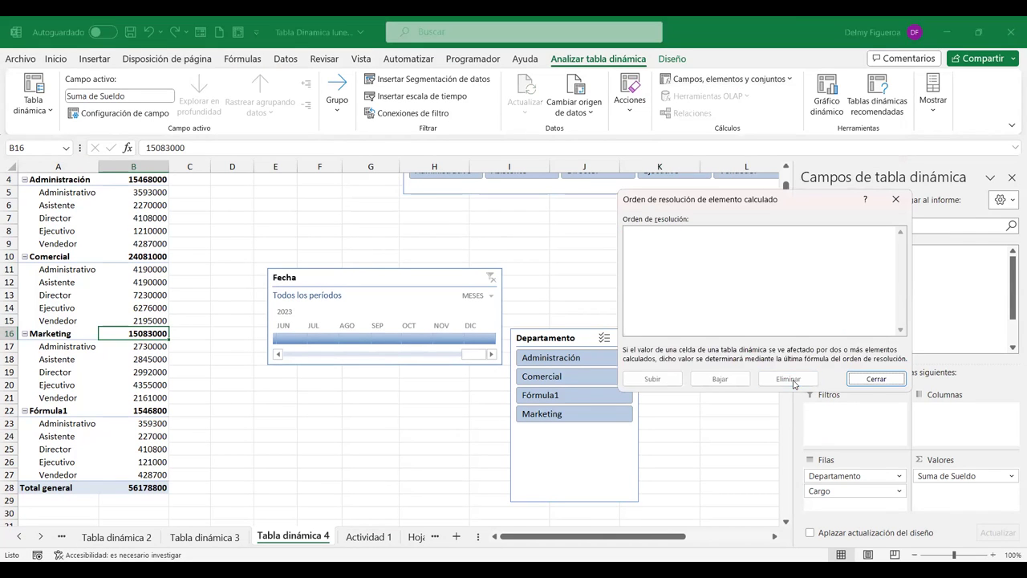
{"action": "left_click", "coordinate": [876, 379]}
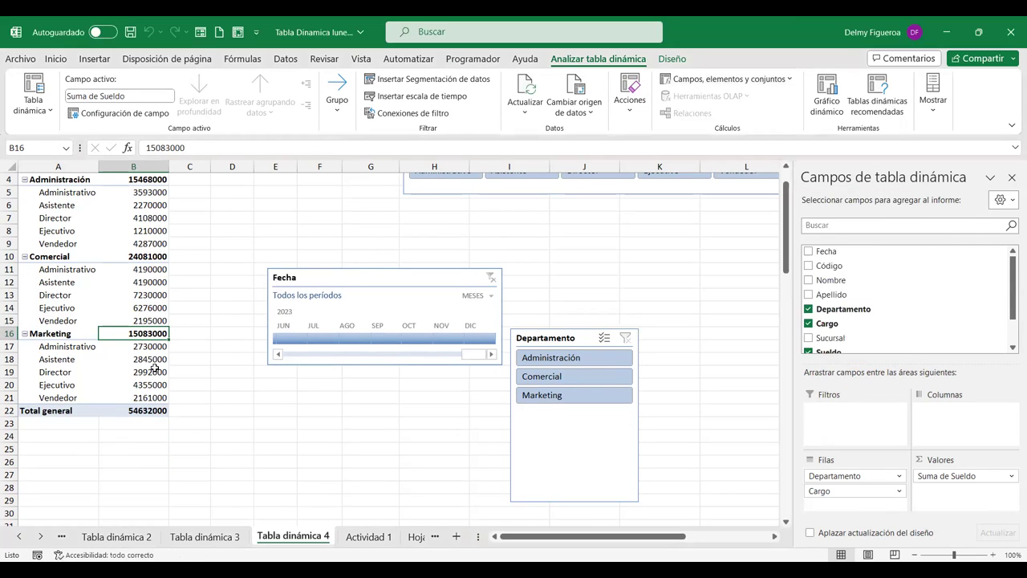
{"action": "left_click", "coordinate": [154, 368]}
{"action": "scroll", "coordinate": [154, 367], "scroll_direction": "up", "scroll_amount": 1}
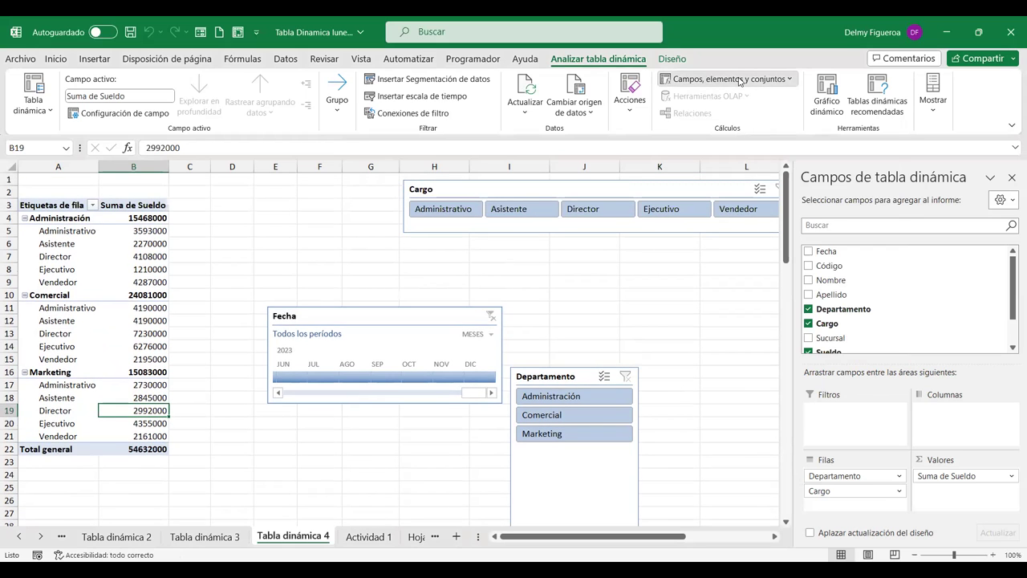
- Generate the Hoja5 formula list showing Comisión =Sueldo*0.1, review it, and return to Tabla dinámica 4
{"action": "left_click", "coordinate": [740, 81]}
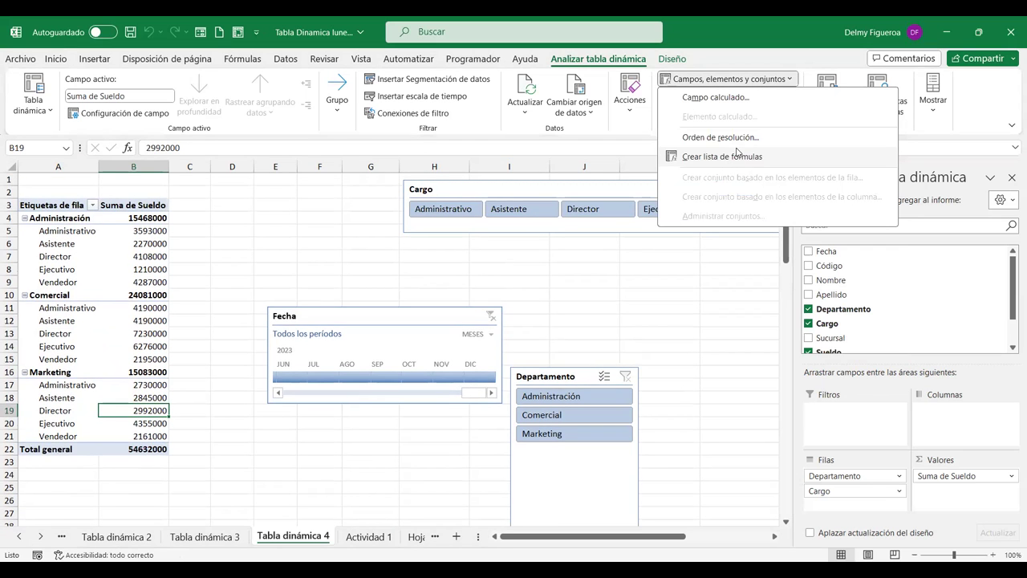
{"action": "left_click", "coordinate": [737, 160]}
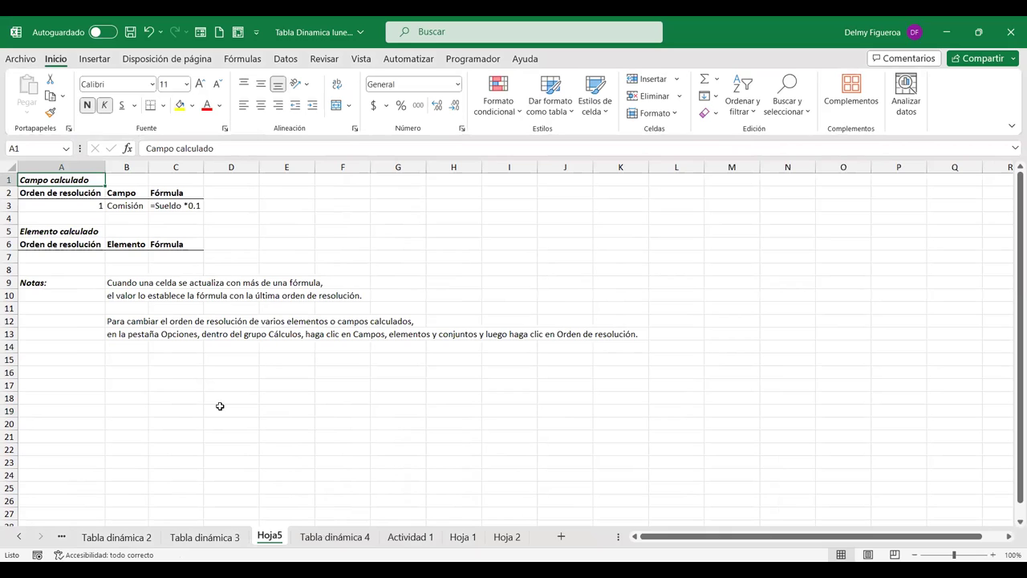
{"action": "left_click", "coordinate": [225, 208]}
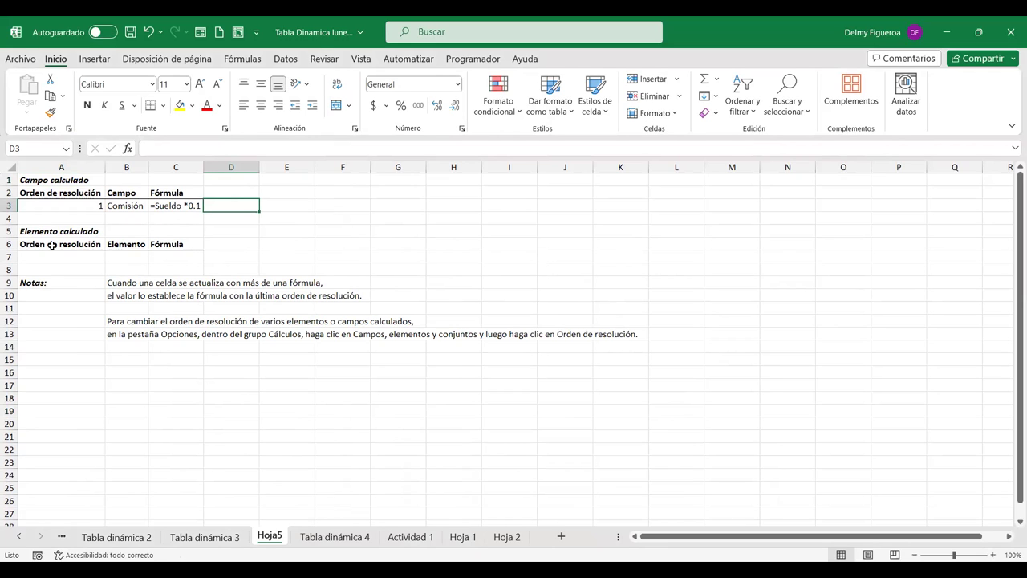
{"action": "left_click", "coordinate": [133, 229]}
{"action": "left_click", "coordinate": [177, 215]}
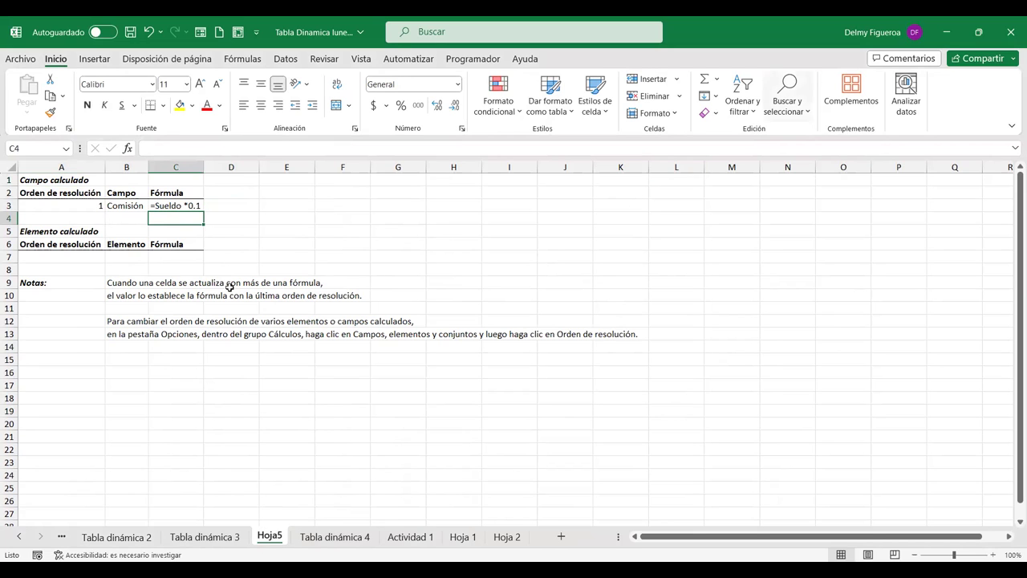
{"action": "left_click", "coordinate": [331, 537]}
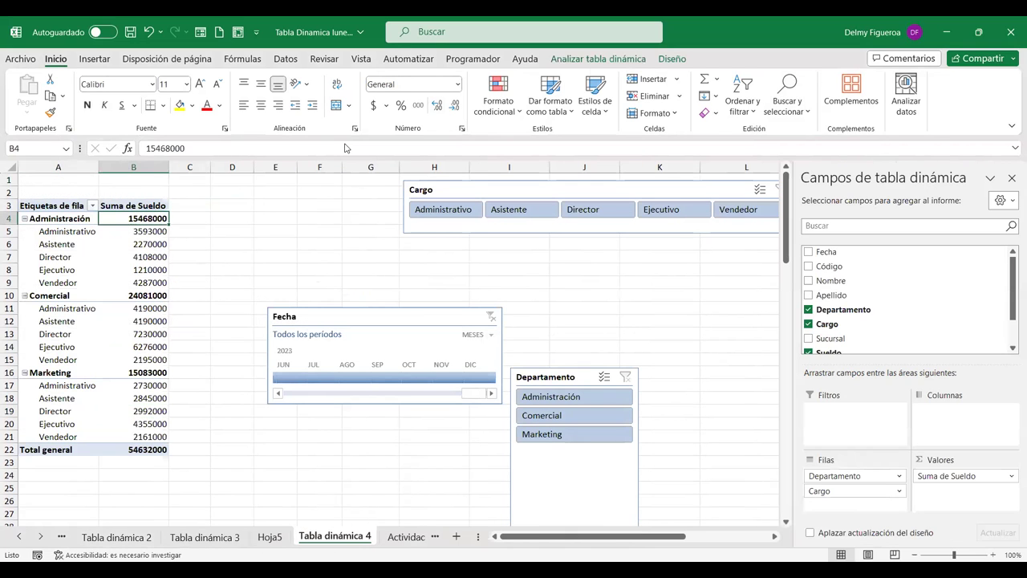
- Go to the Actividad 1 source-data sheet and select the Administración entry in E3
{"action": "left_click", "coordinate": [618, 61]}
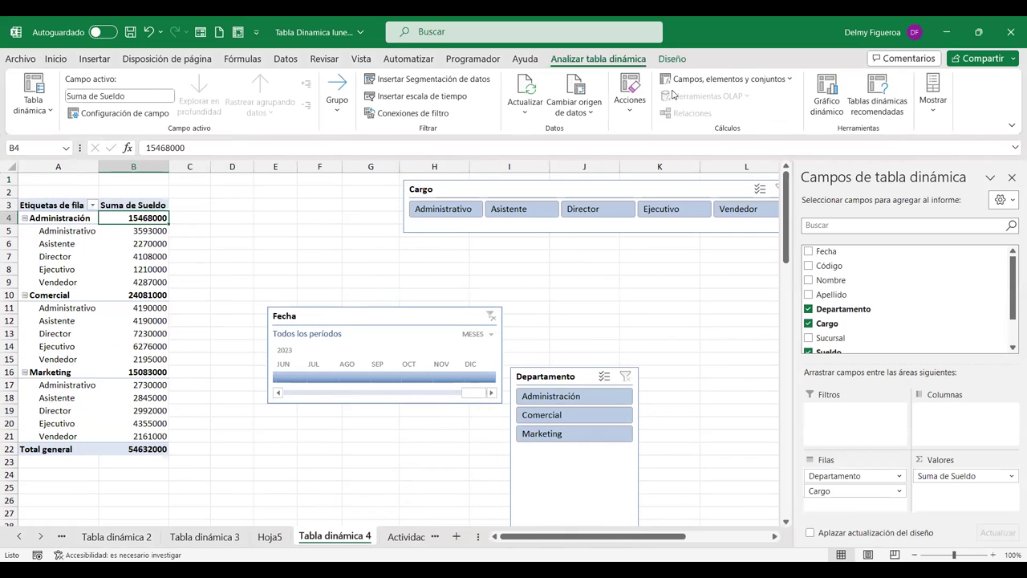
{"action": "left_click", "coordinate": [726, 79]}
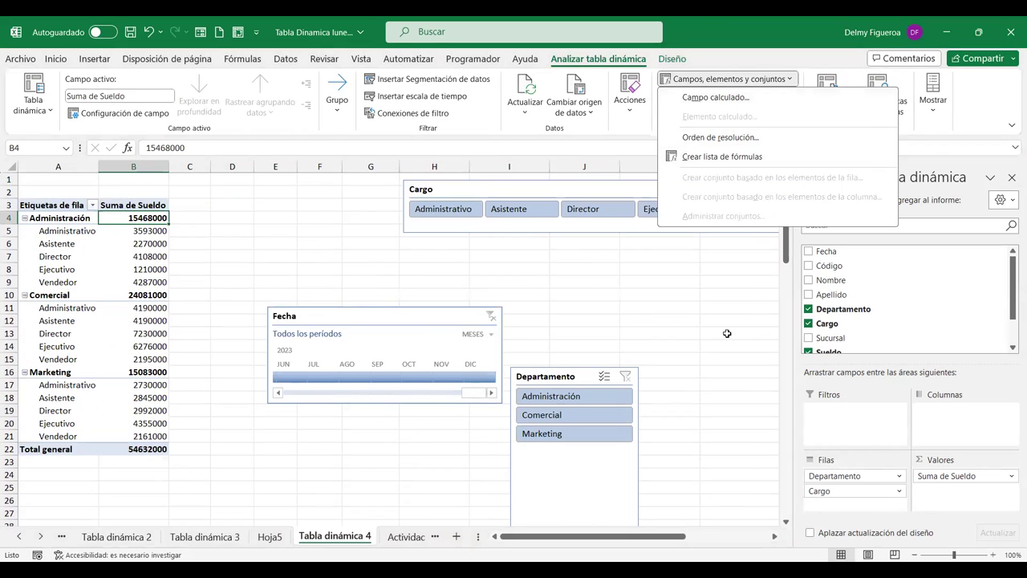
{"action": "key", "text": "Escape"}
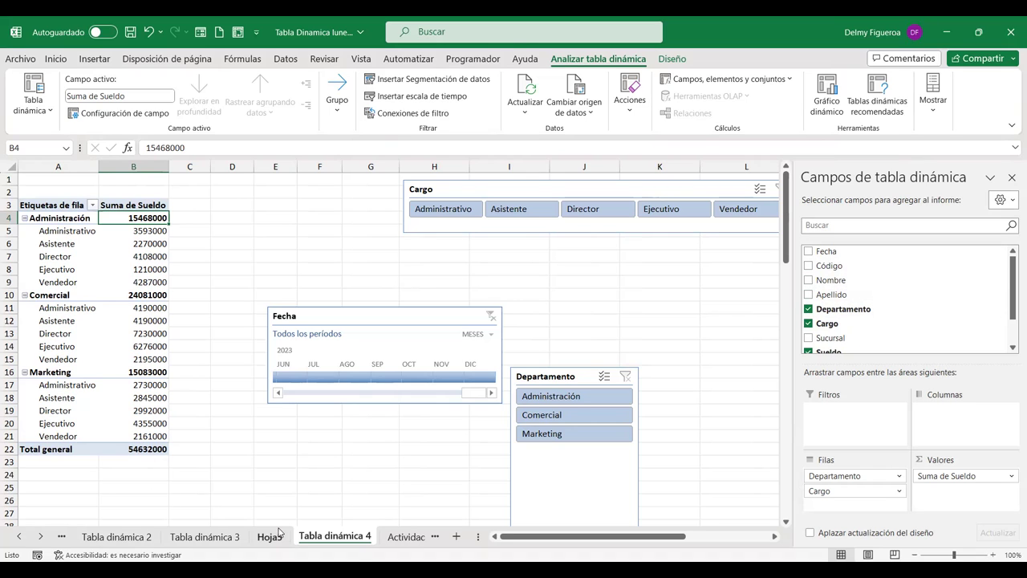
{"action": "scroll", "coordinate": [385, 539], "scroll_direction": "down", "scroll_amount": 1}
{"action": "left_click", "coordinate": [372, 538]}
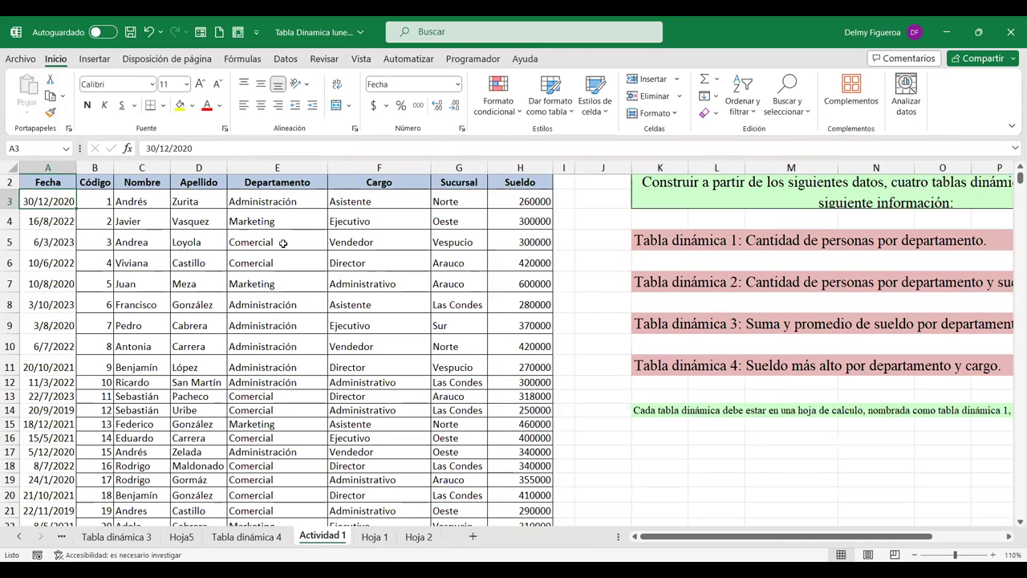
{"action": "scroll", "coordinate": [275, 237], "scroll_direction": "up", "scroll_amount": 1}
{"action": "left_click", "coordinate": [283, 217]}
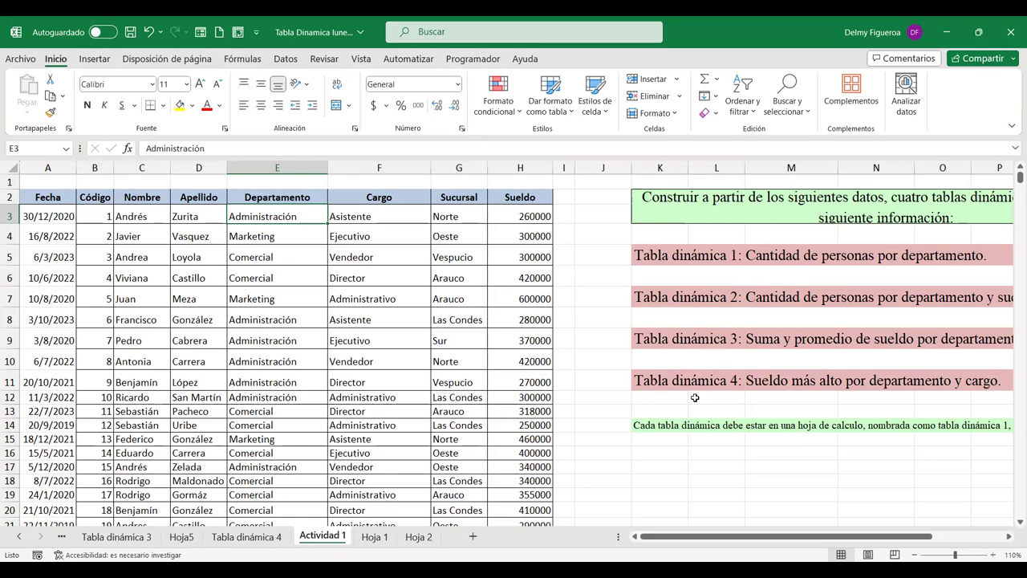
- Enter =UNICOS(E3:E152) in K17 to spill the unique department names
{"action": "scroll", "coordinate": [691, 395], "scroll_direction": "down", "scroll_amount": 2}
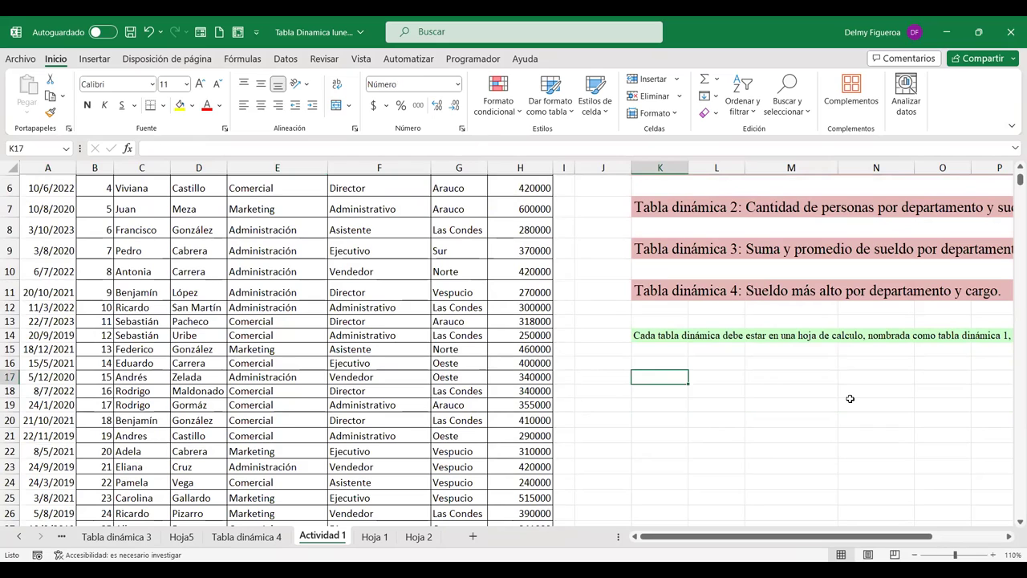
{"action": "type", "text": "+"}
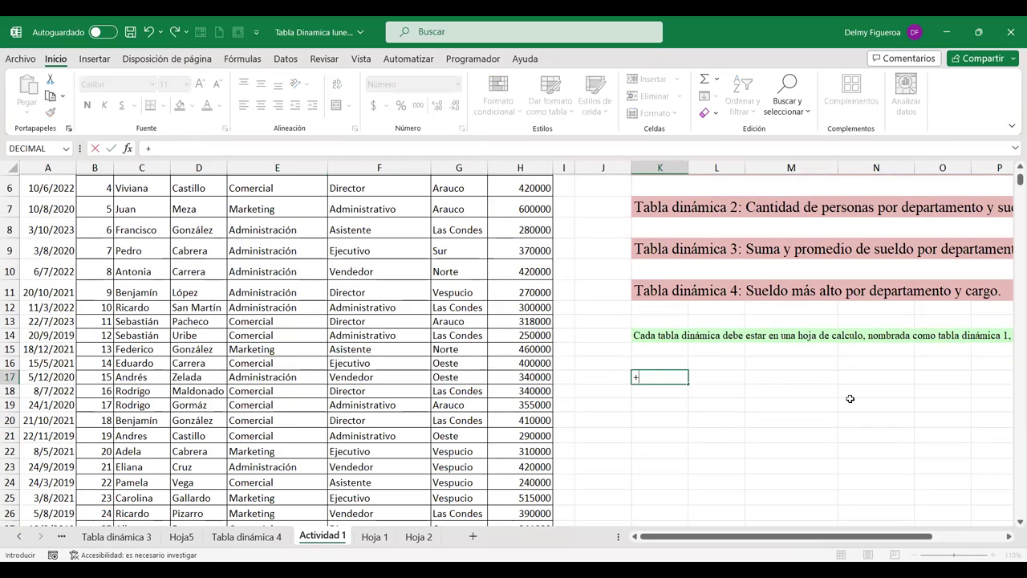
{"action": "type", "text": "unic"}
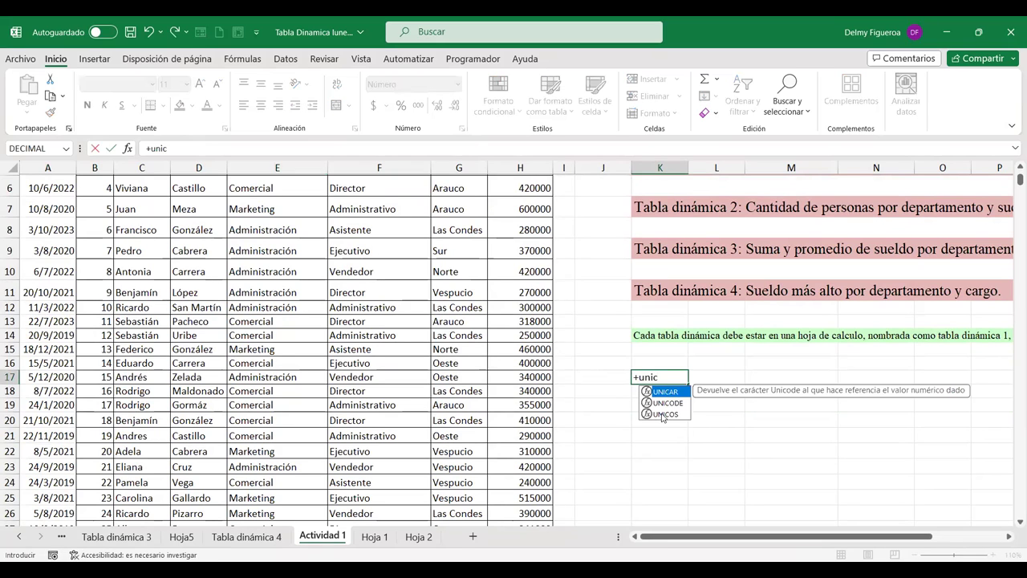
{"action": "double_click", "coordinate": [663, 415]}
{"action": "scroll", "coordinate": [432, 325], "scroll_direction": "up", "scroll_amount": 2}
{"action": "left_click", "coordinate": [282, 214]}
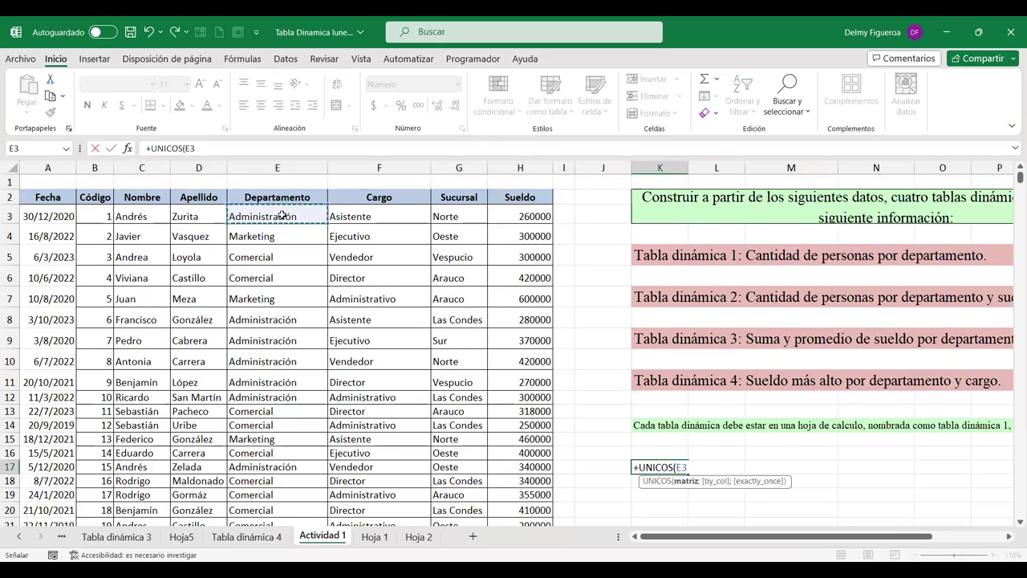
{"action": "key", "text": "ctrl+shift+Down"}
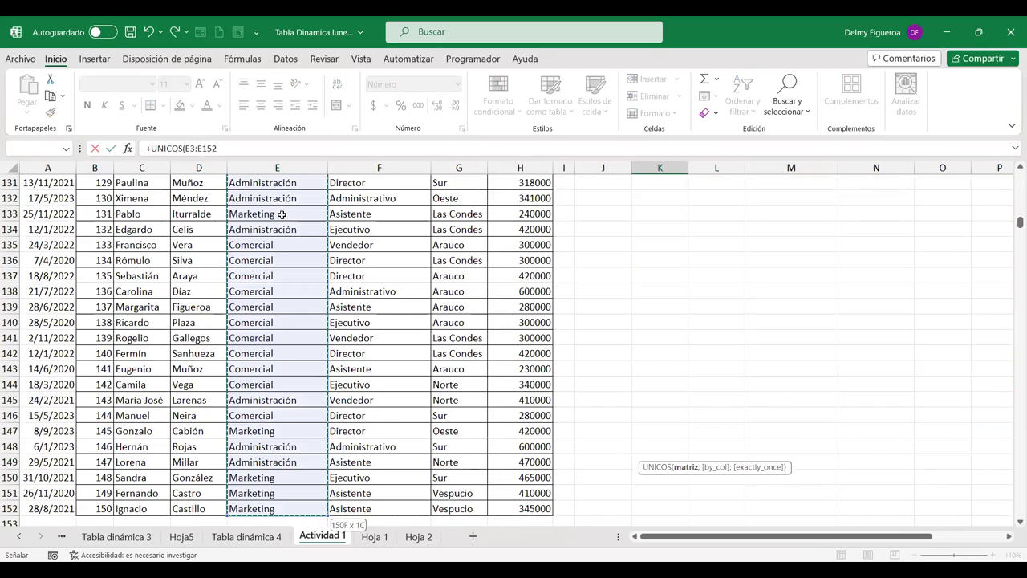
{"action": "key", "text": "Return"}
- Check the source data at E3 and select the three spilled departments in K17:K19
{"action": "scroll", "coordinate": [648, 340], "scroll_direction": "up", "scroll_amount": 1}
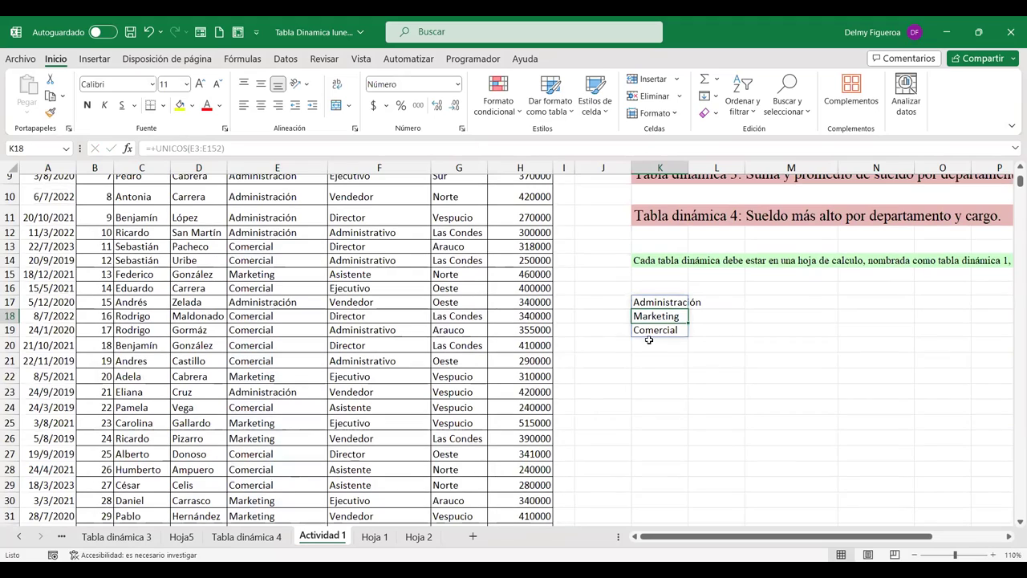
{"action": "scroll", "coordinate": [280, 190], "scroll_direction": "up", "scroll_amount": 2}
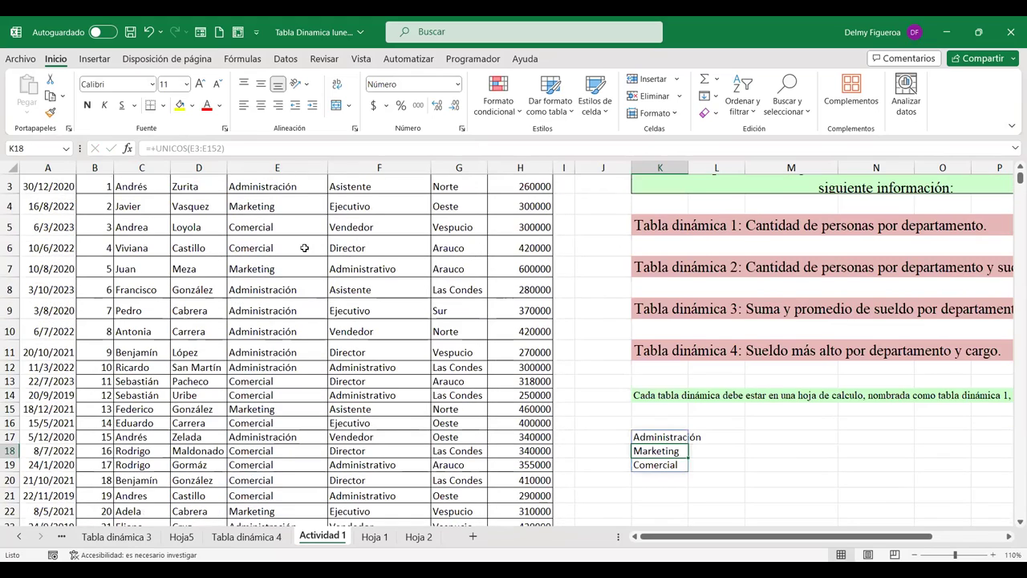
{"action": "scroll", "coordinate": [280, 190], "scroll_direction": "up", "scroll_amount": 1}
{"action": "left_click", "coordinate": [279, 215]}
{"action": "scroll", "coordinate": [296, 306], "scroll_direction": "down", "scroll_amount": 2}
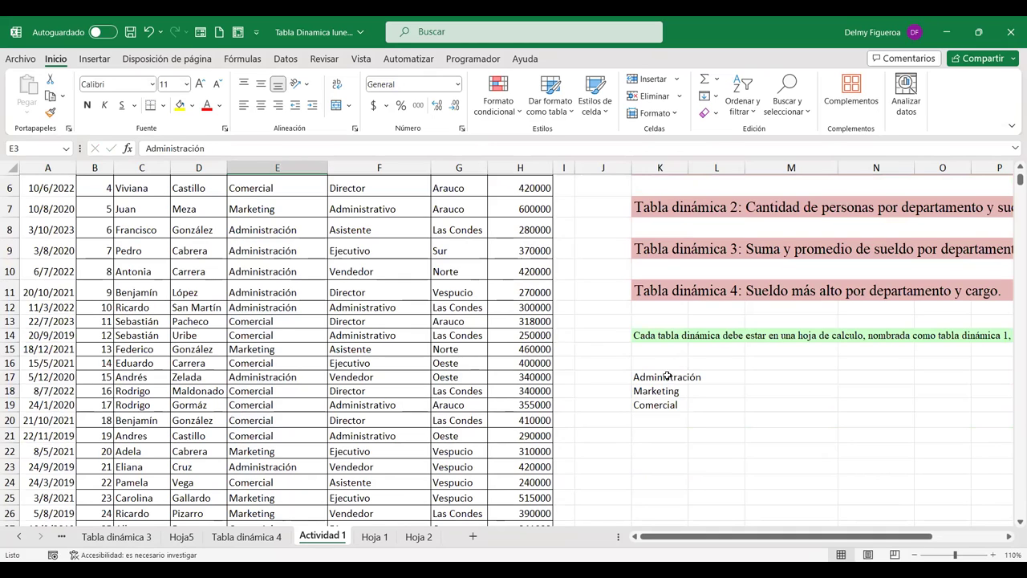
{"action": "left_click_drag", "start_coordinate": [668, 376], "coordinate": [659, 404]}
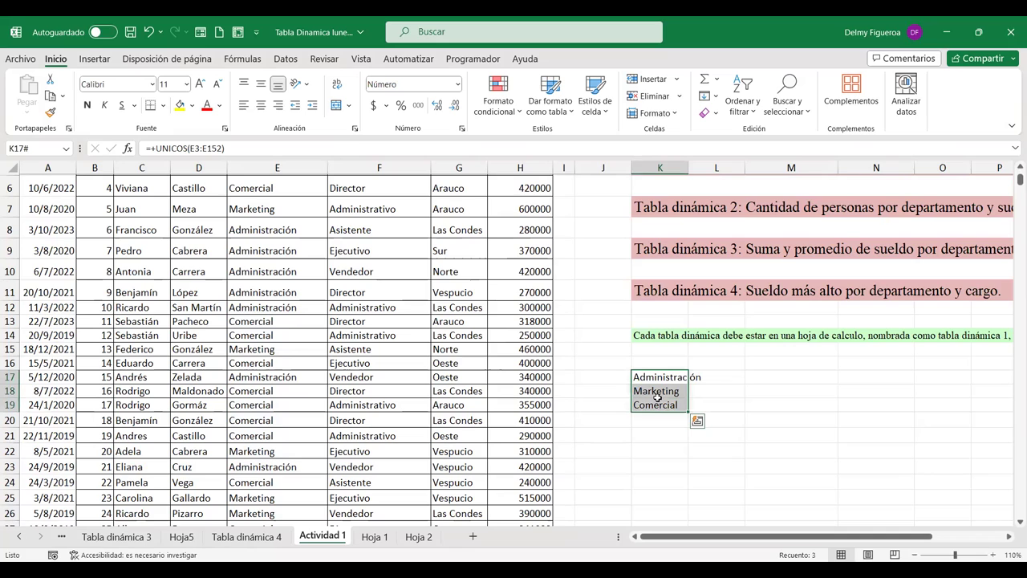
- Paste the K17:K19 department names back as plain values and shift them into column L
{"action": "left_click", "coordinate": [766, 379]}
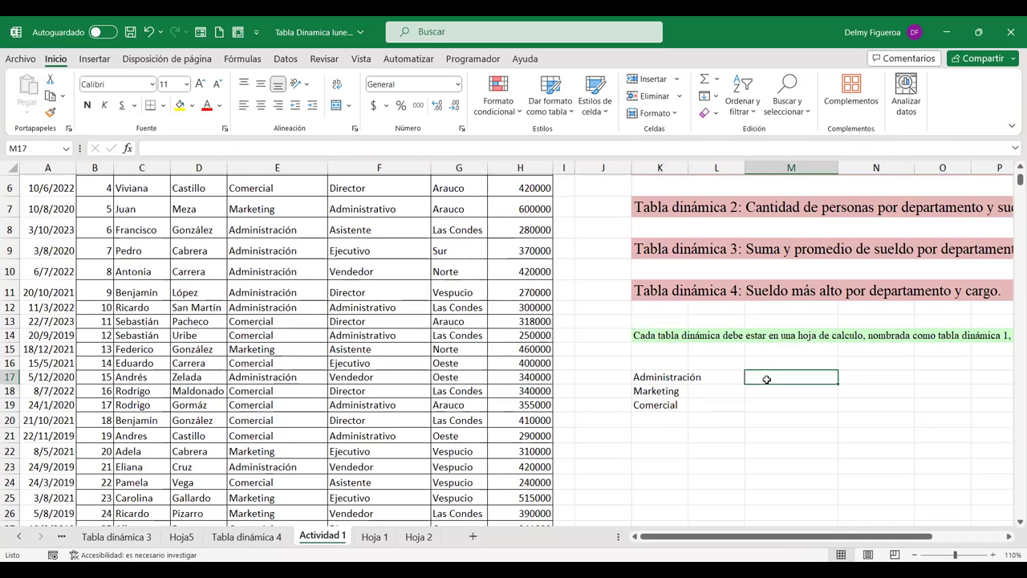
{"action": "left_click", "coordinate": [656, 376]}
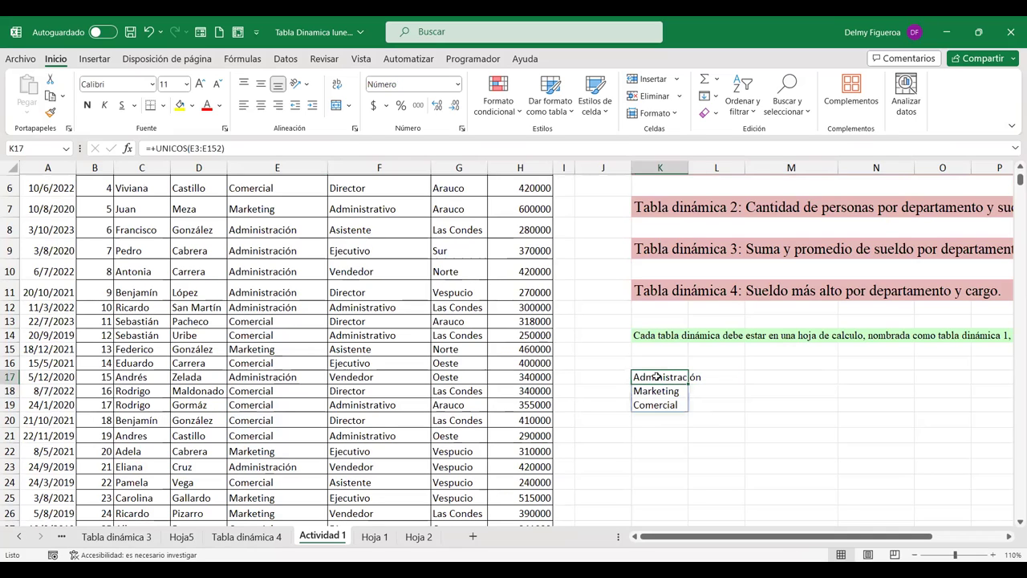
{"action": "left_click_drag", "start_coordinate": [656, 376], "coordinate": [659, 401]}
{"action": "key", "text": "ctrl+c"}
{"action": "right_click", "coordinate": [662, 395]}
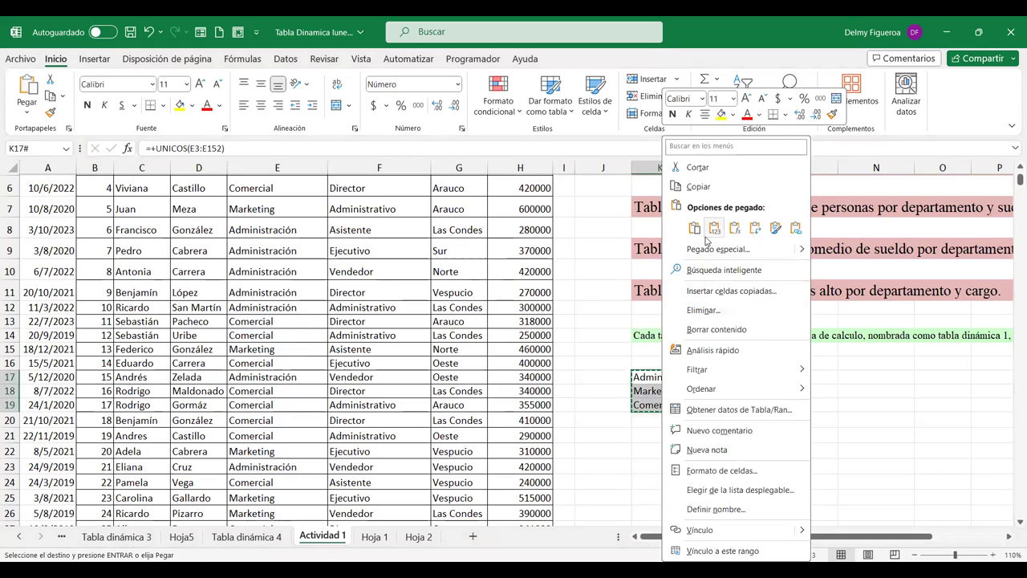
{"action": "left_click", "coordinate": [714, 229]}
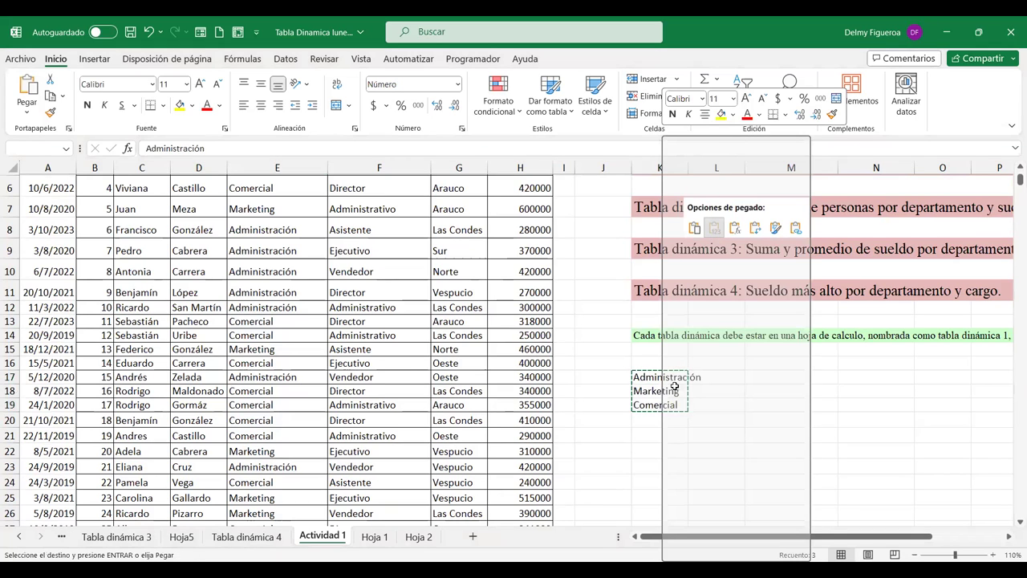
{"action": "left_click", "coordinate": [663, 392]}
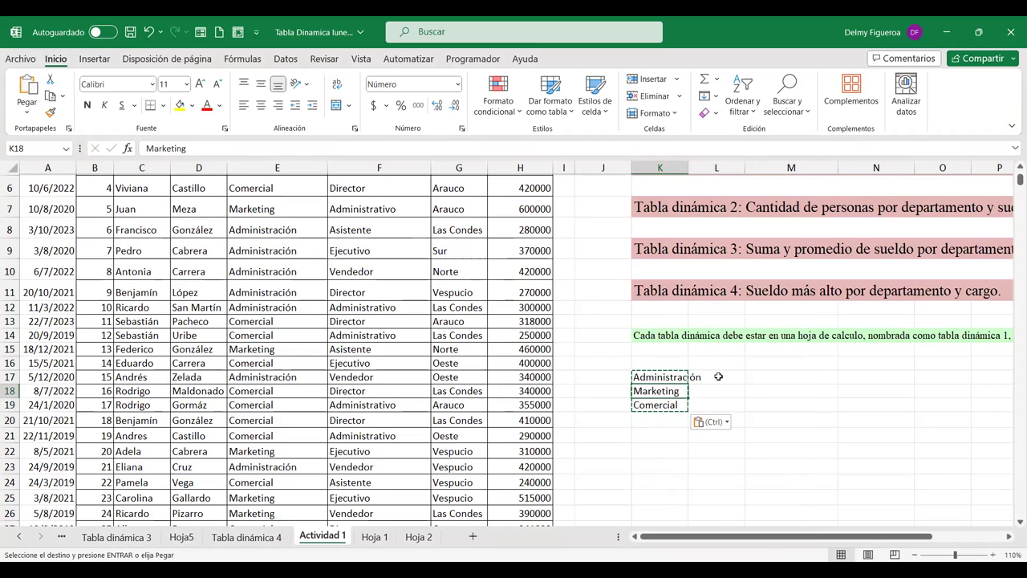
{"action": "left_click", "coordinate": [718, 377]}
{"action": "left_click_drag", "start_coordinate": [665, 374], "coordinate": [682, 405]}
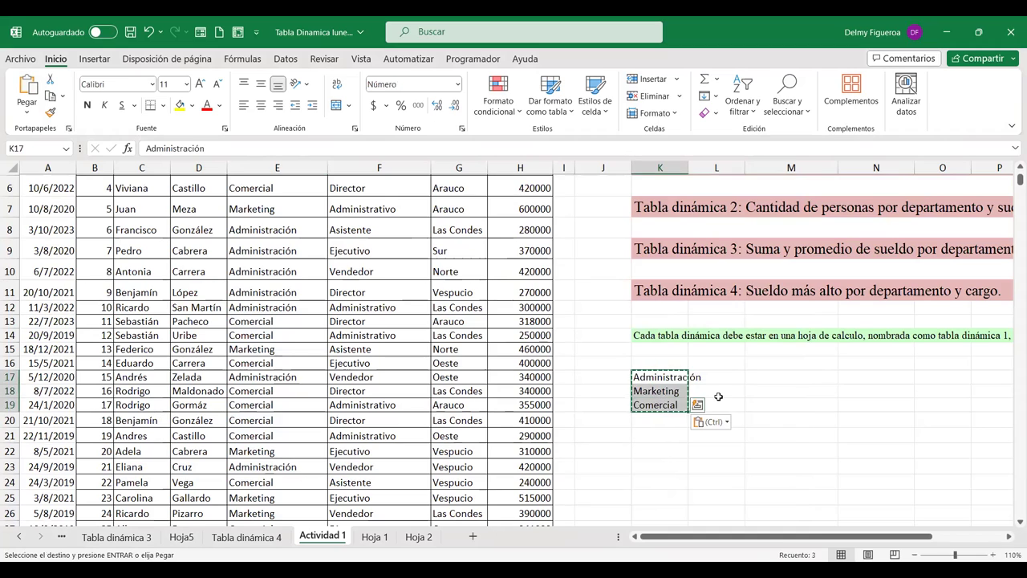
{"action": "key", "text": "ctrl+z"}
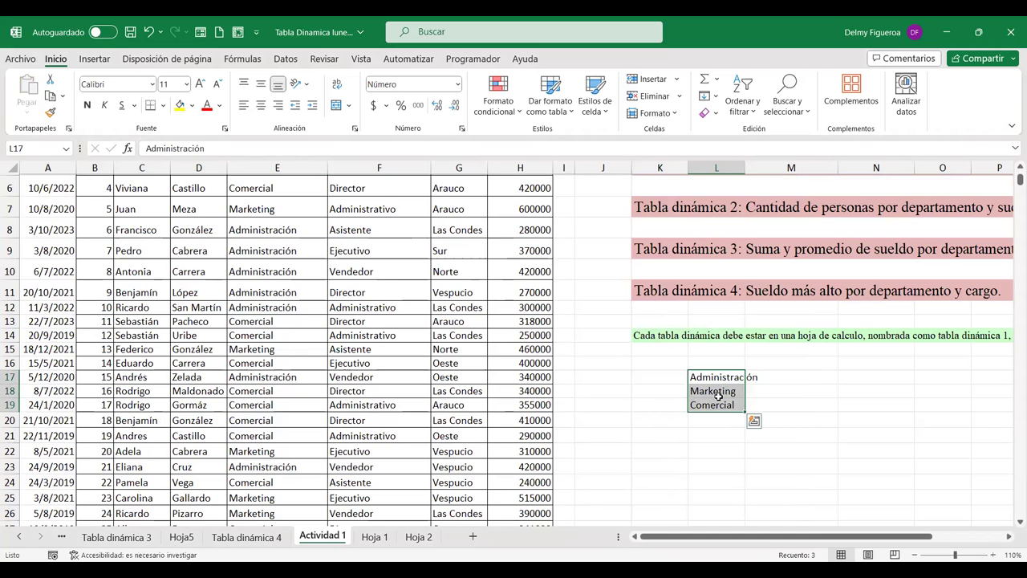
- Enter the department codes A01, M01 and C01 in K17:K19
{"action": "key", "text": "Left"}
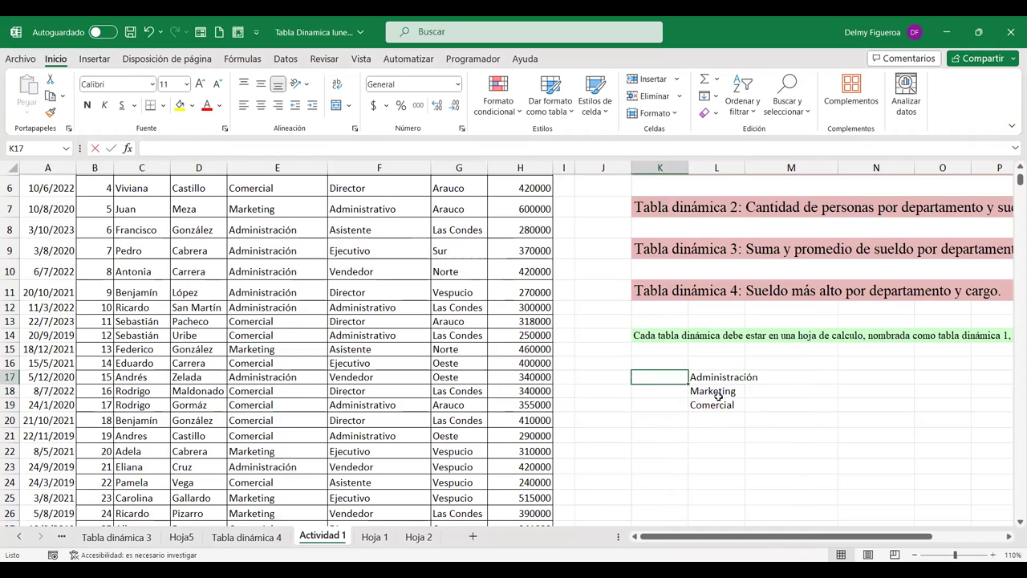
{"action": "type", "text": "A"}
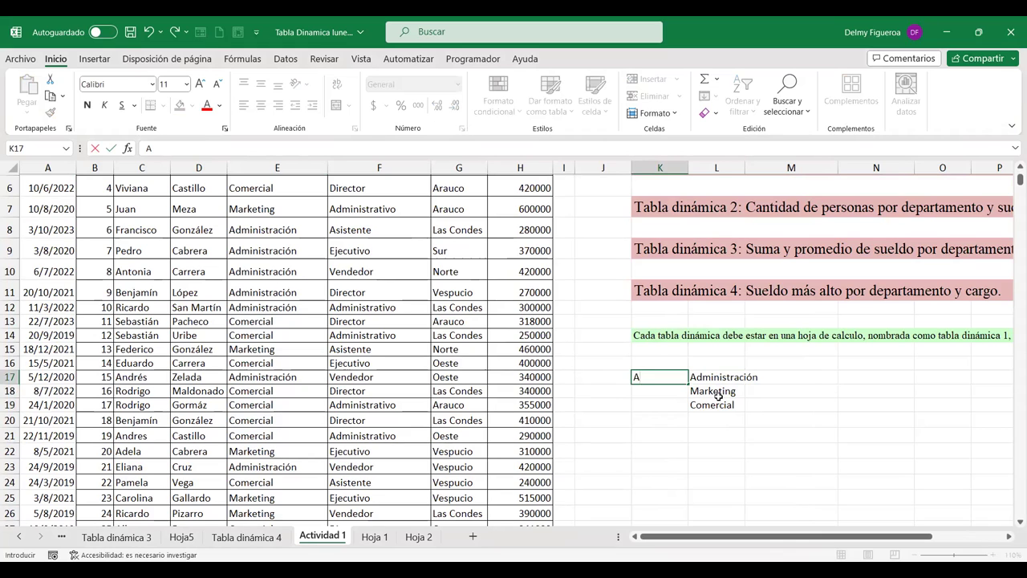
{"action": "type", "text": "01"}
{"action": "key", "text": "Tab"}
{"action": "key", "text": "Return"}
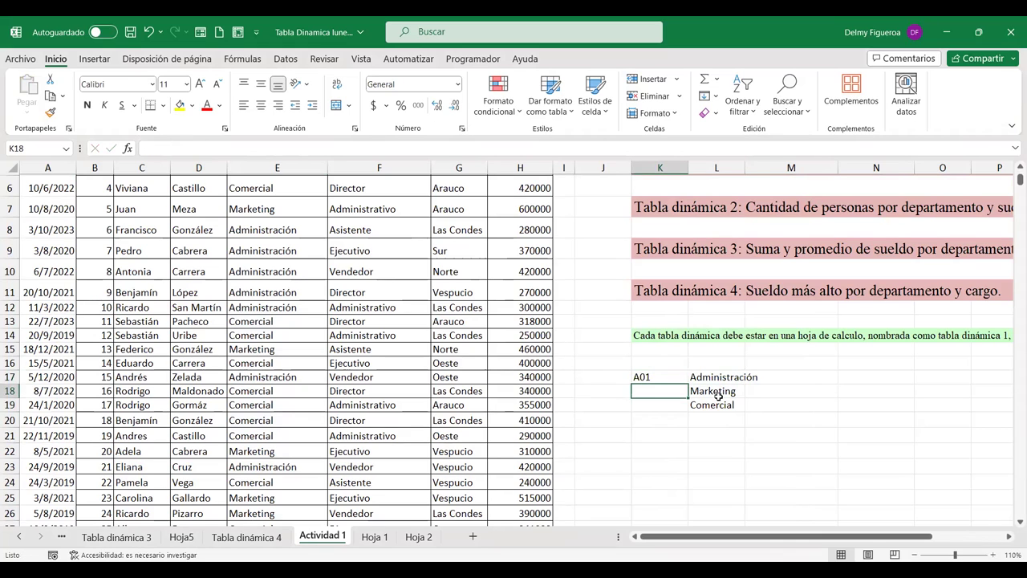
{"action": "type", "text": "M0"}
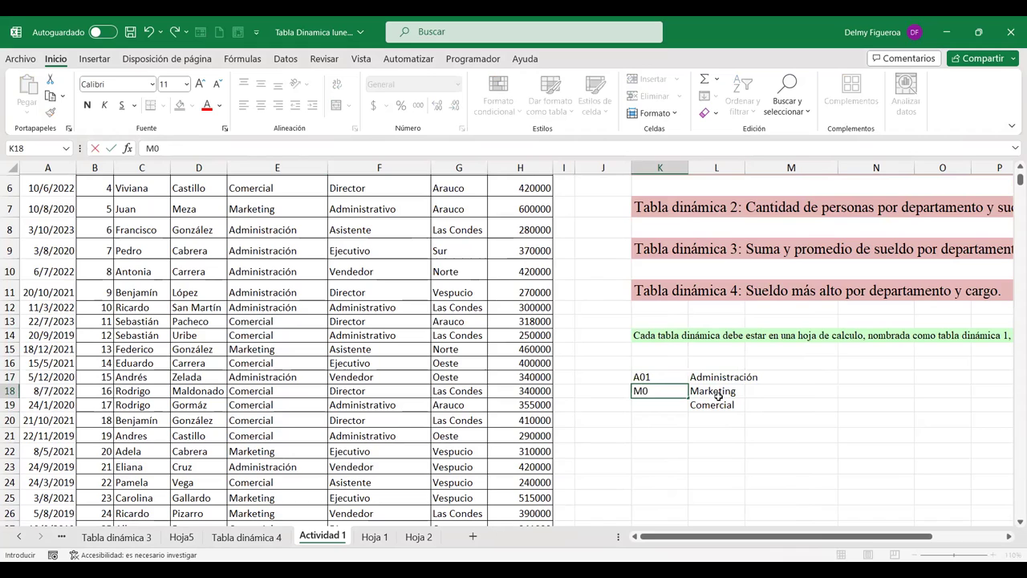
{"action": "type", "text": "1"}
{"action": "key", "text": "Tab"}
{"action": "key", "text": "shift+Tab"}
{"action": "key", "text": "Return"}
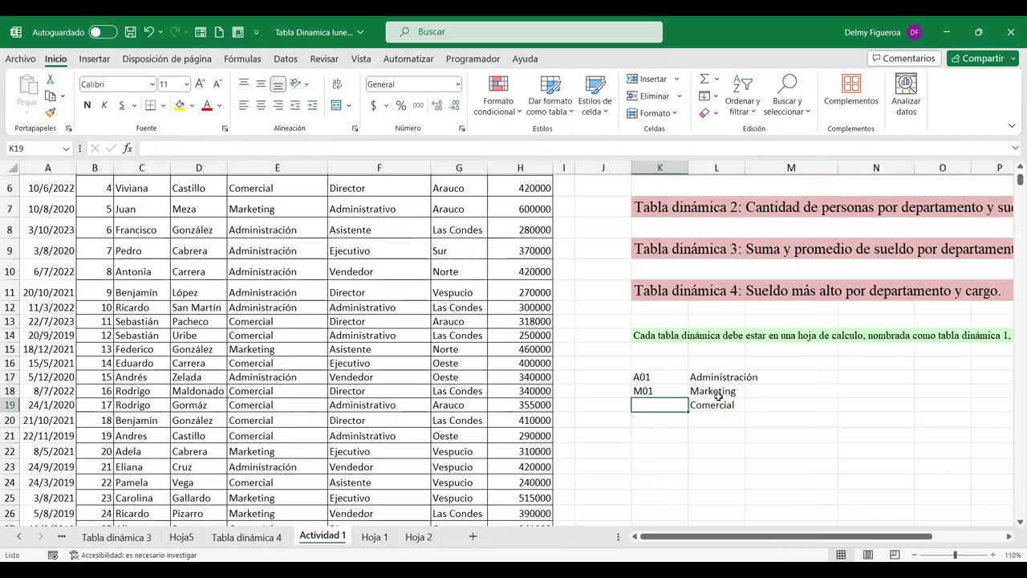
{"action": "type", "text": "C01"}
{"action": "key", "text": "Tab"}
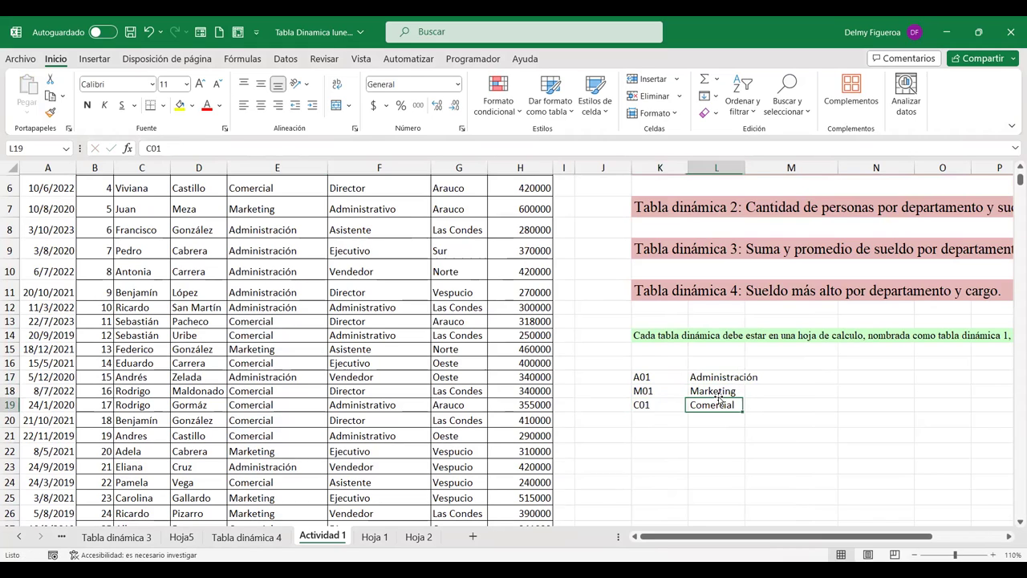
- Widen column L to fit Administración and select the Departamento entries in column E
{"action": "left_click_drag", "start_coordinate": [672, 378], "coordinate": [704, 406]}
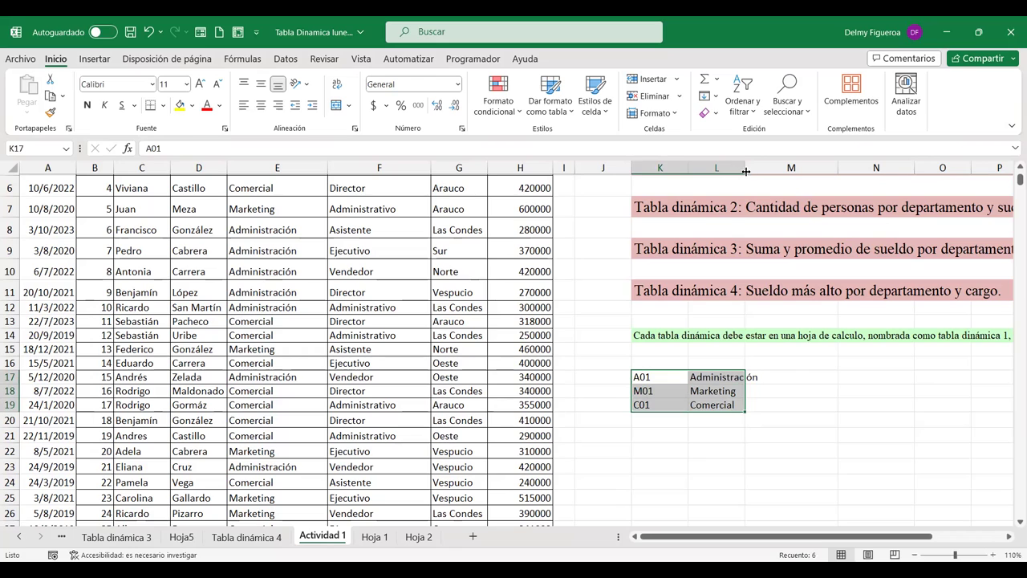
{"action": "left_click", "coordinate": [714, 379]}
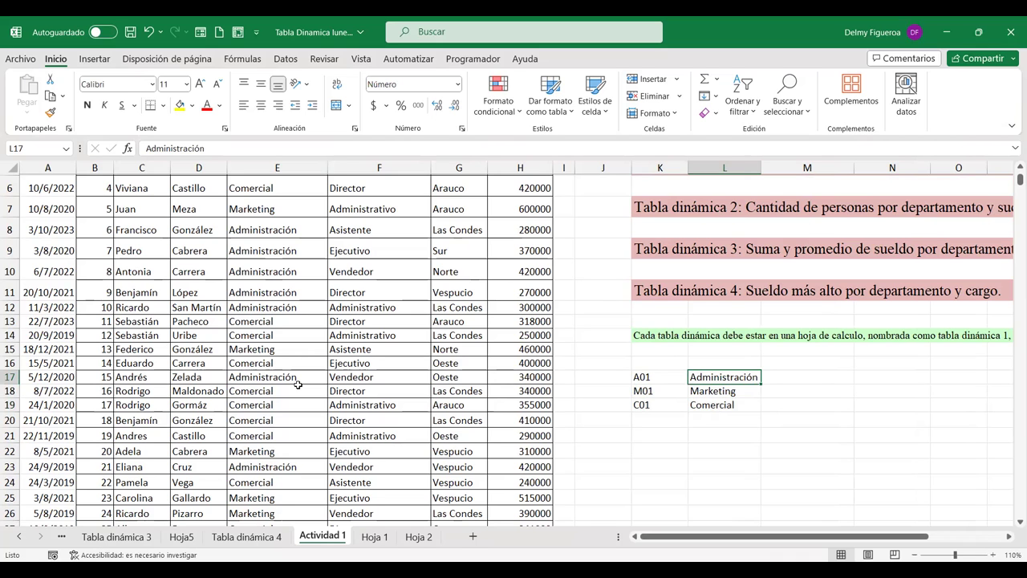
{"action": "scroll", "coordinate": [297, 384], "scroll_direction": "up", "scroll_amount": 1}
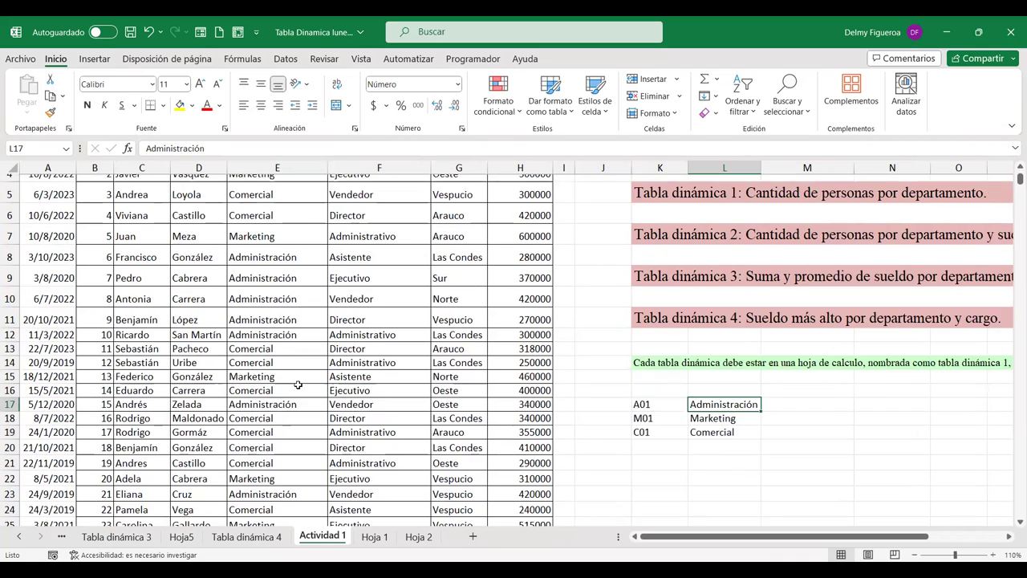
{"action": "scroll", "coordinate": [297, 384], "scroll_direction": "up", "scroll_amount": 1}
{"action": "left_click", "coordinate": [295, 212]}
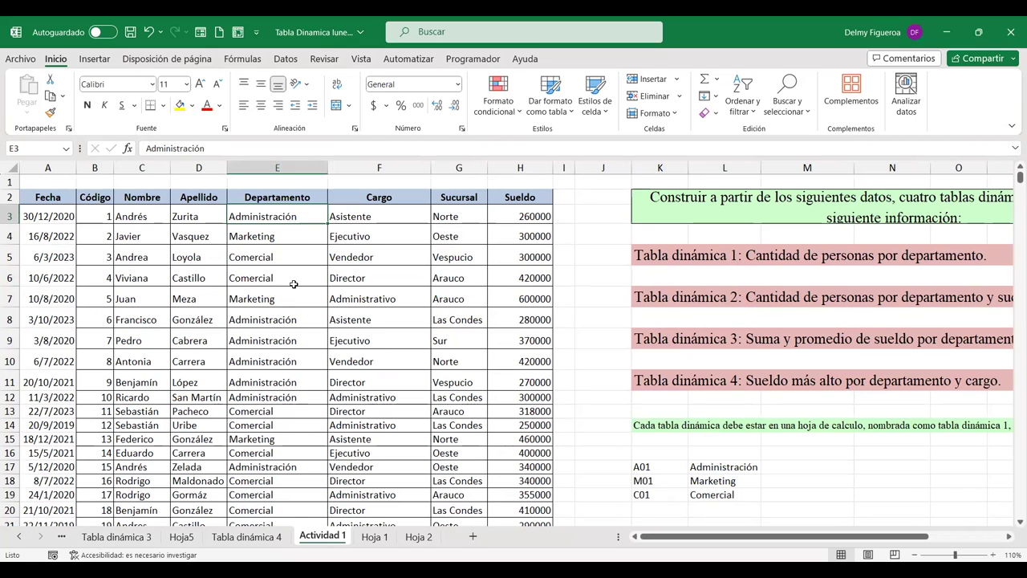
{"action": "scroll", "coordinate": [433, 337], "scroll_direction": "down", "scroll_amount": 1}
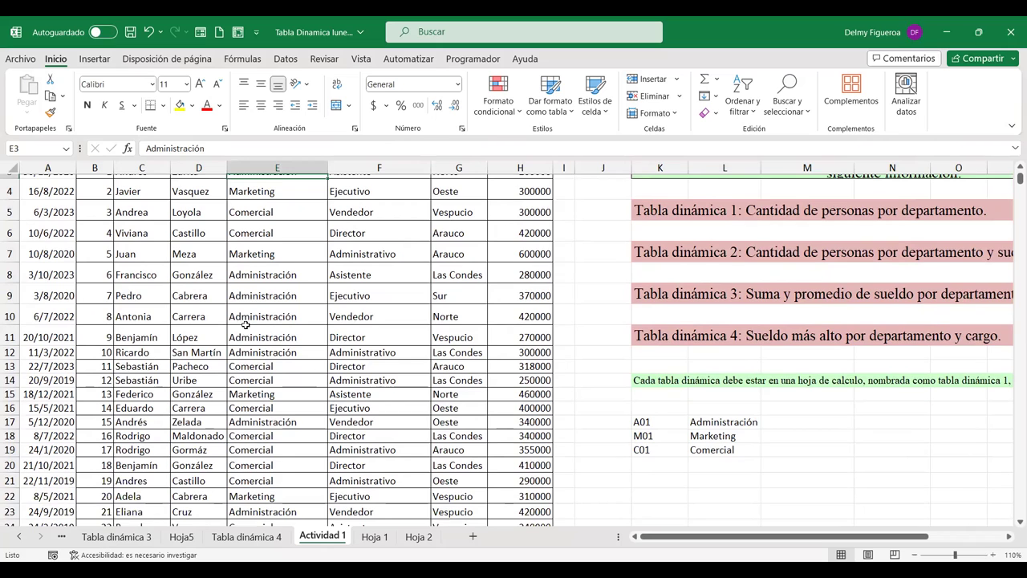
{"action": "scroll", "coordinate": [245, 329], "scroll_direction": "up", "scroll_amount": 1}
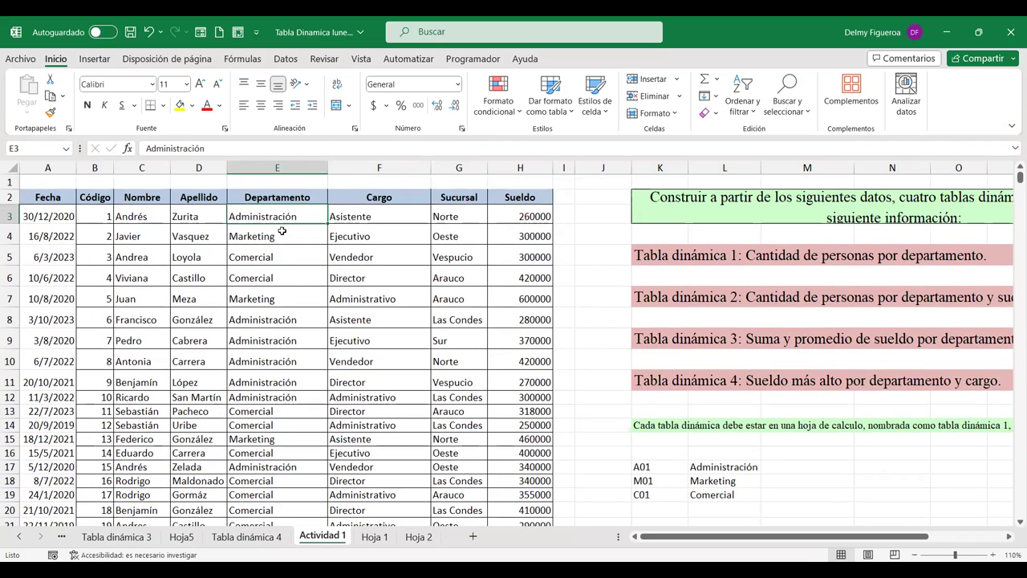
{"action": "left_click_drag", "start_coordinate": [285, 215], "coordinate": [281, 438]}
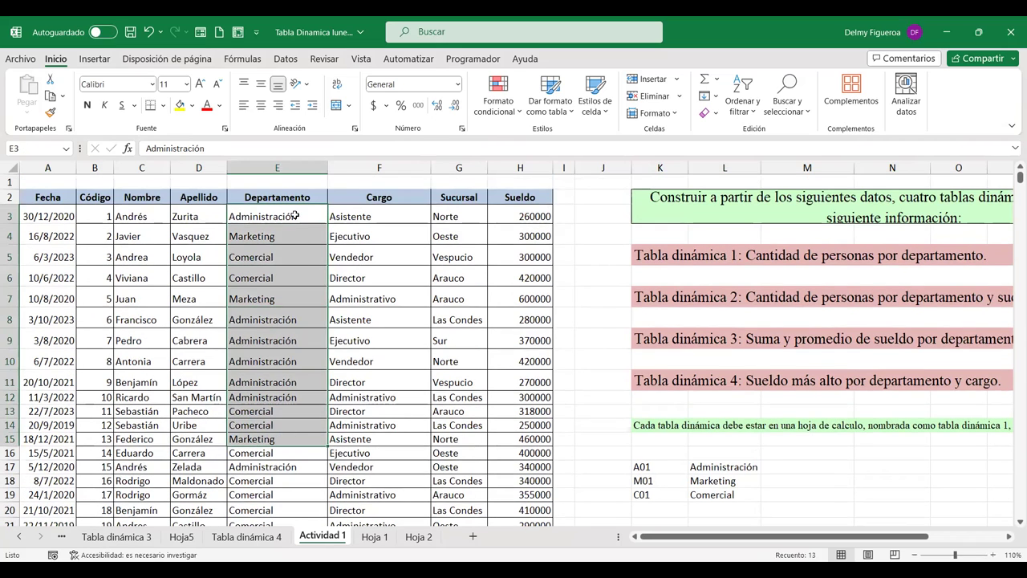
- Go to the Tabla dinámica 4 sheet and select a salary value in the pivot
{"action": "left_click", "coordinate": [229, 251]}
{"action": "left_click", "coordinate": [720, 468]}
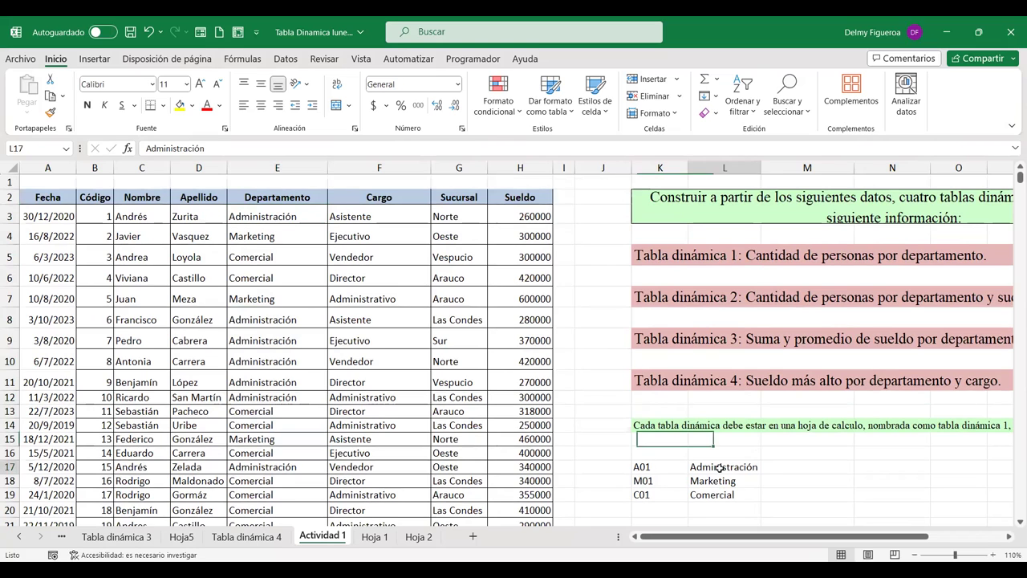
{"action": "left_click", "coordinate": [343, 338]}
{"action": "left_click", "coordinate": [247, 537]}
{"action": "left_click", "coordinate": [133, 270]}
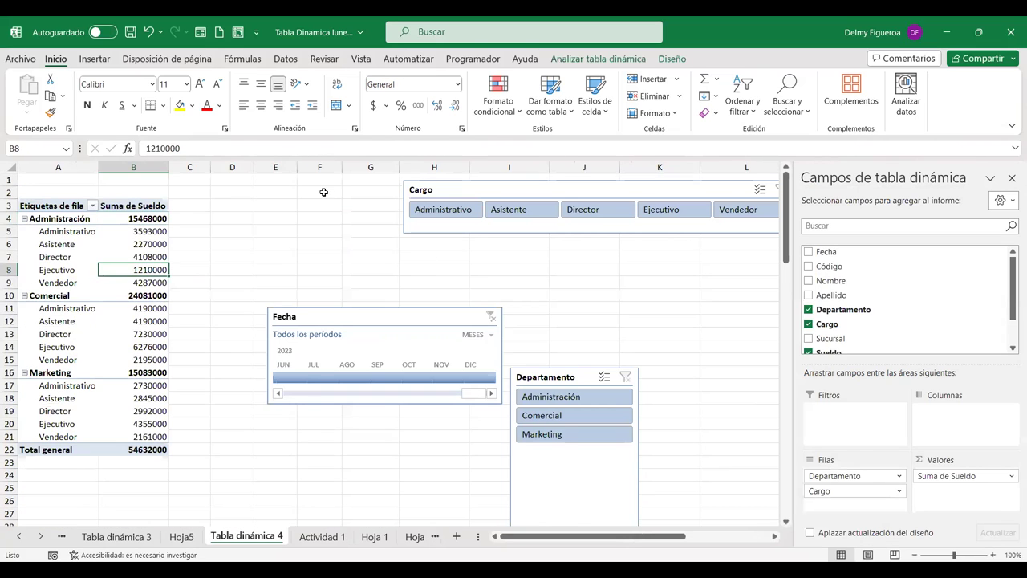
- Turn off Lista de campos under Analizar tabla dinámica > Mostrar to reveal the Sucursal slicer
{"action": "left_click", "coordinate": [619, 61]}
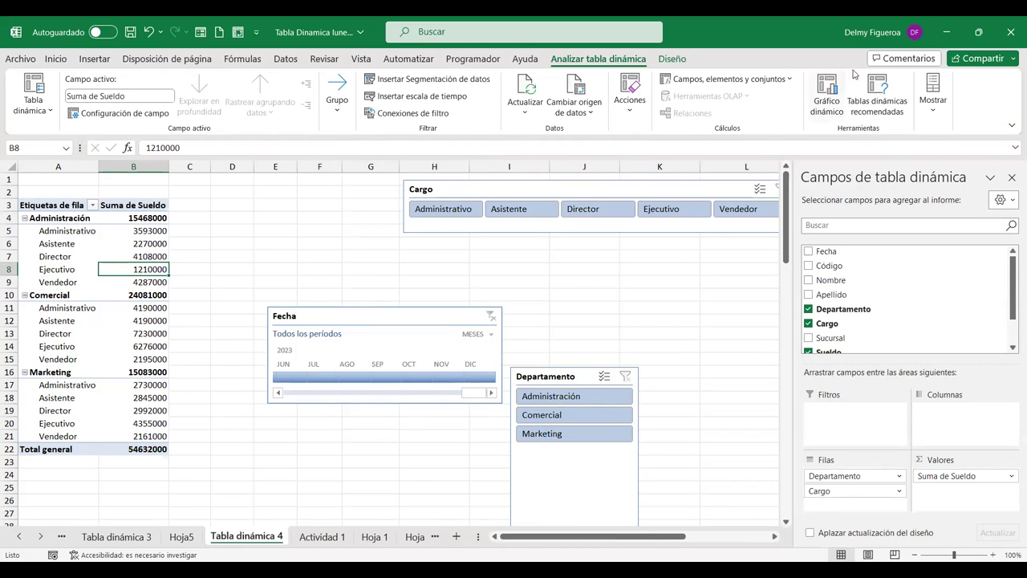
{"action": "left_click", "coordinate": [941, 115]}
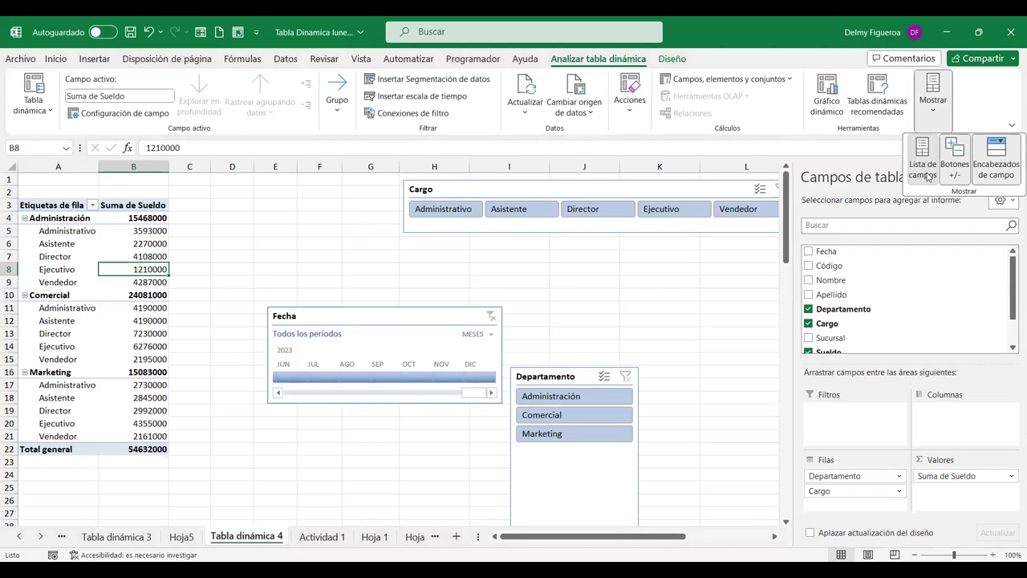
{"action": "left_click", "coordinate": [927, 182]}
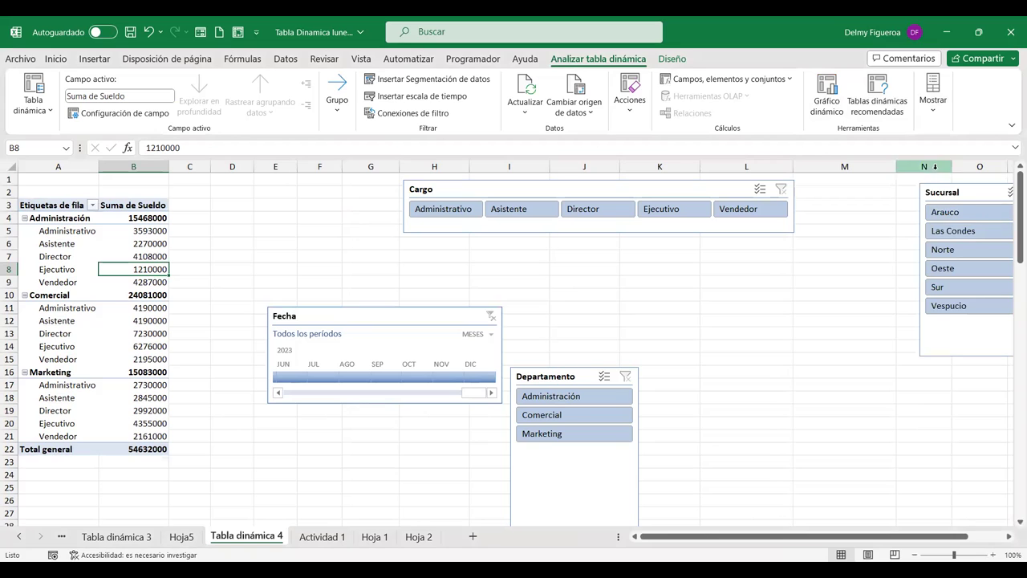
- Restore the pivot field list and toggle the +/- buttons off and back on
{"action": "left_click", "coordinate": [931, 111]}
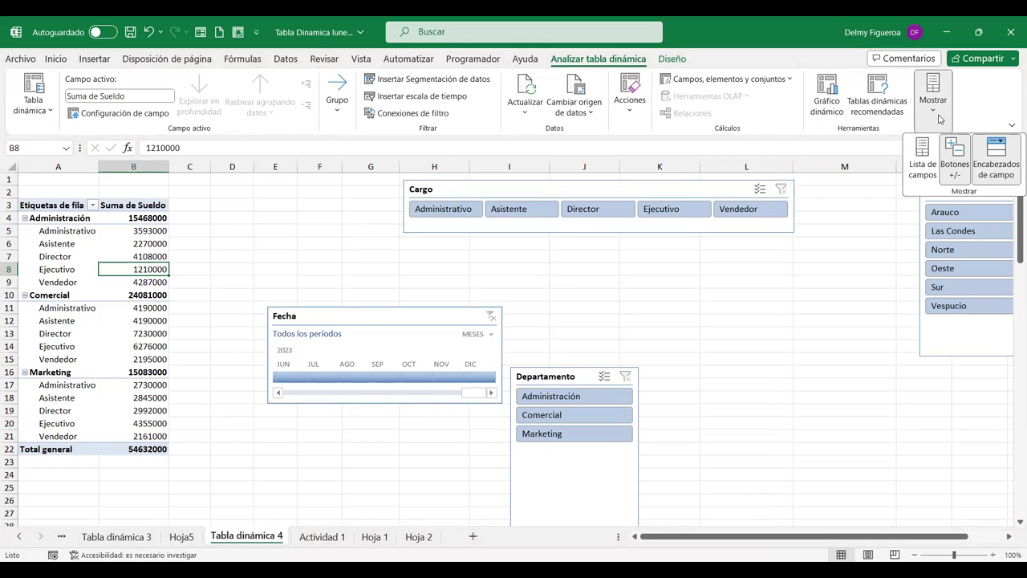
{"action": "left_click", "coordinate": [922, 173]}
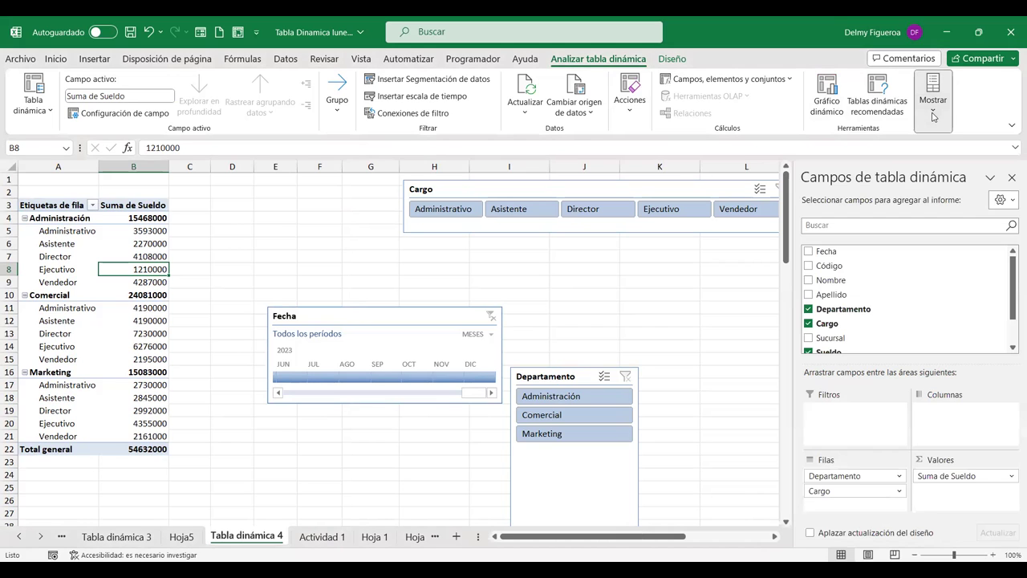
{"action": "left_click", "coordinate": [934, 117]}
{"action": "left_click", "coordinate": [955, 164]}
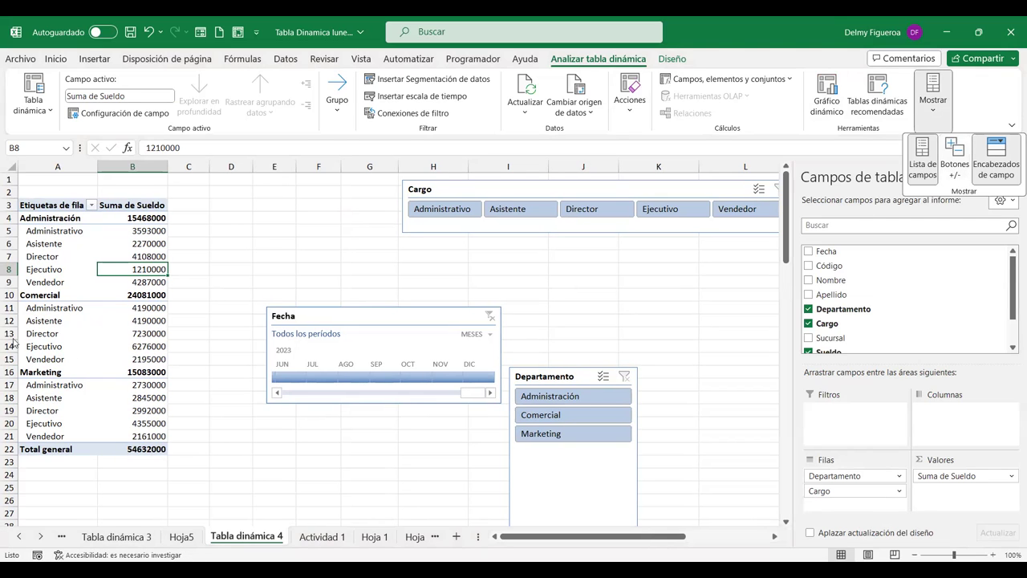
{"action": "left_click", "coordinate": [932, 115]}
{"action": "left_click", "coordinate": [931, 114]}
{"action": "left_click", "coordinate": [955, 165]}
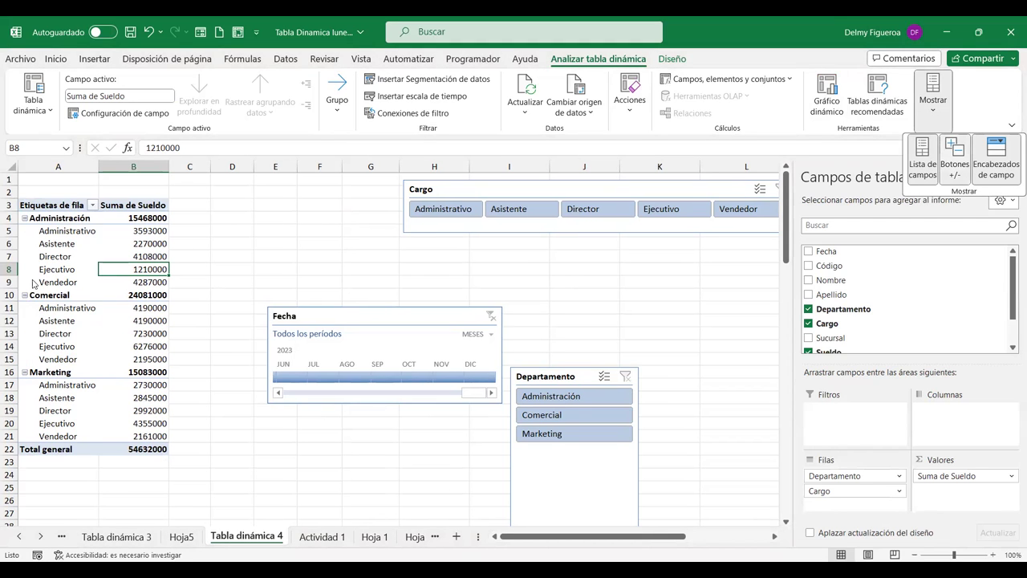
{"action": "left_click", "coordinate": [25, 374]}
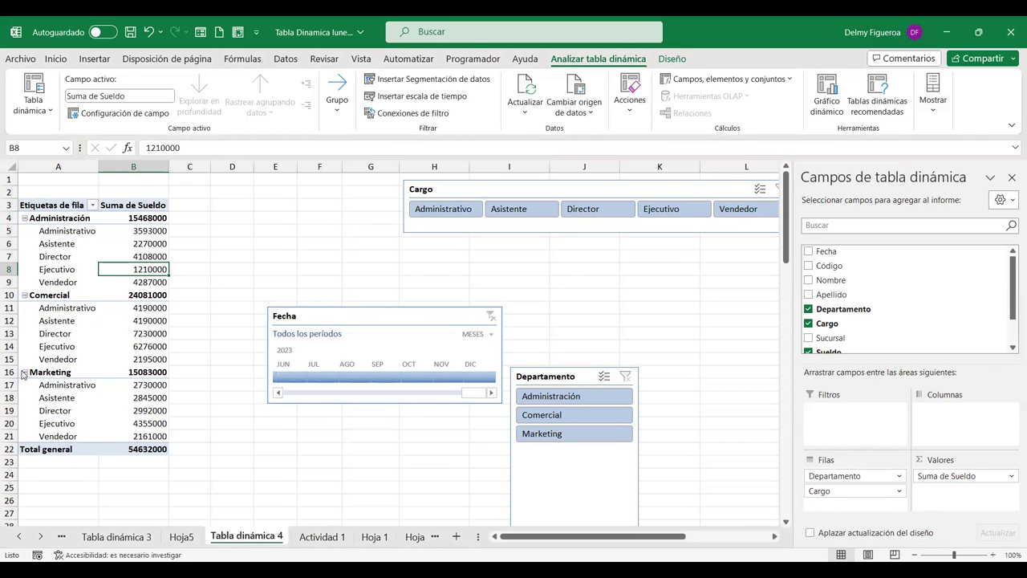
- Collapse Marketing, Comercial and Administración to totals, then toggle field headers off and on
{"action": "left_click", "coordinate": [24, 374]}
{"action": "left_click", "coordinate": [24, 372]}
{"action": "left_click", "coordinate": [24, 296]}
{"action": "left_click", "coordinate": [24, 296]}
{"action": "left_click", "coordinate": [25, 219]}
{"action": "left_click", "coordinate": [25, 219]}
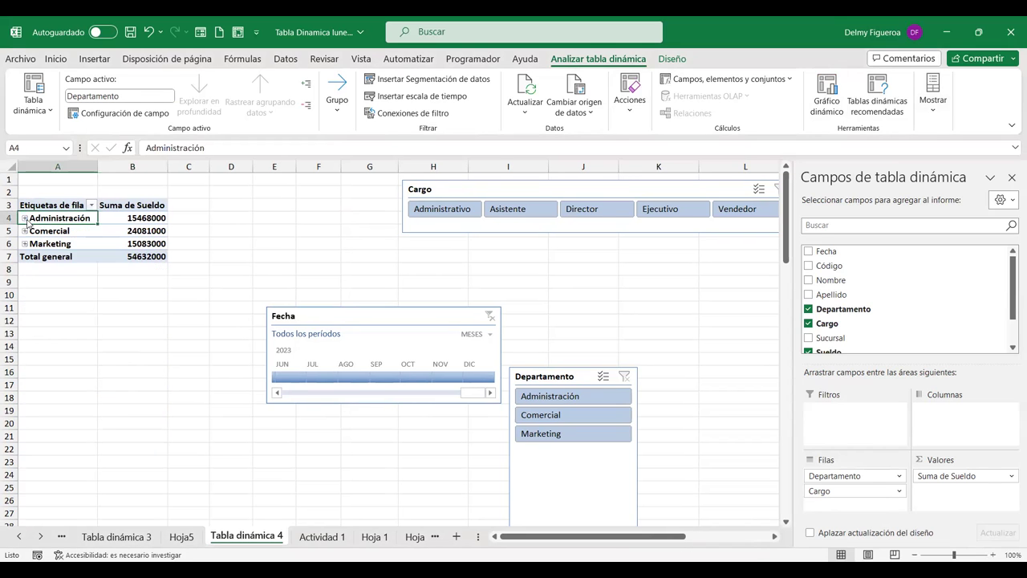
{"action": "left_click", "coordinate": [925, 115]}
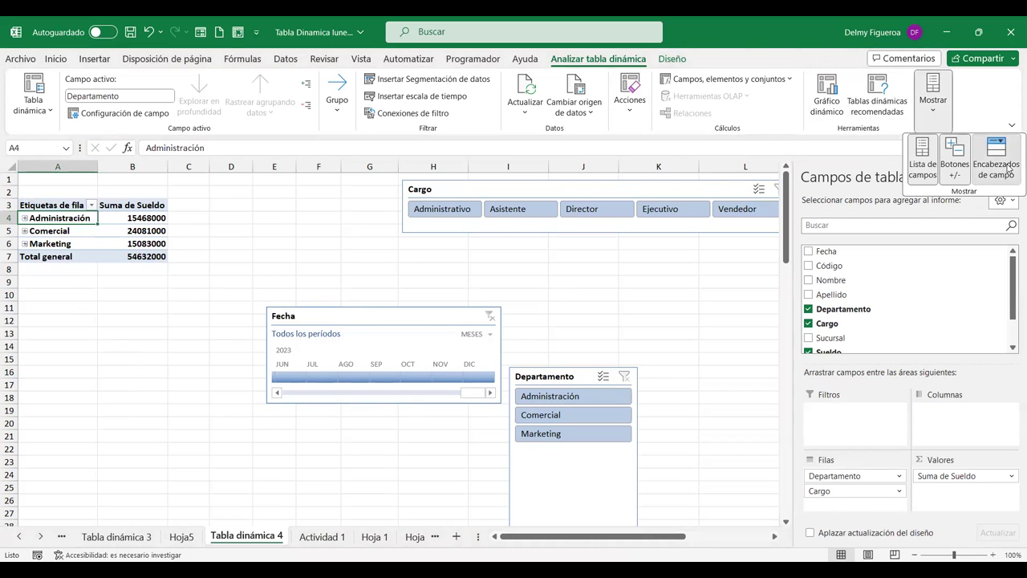
{"action": "left_click", "coordinate": [996, 161]}
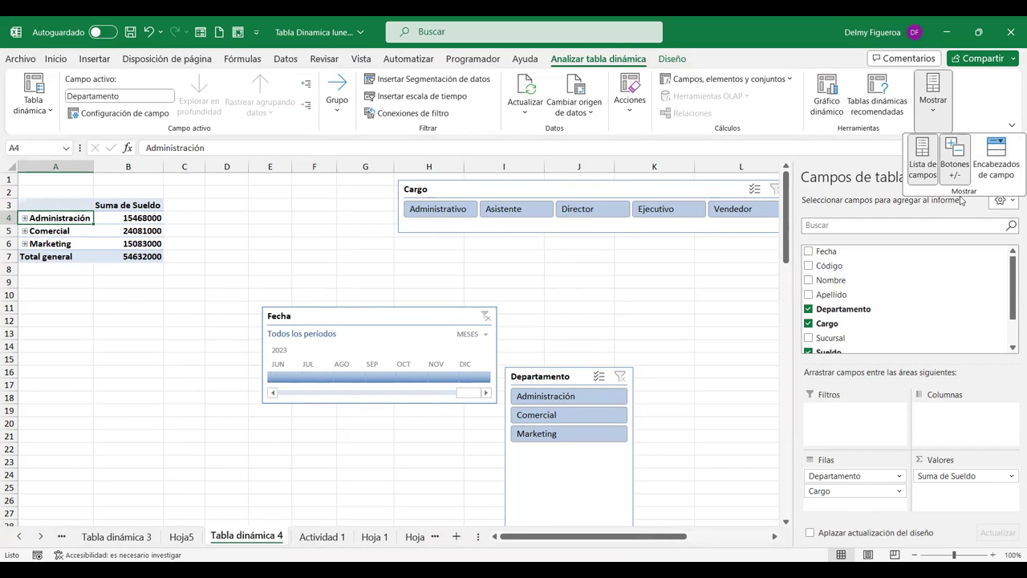
{"action": "left_click", "coordinate": [996, 161]}
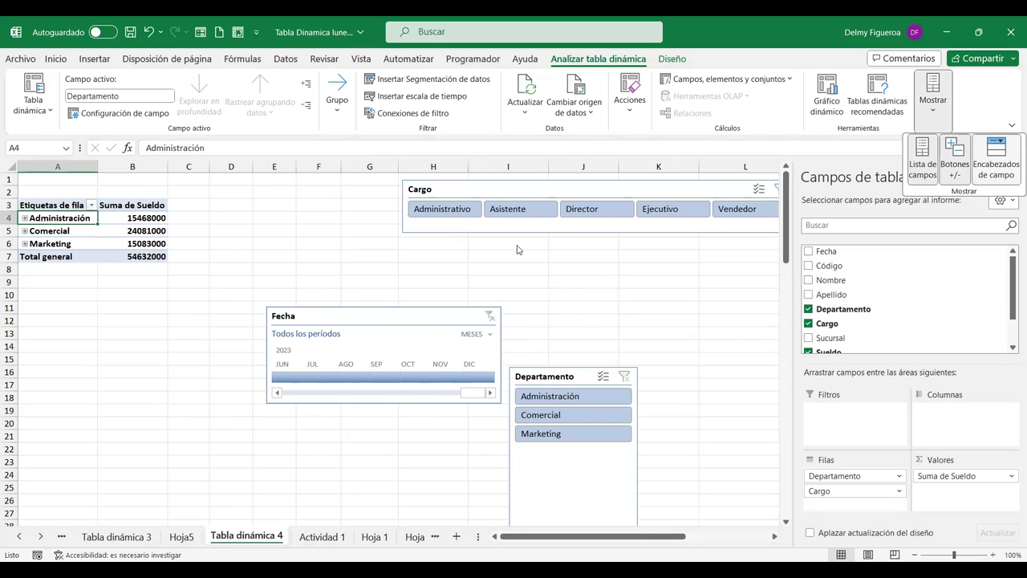
- Rename the pivot row header in A3 to Departamentos
{"action": "left_click", "coordinate": [68, 205]}
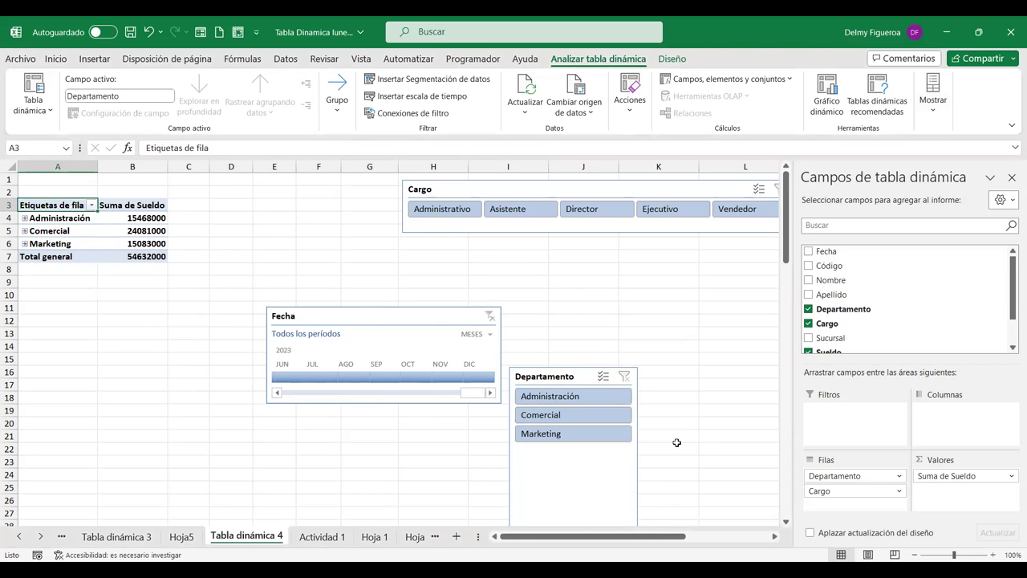
{"action": "type", "text": "Departament"}
{"action": "key", "text": "Return"}
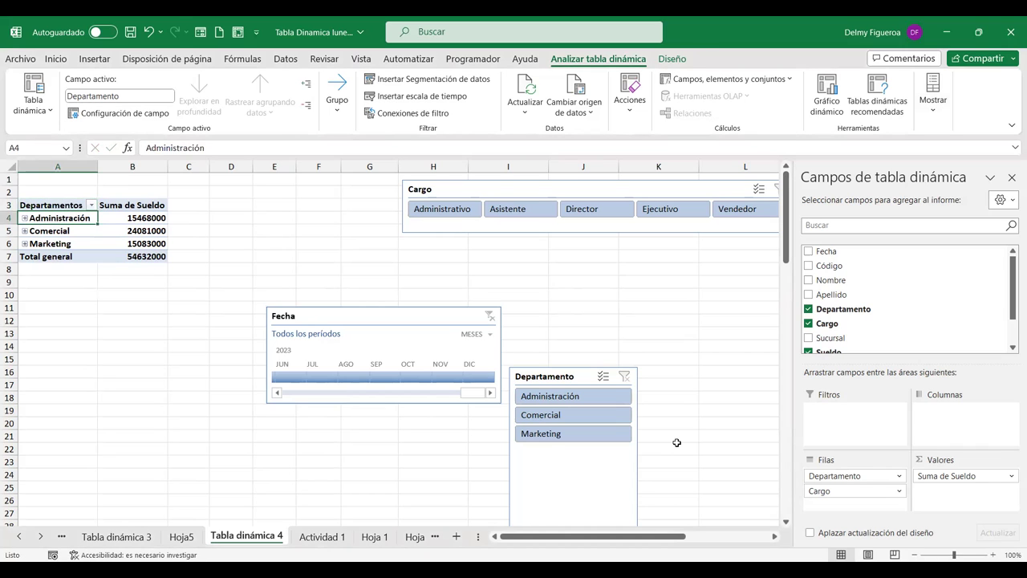
{"action": "left_click", "coordinate": [151, 204]}
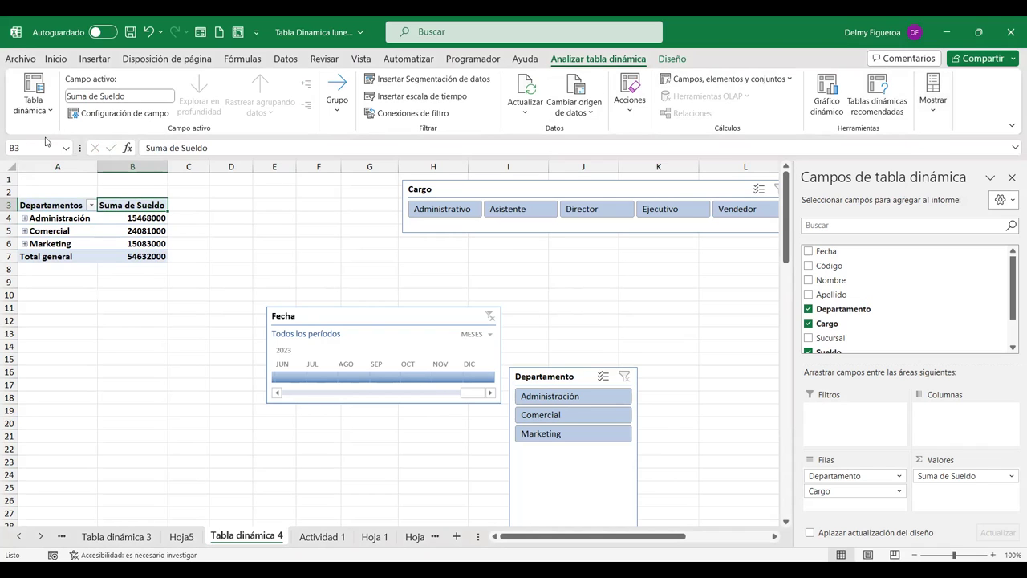
- Review the pivot table name and options list on the Analizar tab
{"action": "left_click", "coordinate": [36, 106]}
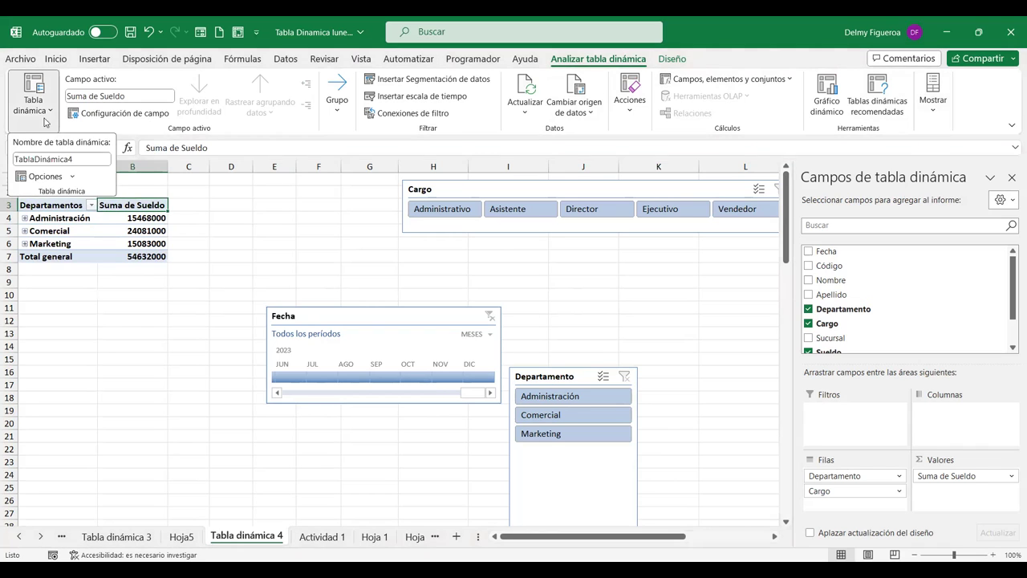
{"action": "left_click", "coordinate": [73, 180]}
{"action": "left_click", "coordinate": [386, 139]}
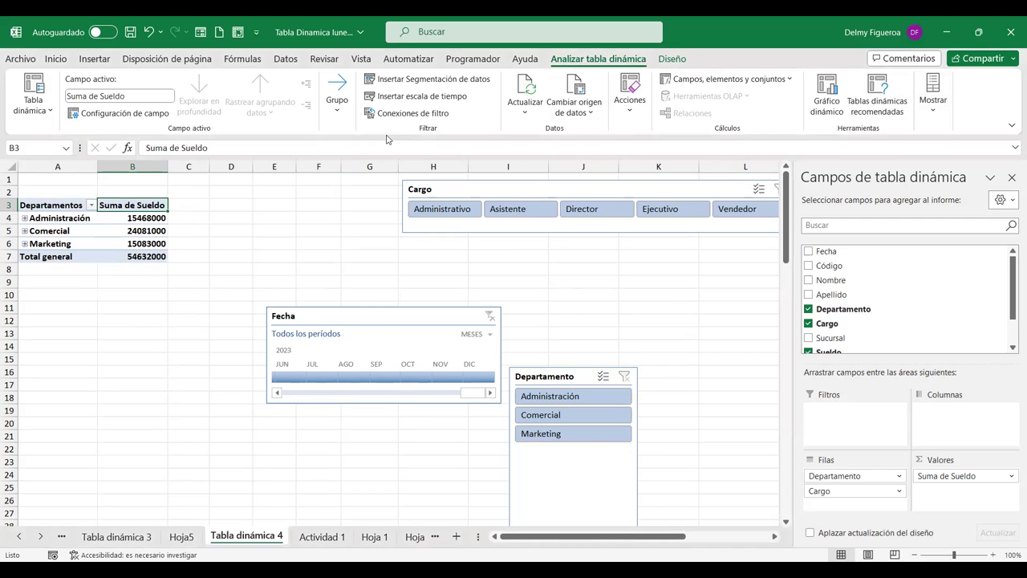
- Turn off subtotals in the pivot table from the Design tab
{"action": "left_click", "coordinate": [673, 61]}
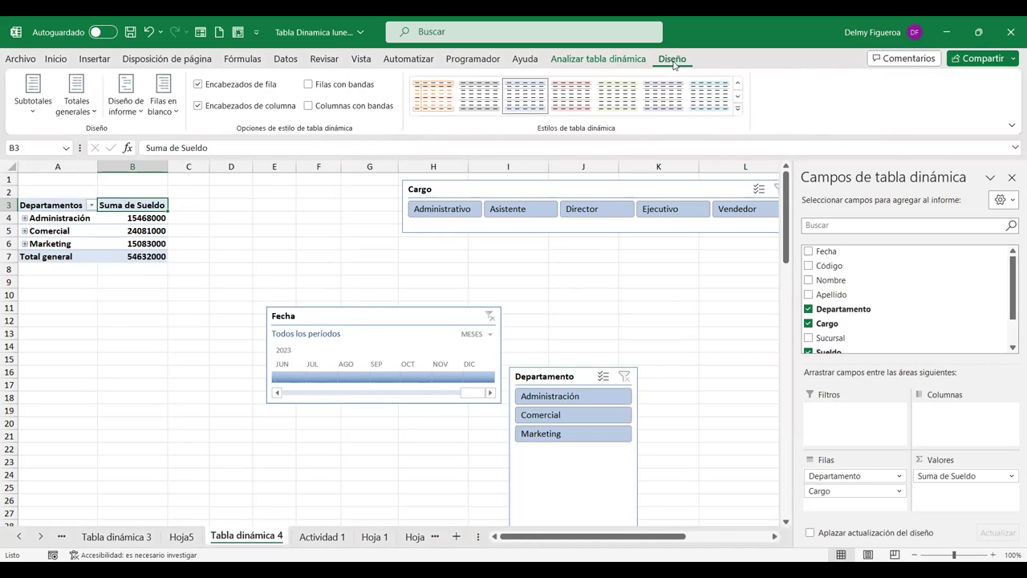
{"action": "left_click", "coordinate": [36, 116]}
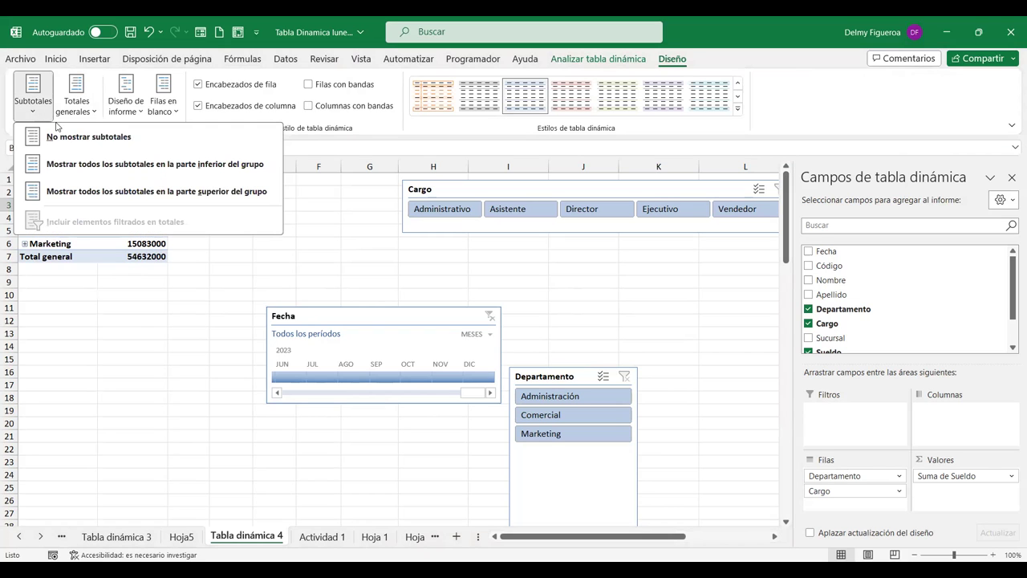
{"action": "left_click", "coordinate": [121, 141]}
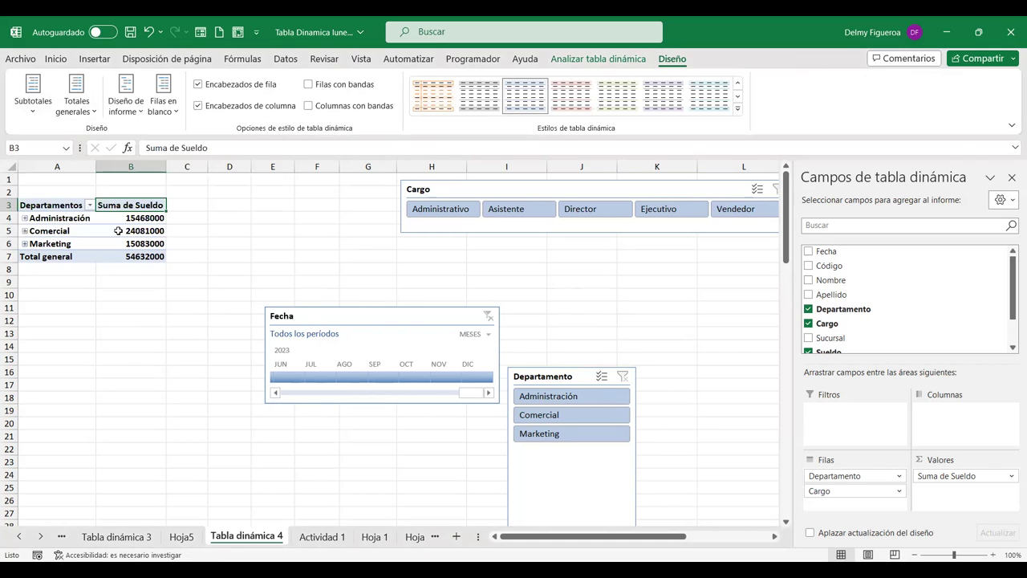
- Expand Administración, then expand the entire Departamento field to show every Cargo
{"action": "left_click", "coordinate": [26, 221]}
{"action": "right_click", "coordinate": [26, 221]}
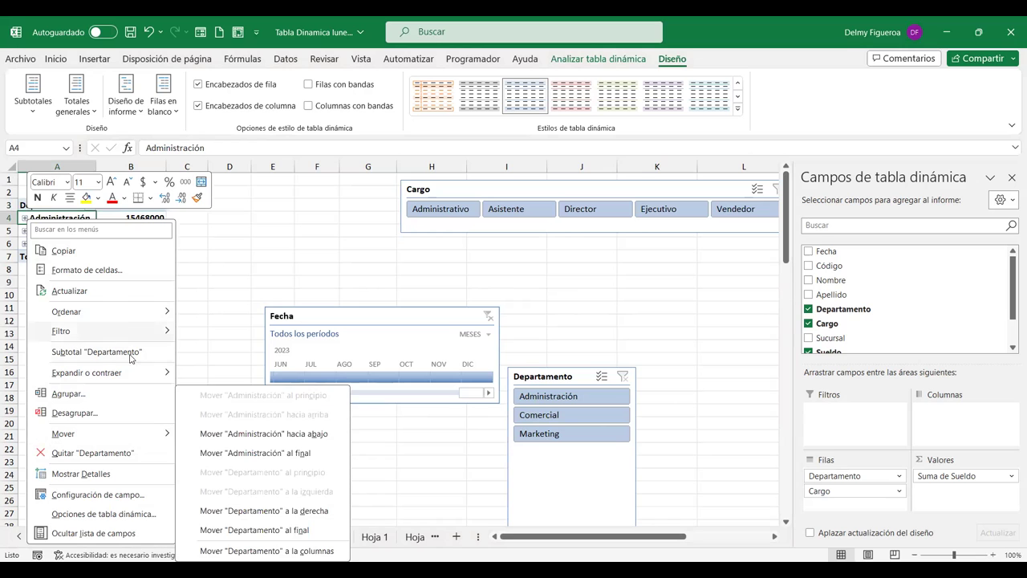
{"action": "mouse_move", "coordinate": [87, 372]}
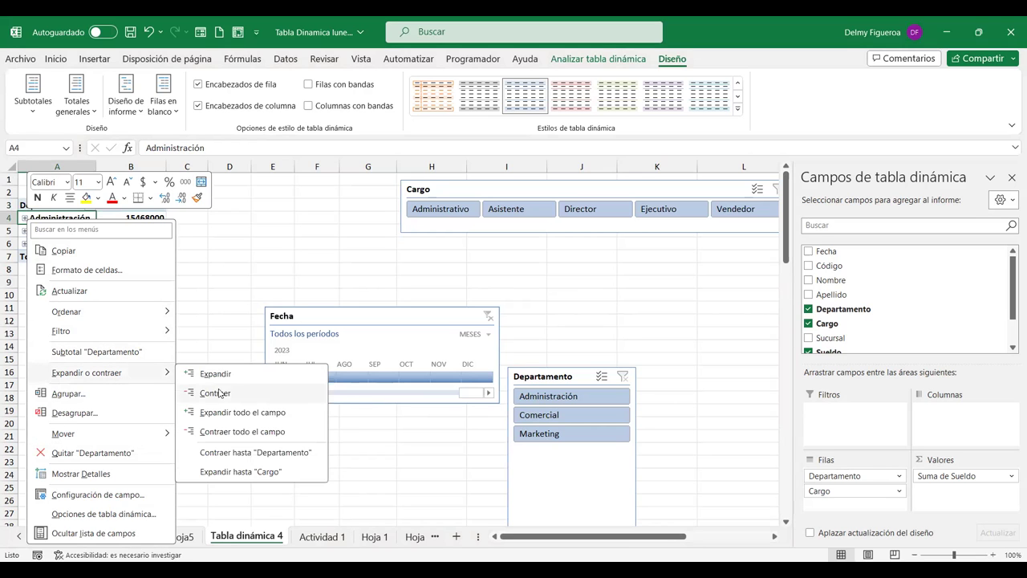
{"action": "left_click", "coordinate": [194, 372]}
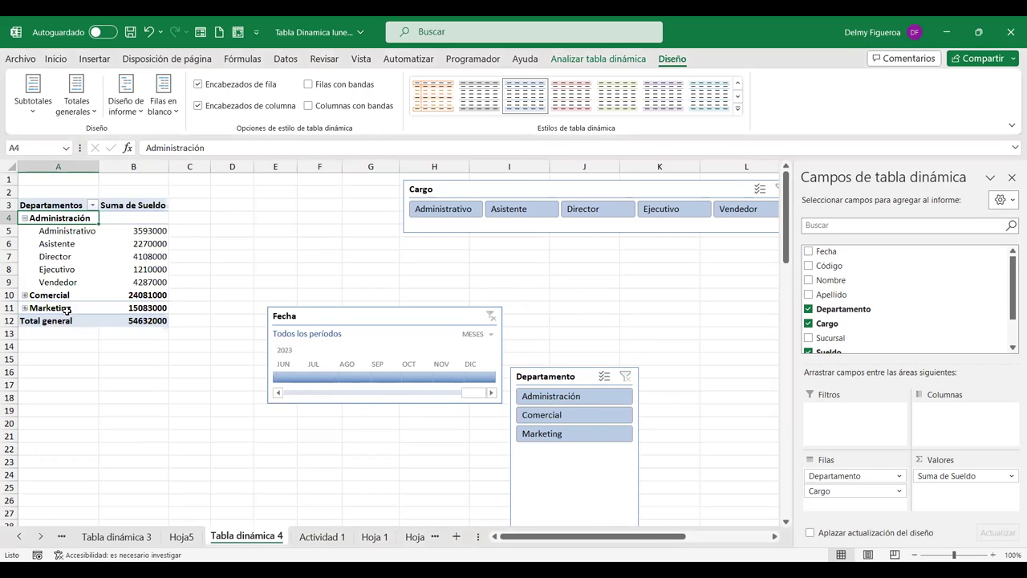
{"action": "left_click", "coordinate": [68, 298]}
{"action": "right_click", "coordinate": [69, 300]}
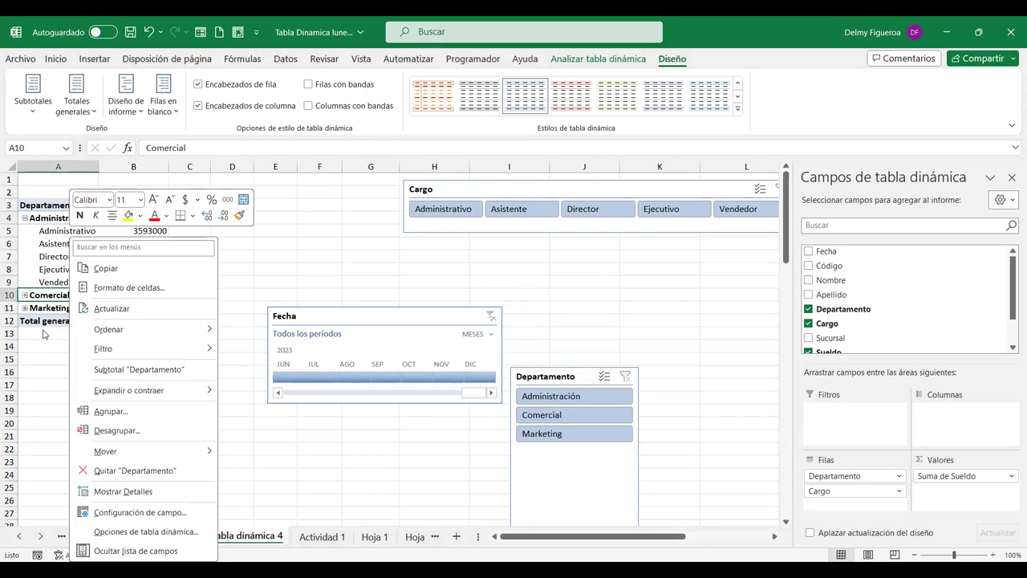
{"action": "left_click", "coordinate": [50, 293]}
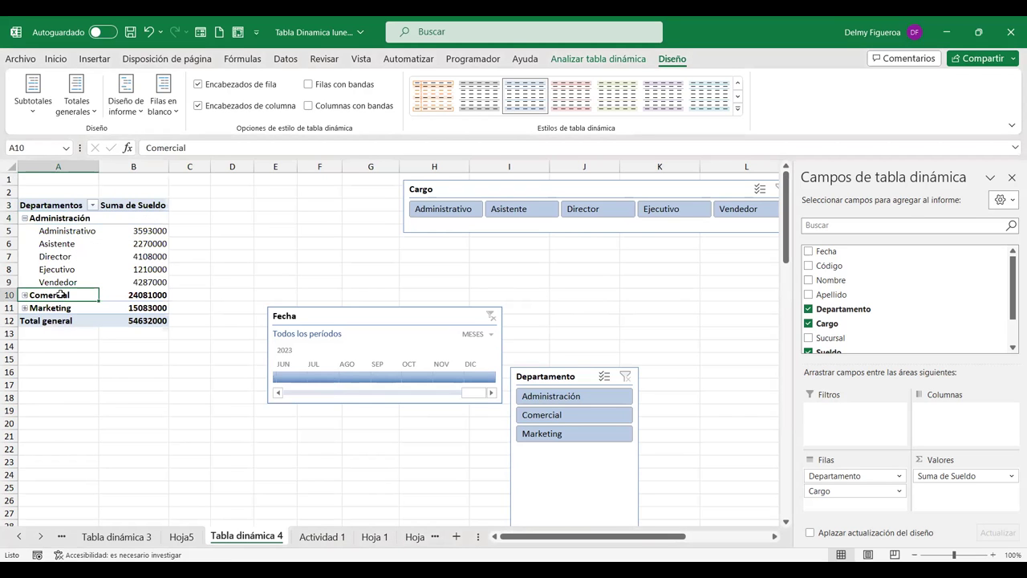
{"action": "right_click", "coordinate": [61, 294]}
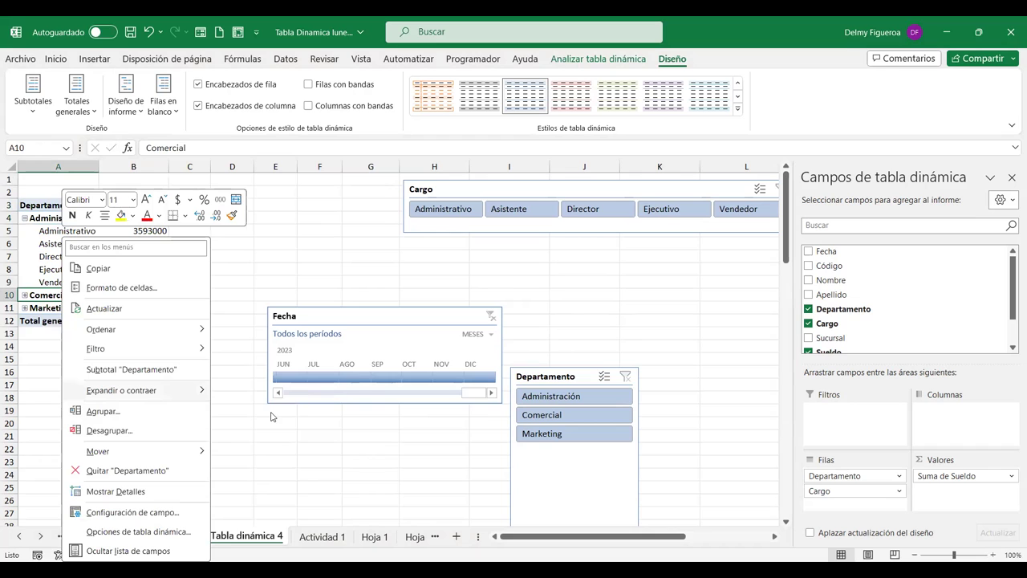
{"action": "mouse_move", "coordinate": [129, 390]}
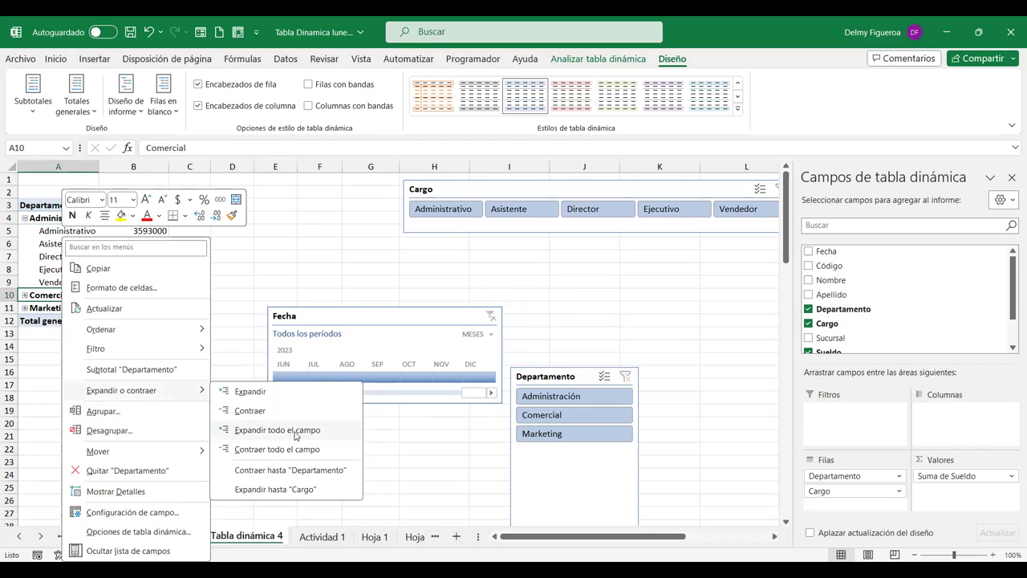
{"action": "left_click", "coordinate": [300, 434]}
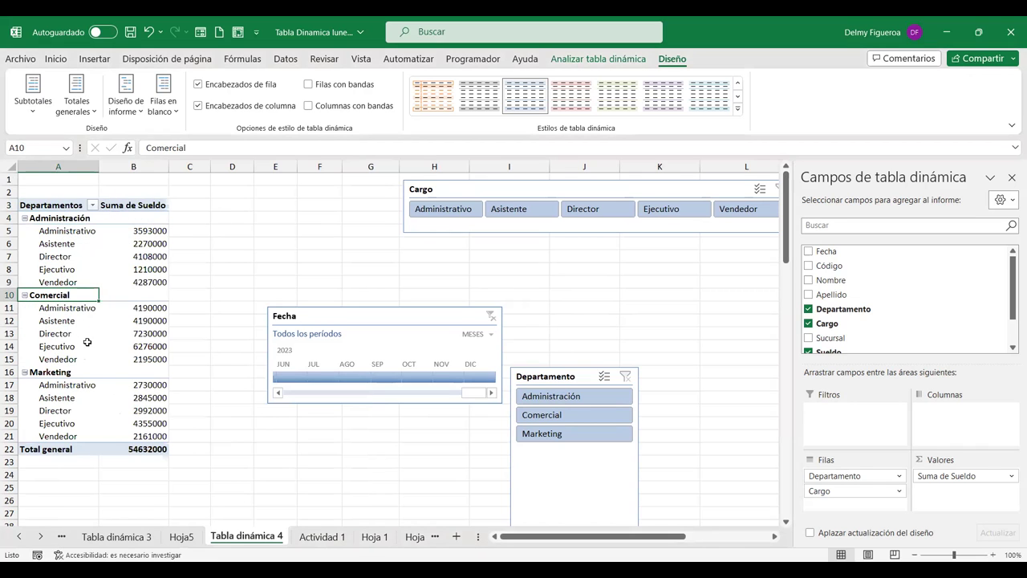
{"action": "left_click", "coordinate": [30, 118]}
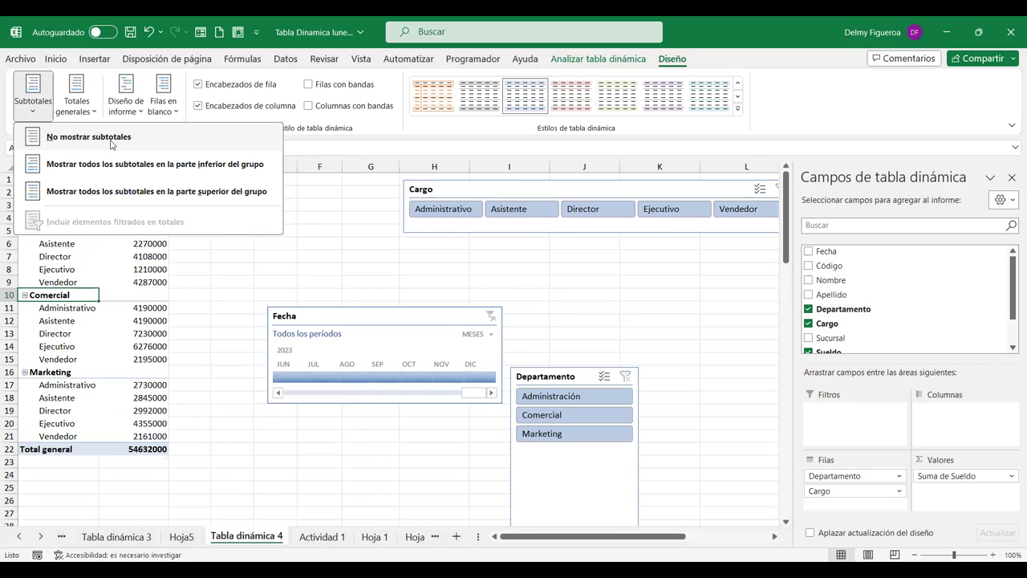
{"action": "left_click", "coordinate": [112, 142]}
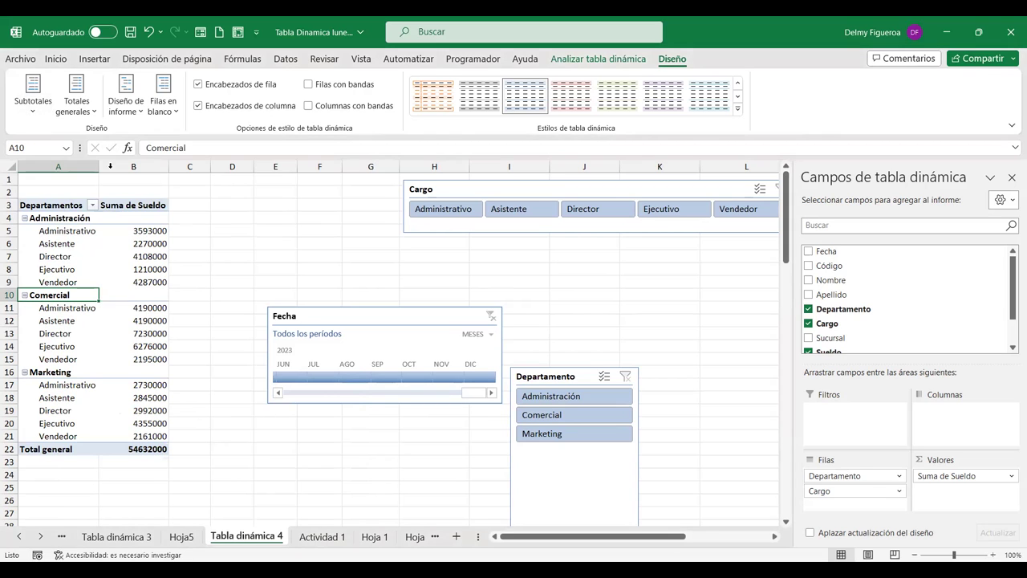
{"action": "left_click", "coordinate": [34, 117]}
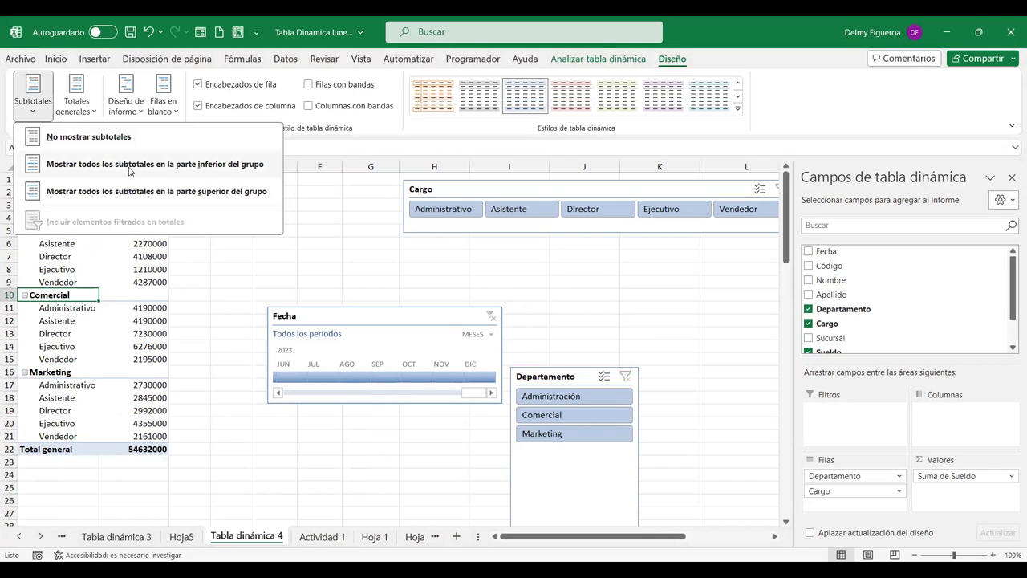
{"action": "left_click", "coordinate": [242, 164]}
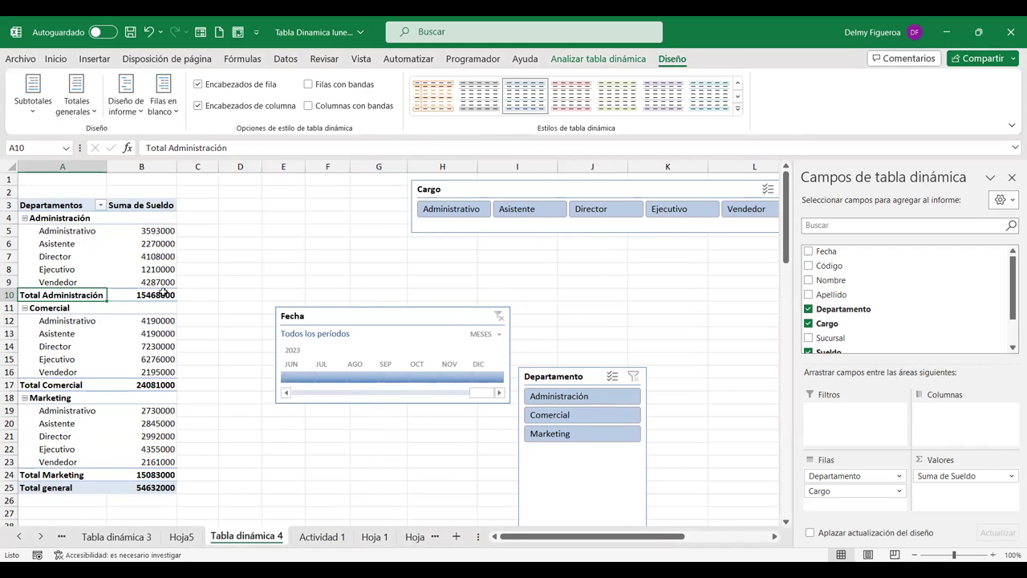
{"action": "left_click", "coordinate": [32, 90]}
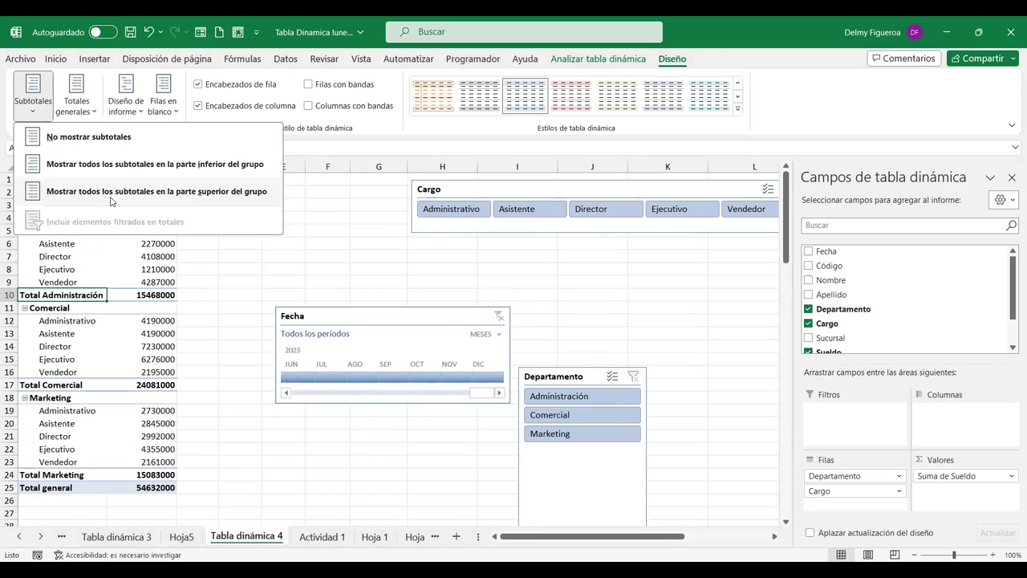
{"action": "left_click", "coordinate": [238, 193]}
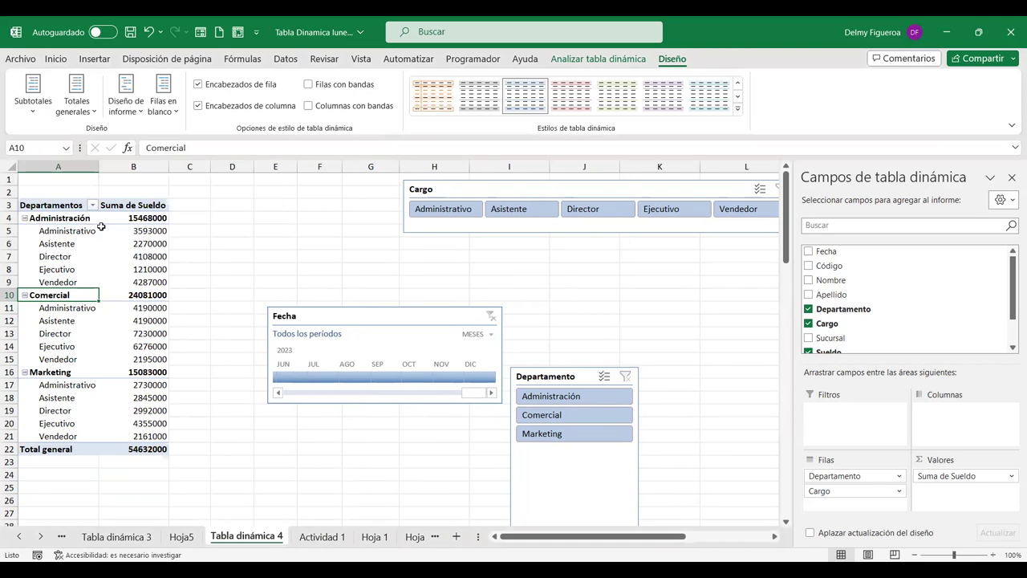
{"action": "left_click", "coordinate": [33, 95]}
{"action": "left_click", "coordinate": [113, 138]}
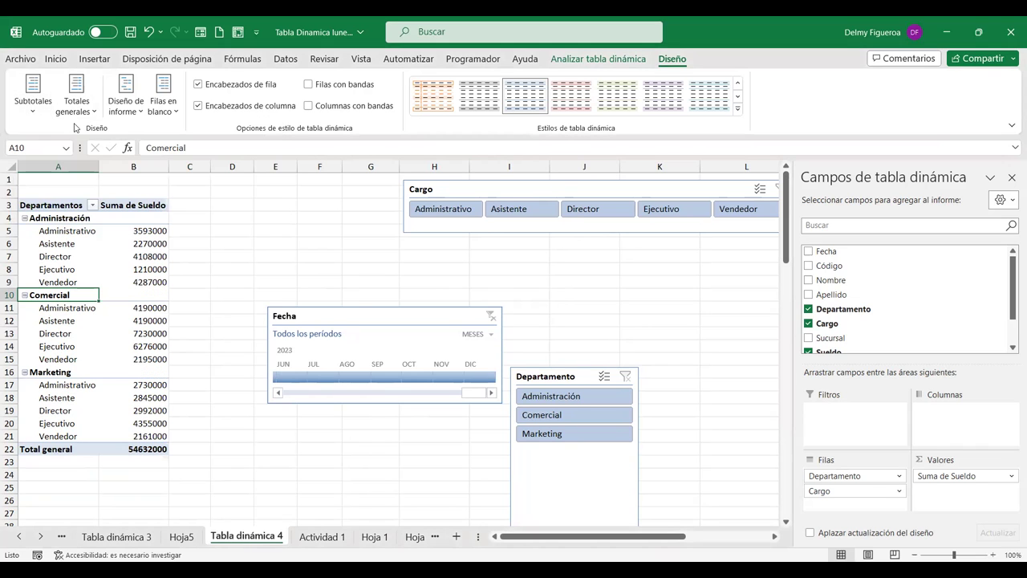
{"action": "left_click", "coordinate": [31, 118]}
{"action": "left_click", "coordinate": [83, 113]}
{"action": "left_click", "coordinate": [81, 111]}
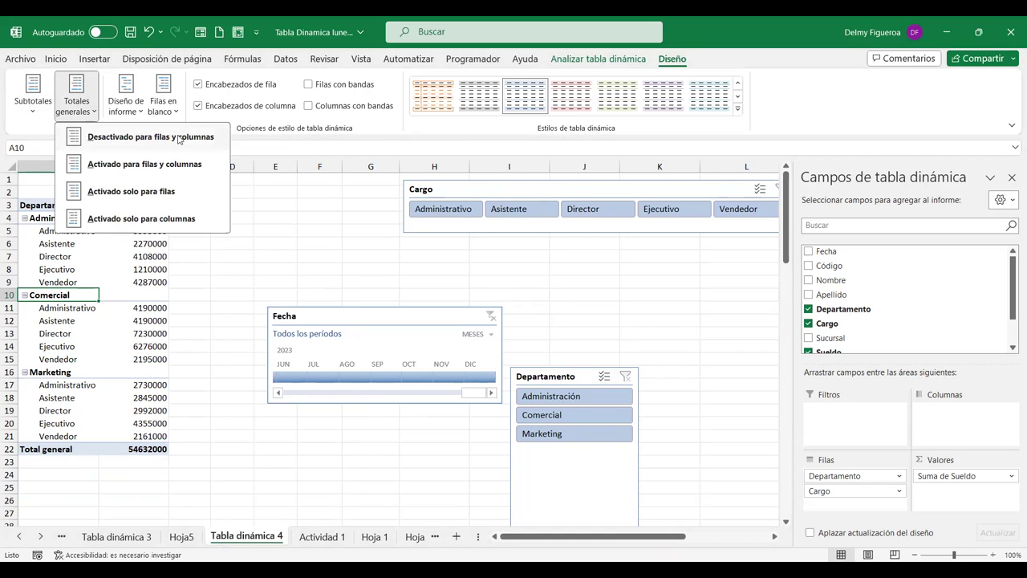
{"action": "left_click", "coordinate": [179, 138]}
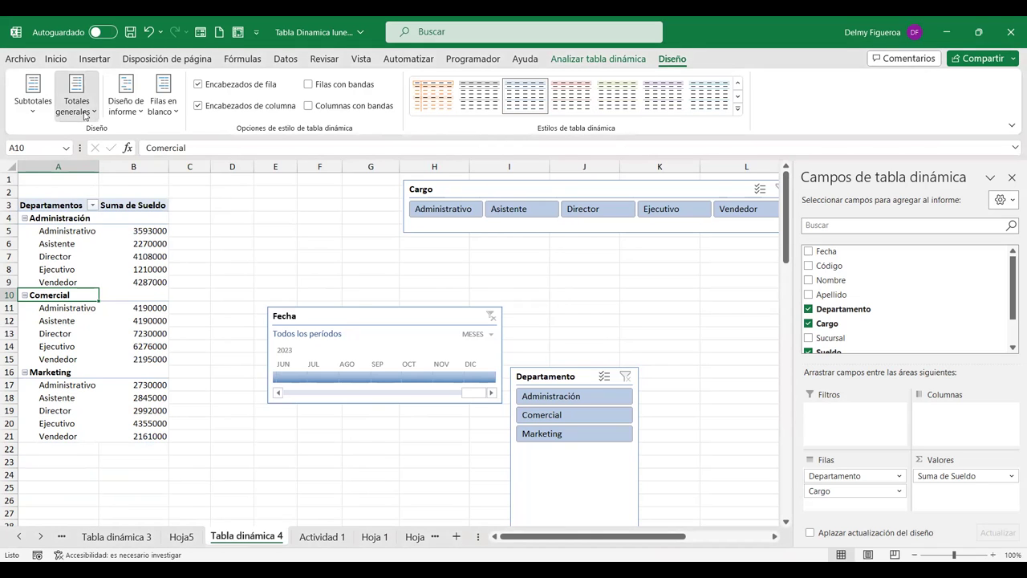
{"action": "left_click", "coordinate": [85, 113]}
{"action": "left_click", "coordinate": [124, 164]}
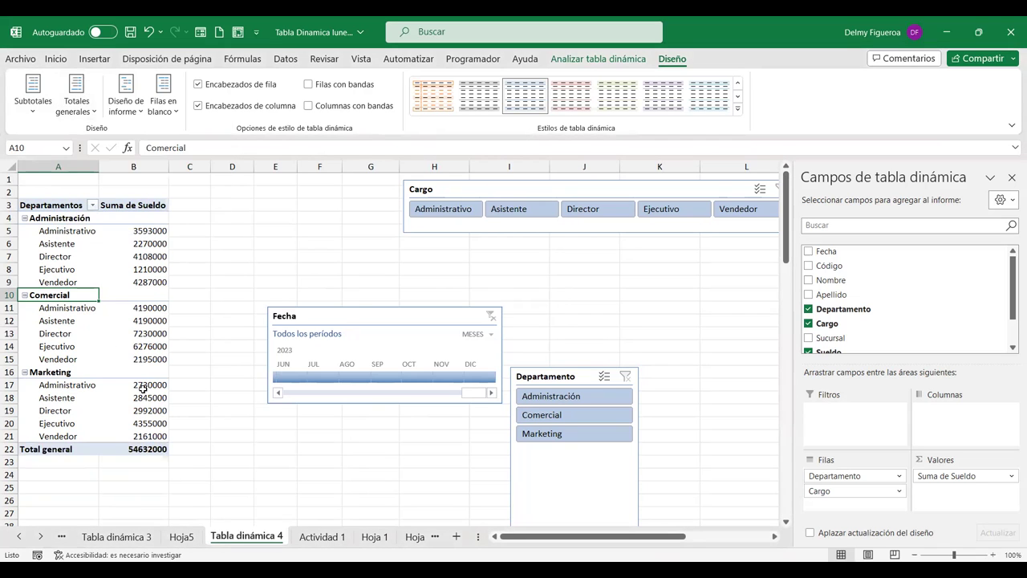
{"action": "left_click", "coordinate": [83, 111]}
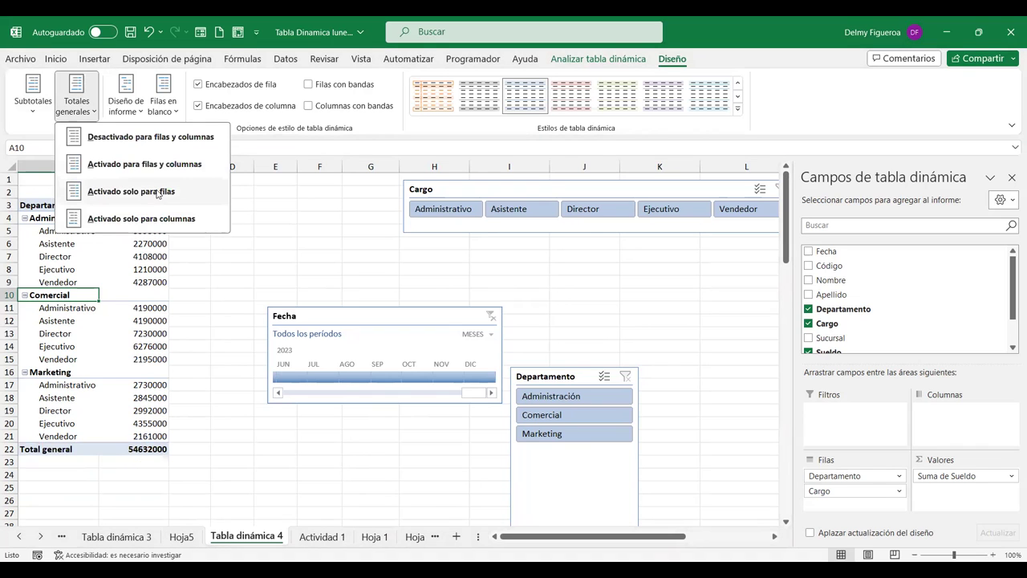
{"action": "left_click", "coordinate": [157, 194]}
{"action": "left_click", "coordinate": [77, 104]}
{"action": "left_click", "coordinate": [152, 217]}
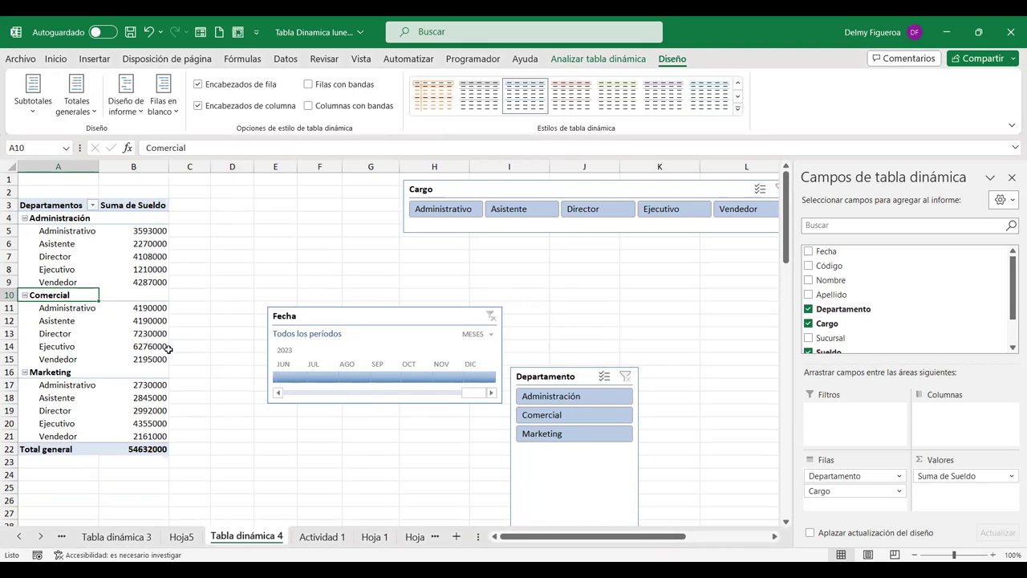
- Switch the pivot to tabular layout, try repeating item labels, then choose Do Not Repeat Item Labels
{"action": "left_click", "coordinate": [133, 109]}
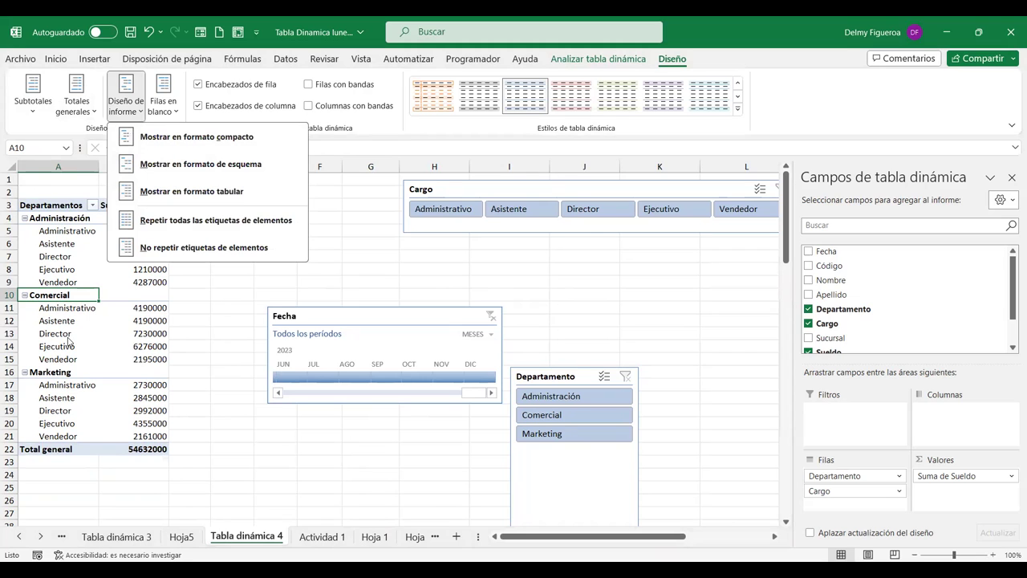
{"action": "left_click", "coordinate": [231, 138]}
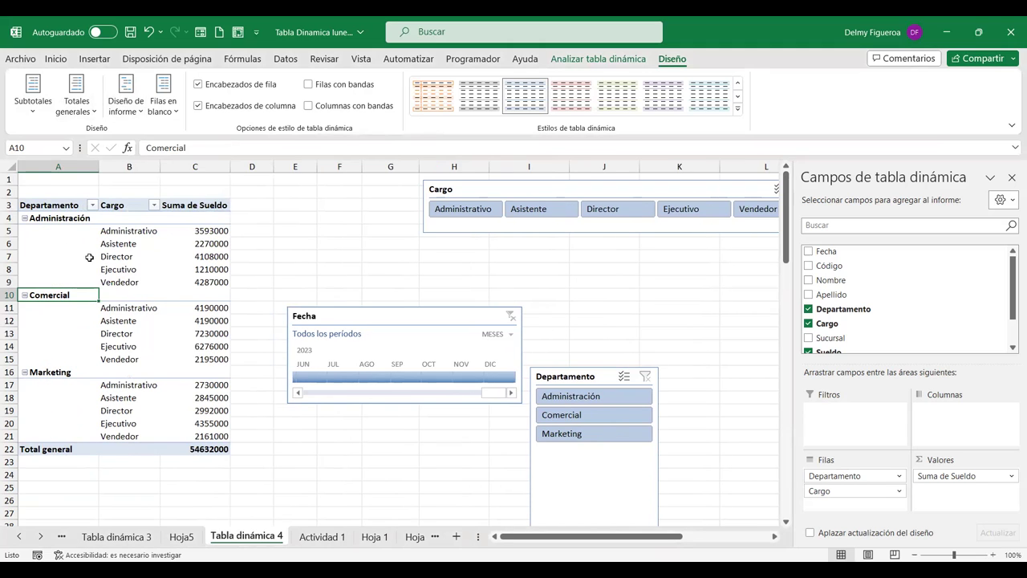
{"action": "left_click", "coordinate": [138, 108]}
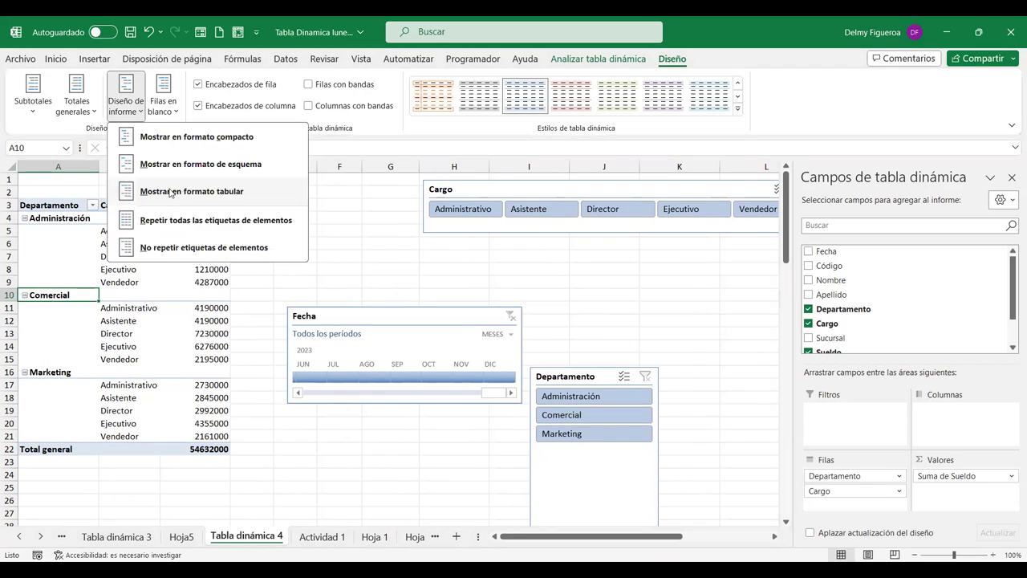
{"action": "left_click", "coordinate": [170, 191]}
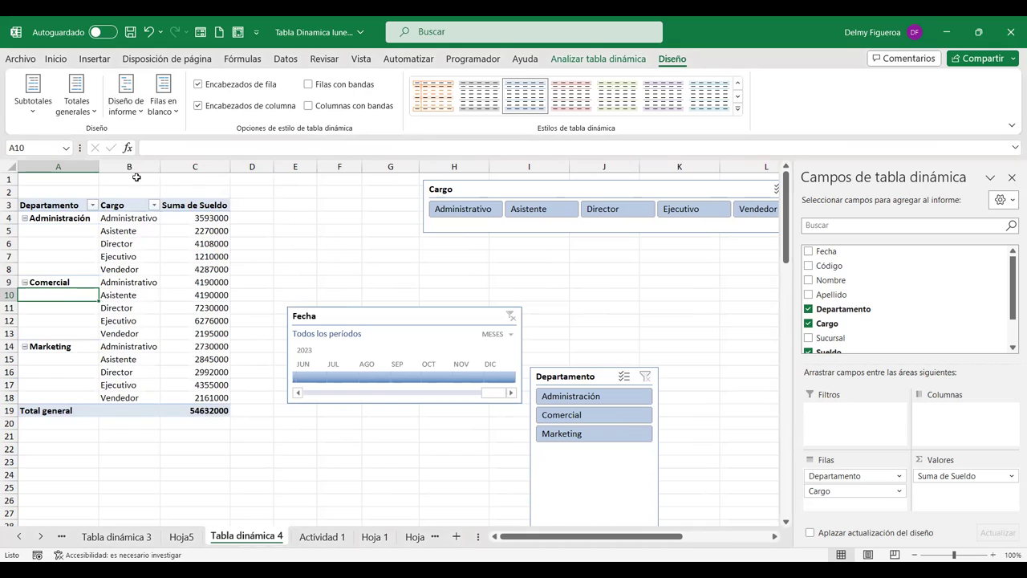
{"action": "left_click", "coordinate": [132, 117]}
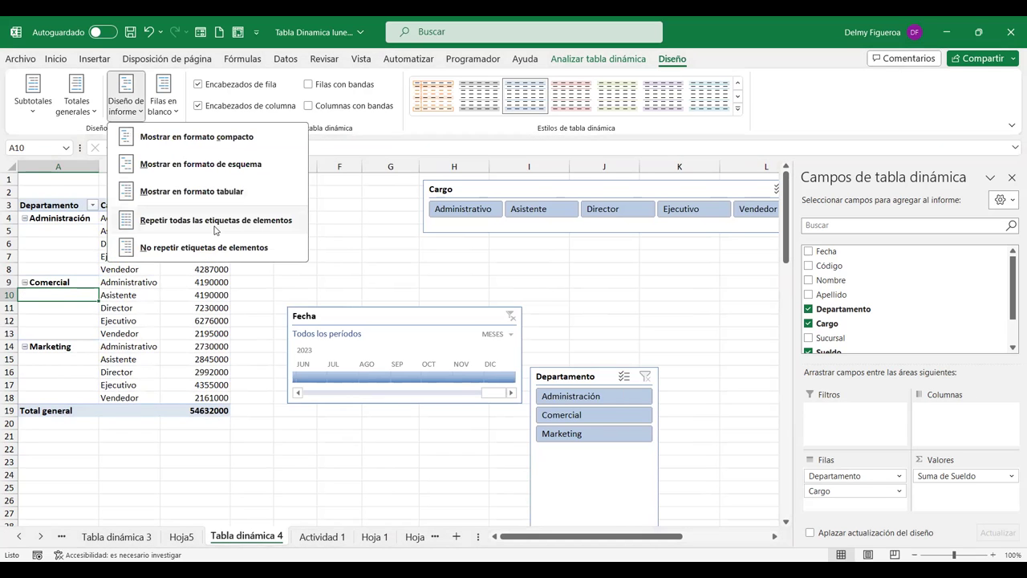
{"action": "left_click", "coordinate": [215, 220]}
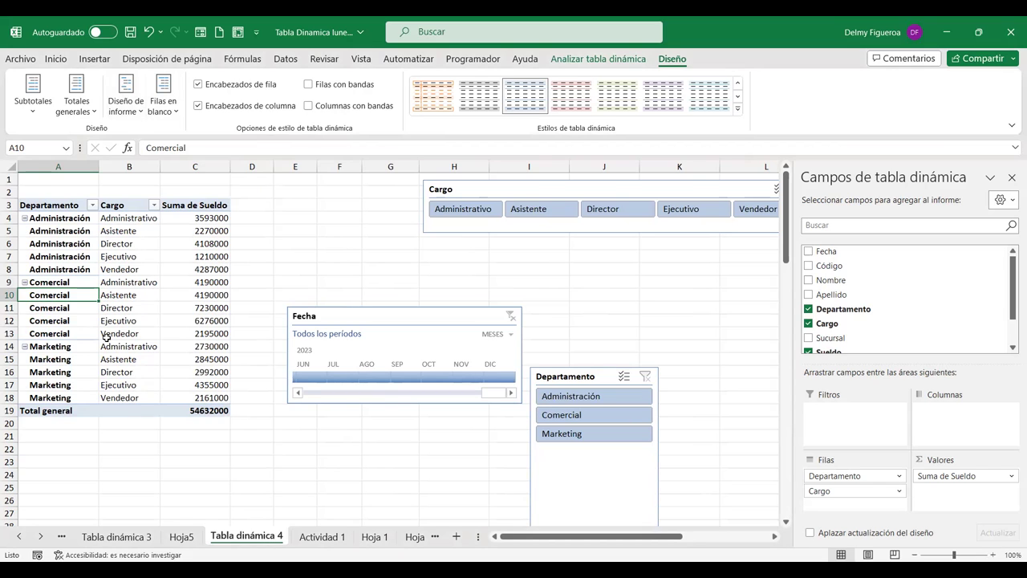
{"action": "left_click", "coordinate": [126, 95]}
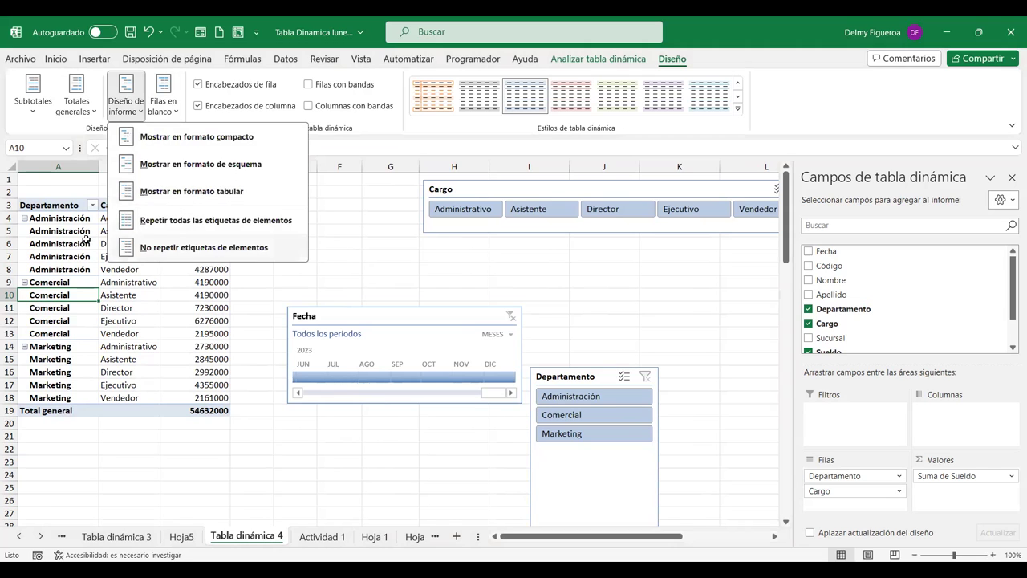
{"action": "left_click", "coordinate": [218, 249]}
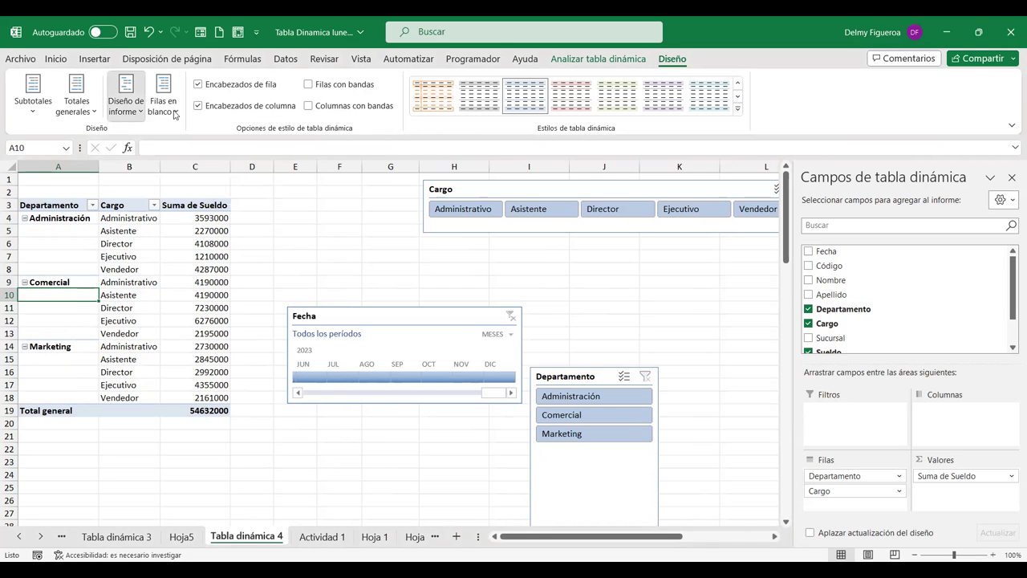
{"action": "left_click", "coordinate": [175, 114]}
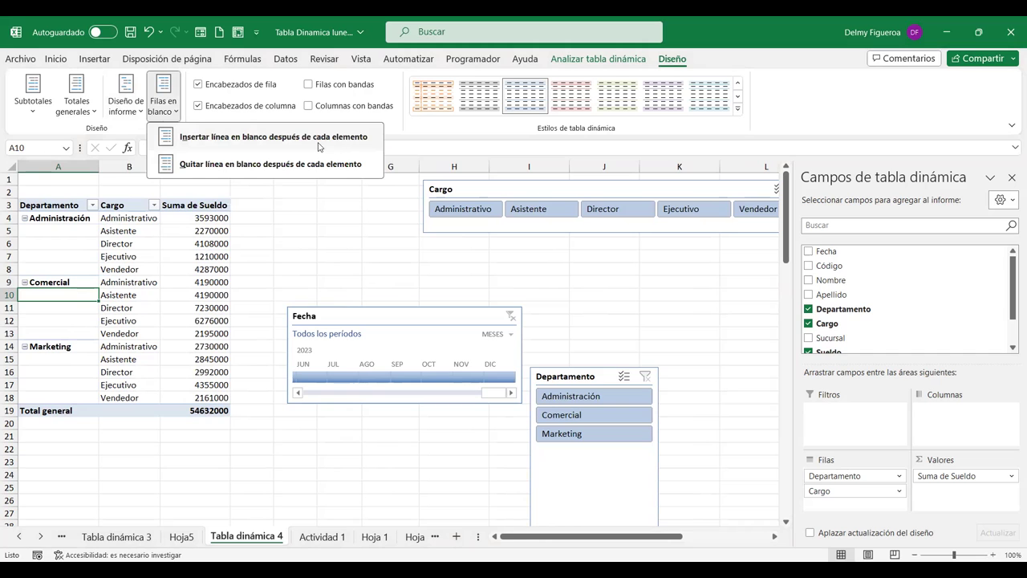
{"action": "left_click", "coordinate": [320, 145]}
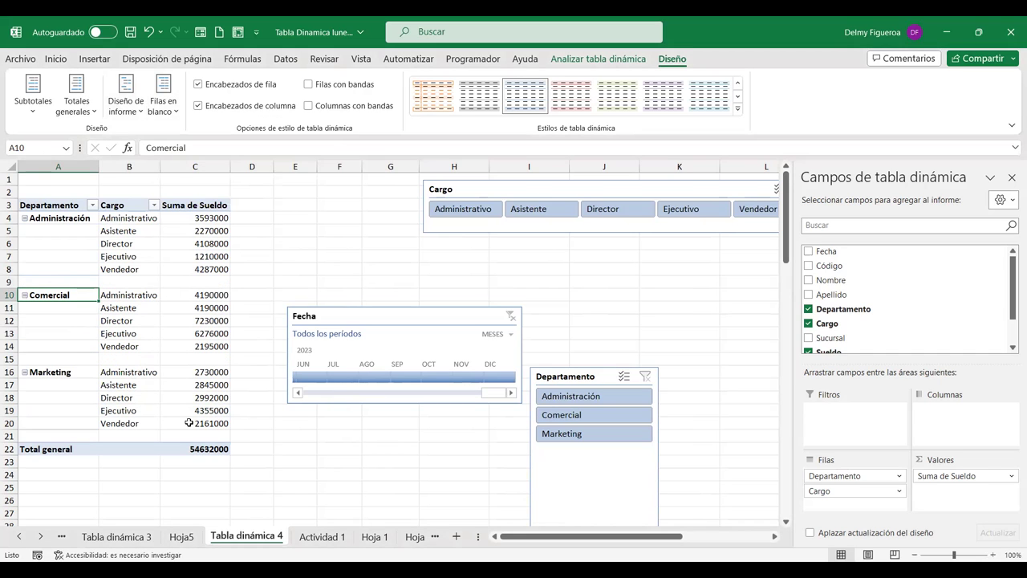
{"action": "mouse_move", "coordinate": [189, 423]}
{"action": "left_click", "coordinate": [165, 104]}
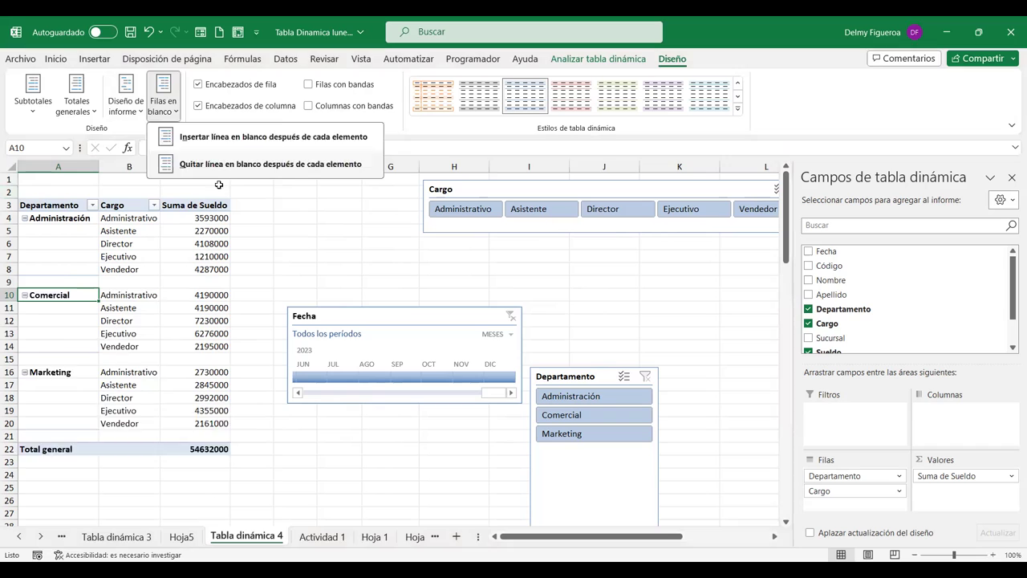
{"action": "left_click", "coordinate": [213, 163]}
- Toggle row/column headers and banded rows/columns off and on, then expand the PivotTable Styles gallery
{"action": "left_click", "coordinate": [224, 86]}
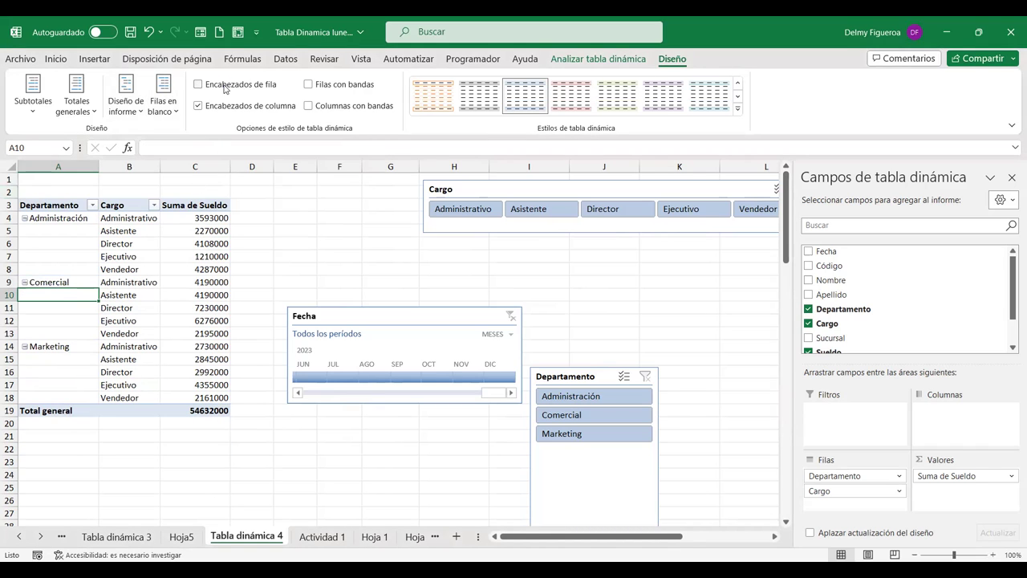
{"action": "left_click", "coordinate": [224, 85]}
{"action": "left_click", "coordinate": [218, 107]}
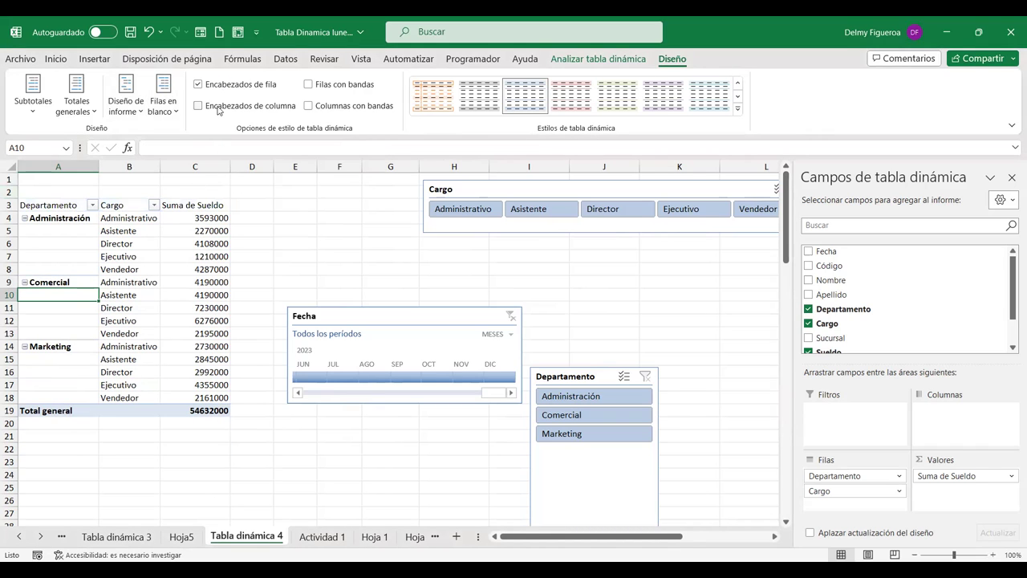
{"action": "left_click", "coordinate": [218, 109]}
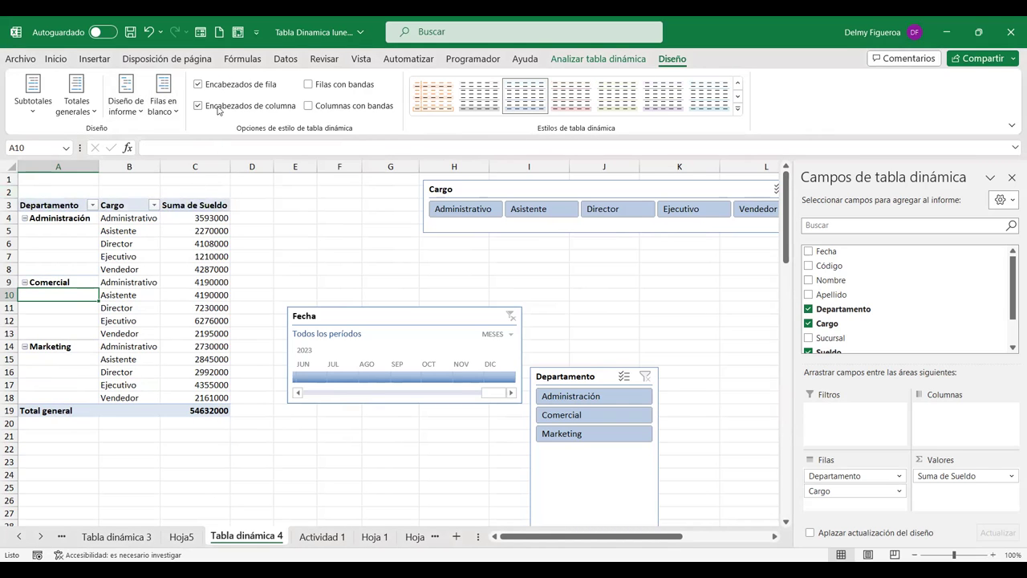
{"action": "left_click", "coordinate": [309, 85]}
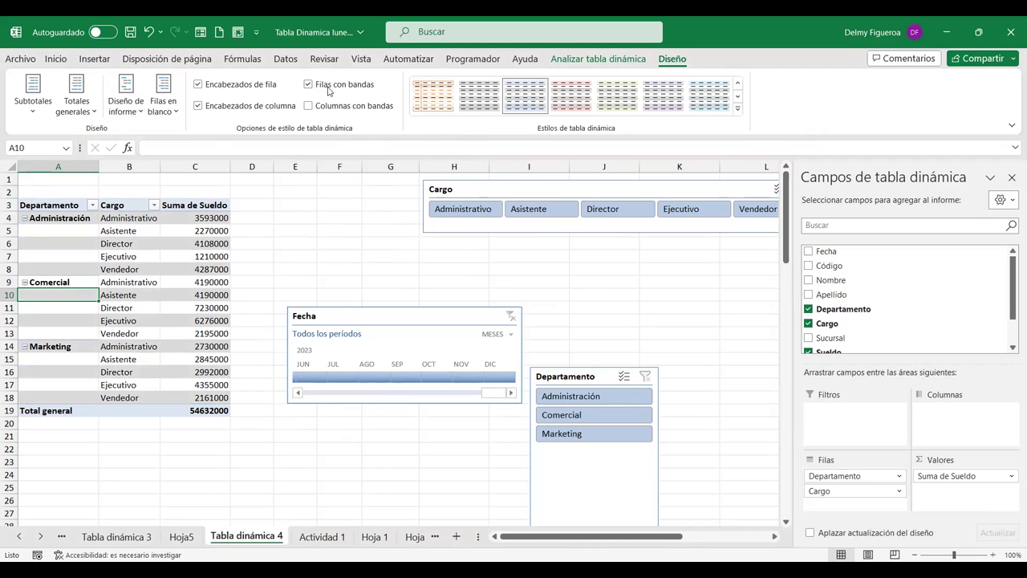
{"action": "left_click", "coordinate": [328, 91]}
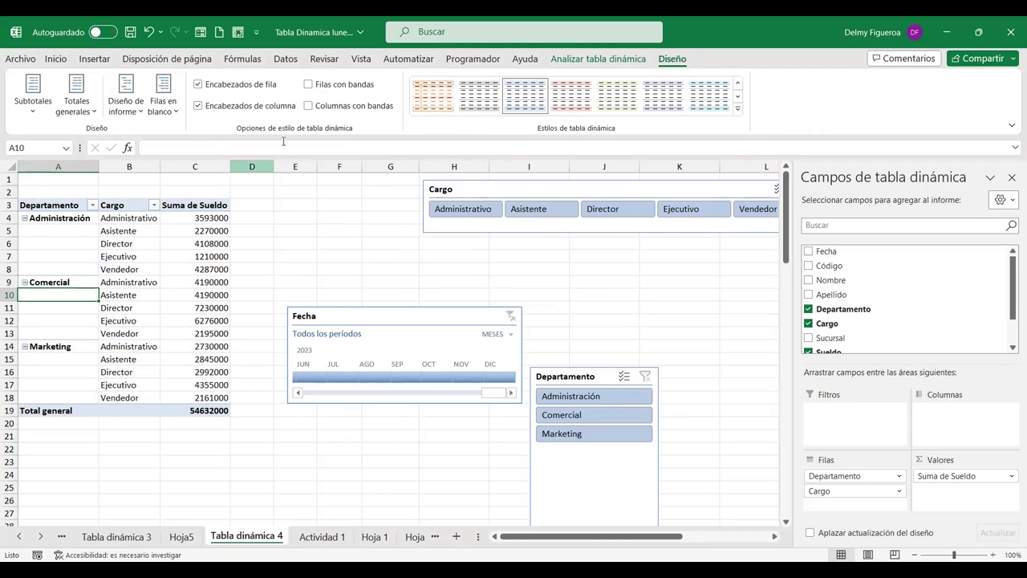
{"action": "left_click", "coordinate": [308, 108]}
{"action": "left_click", "coordinate": [308, 106]}
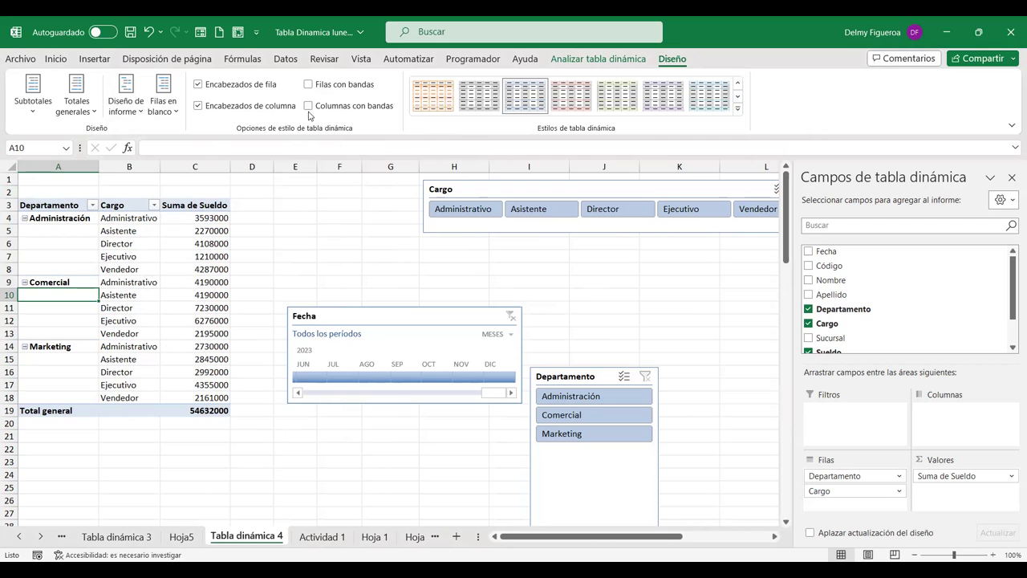
{"action": "left_click", "coordinate": [737, 113]}
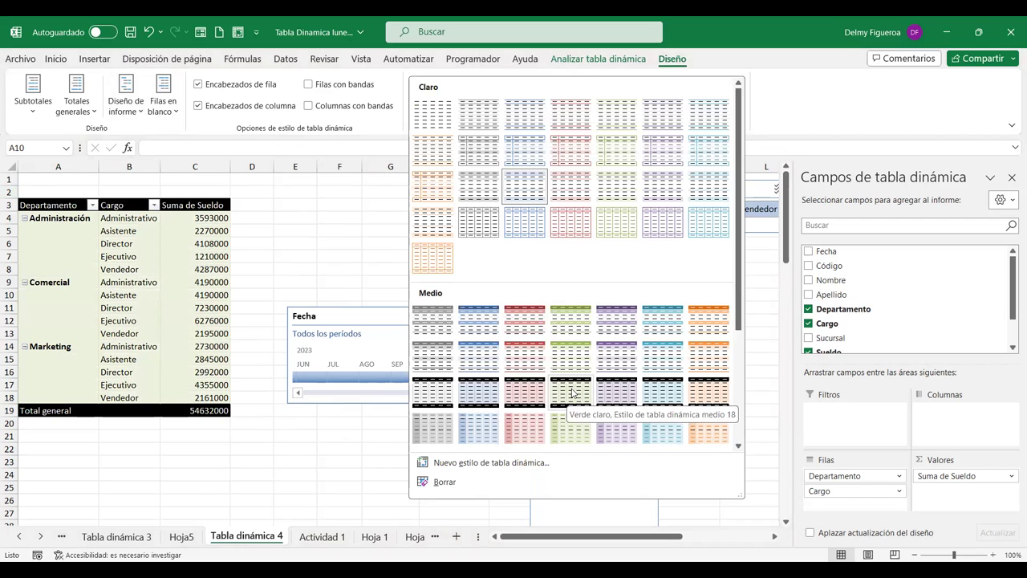
- Scroll through the PivotTable Styles previews, then leave the gallery keeping the default style
{"action": "scroll", "coordinate": [573, 392], "scroll_direction": "down", "scroll_amount": 3}
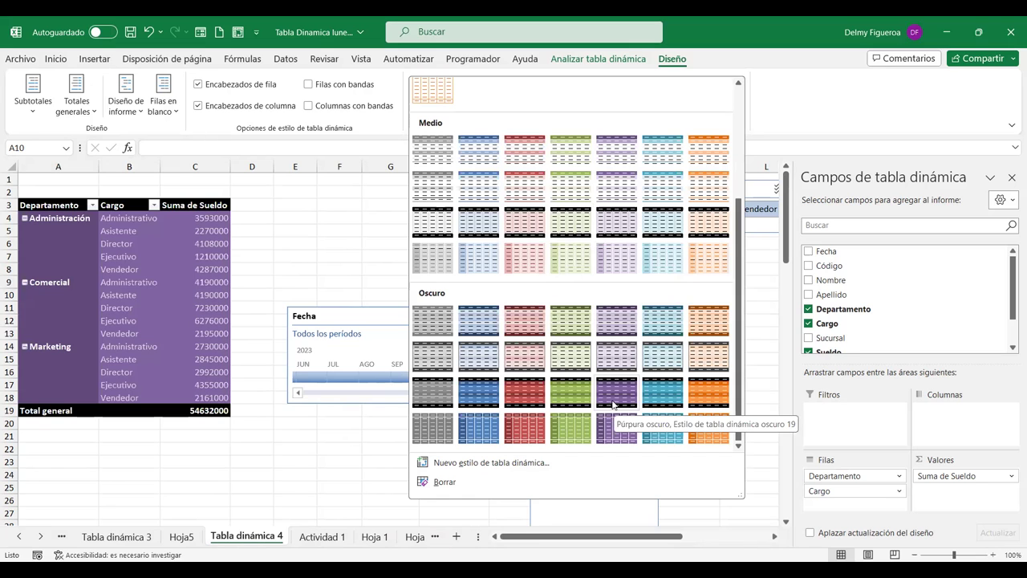
{"action": "scroll", "coordinate": [521, 425], "scroll_direction": "up", "scroll_amount": 3}
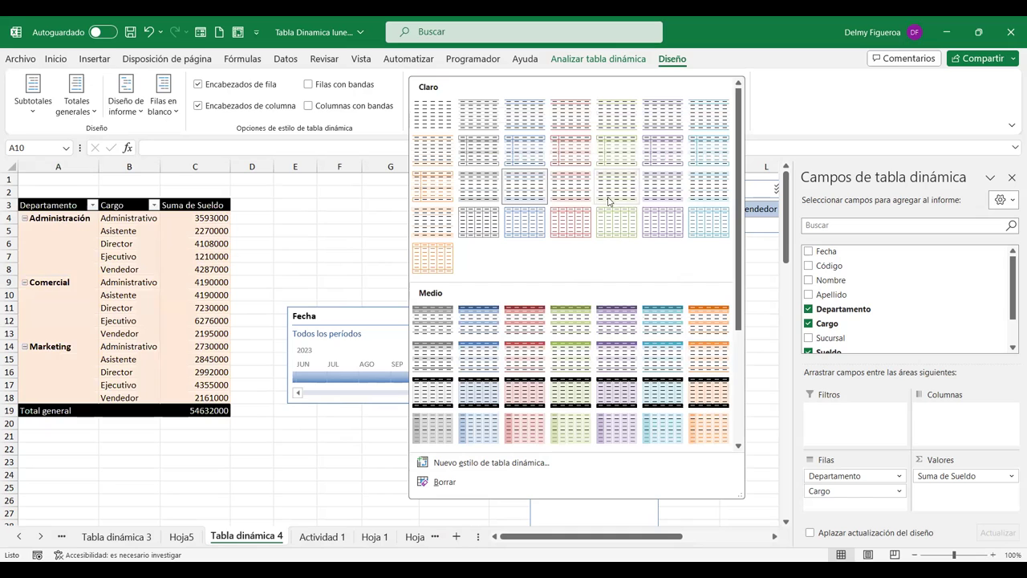
{"action": "left_click", "coordinate": [664, 63]}
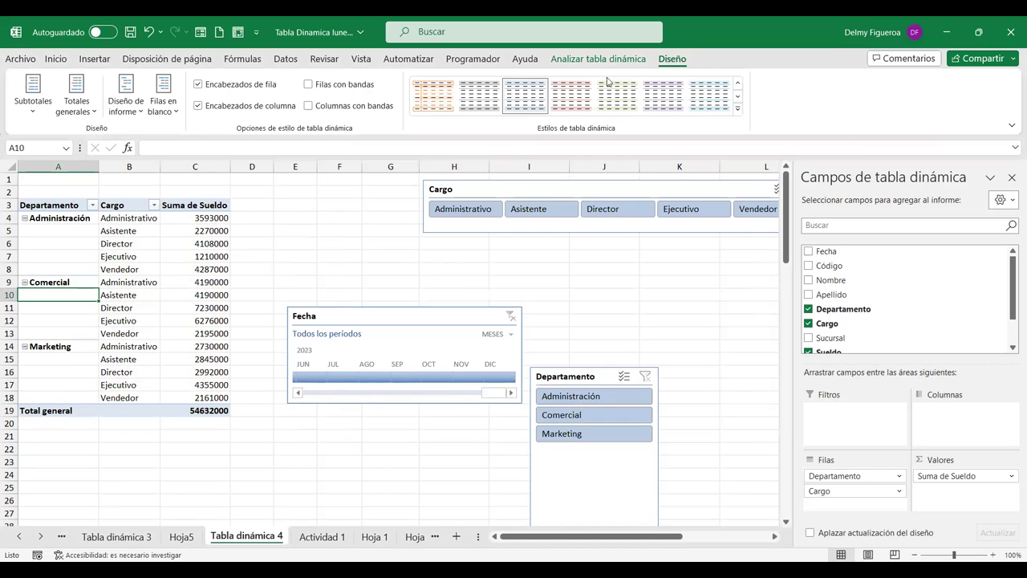
- Select empty cells outside the salary pivot, ending at K7, to hide the PivotTable Fields pane and reveal the Cargo, Fecha, Departamento and Sucursal slicers
{"action": "left_click", "coordinate": [299, 203]}
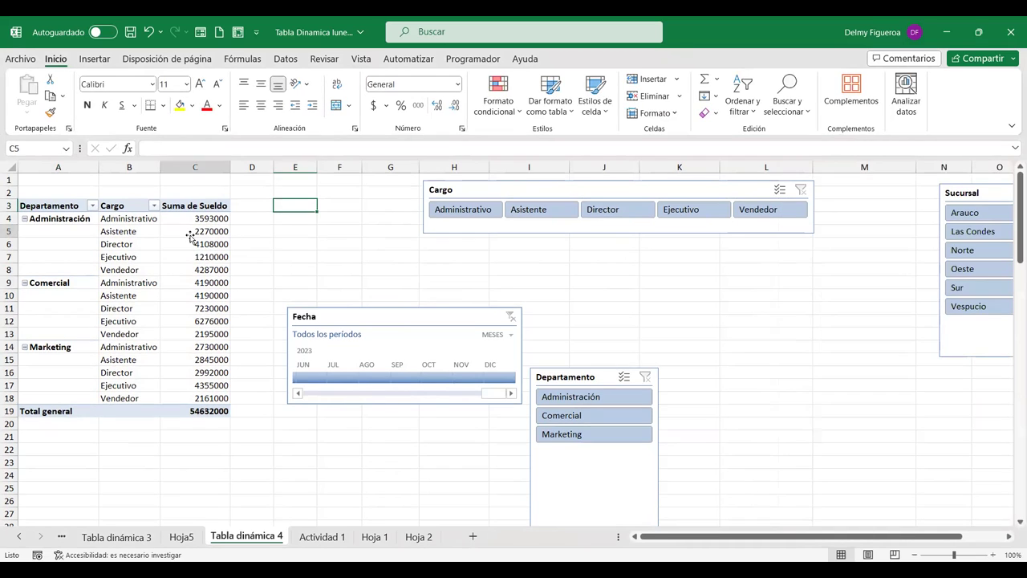
{"action": "left_click", "coordinate": [193, 232]}
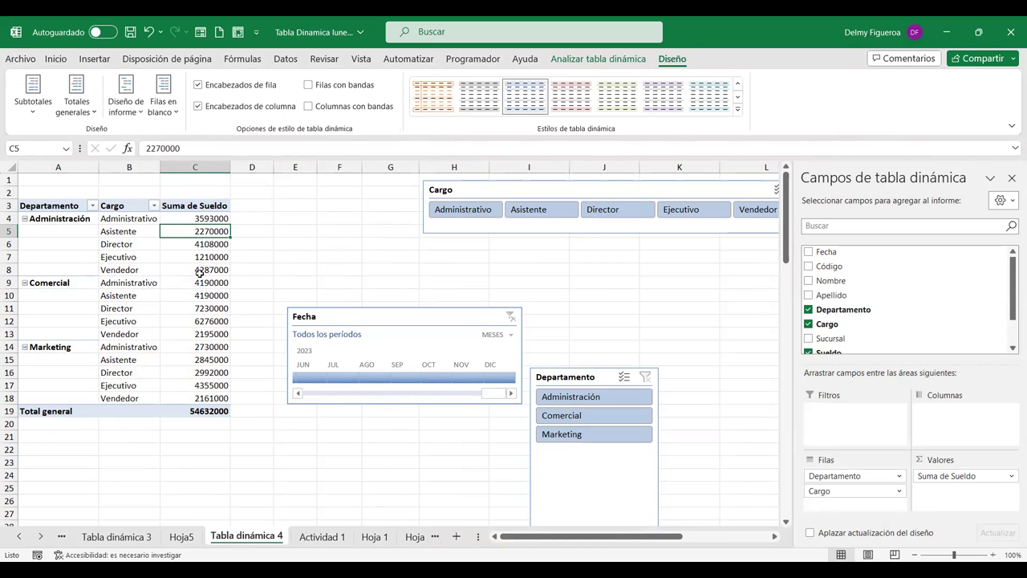
{"action": "left_click", "coordinate": [47, 174]}
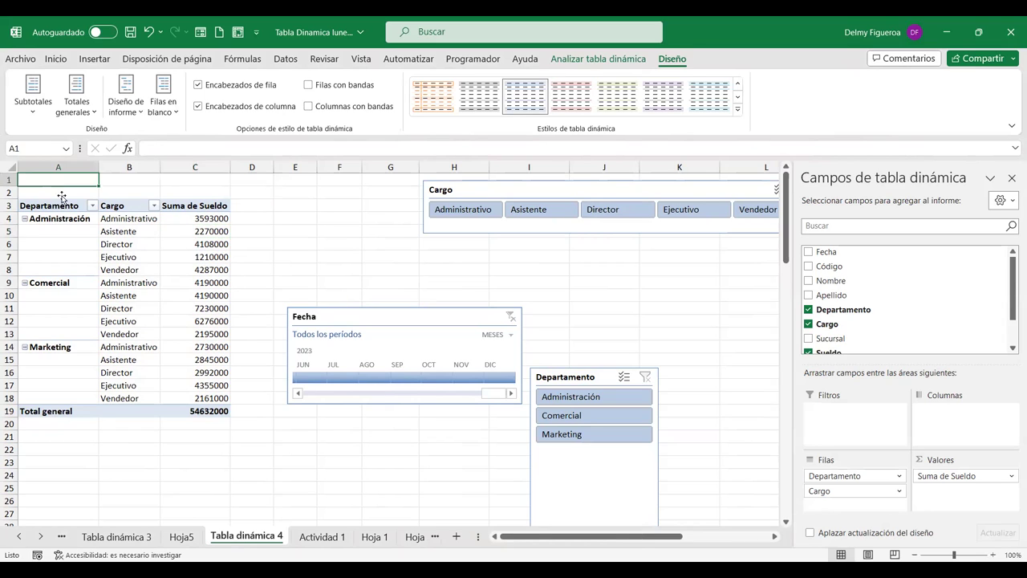
{"action": "left_click", "coordinate": [386, 251]}
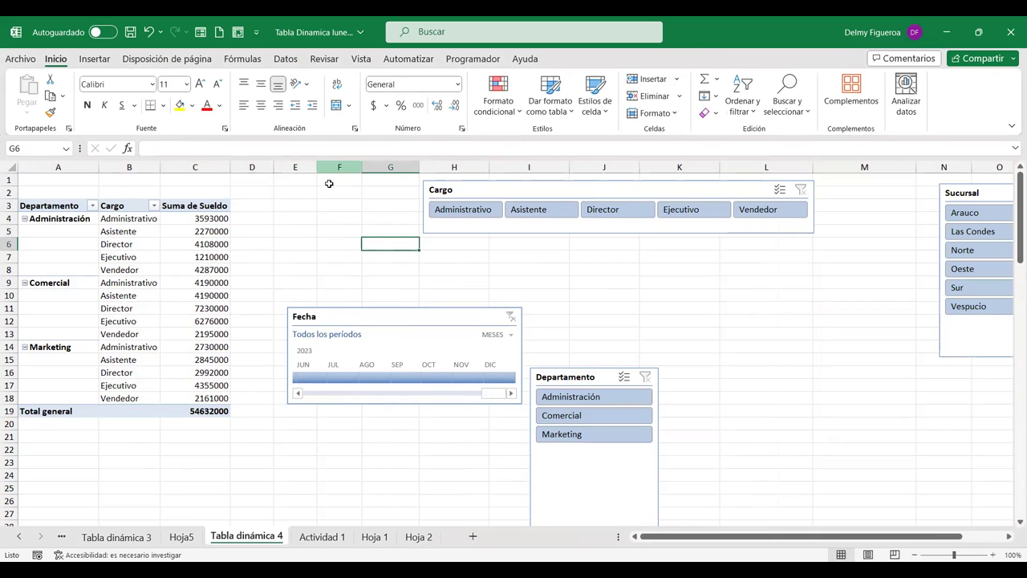
{"action": "left_click", "coordinate": [330, 211]}
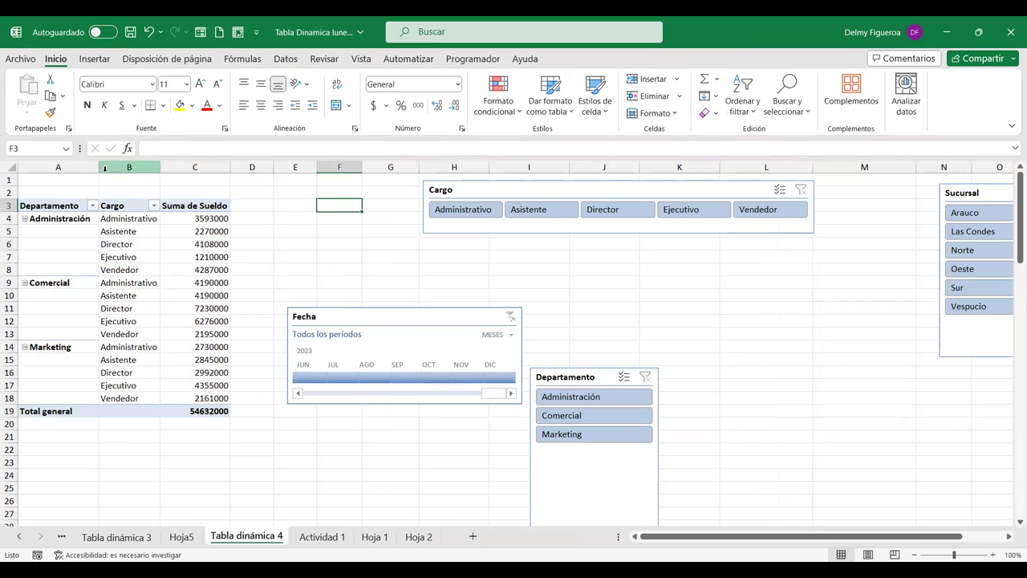
{"action": "left_click", "coordinate": [65, 177]}
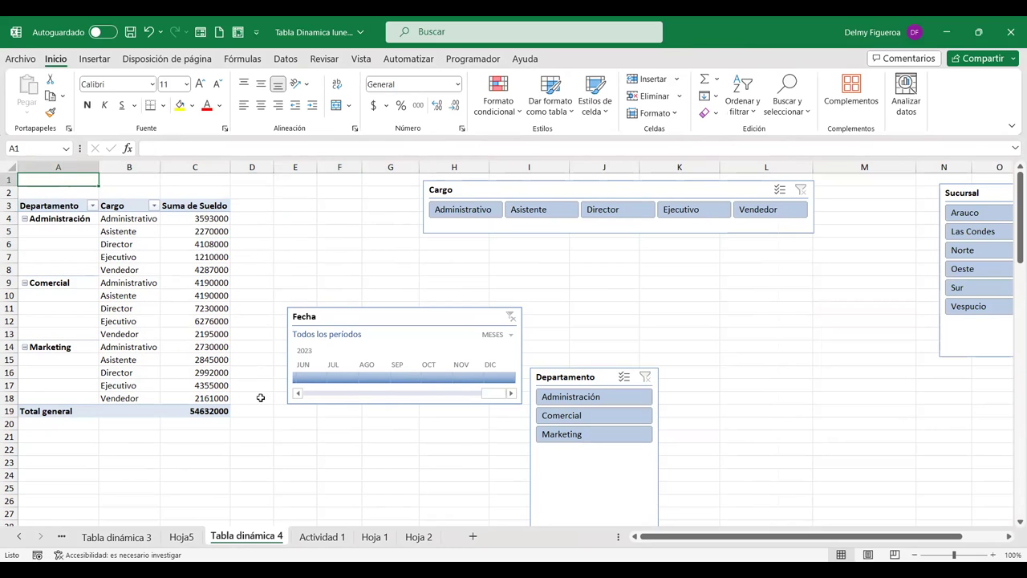
{"action": "left_click", "coordinate": [253, 446]}
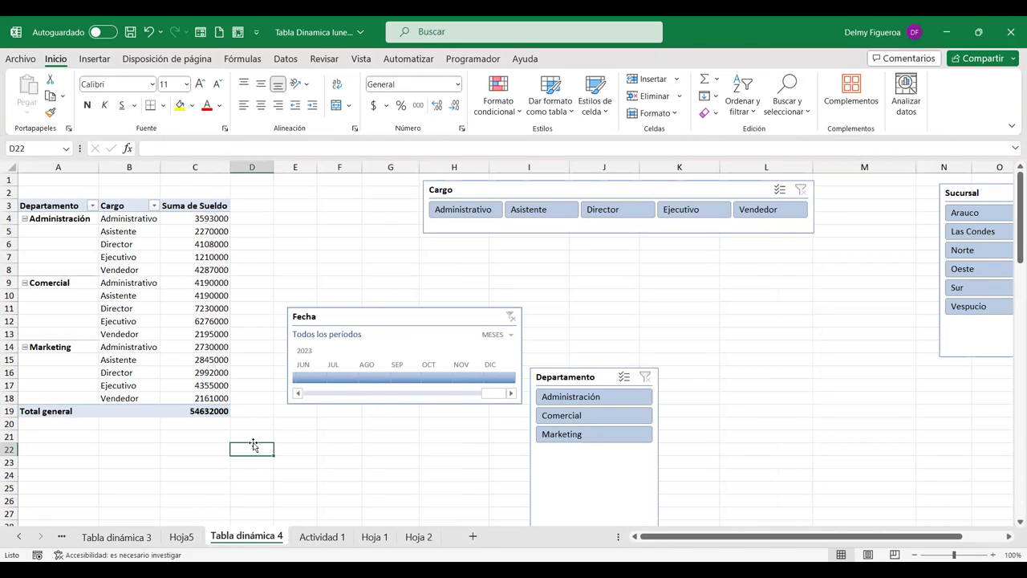
{"action": "left_click", "coordinate": [61, 178]}
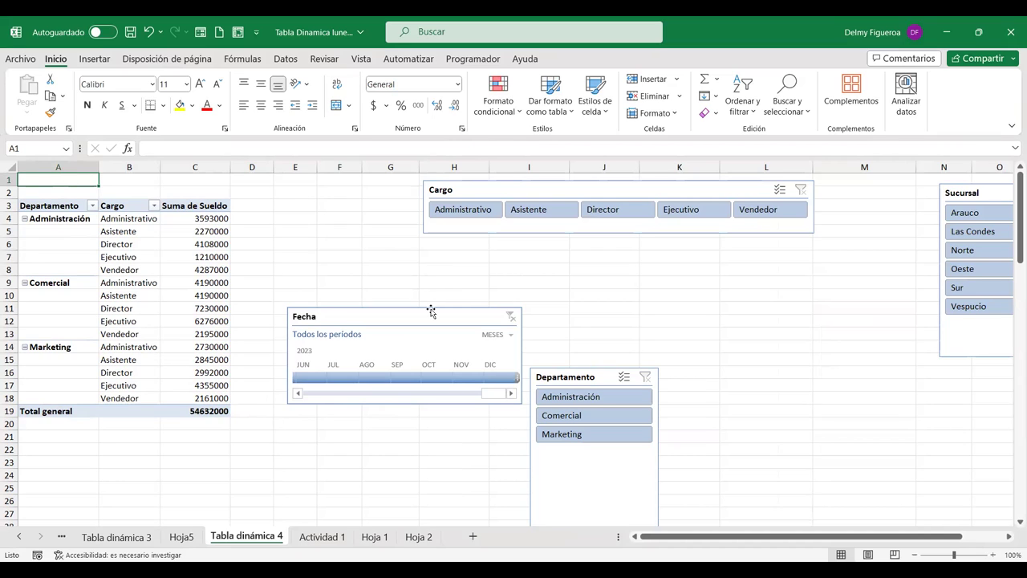
{"action": "left_click", "coordinate": [698, 263]}
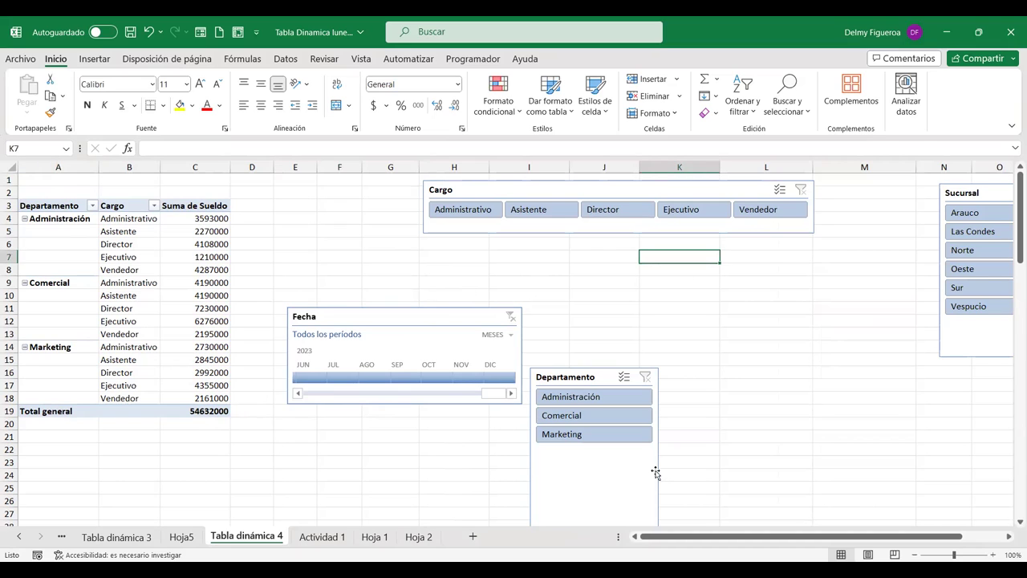